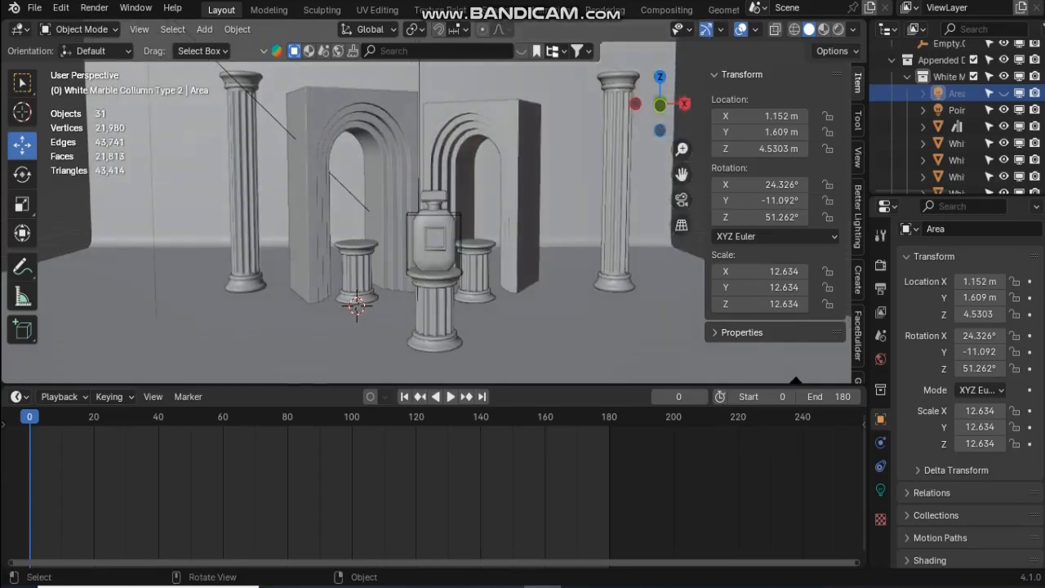
Examine the finished scene's arches, columns and perfume bottle from several angles
{"action": "left_click_drag", "start_coordinate": [682, 174], "coordinate": [642, 174]}
{"action": "scroll", "coordinate": [641, 174], "scroll_direction": "down", "scroll_amount": 3}
{"action": "mouse_move", "coordinate": [660, 104]}
{"action": "left_mouse_down"}
{"action": "mouse_move", "coordinate": [739, 110]}
{"action": "mouse_move", "coordinate": [768, 65]}
{"action": "mouse_move", "coordinate": [500, 112]}
{"action": "mouse_move", "coordinate": [451, 97]}
{"action": "mouse_move", "coordinate": [564, 123]}
{"action": "mouse_move", "coordinate": [666, 209]}
{"action": "mouse_move", "coordinate": [709, 131]}
{"action": "mouse_move", "coordinate": [660, 106]}
{"action": "left_mouse_up"}
{"action": "scroll", "coordinate": [660, 106], "scroll_direction": "up", "scroll_amount": 3}
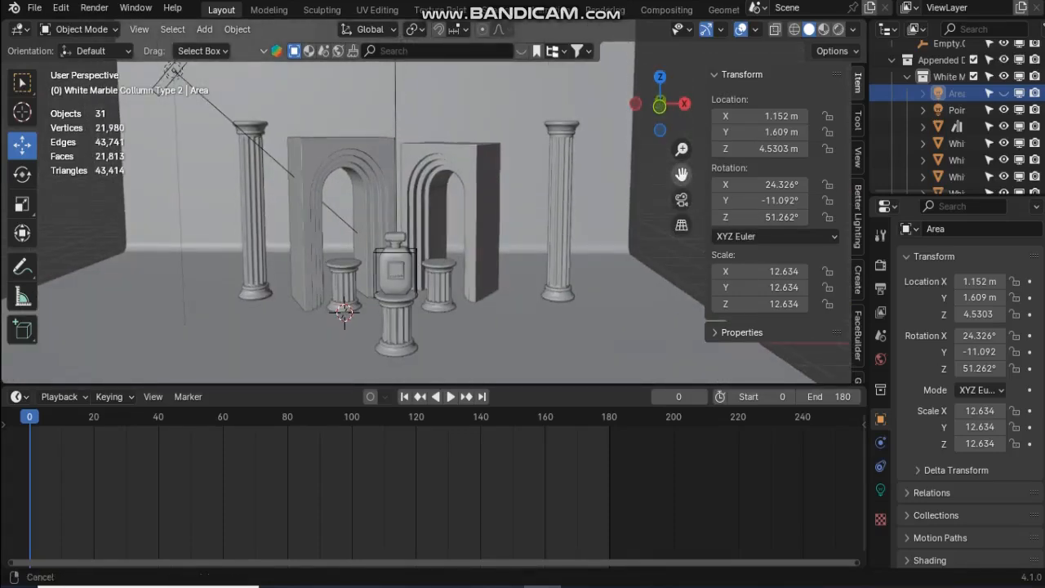
{"action": "left_click_drag", "start_coordinate": [682, 174], "coordinate": [666, 155]}
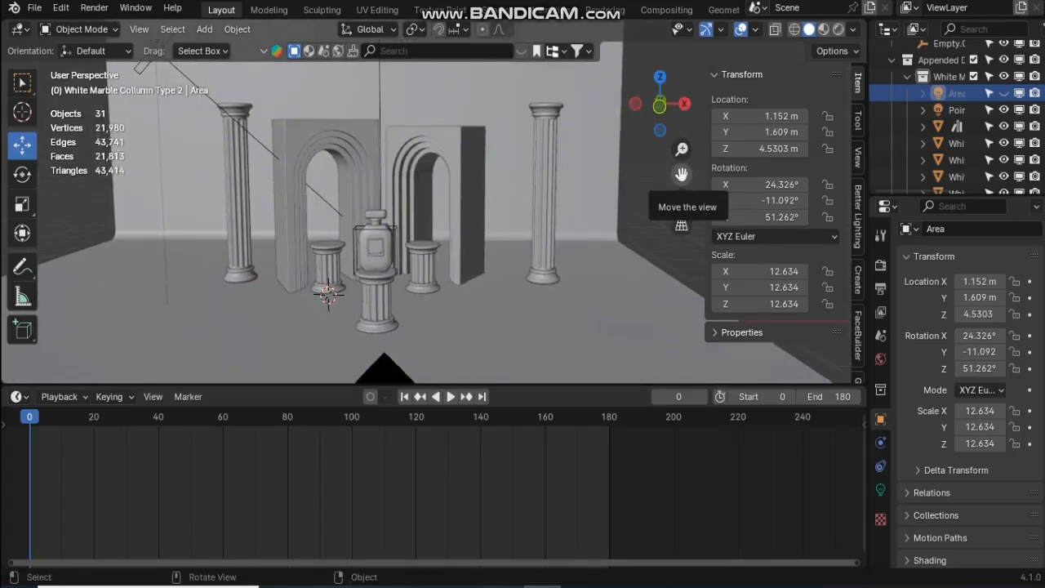
{"action": "left_click_drag", "start_coordinate": [659, 106], "coordinate": [629, 95]}
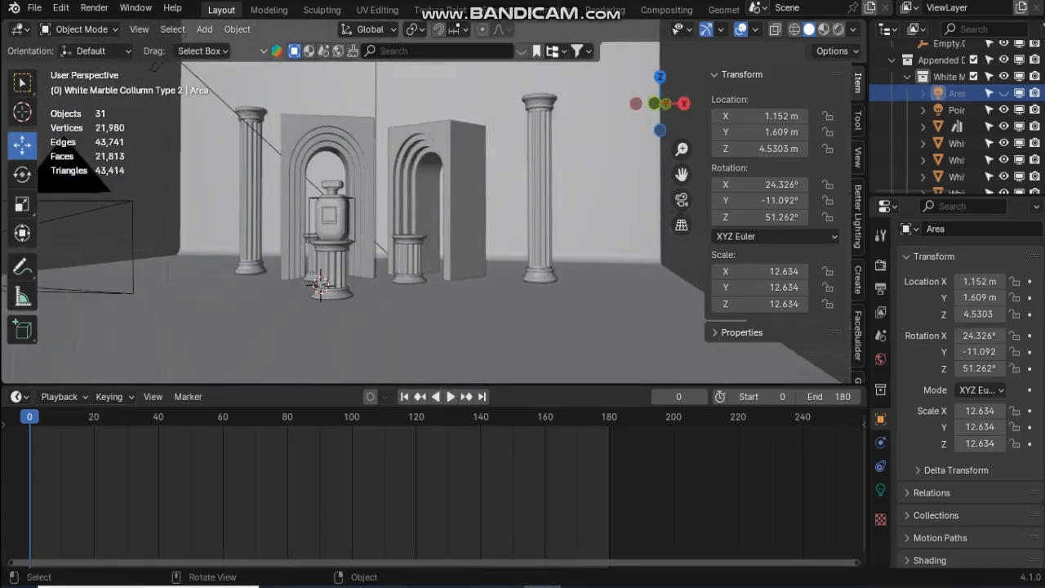
{"action": "left_click_drag", "start_coordinate": [682, 174], "coordinate": [648, 201]}
{"action": "mouse_move", "coordinate": [658, 104]}
{"action": "left_mouse_down"}
{"action": "mouse_move", "coordinate": [498, 123]}
{"action": "mouse_move", "coordinate": [645, 100]}
{"action": "mouse_move", "coordinate": [620, 104]}
{"action": "mouse_move", "coordinate": [653, 86]}
{"action": "mouse_move", "coordinate": [678, 110]}
{"action": "mouse_move", "coordinate": [653, 122]}
{"action": "left_mouse_up"}
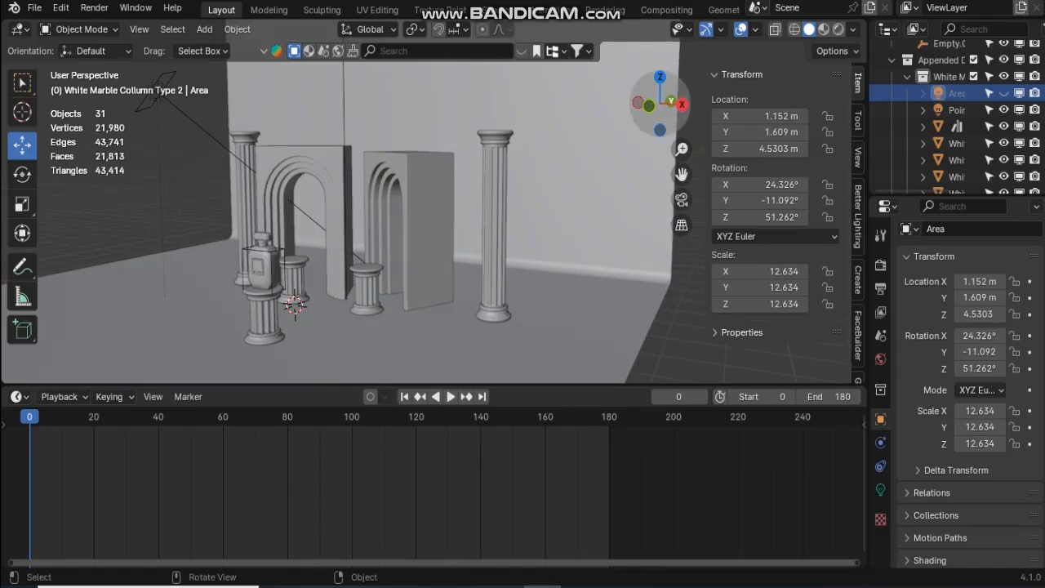
{"action": "left_click_drag", "start_coordinate": [660, 102], "coordinate": [668, 104]}
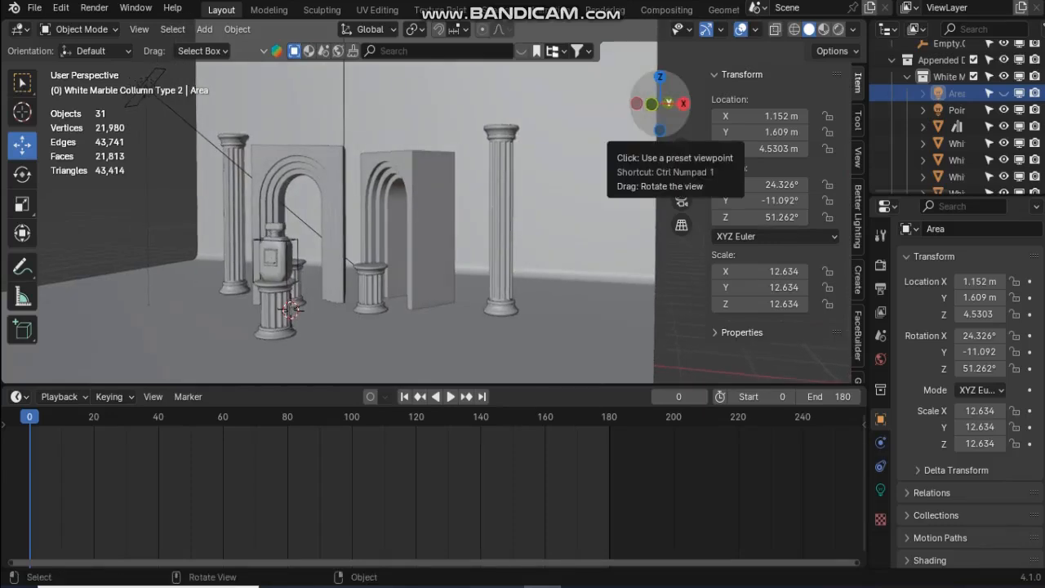
{"action": "left_click_drag", "start_coordinate": [660, 102], "coordinate": [664, 103]}
{"action": "left_click_drag", "start_coordinate": [681, 174], "coordinate": [593, 130]}
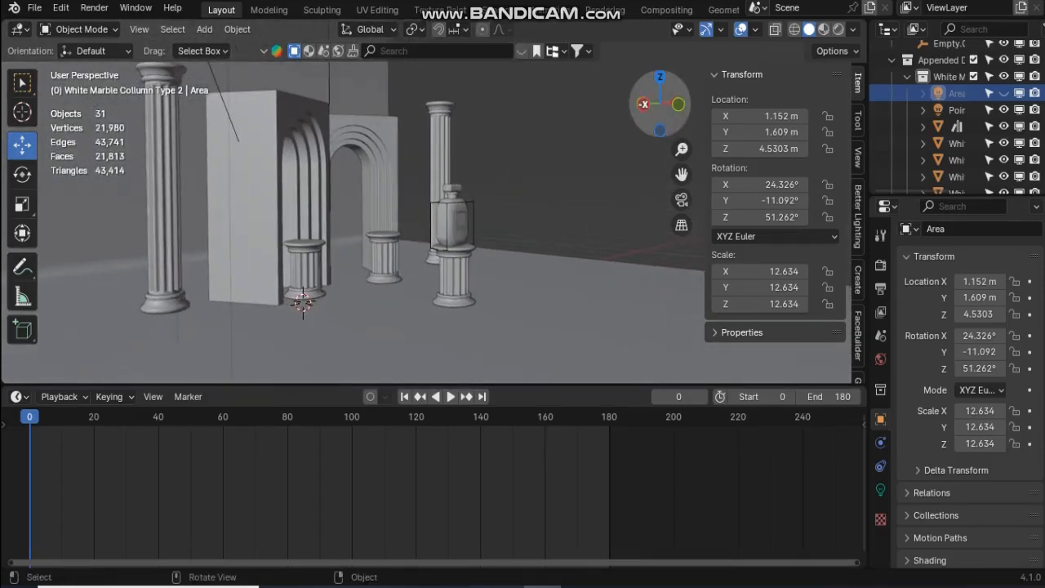
{"action": "left_click_drag", "start_coordinate": [659, 104], "coordinate": [661, 104]}
{"action": "left_click_drag", "start_coordinate": [681, 174], "coordinate": [683, 230]}
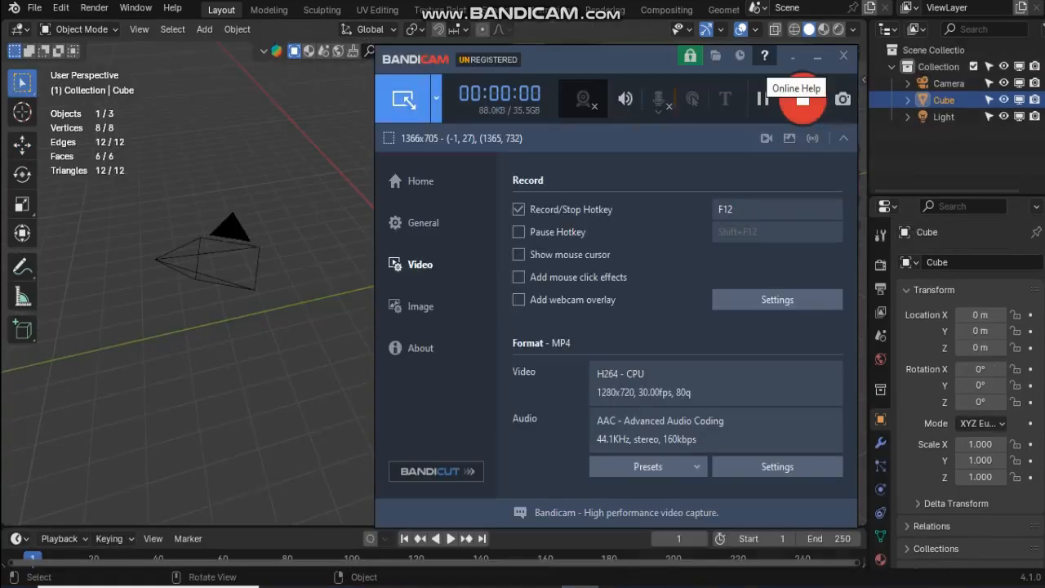
Set the scene's render engine to Cycles
{"action": "left_click", "coordinate": [817, 56]}
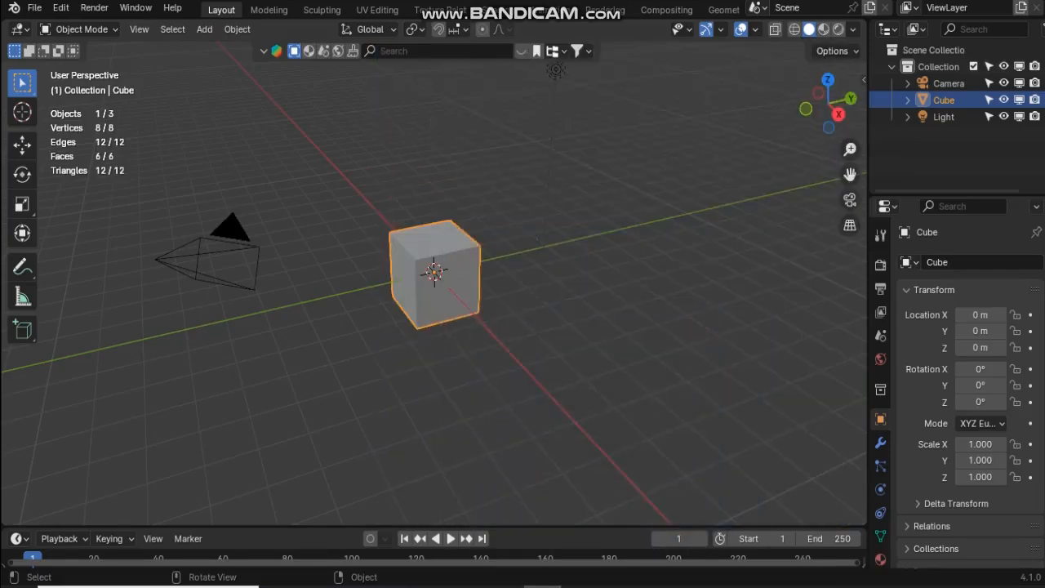
{"action": "left_click", "coordinate": [880, 265]}
{"action": "left_click", "coordinate": [1001, 263]}
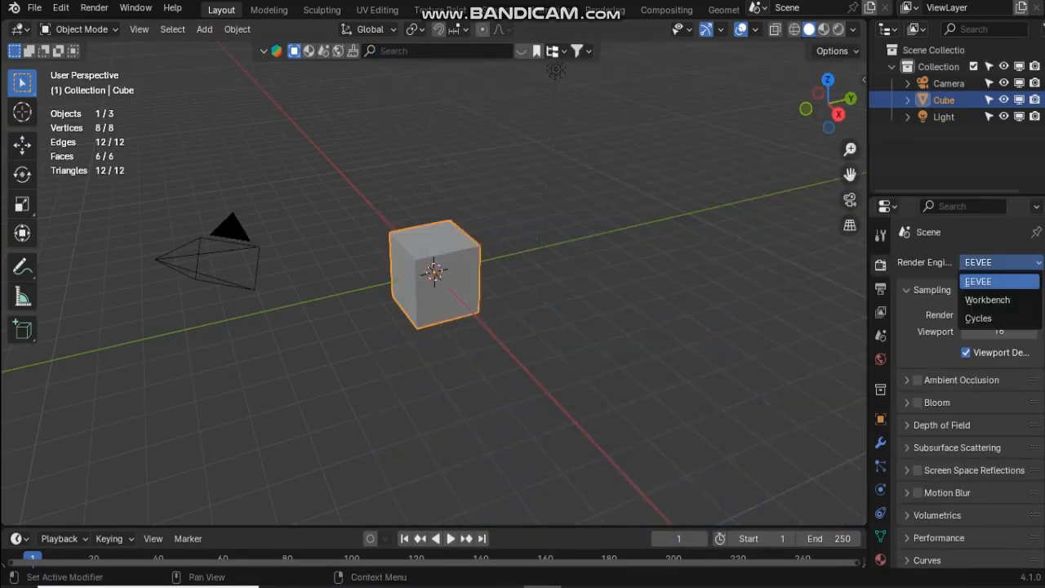
{"action": "left_click", "coordinate": [1000, 318]}
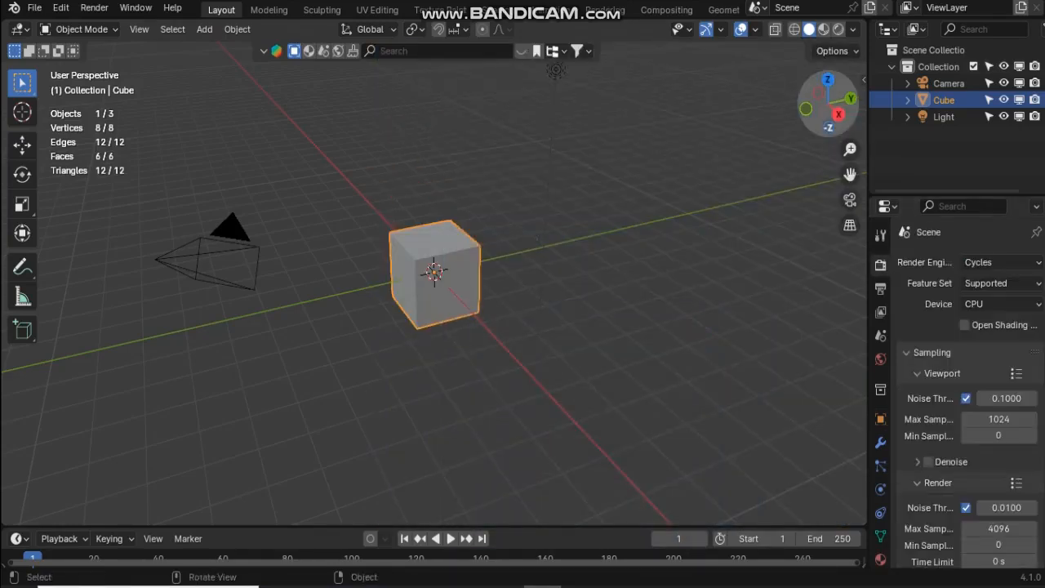
Delete the default cube from the scene
{"action": "left_click_drag", "start_coordinate": [828, 104], "coordinate": [939, 102]}
{"action": "mouse_move", "coordinate": [850, 150]}
{"action": "left_mouse_down"}
{"action": "mouse_move", "coordinate": [850, 122]}
{"action": "mouse_move", "coordinate": [850, 167]}
{"action": "left_mouse_up"}
{"action": "left_click_drag", "start_coordinate": [828, 104], "coordinate": [841, 112]}
{"action": "key", "text": "Delete"}
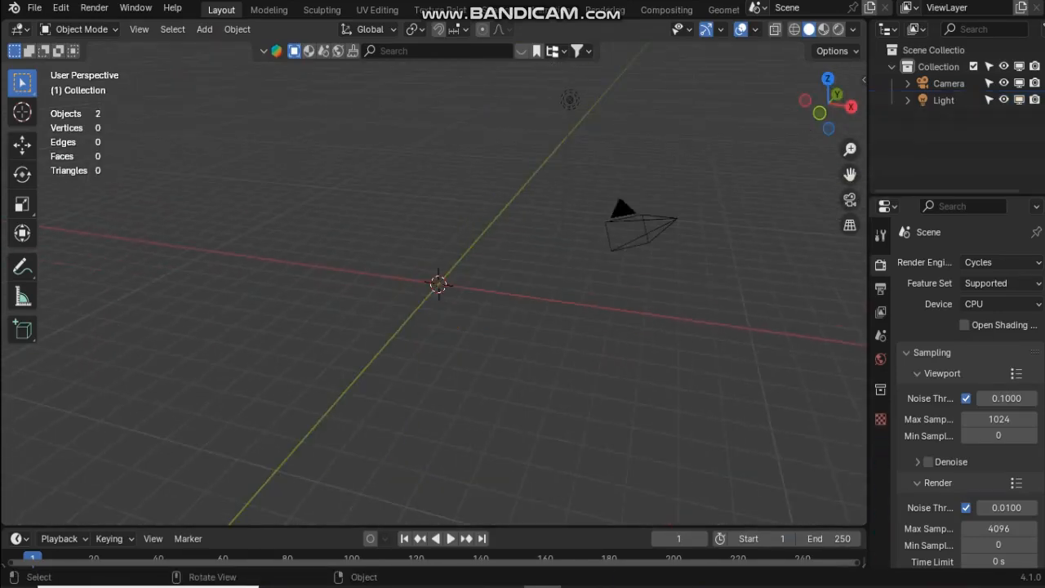
Add a plane mesh at the origin and scale it up to form a large floor
{"action": "left_click", "coordinate": [205, 28]}
{"action": "left_click", "coordinate": [362, 47]}
{"action": "key", "text": "s"}
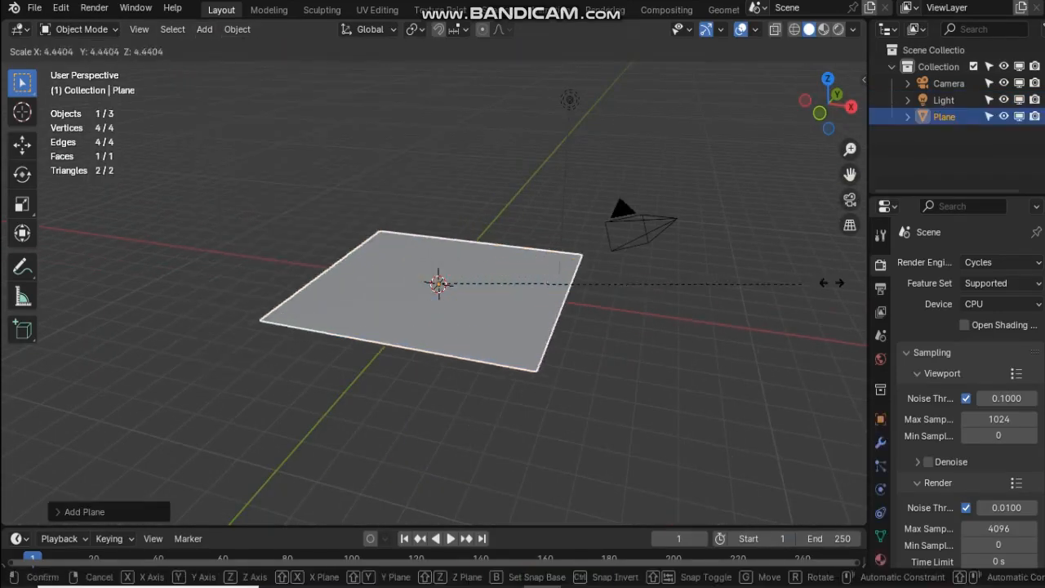
{"action": "key", "text": "Return"}
Add a circle mesh at the origin and set its Y rotation to 90° so it stands upright on the floor
{"action": "left_click_drag", "start_coordinate": [867, 90], "coordinate": [953, 99]}
{"action": "left_click", "coordinate": [912, 100]}
{"action": "left_click_drag", "start_coordinate": [914, 103], "coordinate": [808, 104]}
{"action": "left_click", "coordinate": [204, 29]}
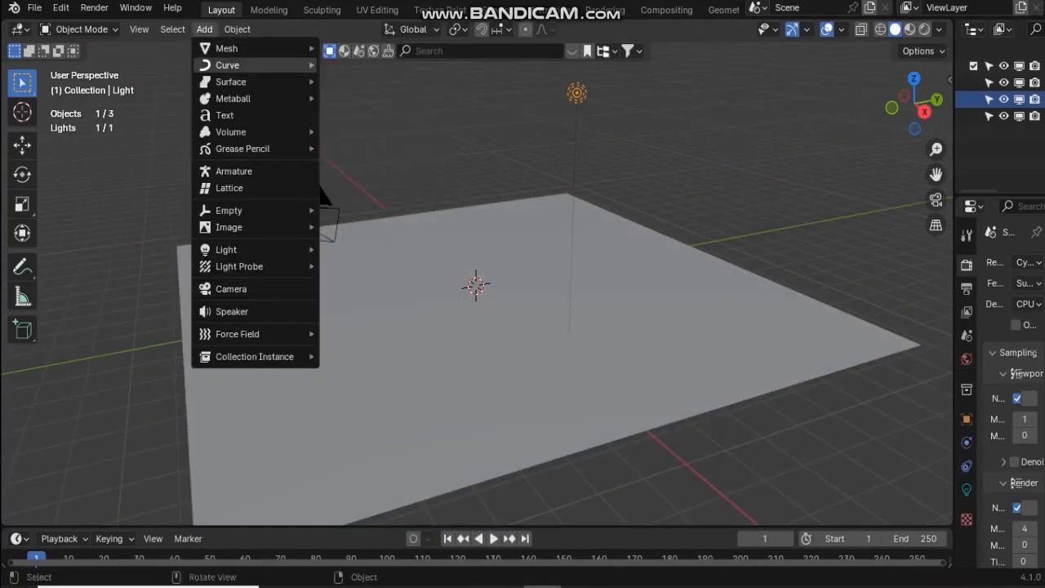
{"action": "mouse_move", "coordinate": [245, 48]}
{"action": "left_click", "coordinate": [355, 81]}
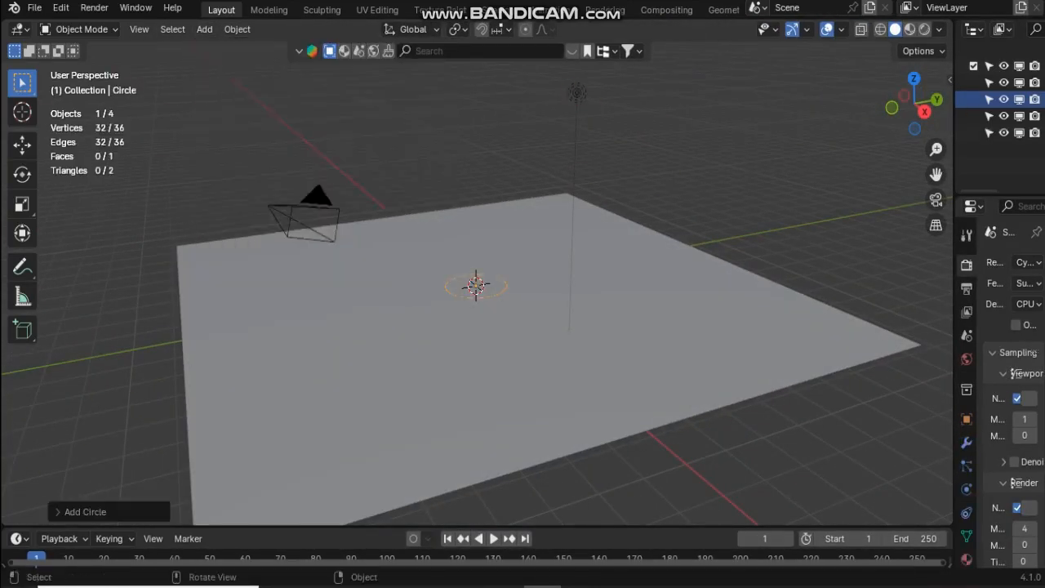
{"action": "scroll", "coordinate": [476, 285], "scroll_direction": "up", "scroll_amount": 5}
{"action": "left_click", "coordinate": [110, 510]}
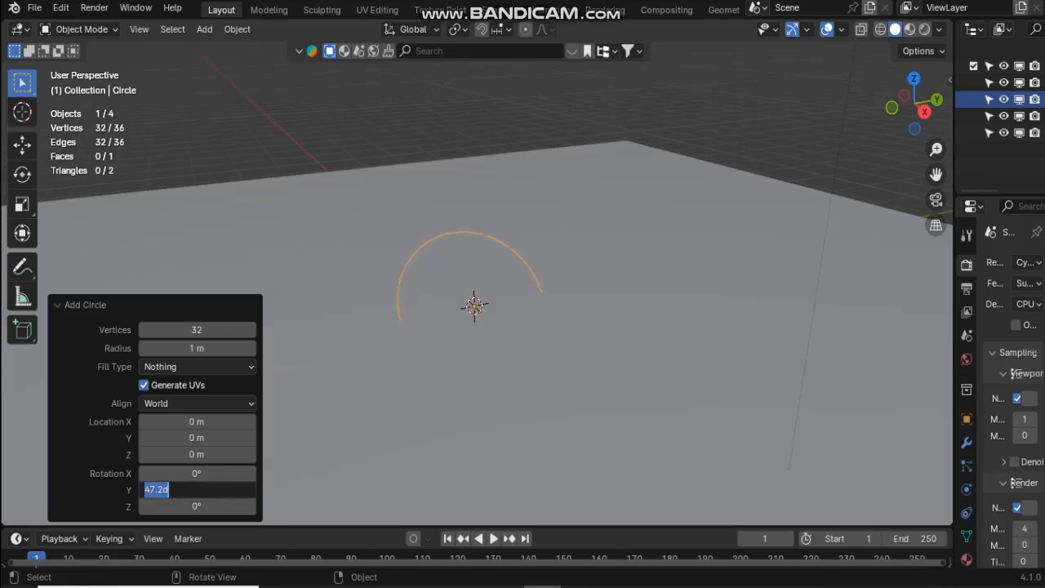
In Edit Mode, delete the circle's vertices below the floor line to leave the upper half circle
{"action": "left_click", "coordinate": [79, 29]}
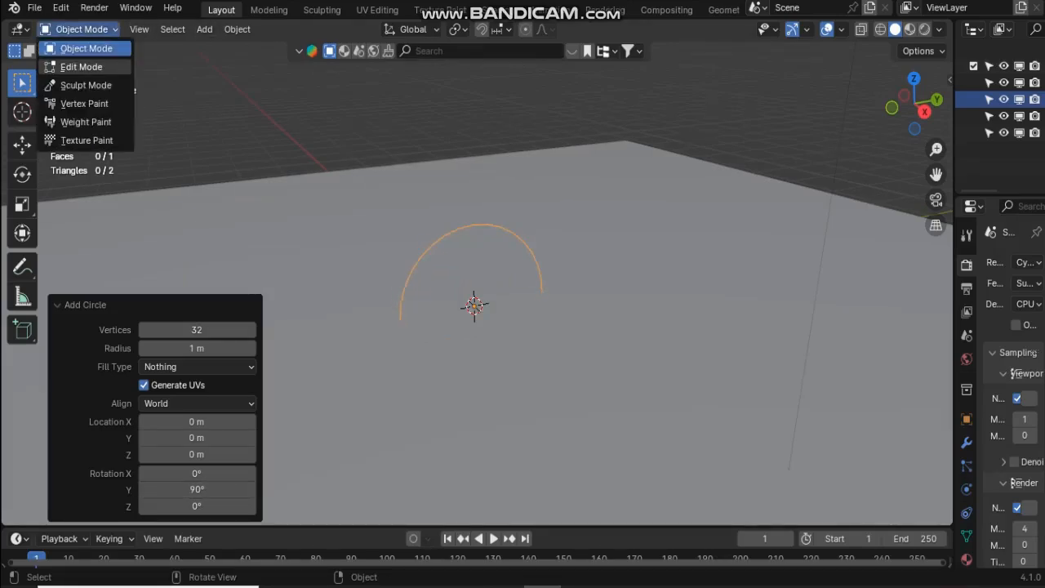
{"action": "left_click", "coordinate": [77, 67]}
{"action": "key", "text": "KP_3"}
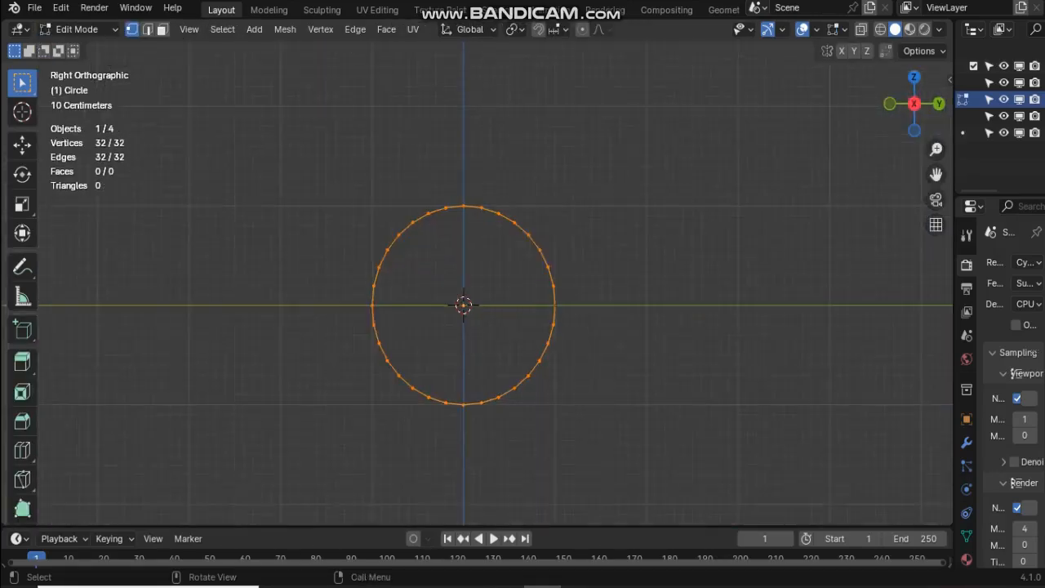
{"action": "scroll", "coordinate": [454, 327], "scroll_direction": "up", "scroll_amount": 4}
{"action": "left_click_drag", "start_coordinate": [269, 345], "coordinate": [710, 526]}
{"action": "key", "text": "x"}
{"action": "left_click", "coordinate": [502, 373]}
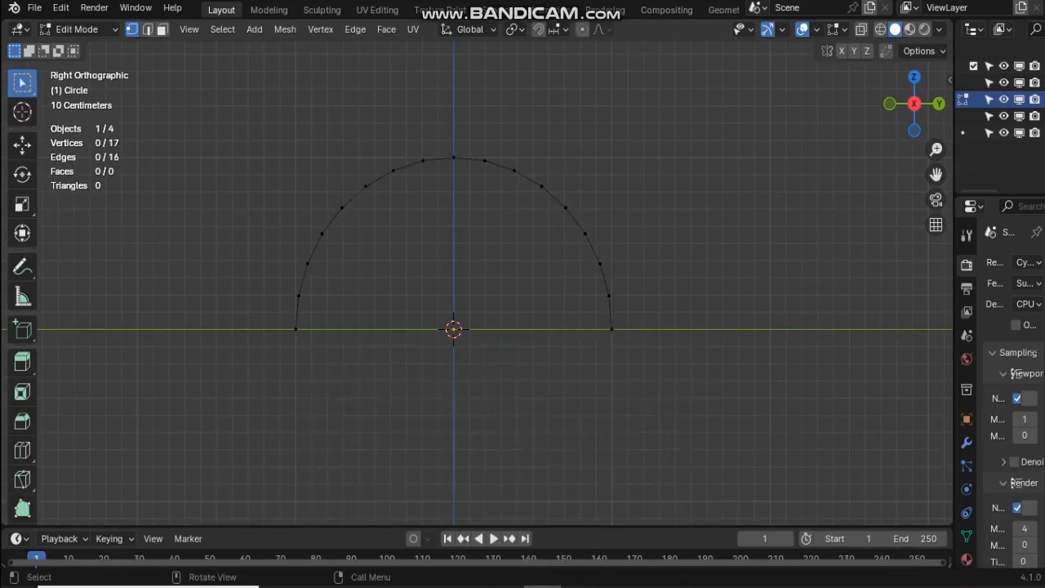
Set the pivot point to 3D Cursor, extrude the whole half circle and scale the extrusion inward to about 0.76
{"action": "left_click_drag", "start_coordinate": [272, 115], "coordinate": [637, 347]}
{"action": "left_click", "coordinate": [515, 29]}
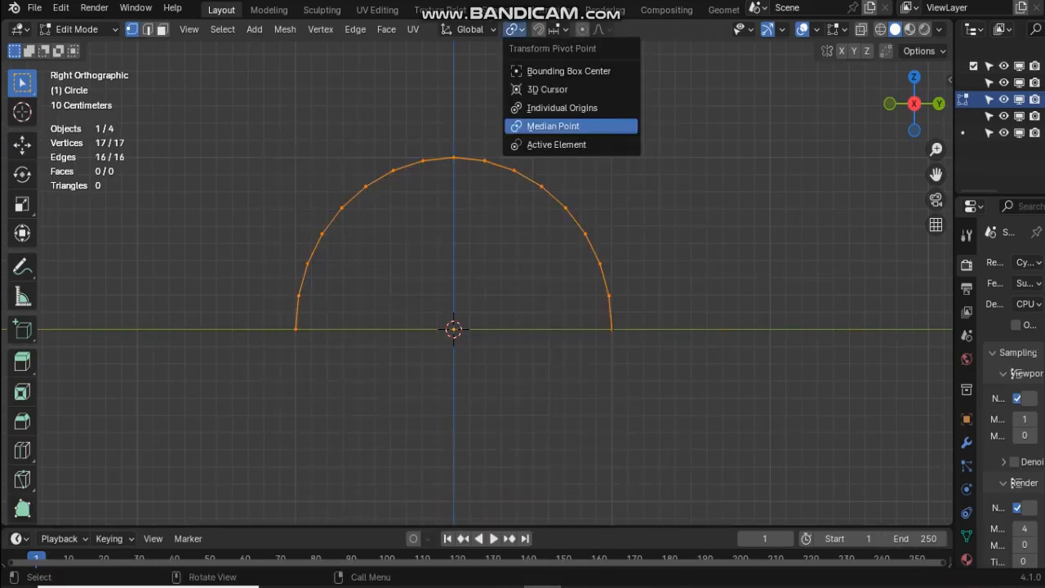
{"action": "left_click", "coordinate": [547, 89]}
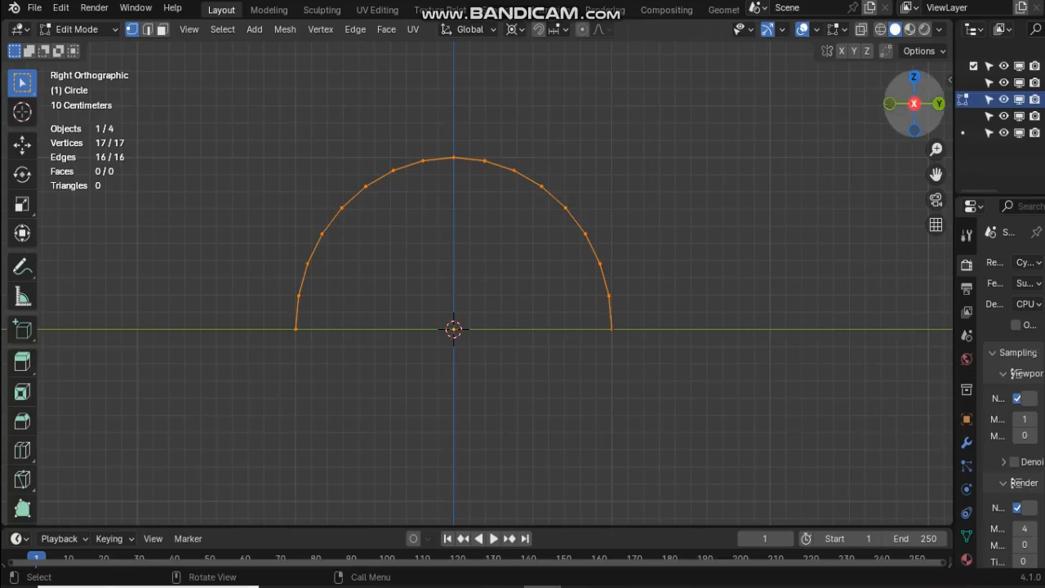
{"action": "left_click_drag", "start_coordinate": [914, 104], "coordinate": [1044, 122]}
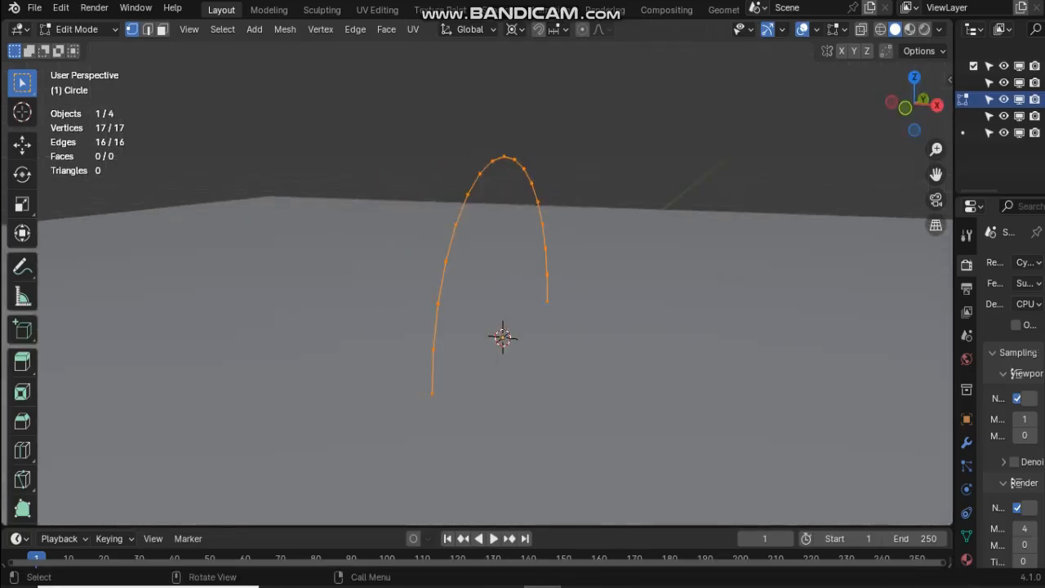
{"action": "key", "text": "e"}
{"action": "key", "text": "Escape"}
{"action": "key", "text": "s"}
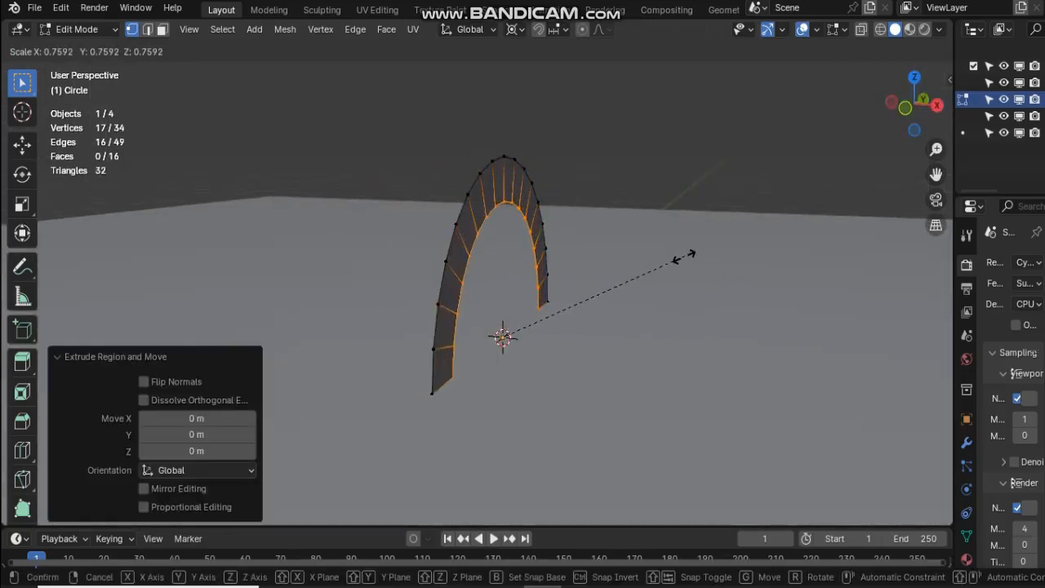
{"action": "left_click", "coordinate": [681, 256]}
Rotate the entire arch mesh 180° about the global Z axis and deselect it
{"action": "mouse_move", "coordinate": [892, 102]}
{"action": "left_mouse_down"}
{"action": "mouse_move", "coordinate": [1044, 103]}
{"action": "mouse_move", "coordinate": [869, 102]}
{"action": "mouse_move", "coordinate": [898, 114]}
{"action": "left_mouse_up"}
{"action": "key", "text": "a"}
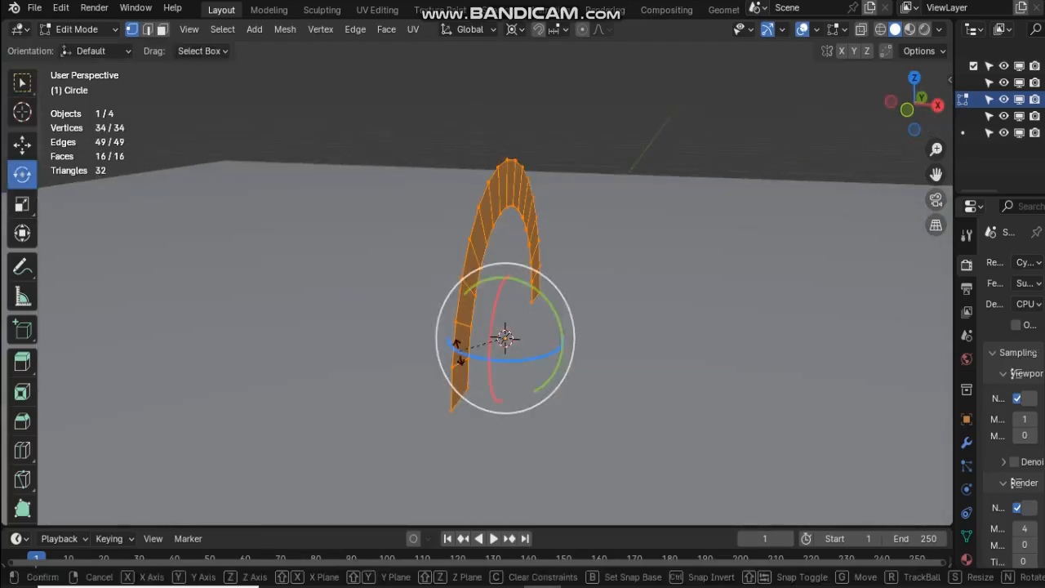
{"action": "left_click_drag", "start_coordinate": [450, 354], "coordinate": [583, 306]}
{"action": "type", "text": "1"}
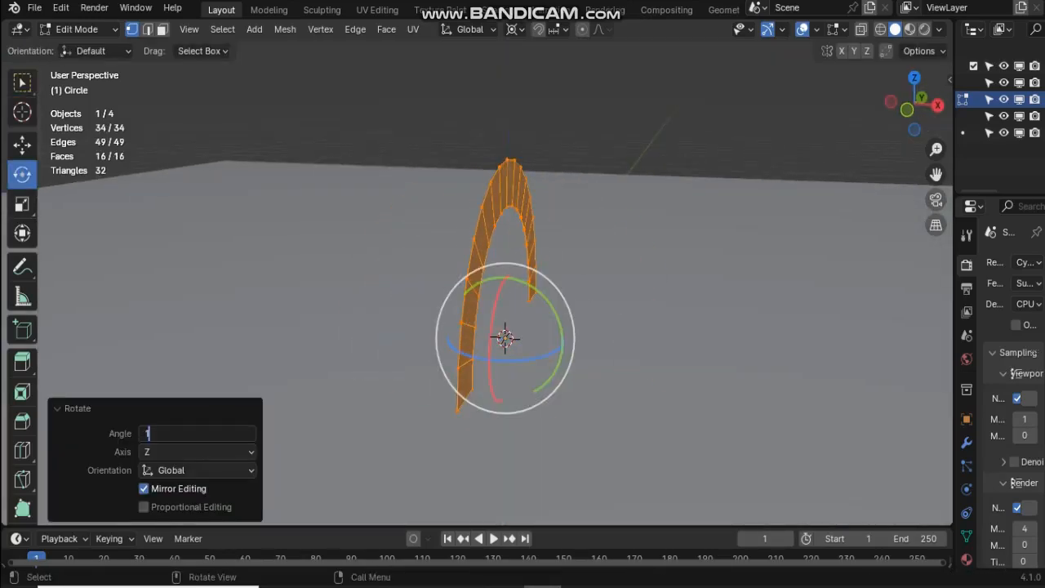
{"action": "type", "text": "80"}
{"action": "key", "text": "Return"}
{"action": "left_click", "coordinate": [22, 145]}
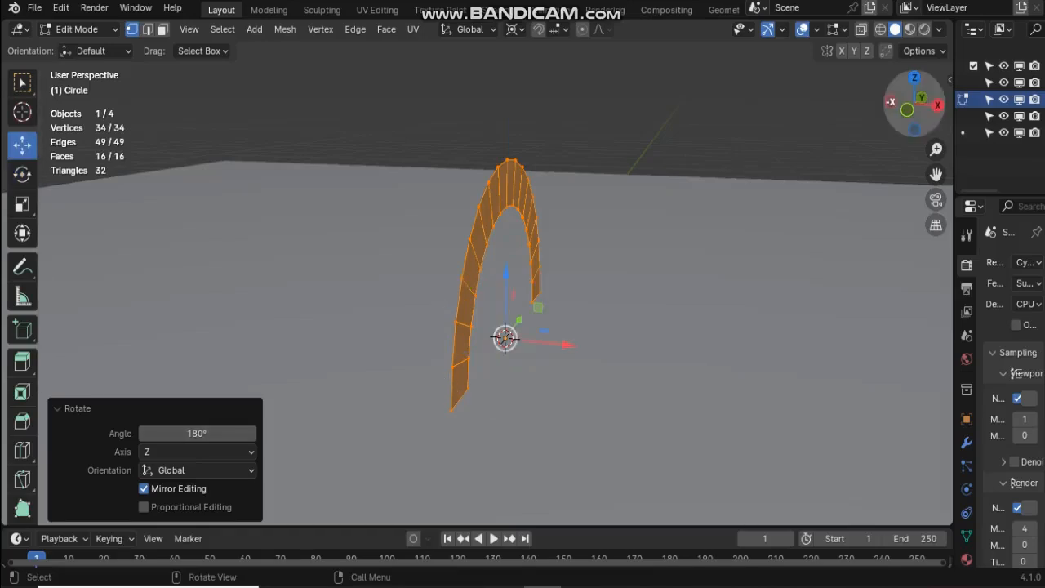
{"action": "key", "text": "ctrl+KP_1"}
{"action": "key", "text": "KP_3"}
{"action": "key", "text": "alt+a"}
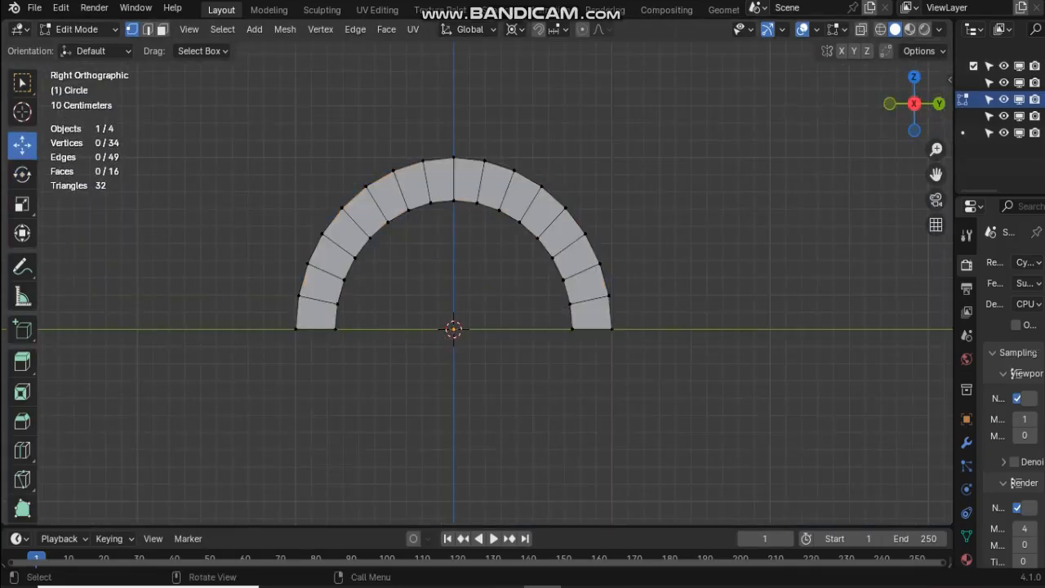
{"action": "left_click_drag", "start_coordinate": [583, 367], "coordinate": [330, 249]}
{"action": "key", "text": "c"}
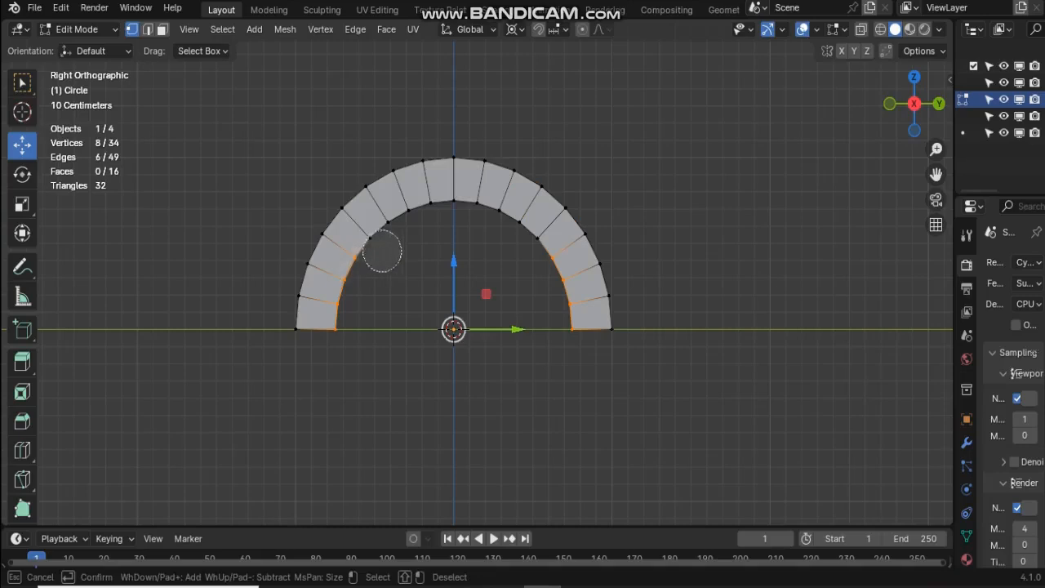
{"action": "left_click_drag", "start_coordinate": [554, 231], "coordinate": [591, 294]}
{"action": "right_click", "coordinate": [591, 294]}
Select all vertices along the arch's inner edge and scale them slightly outward to narrow the band
{"action": "left_click", "coordinate": [537, 239]}
{"action": "key", "text": "c"}
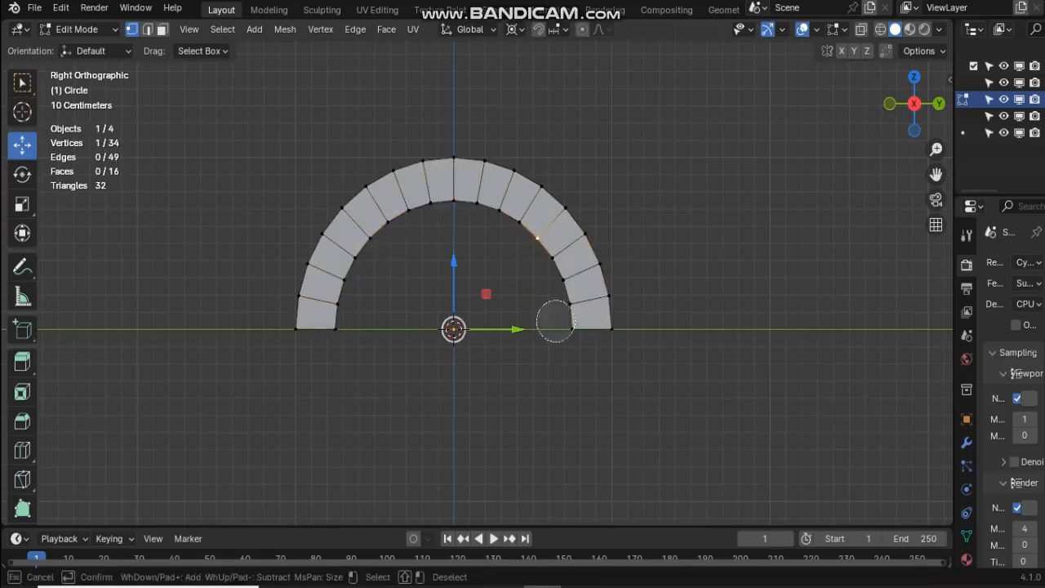
{"action": "left_click_drag", "start_coordinate": [372, 249], "coordinate": [325, 333]}
{"action": "right_click", "coordinate": [325, 333]}
{"action": "left_click_drag", "start_coordinate": [913, 104], "coordinate": [1039, 116]}
{"action": "left_click_drag", "start_coordinate": [913, 104], "coordinate": [804, 107]}
{"action": "key", "text": "s"}
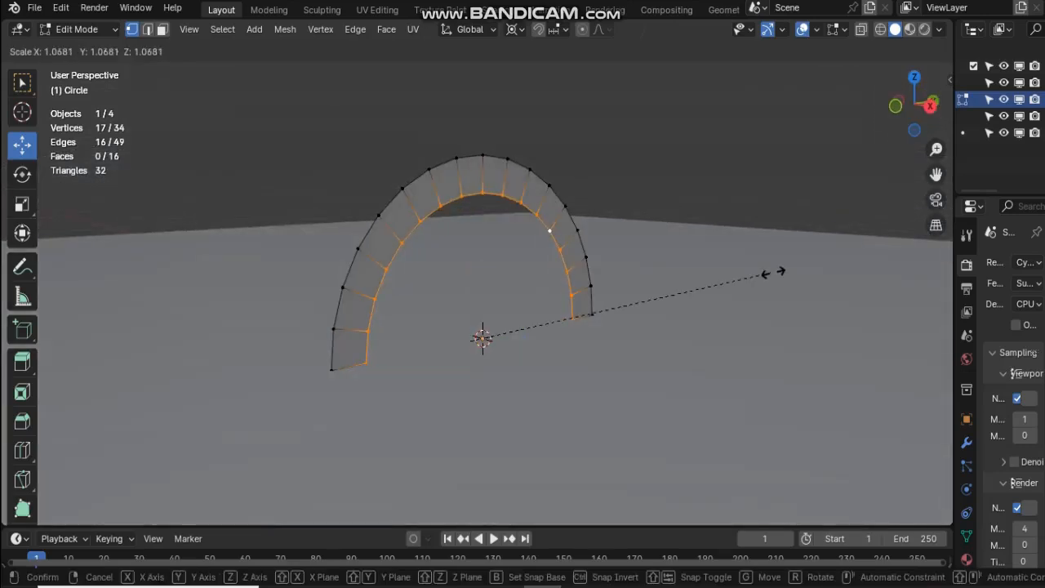
{"action": "left_click", "coordinate": [779, 271]}
Extrude the arch's inner edge about 0.19 m in the negative X direction to give it depth
{"action": "key", "text": "e"}
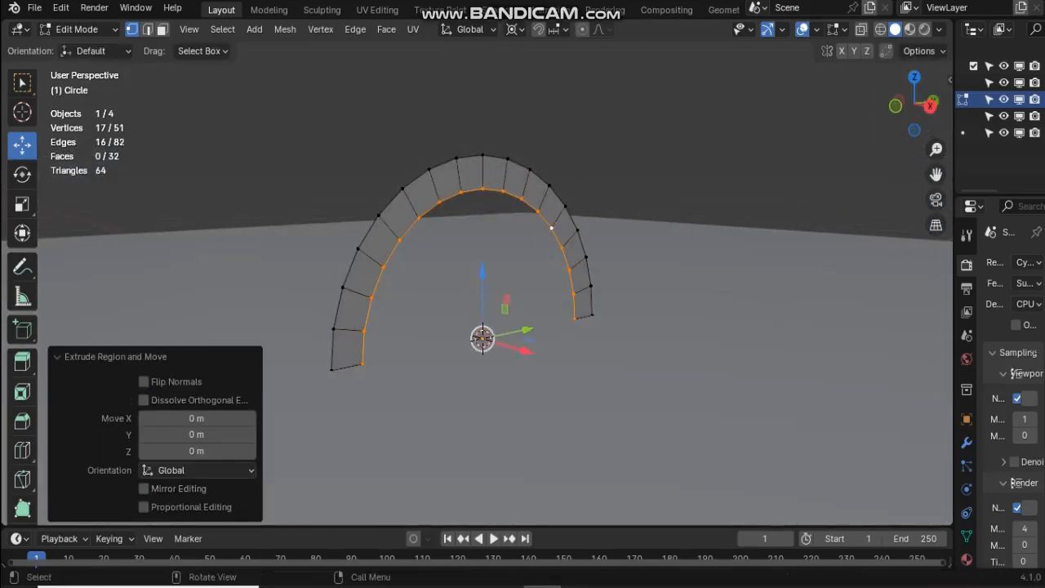
{"action": "key", "text": "x"}
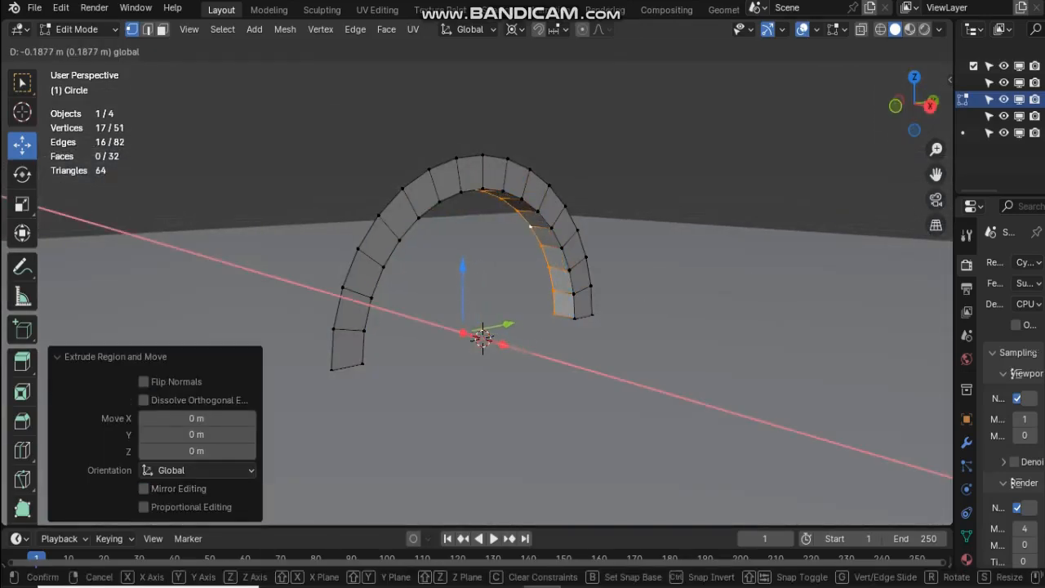
{"action": "left_click_drag", "start_coordinate": [503, 344], "coordinate": [503, 344]}
Extrude the rear inner edge again, scale it inward to form a second band, and rescale that edge by 1.018
{"action": "key", "text": "e"}
{"action": "right_click", "coordinate": [755, 295]}
{"action": "key", "text": "s"}
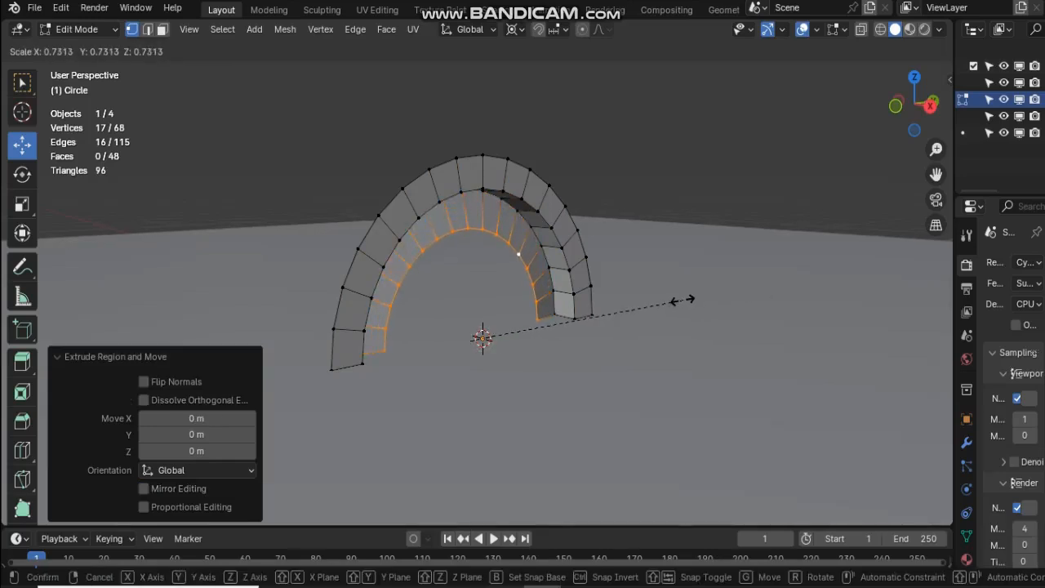
{"action": "left_click", "coordinate": [692, 301]}
{"action": "key", "text": "s"}
{"action": "left_click", "coordinate": [695, 303]}
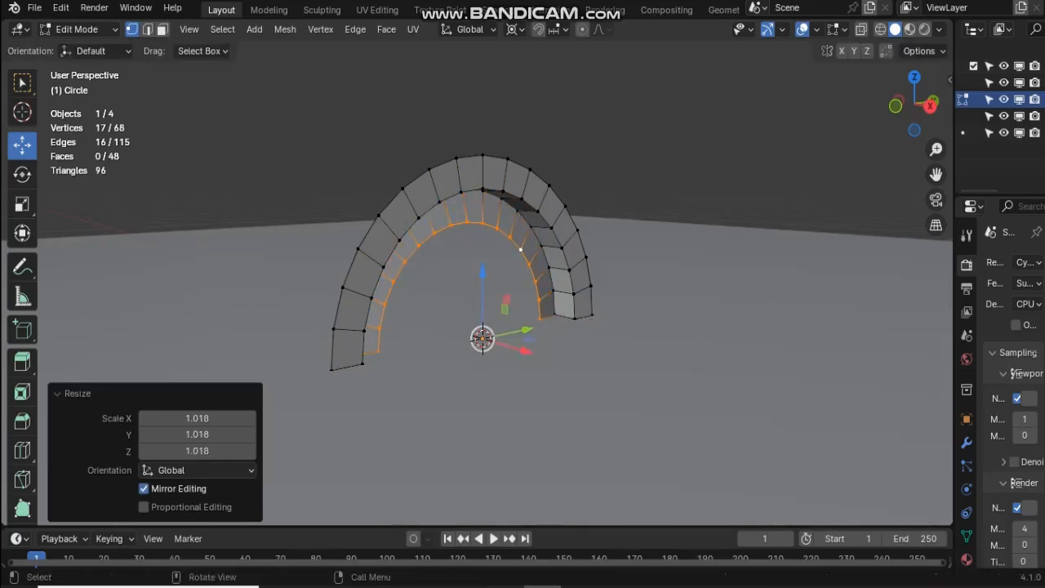
Move the second band's inner edge about -0.023 m along the X axis
{"action": "middle_click_drag", "start_coordinate": [476, 325], "coordinate": [506, 349]}
{"action": "left_click_drag", "start_coordinate": [518, 351], "coordinate": [513, 350]}
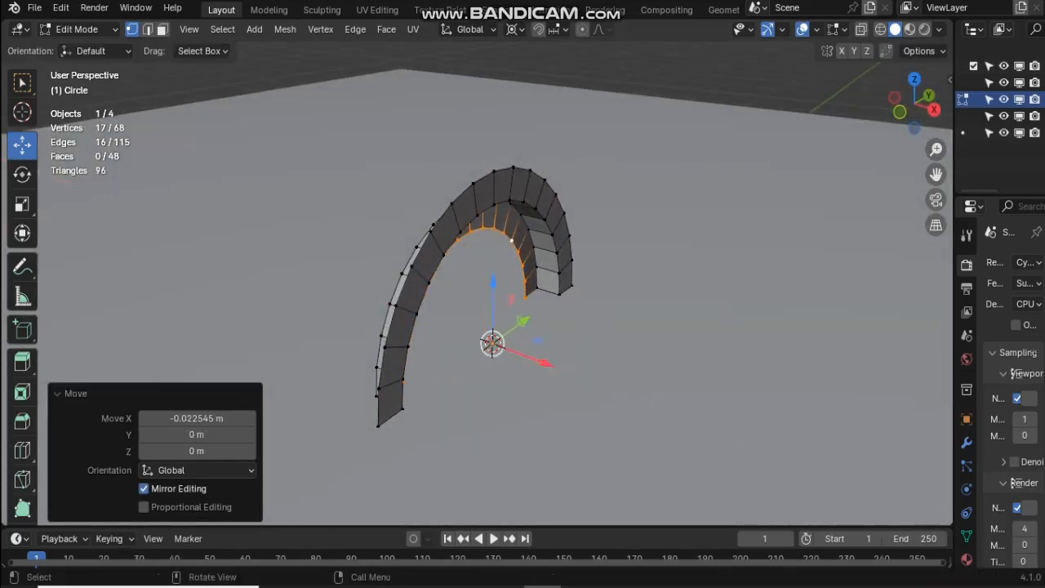
{"action": "left_click_drag", "start_coordinate": [915, 104], "coordinate": [993, 104]}
{"action": "scroll", "coordinate": [522, 326], "scroll_direction": "up", "scroll_amount": 2}
{"action": "middle_click_drag", "start_coordinate": [523, 326], "coordinate": [532, 329]}
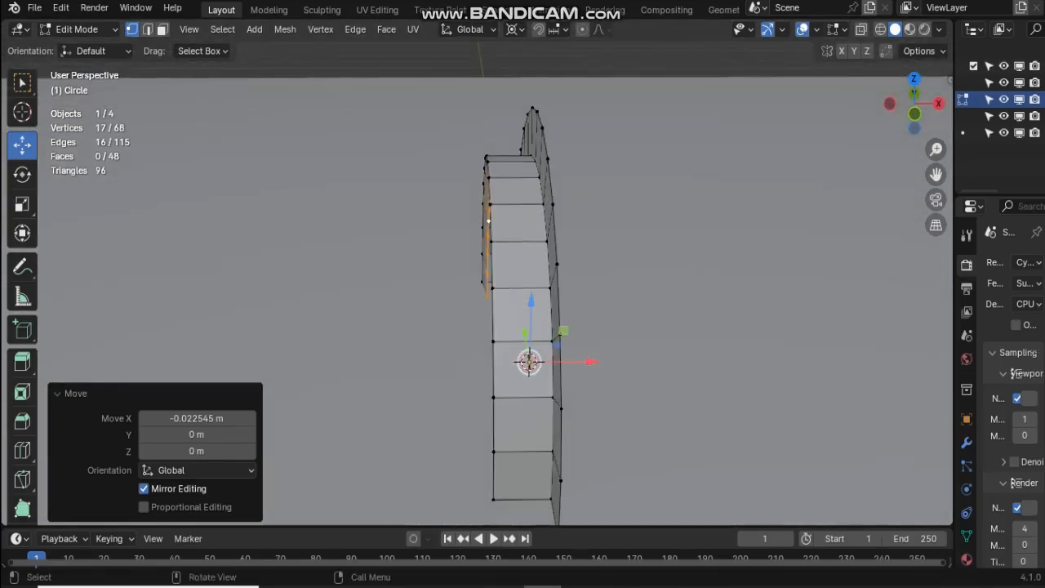
Extrude the second band's inner edge about 0.18 m in the negative X direction to form the next inner surface
{"action": "mouse_move", "coordinate": [572, 362]}
{"action": "left_mouse_down"}
{"action": "mouse_move", "coordinate": [539, 362]}
{"action": "mouse_move", "coordinate": [552, 362]}
{"action": "left_mouse_up"}
{"action": "key", "text": "e"}
{"action": "right_click", "coordinate": [698, 338]}
{"action": "key", "text": "s"}
{"action": "right_click", "coordinate": [693, 338]}
{"action": "left_click_drag", "start_coordinate": [921, 107], "coordinate": [960, 105]}
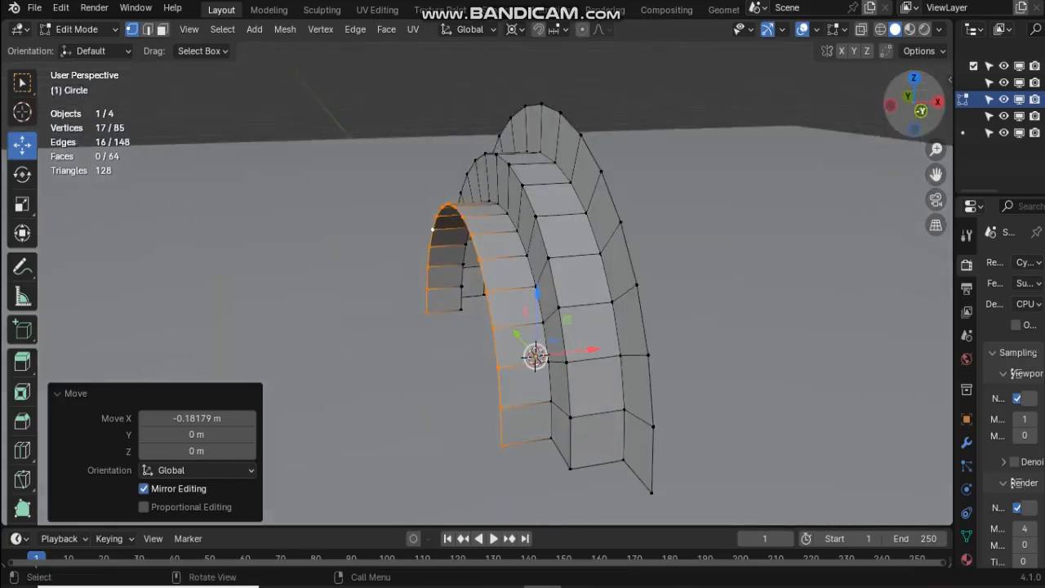
Extrude the rear inner edge into a third band, scale it to 0.775, and shift it about -0.084 m along X
{"action": "key", "text": "e"}
{"action": "right_click", "coordinate": [817, 237]}
{"action": "key", "text": "s"}
{"action": "left_click", "coordinate": [756, 254]}
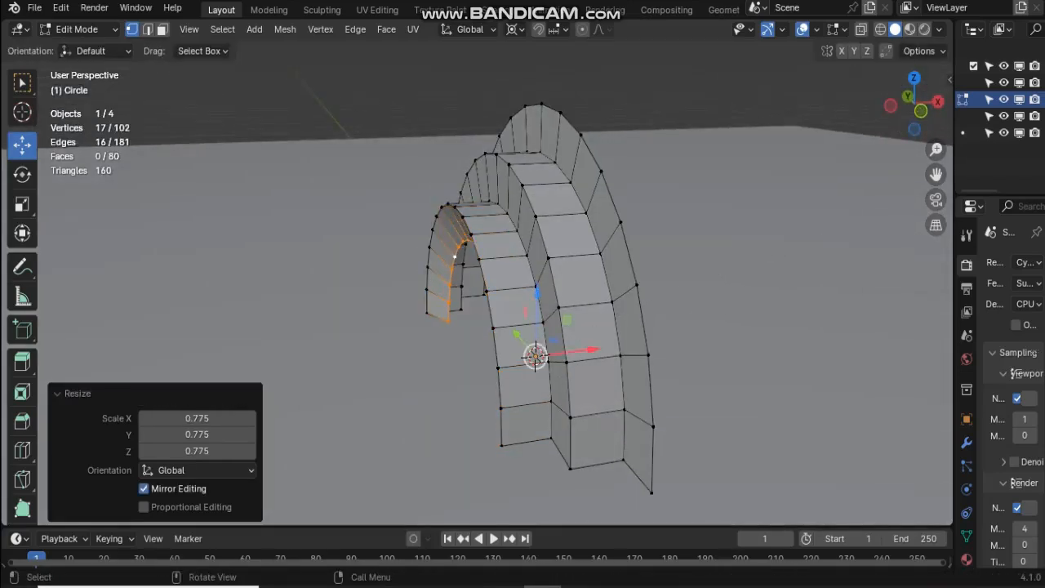
{"action": "left_click_drag", "start_coordinate": [584, 351], "coordinate": [565, 352]}
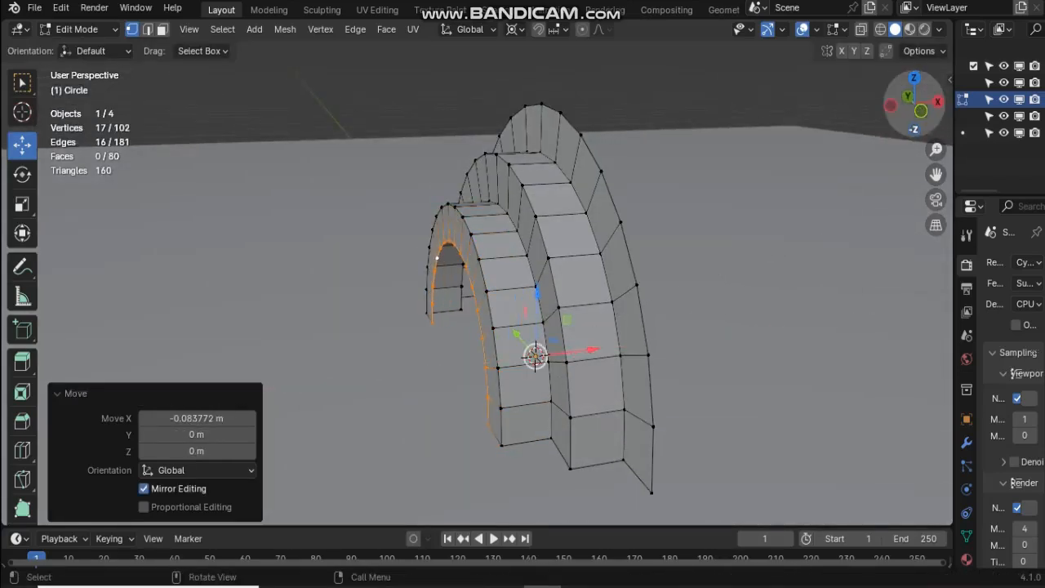
{"action": "left_click_drag", "start_coordinate": [921, 107], "coordinate": [947, 107]}
Extrude the third band's inner edge about 0.167 m in the negative X direction
{"action": "key", "text": "e"}
{"action": "right_click", "coordinate": [922, 109]}
{"action": "key", "text": "s"}
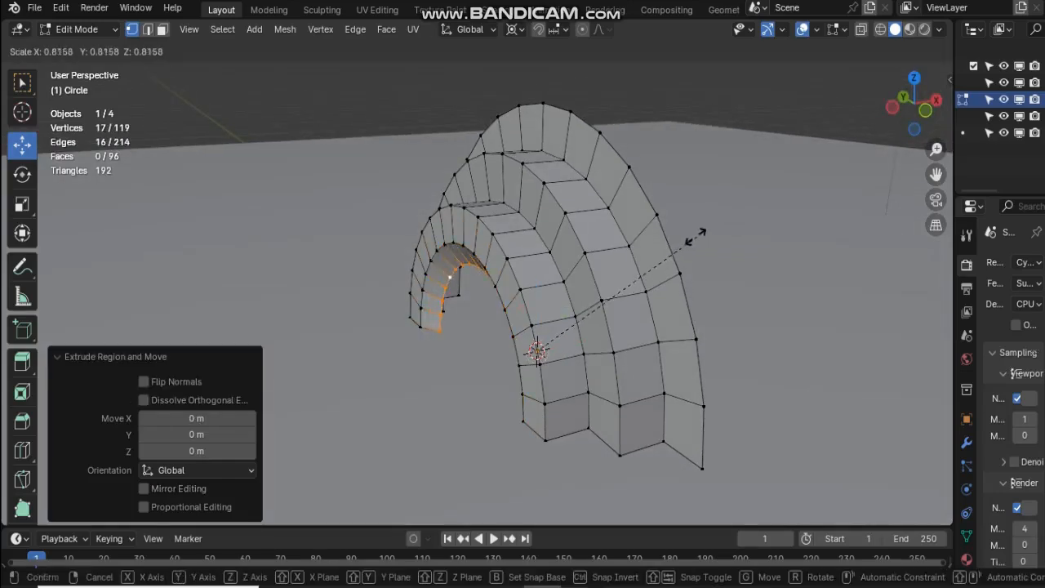
{"action": "left_click", "coordinate": [688, 237]}
{"action": "key", "text": "g"}
{"action": "key", "text": "x"}
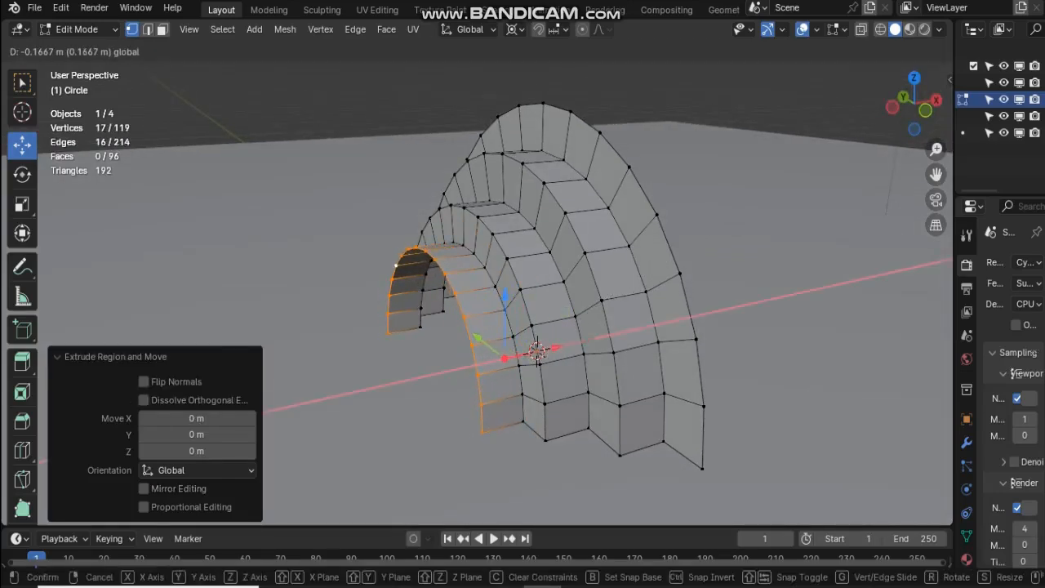
{"action": "left_click", "coordinate": [827, 349]}
Extrude the rear inner edge again, scale it to 0.798 as a fourth band, and shift it along the X axis
{"action": "key", "text": "e"}
{"action": "right_click", "coordinate": [826, 349]}
{"action": "key", "text": "s"}
{"action": "left_click", "coordinate": [769, 348]}
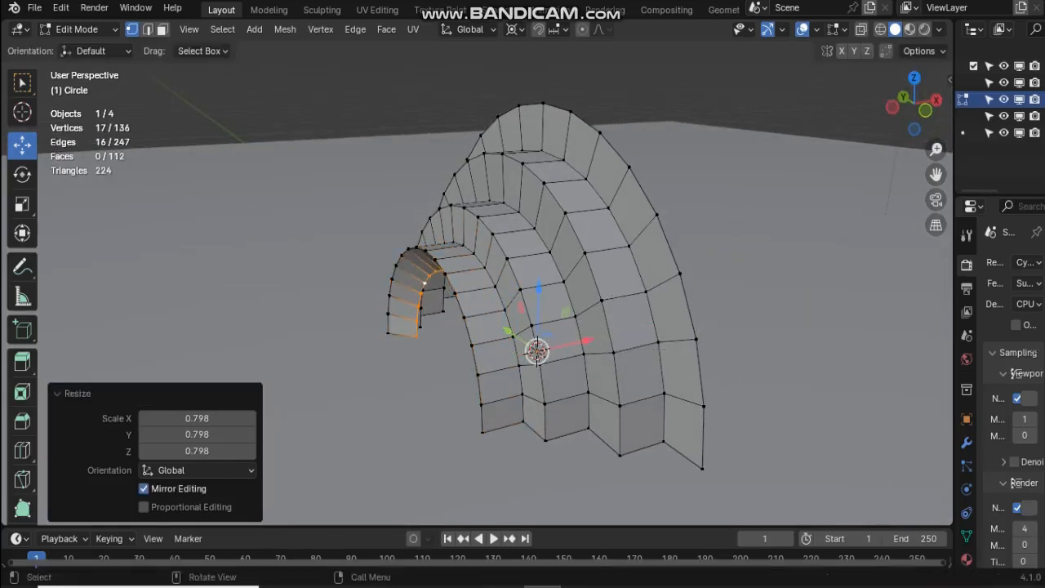
{"action": "key", "text": "g"}
{"action": "key", "text": "x"}
{"action": "left_click", "coordinate": [730, 343]}
Scale the fourth band's inner edge by 0.933 and move it about -0.048 m along the X axis
{"action": "key", "text": "s"}
{"action": "left_click", "coordinate": [727, 343]}
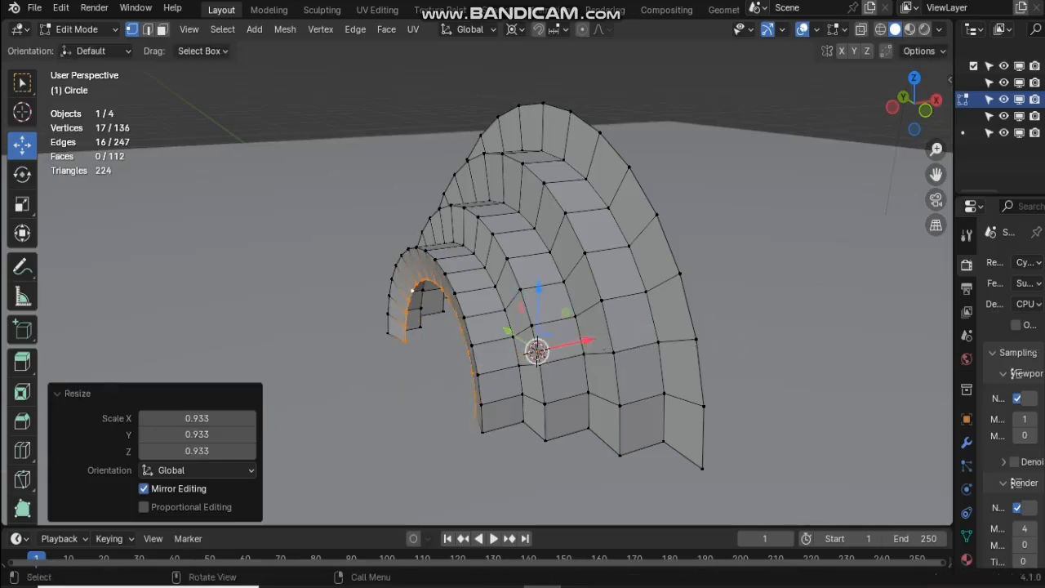
{"action": "key", "text": "g"}
{"action": "key", "text": "x"}
{"action": "left_click", "coordinate": [715, 343]}
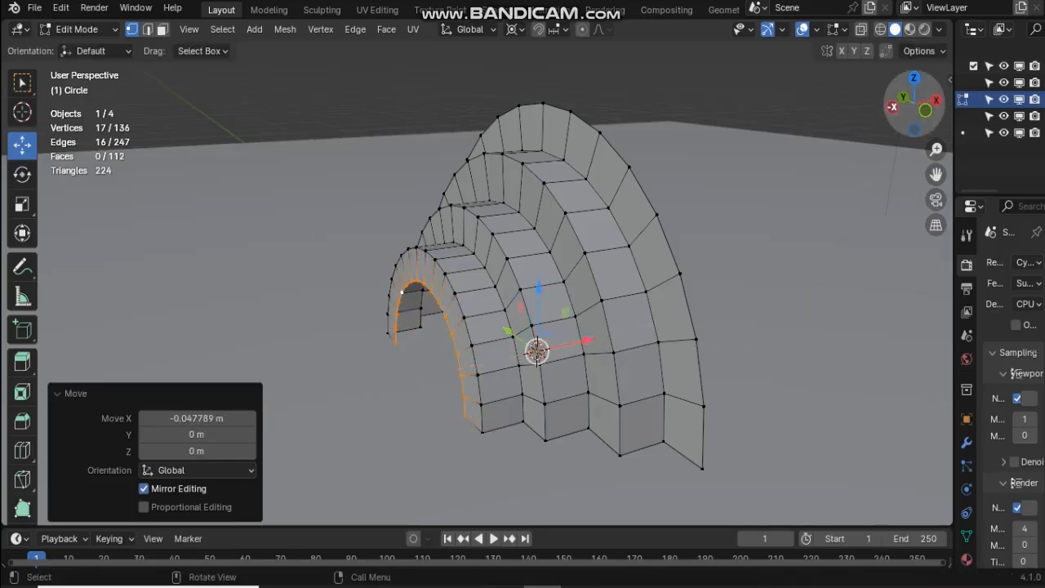
Extrude the fourth band's inner edge about 0.9 m in the negative X direction to form a long tunnel
{"action": "left_click_drag", "start_coordinate": [898, 106], "coordinate": [633, 84]}
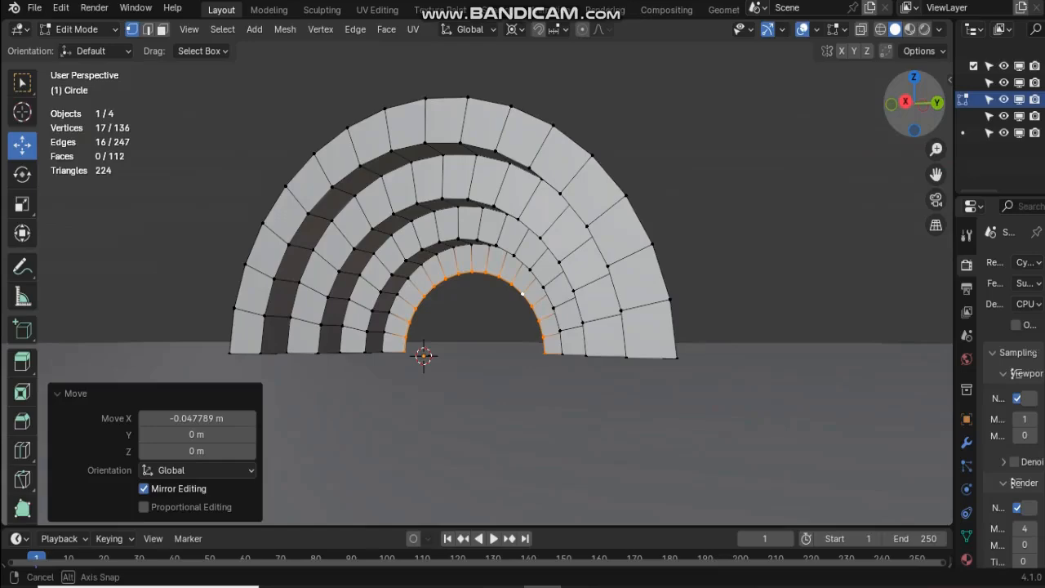
{"action": "middle_click_drag", "start_coordinate": [522, 292], "coordinate": [621, 298]}
{"action": "key", "text": "e"}
{"action": "key", "text": "x"}
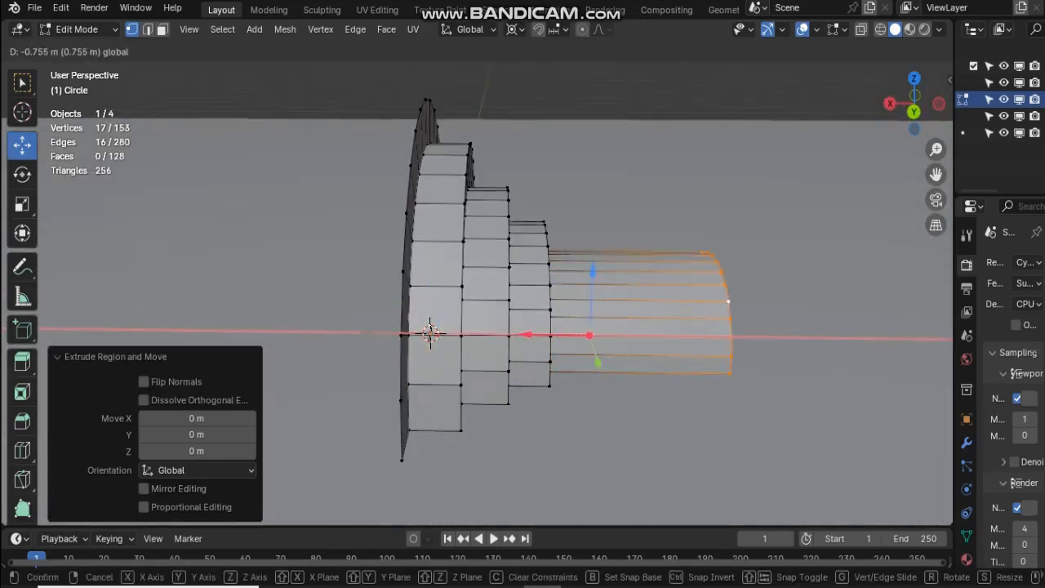
{"action": "left_click_drag", "start_coordinate": [527, 334], "coordinate": [559, 334]}
{"action": "scroll", "coordinate": [558, 334], "scroll_direction": "down", "scroll_amount": 2}
In right orthographic wireframe view, select all the arch's bottom vertices and extrude them straight down, ending with a -0.554 m Z move
{"action": "left_click_drag", "start_coordinate": [907, 103], "coordinate": [1041, 104]}
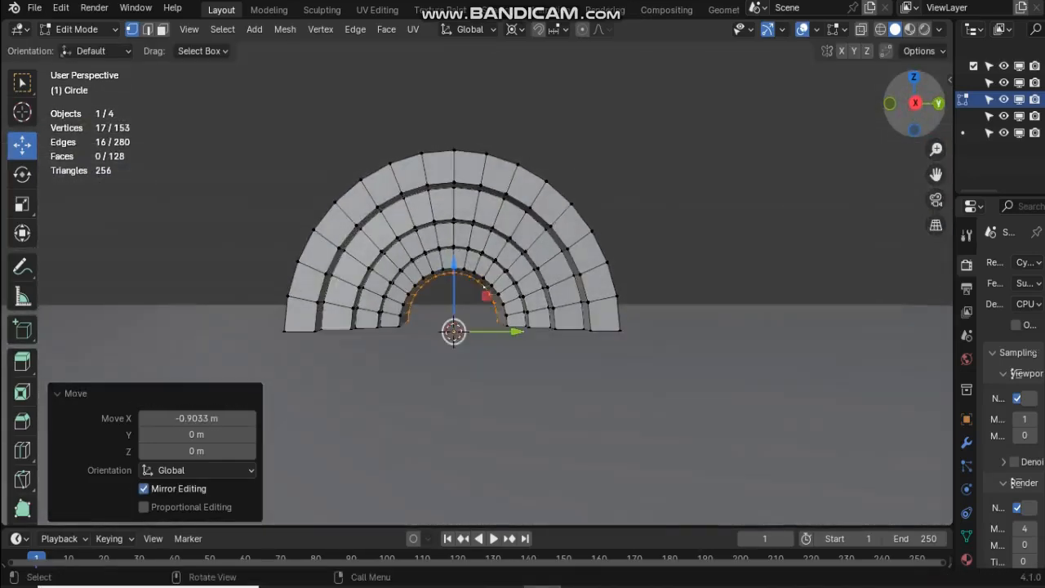
{"action": "left_click", "coordinate": [916, 103]}
{"action": "left_click_drag", "start_coordinate": [249, 315], "coordinate": [760, 470]}
{"action": "left_click", "coordinate": [200, 333]}
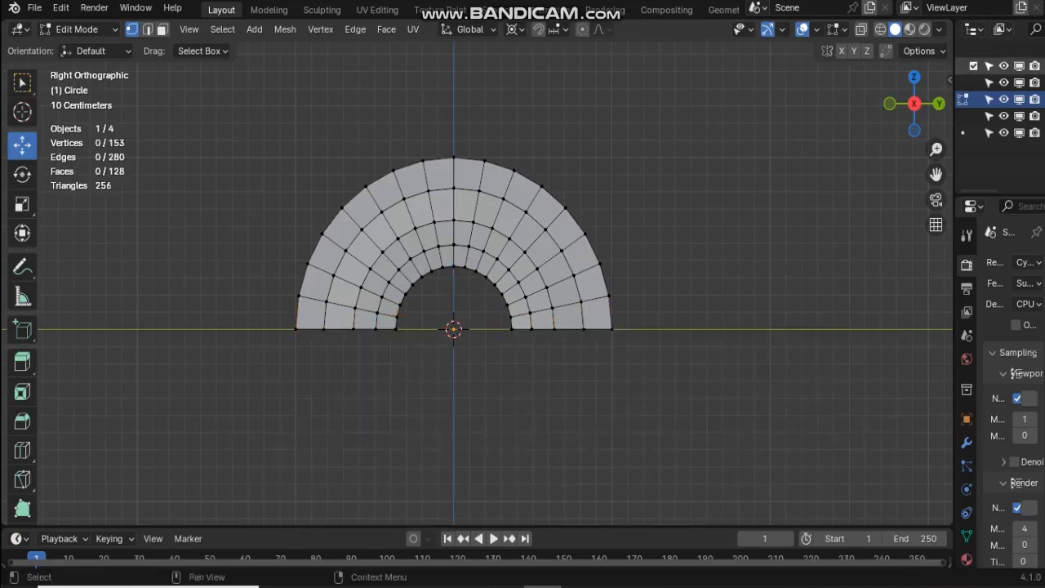
{"action": "key", "text": "alt+z"}
{"action": "left_click_drag", "start_coordinate": [255, 318], "coordinate": [665, 450]}
{"action": "key", "text": "e"}
{"action": "right_click", "coordinate": [448, 260]}
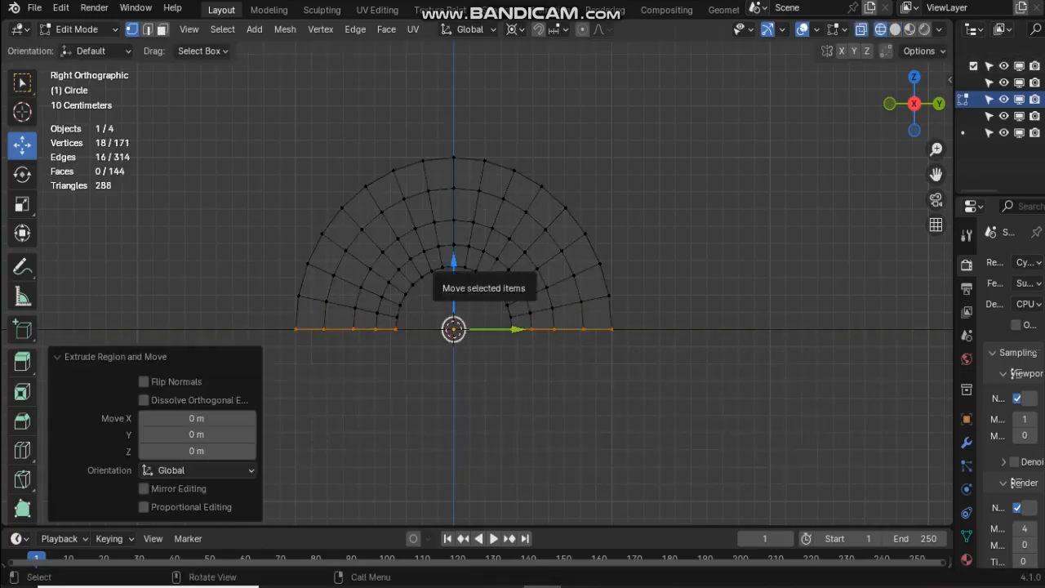
{"action": "left_click_drag", "start_coordinate": [451, 259], "coordinate": [452, 404]}
{"action": "scroll", "coordinate": [452, 404], "scroll_direction": "down", "scroll_amount": 2}
{"action": "scroll", "coordinate": [463, 260], "scroll_direction": "down", "scroll_amount": 1}
{"action": "left_click_drag", "start_coordinate": [463, 243], "coordinate": [463, 299]}
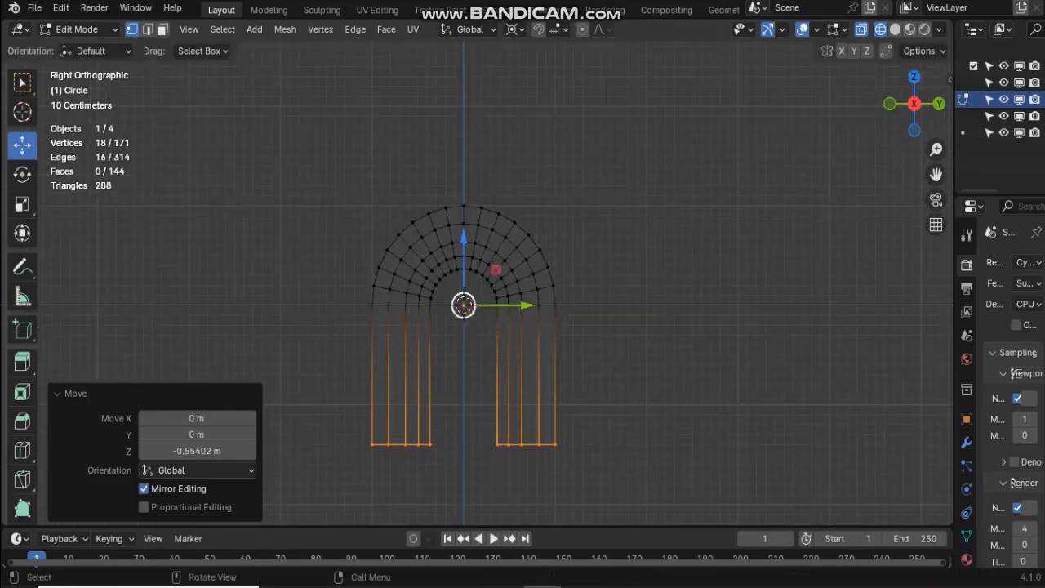
Return to Object Mode in solid shading and raise the whole arch about 1.356 m along the Z axis
{"action": "middle_click_drag", "start_coordinate": [463, 299], "coordinate": [614, 317]}
{"action": "key", "text": "Tab"}
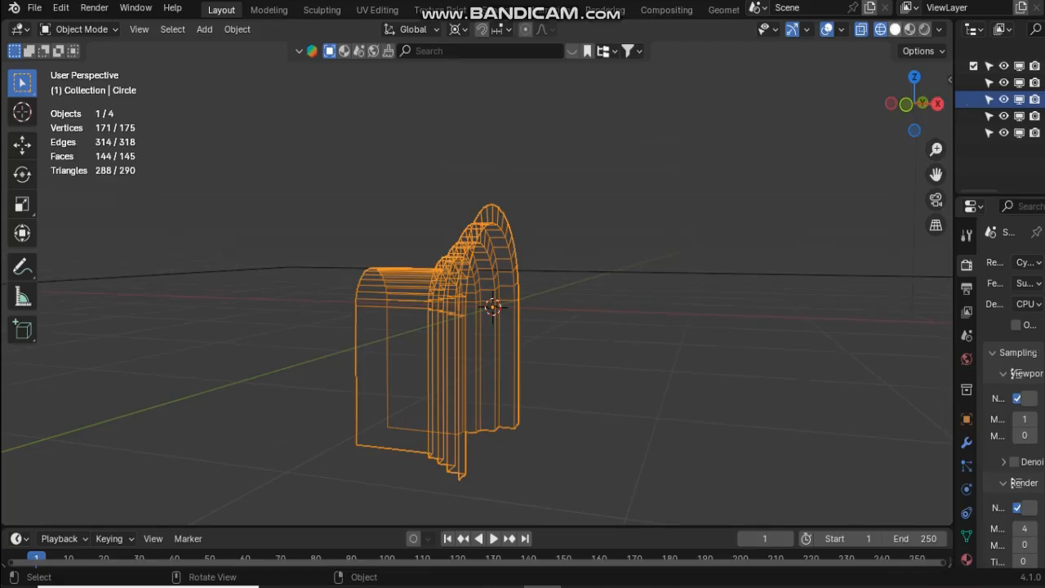
{"action": "key", "text": "shift+z"}
{"action": "key", "text": "shift+space"}
{"action": "key", "text": "g"}
{"action": "left_click_drag", "start_coordinate": [492, 240], "coordinate": [492, 101]}
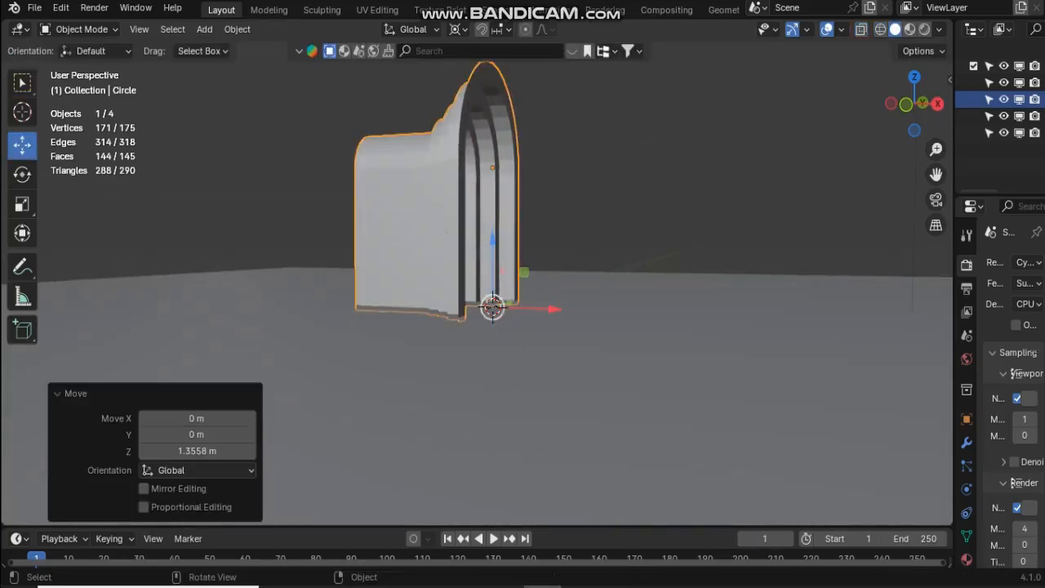
{"action": "left_click_drag", "start_coordinate": [915, 103], "coordinate": [915, 142]}
{"action": "middle_click_drag", "start_coordinate": [493, 310], "coordinate": [554, 399], "text": "shift"}
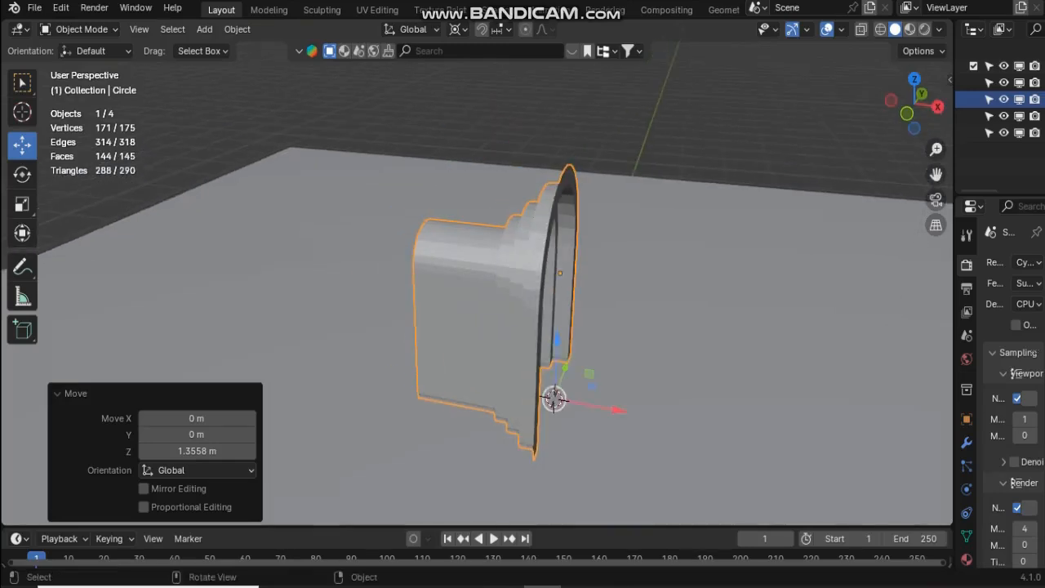
Check the arch's normals with the Face Orientation overlay, switch it off, and hide the viewport overlays
{"action": "left_click_drag", "start_coordinate": [914, 103], "coordinate": [858, 102]}
{"action": "left_click", "coordinate": [841, 29]}
{"action": "left_click", "coordinate": [745, 331]}
{"action": "left_click", "coordinate": [841, 30]}
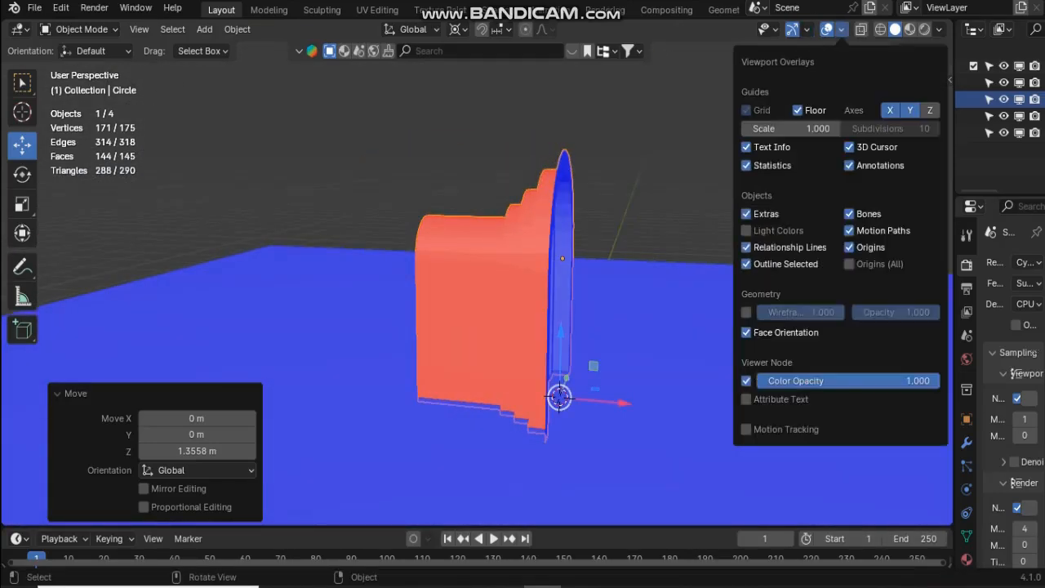
{"action": "left_click", "coordinate": [827, 30]}
{"action": "left_click", "coordinate": [841, 29]}
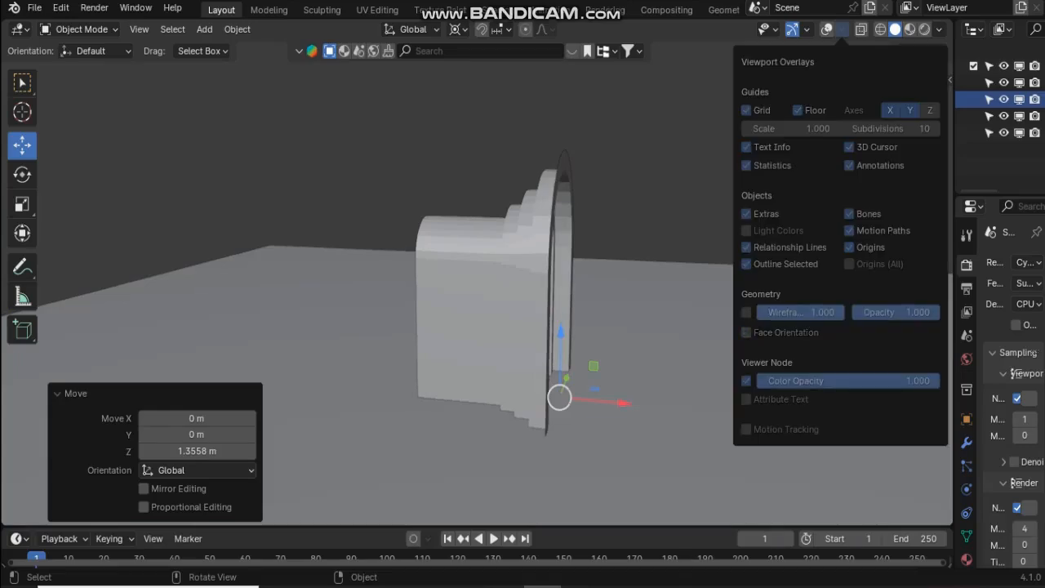
Add a 2 m cube and move it about 1 m in the negative X direction, behind the arch's front face
{"action": "left_click_drag", "start_coordinate": [915, 104], "coordinate": [882, 106]}
{"action": "left_click", "coordinate": [204, 29]}
{"action": "mouse_move", "coordinate": [227, 48]}
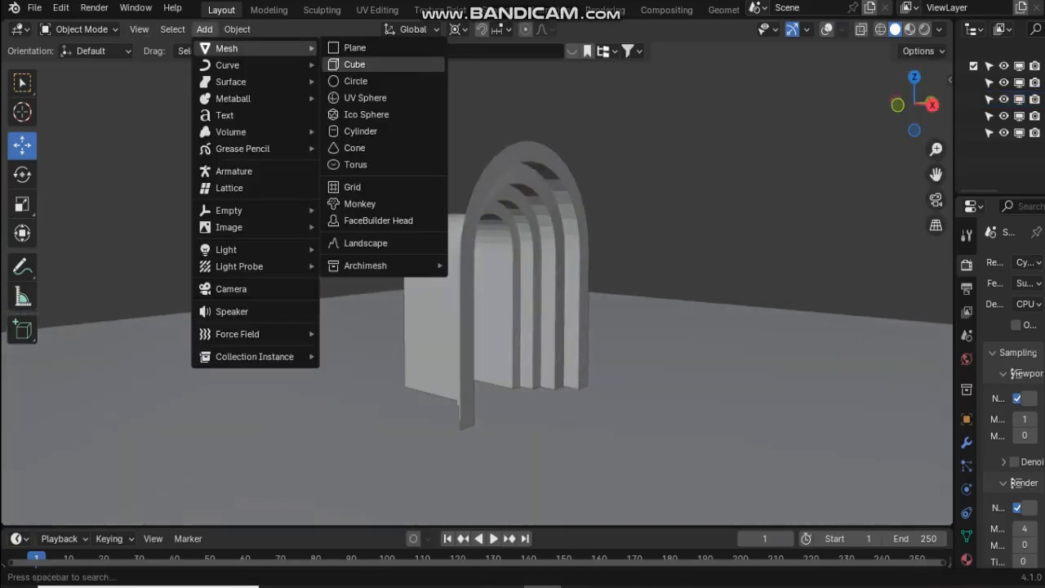
{"action": "left_click", "coordinate": [355, 64]}
{"action": "key", "text": "g"}
{"action": "key", "text": "x"}
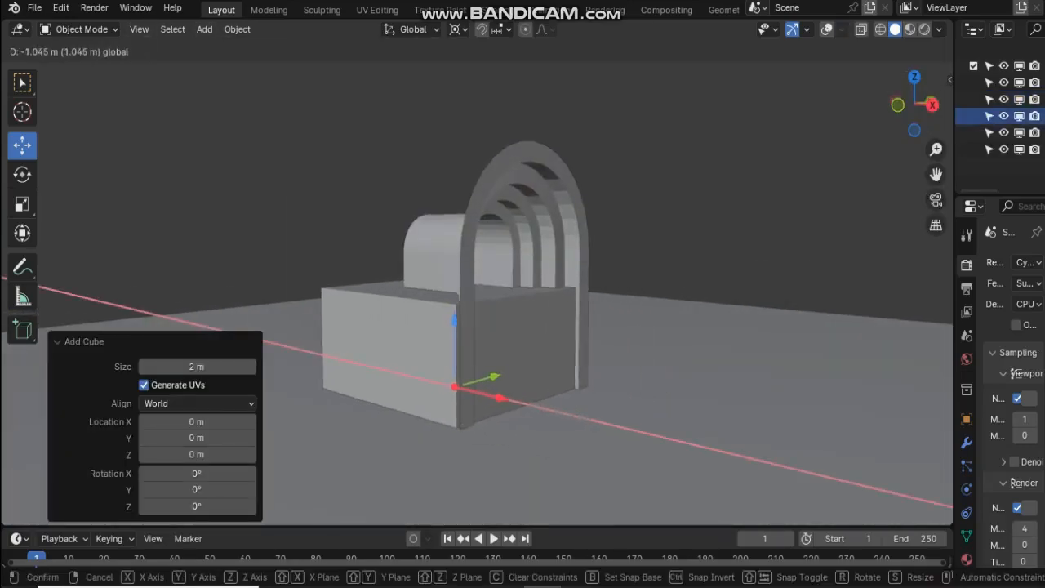
{"action": "left_click_drag", "start_coordinate": [501, 398], "coordinate": [506, 399]}
Fine-tune the cube's position by about -0.032 m along X and 0.031 m along Y, ending in top view
{"action": "left_click_drag", "start_coordinate": [914, 104], "coordinate": [913, 163]}
{"action": "left_click_drag", "start_coordinate": [589, 436], "coordinate": [584, 434]}
{"action": "left_click_drag", "start_coordinate": [915, 105], "coordinate": [988, 204]}
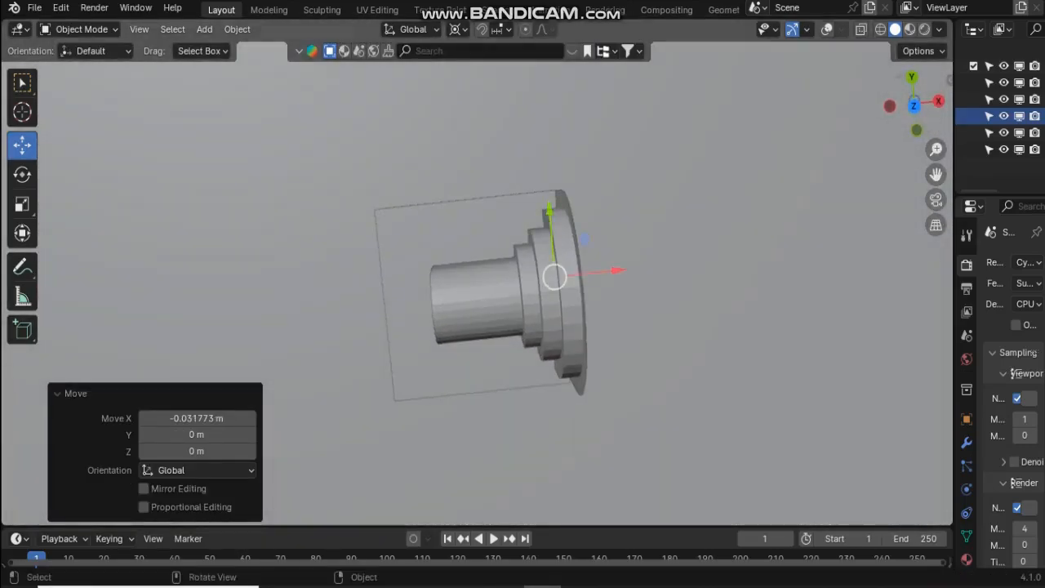
{"action": "left_click_drag", "start_coordinate": [550, 211], "coordinate": [550, 209]}
{"action": "left_click", "coordinate": [914, 106]}
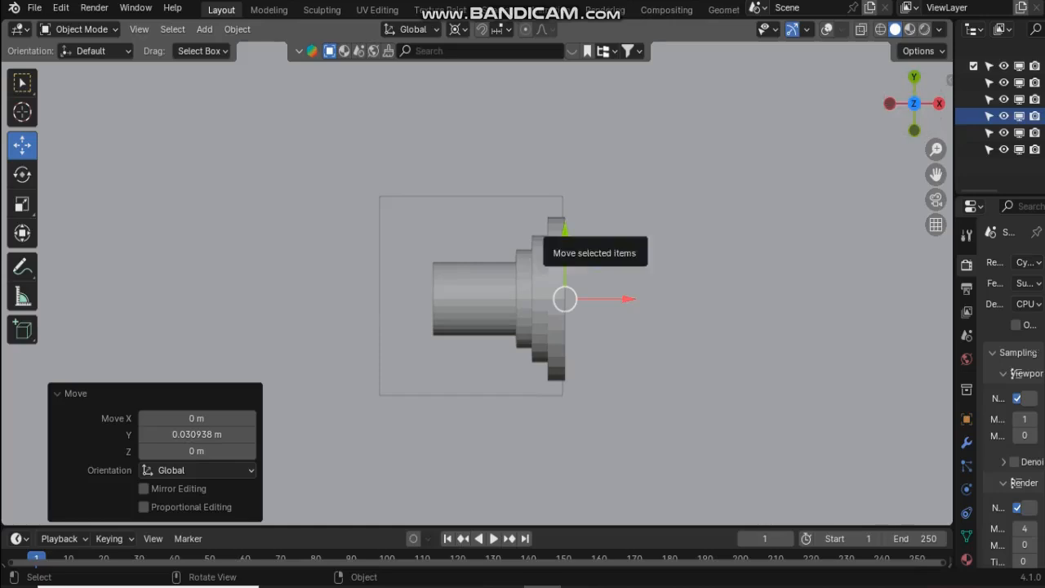
Return the cube to Object Mode after briefly entering Edit Mode, and turn the viewport overlays back on
{"action": "left_click", "coordinate": [80, 29]}
{"action": "left_click", "coordinate": [82, 66]}
{"action": "left_click_drag", "start_coordinate": [915, 104], "coordinate": [898, 131]}
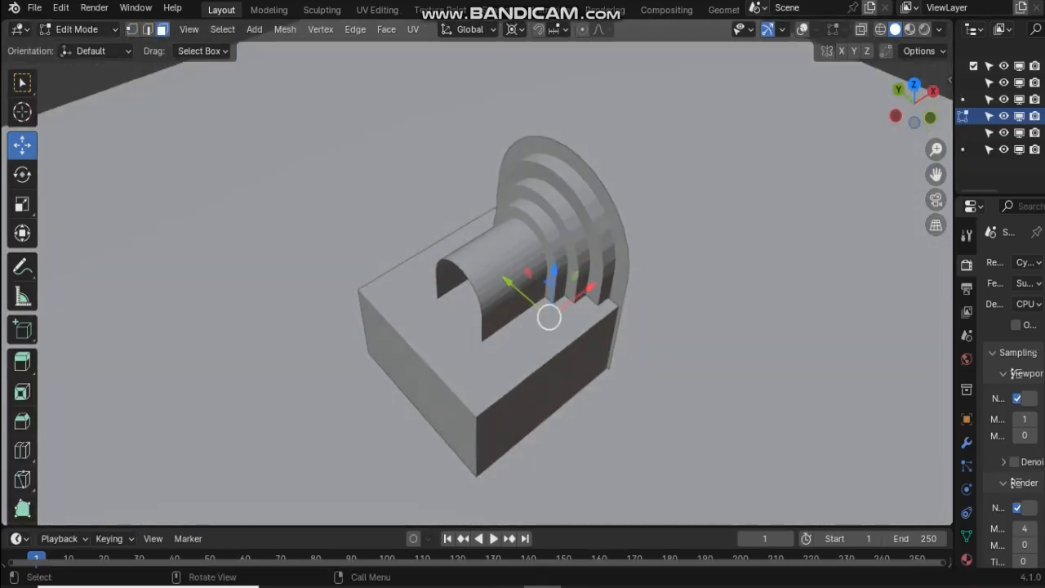
{"action": "left_click", "coordinate": [80, 28]}
{"action": "left_click", "coordinate": [81, 49]}
{"action": "key", "text": "shift+alt+z"}
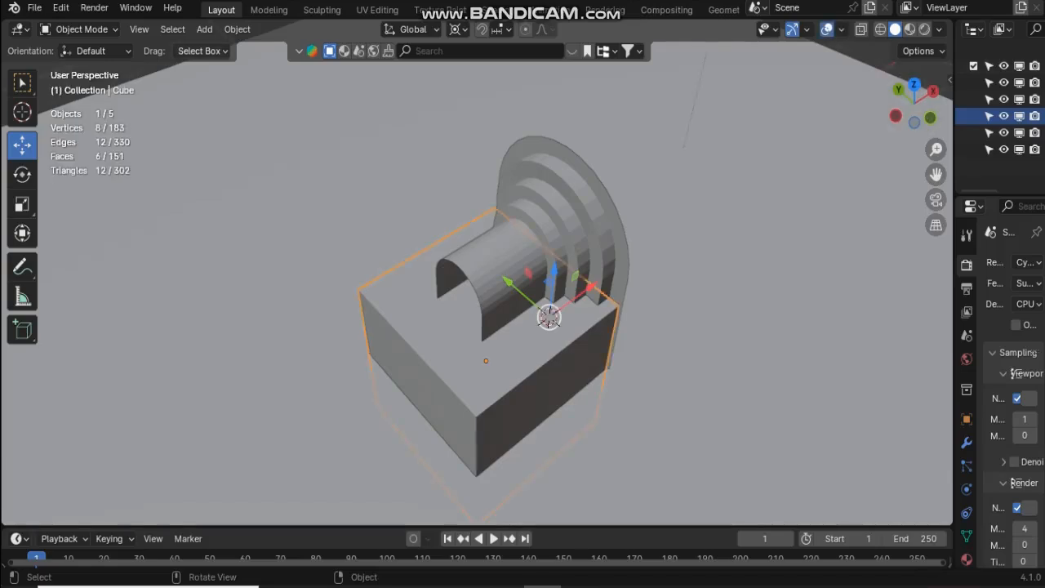
In Edit Mode, move the cube's rear face about 0.57 m in the positive X direction toward the tunnel's end
{"action": "key", "text": "Tab"}
{"action": "key", "text": "g"}
{"action": "key", "text": "x"}
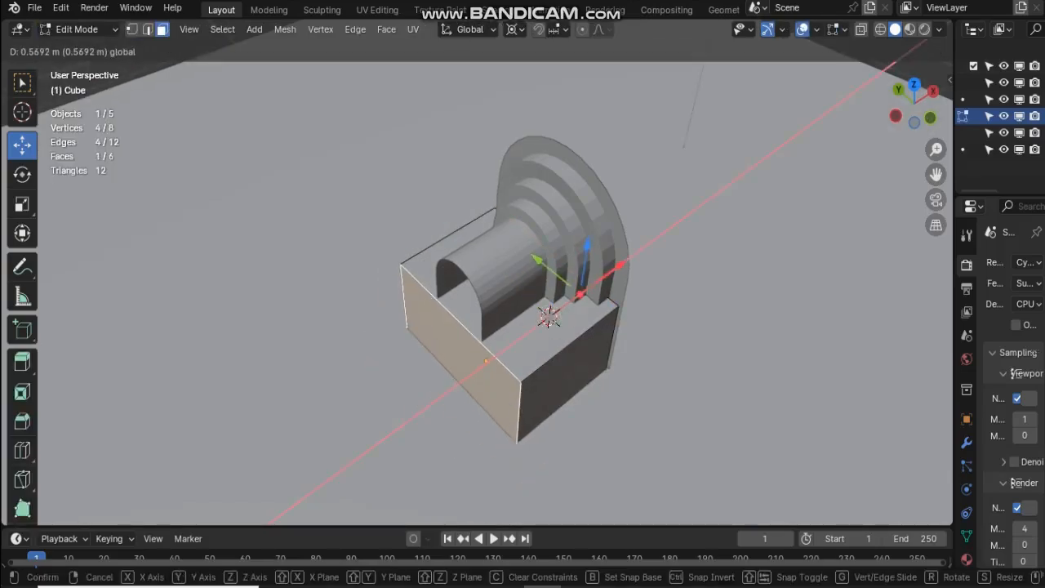
{"action": "key", "text": "Return"}
{"action": "key", "text": "ctrl+z"}
Raise the cube's top face about 1.29 m along the Z axis so the block encloses the arch
{"action": "key", "text": "g"}
{"action": "key", "text": "z"}
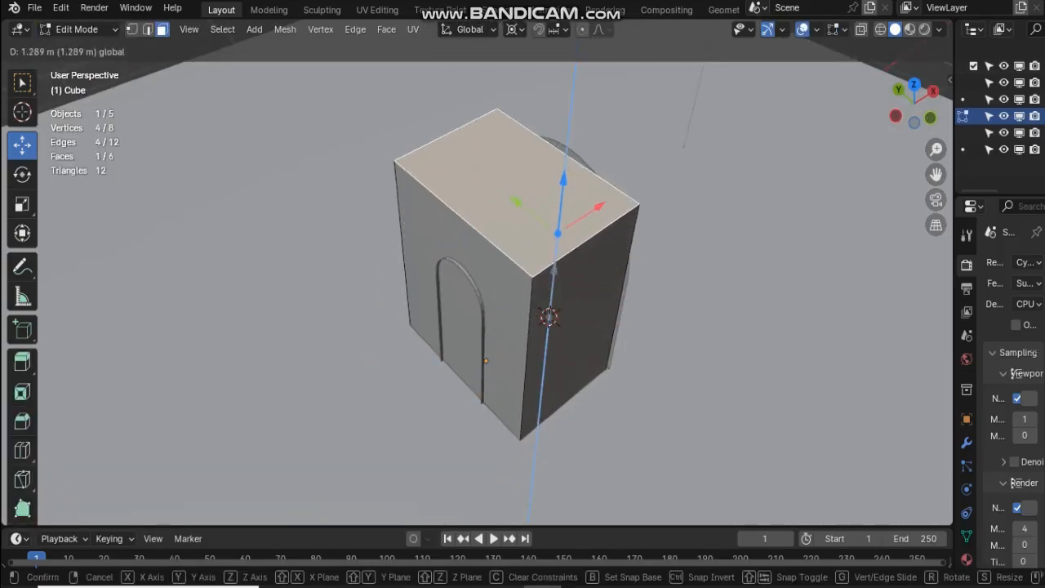
{"action": "key", "text": "Return"}
Move the cube's negative-Y side face about -0.059 m along the Y axis
{"action": "middle_click_drag", "start_coordinate": [572, 351], "coordinate": [367, 311]}
{"action": "left_click", "coordinate": [373, 310]}
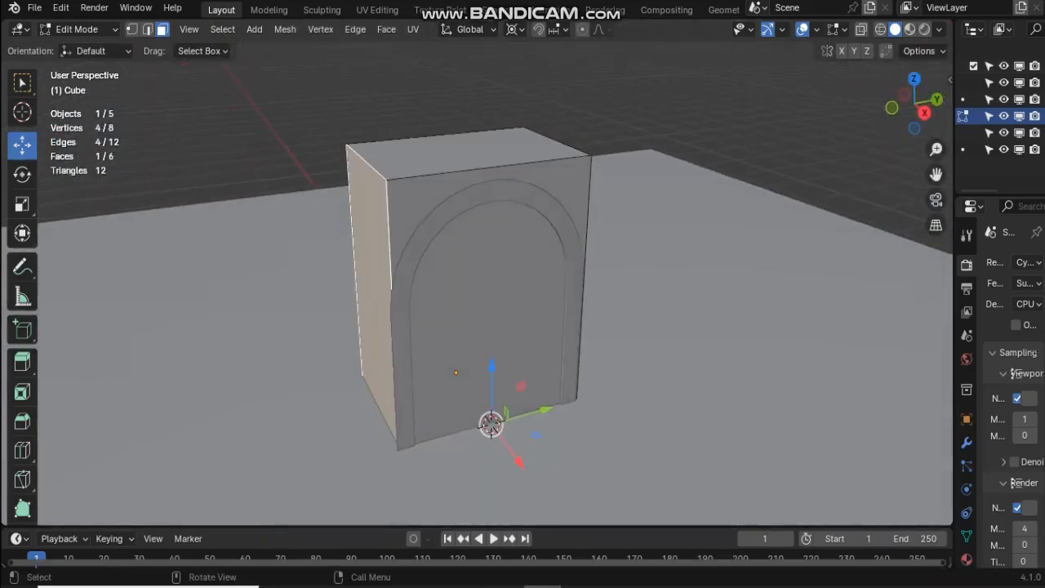
{"action": "key", "text": "g"}
{"action": "key", "text": "y"}
{"action": "key", "text": "Return"}
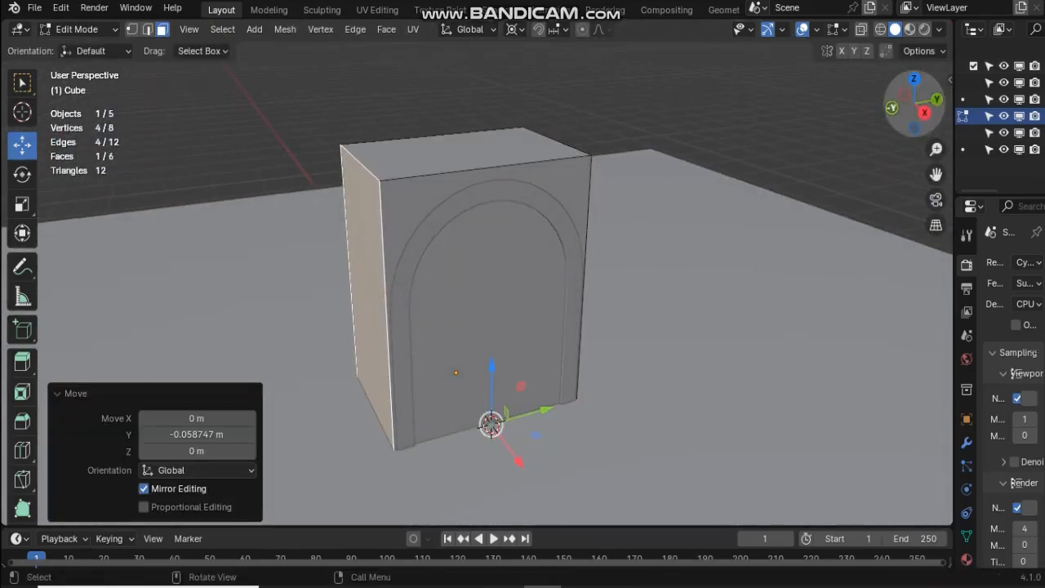
Adjust the cube's bottom face along the Z axis and return to Object Mode
{"action": "middle_click_drag", "start_coordinate": [490, 422], "coordinate": [575, 380]}
{"action": "key", "text": "g"}
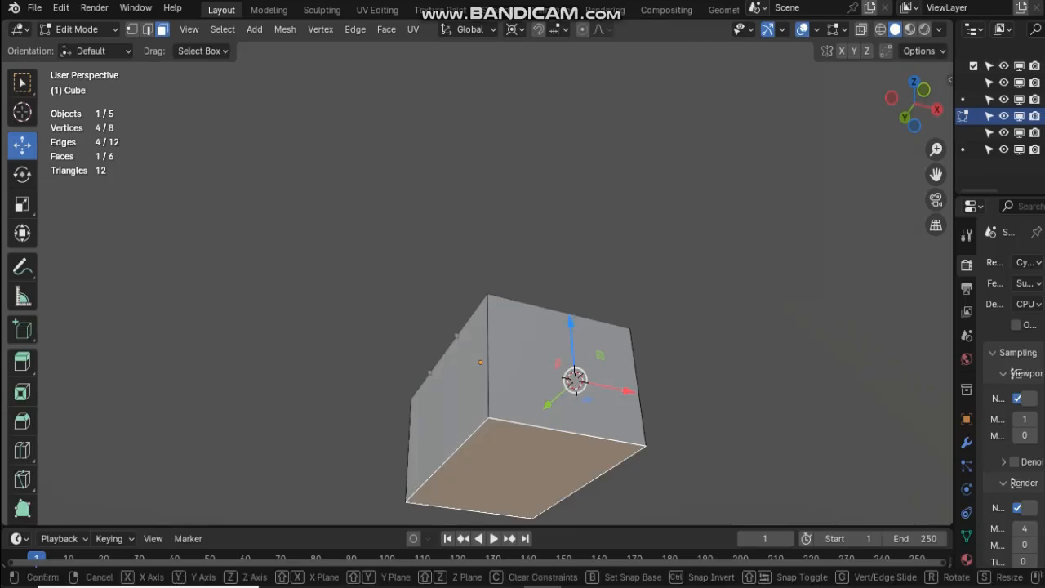
{"action": "key", "text": "z"}
{"action": "key", "text": "Return"}
{"action": "left_click_drag", "start_coordinate": [914, 104], "coordinate": [767, 237]}
{"action": "left_click", "coordinate": [79, 29]}
{"action": "left_click", "coordinate": [80, 50]}
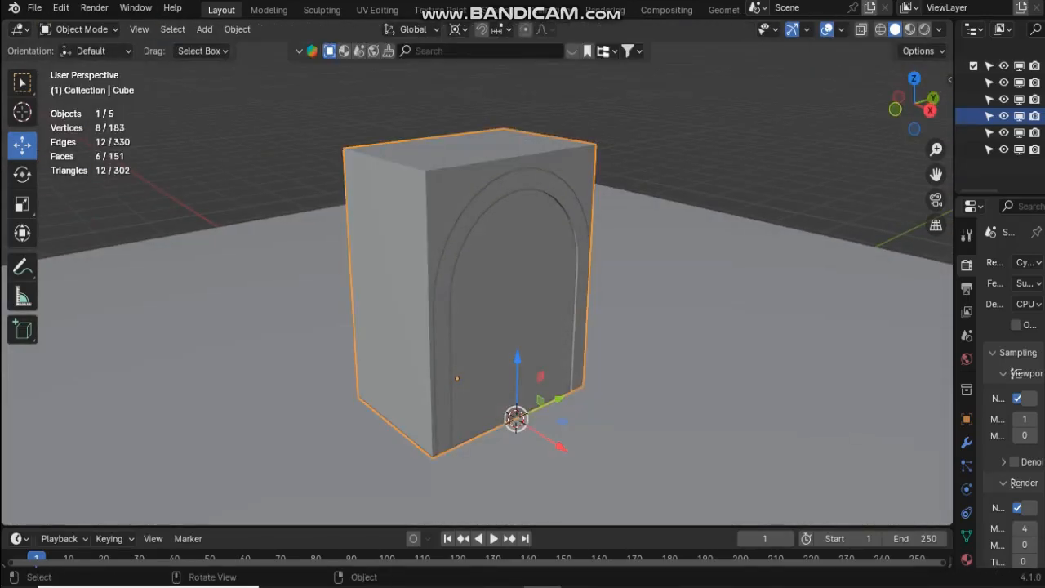
{"action": "left_click", "coordinate": [967, 442]}
{"action": "left_click", "coordinate": [1014, 262]}
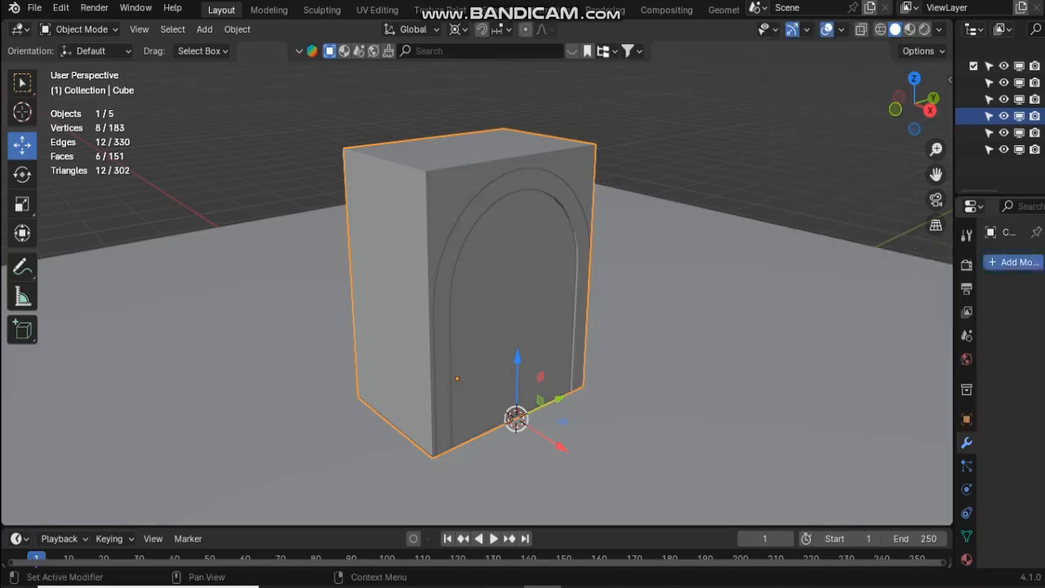
{"action": "left_click", "coordinate": [1014, 262]}
{"action": "mouse_move", "coordinate": [950, 319]}
{"action": "left_click", "coordinate": [806, 54]}
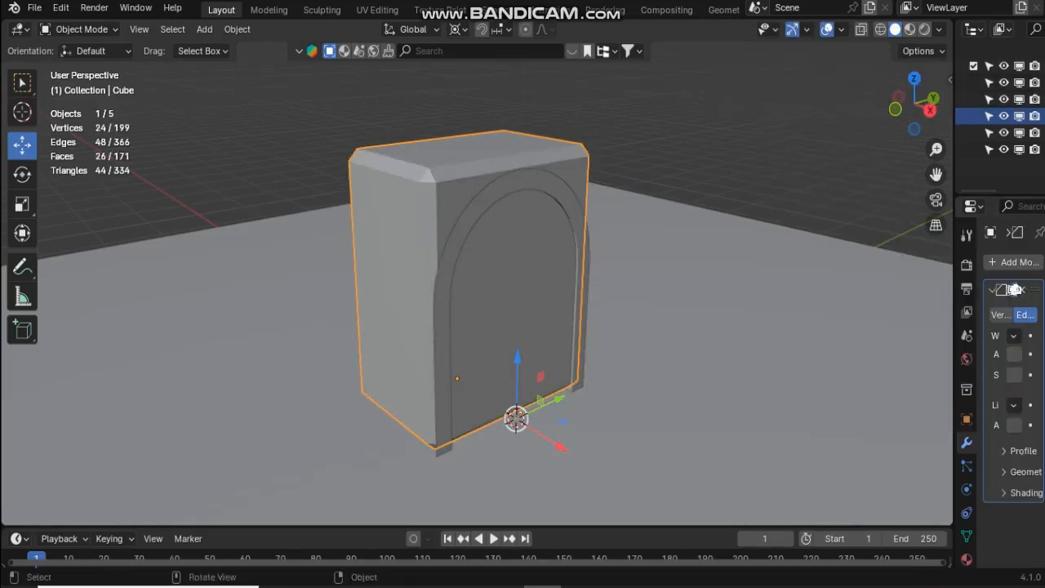
{"action": "left_click_drag", "start_coordinate": [953, 289], "coordinate": [816, 289]}
{"action": "left_click", "coordinate": [1021, 289]}
Add a Boolean modifier to the cube in Difference mode with the Fast solver, using the arch (Circle) as the object
{"action": "left_click", "coordinate": [967, 262]}
{"action": "mouse_move", "coordinate": [967, 262]}
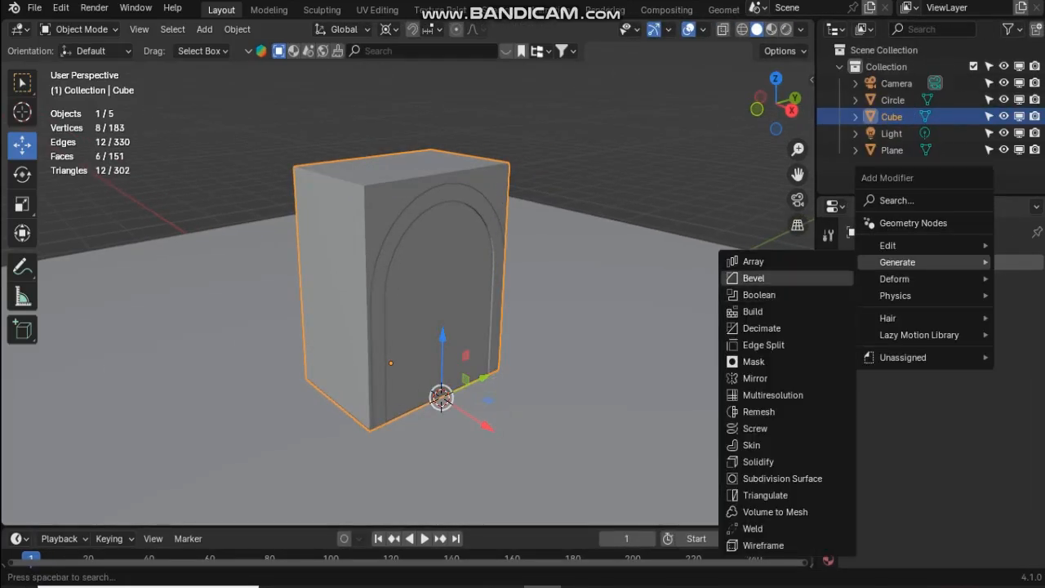
{"action": "left_click", "coordinate": [759, 295]}
{"action": "left_click", "coordinate": [473, 189]}
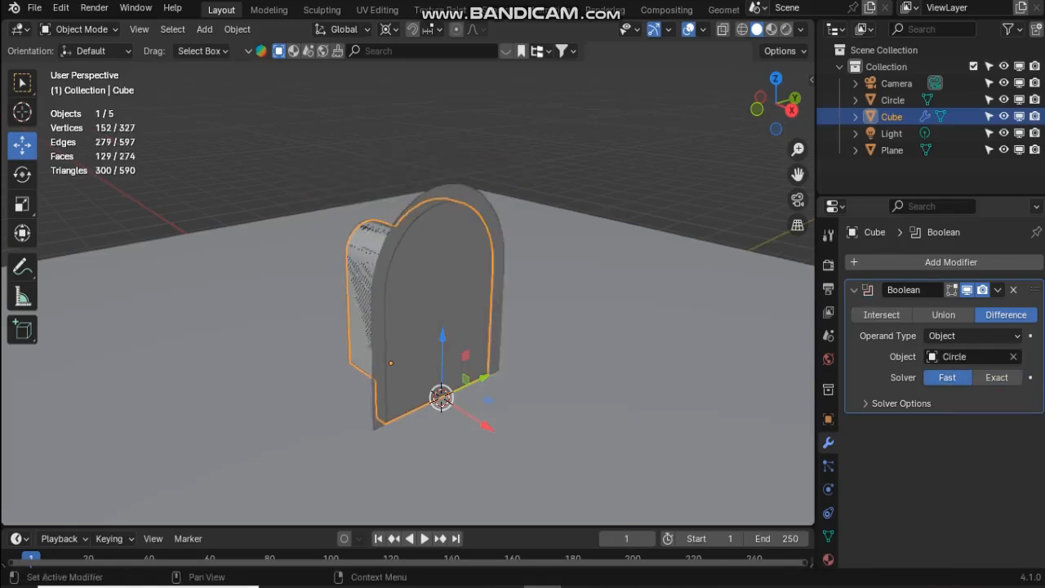
Remove the Boolean modifier from the cube
{"action": "mouse_move", "coordinate": [776, 104]}
{"action": "left_mouse_down"}
{"action": "mouse_move", "coordinate": [808, 104]}
{"action": "mouse_move", "coordinate": [766, 104]}
{"action": "left_mouse_up"}
{"action": "scroll", "coordinate": [423, 326], "scroll_direction": "up", "scroll_amount": 1}
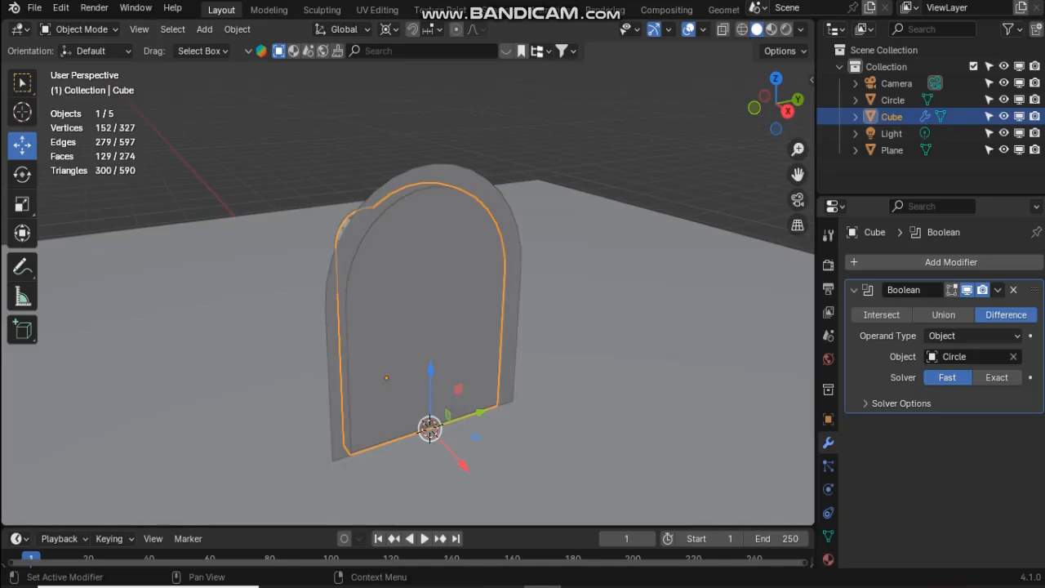
{"action": "left_click", "coordinate": [1013, 290]}
Try a Boolean Difference modifier on the arch (Circle), using the cube as the object with the Fast solver
{"action": "left_click", "coordinate": [498, 221]}
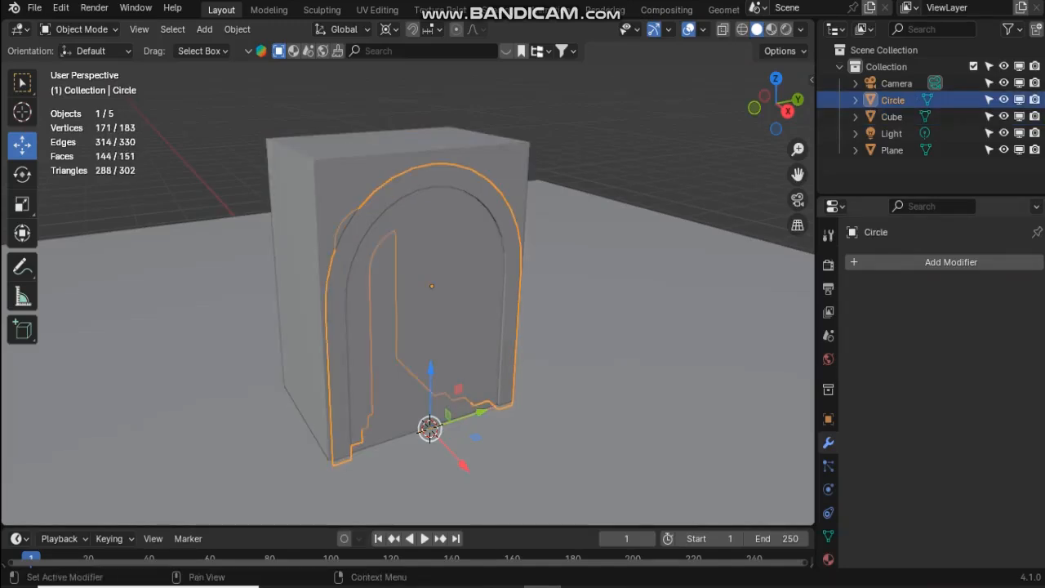
{"action": "left_click", "coordinate": [858, 262]}
{"action": "mouse_move", "coordinate": [816, 269]}
{"action": "left_click", "coordinate": [921, 303]}
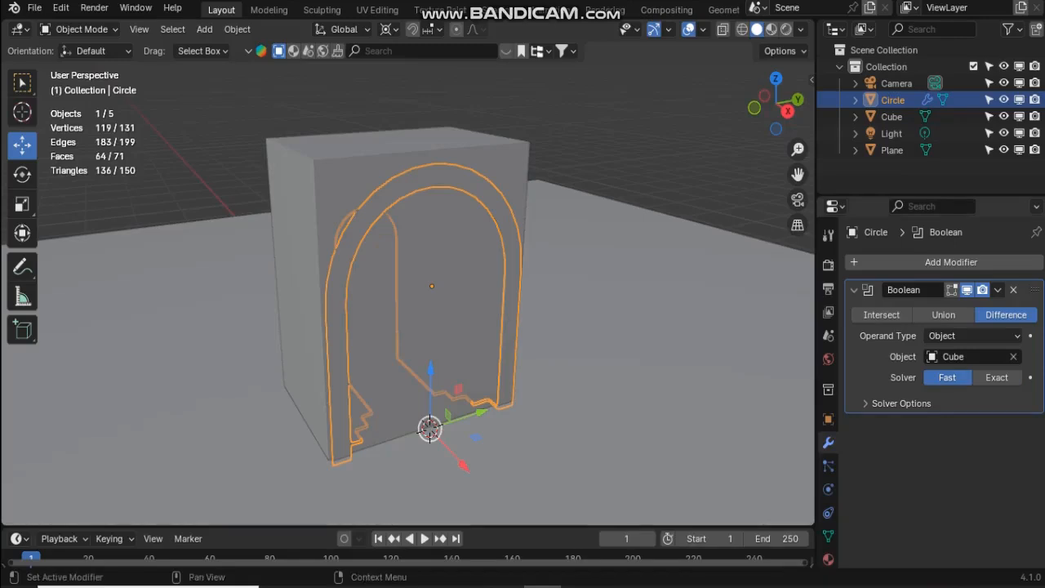
Compare the Exact and Fast solvers and the Union and Intersect operations on the arch's Boolean, and remove the modifier
{"action": "left_click", "coordinate": [996, 377]}
{"action": "left_click", "coordinate": [947, 378]}
{"action": "left_click", "coordinate": [996, 377]}
{"action": "left_click", "coordinate": [947, 377]}
{"action": "left_click", "coordinate": [943, 315]}
{"action": "left_click", "coordinate": [882, 314]}
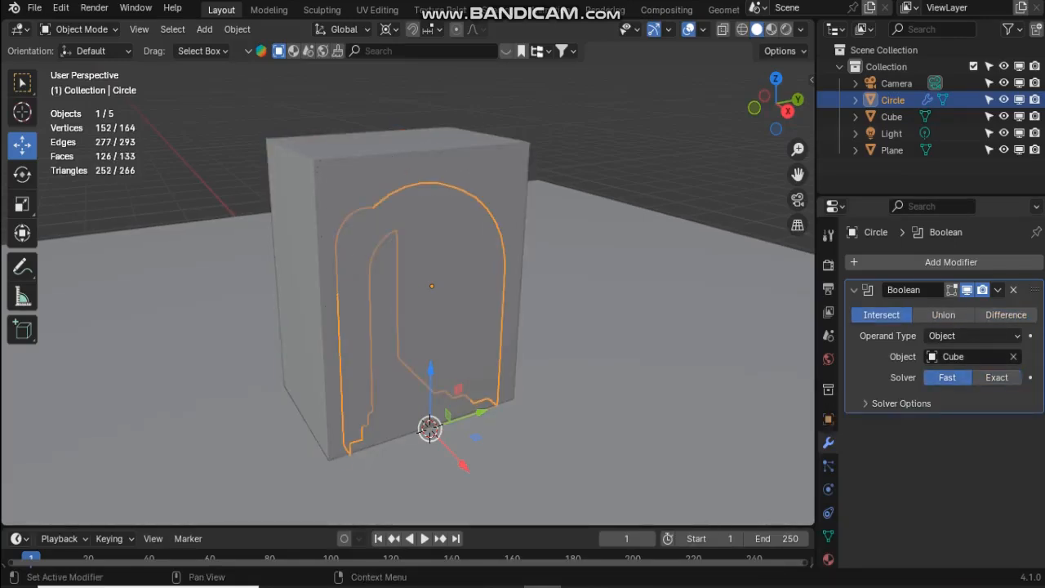
{"action": "left_click", "coordinate": [996, 378]}
{"action": "left_click", "coordinate": [1013, 289]}
Recalculate the normals of all the arch's faces in Edit Mode and return to Object Mode
{"action": "mouse_move", "coordinate": [785, 104]}
{"action": "left_mouse_down"}
{"action": "mouse_move", "coordinate": [670, 105]}
{"action": "mouse_move", "coordinate": [792, 106]}
{"action": "left_mouse_up"}
{"action": "left_click_drag", "start_coordinate": [797, 174], "coordinate": [831, 190]}
{"action": "left_click", "coordinate": [78, 28]}
{"action": "left_click", "coordinate": [80, 67]}
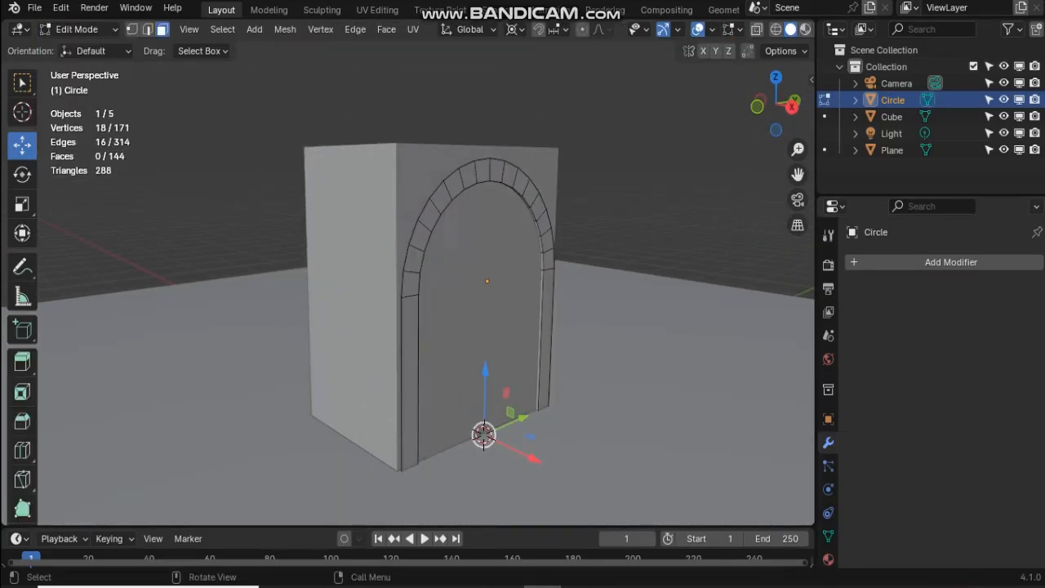
{"action": "key", "text": "a"}
{"action": "key", "text": "shift+n"}
{"action": "left_click", "coordinate": [79, 29]}
{"action": "left_click", "coordinate": [80, 49]}
Add a Boolean modifier to the cube in Intersect mode with the Fast solver, using the arch (Circle) as the object
{"action": "left_click", "coordinate": [351, 245]}
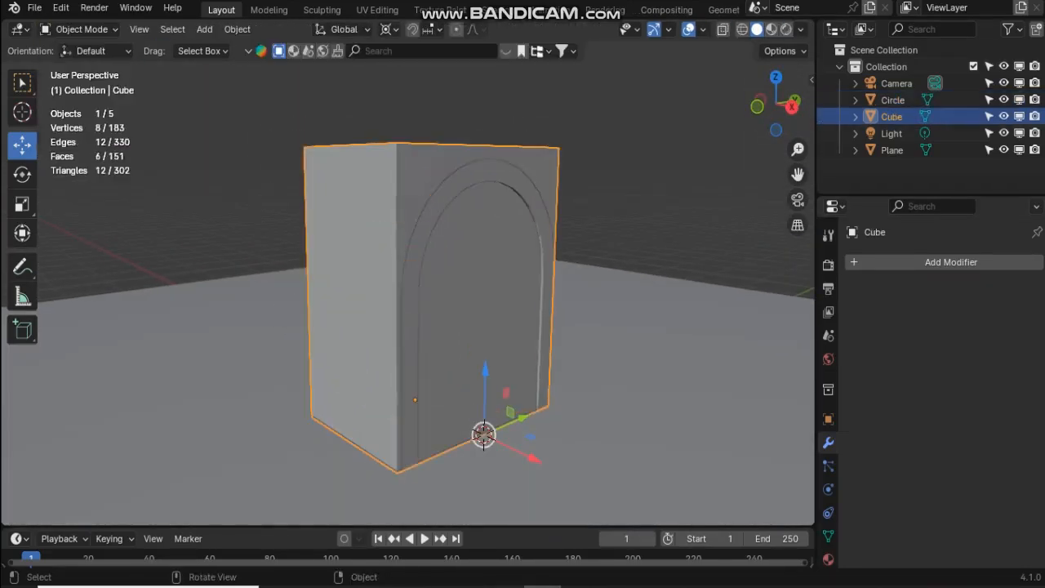
{"action": "left_click", "coordinate": [878, 263]}
{"action": "mouse_move", "coordinate": [875, 266]}
{"action": "left_click", "coordinate": [945, 299]}
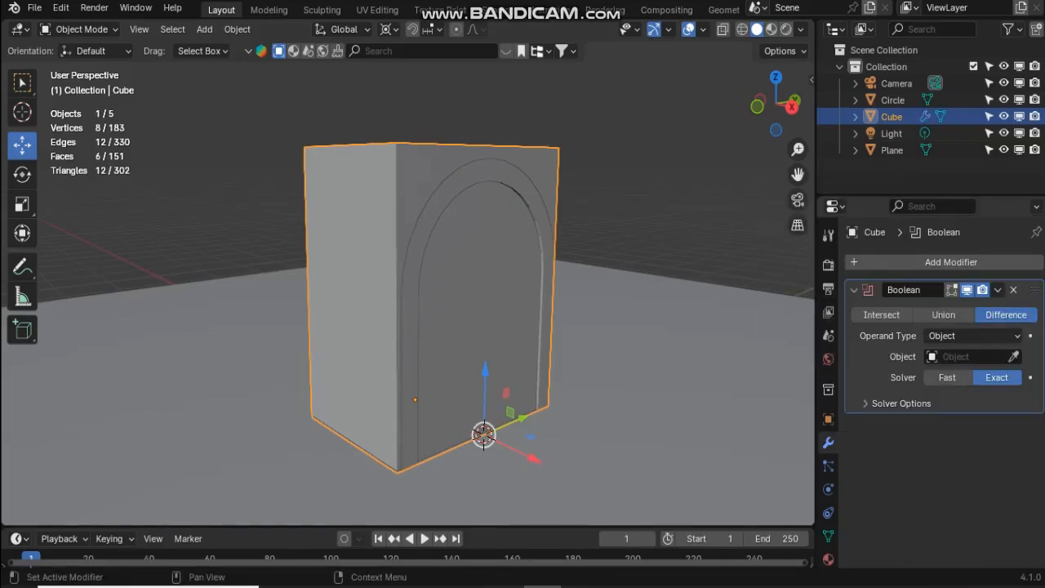
{"action": "left_click", "coordinate": [482, 180]}
{"action": "left_click", "coordinate": [944, 315]}
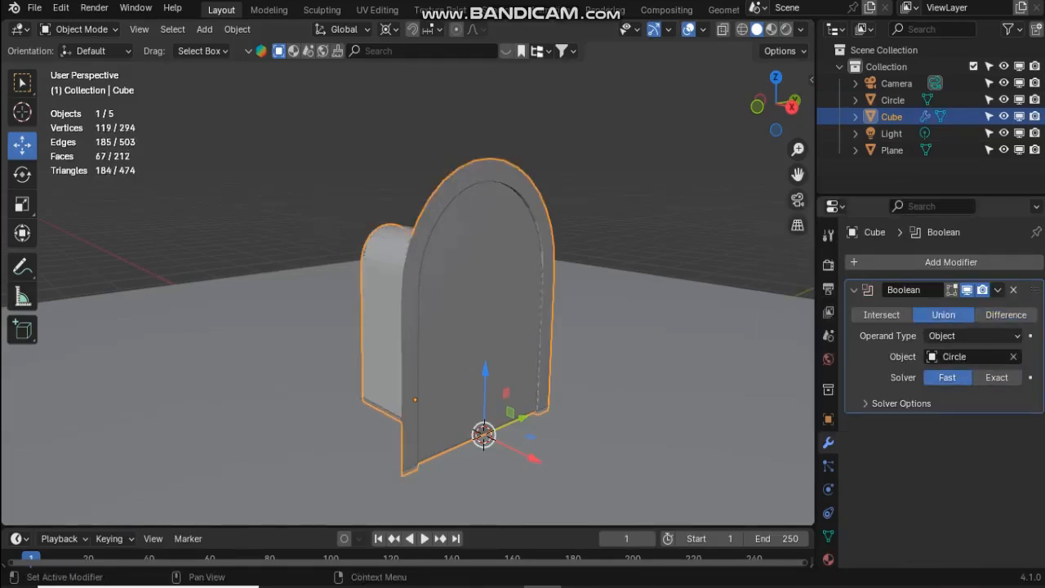
{"action": "left_click", "coordinate": [882, 315]}
{"action": "middle_click_drag", "start_coordinate": [523, 327], "coordinate": [464, 331]}
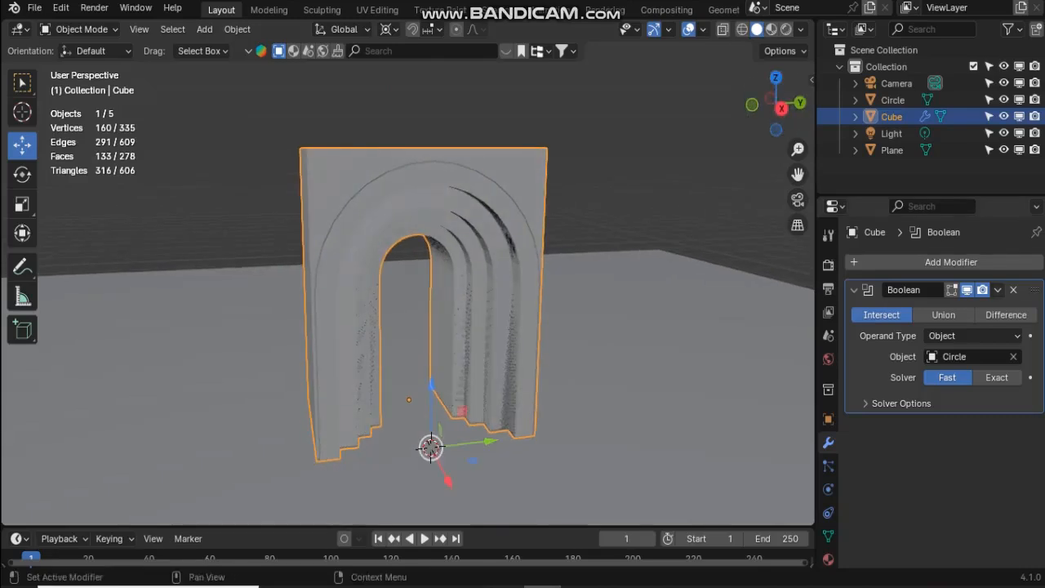
Apply the cube's Boolean modifier and hide the arch cutter (Circle) in the viewport
{"action": "left_click", "coordinate": [997, 290]}
{"action": "left_click", "coordinate": [931, 308]}
{"action": "left_click", "coordinate": [498, 220]}
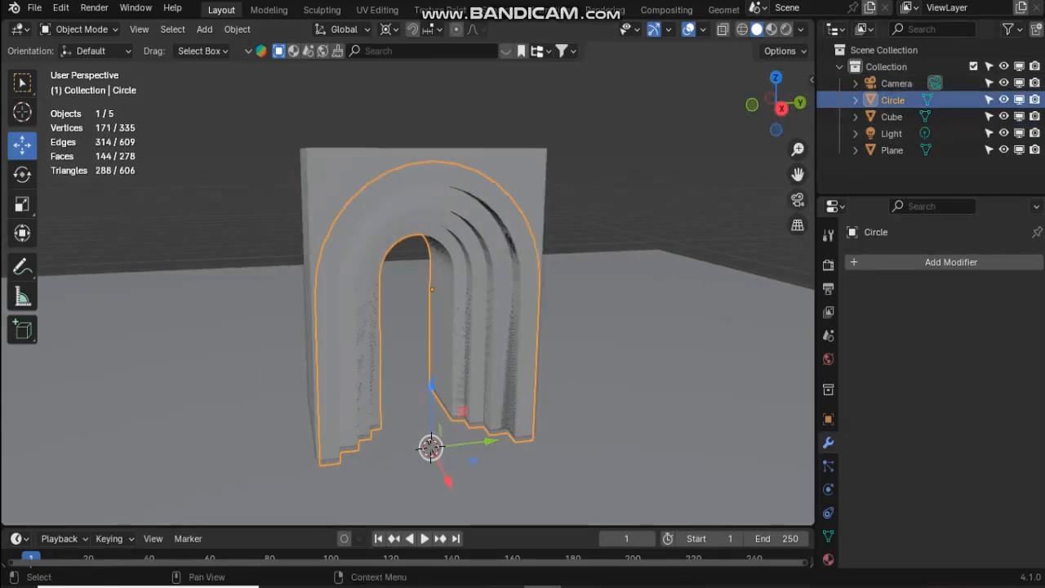
{"action": "left_click", "coordinate": [1004, 100]}
Turn on the Face Orientation overlay and recalculate the normals of the cube's inner arch faces in Edit Mode
{"action": "left_click", "coordinate": [522, 245]}
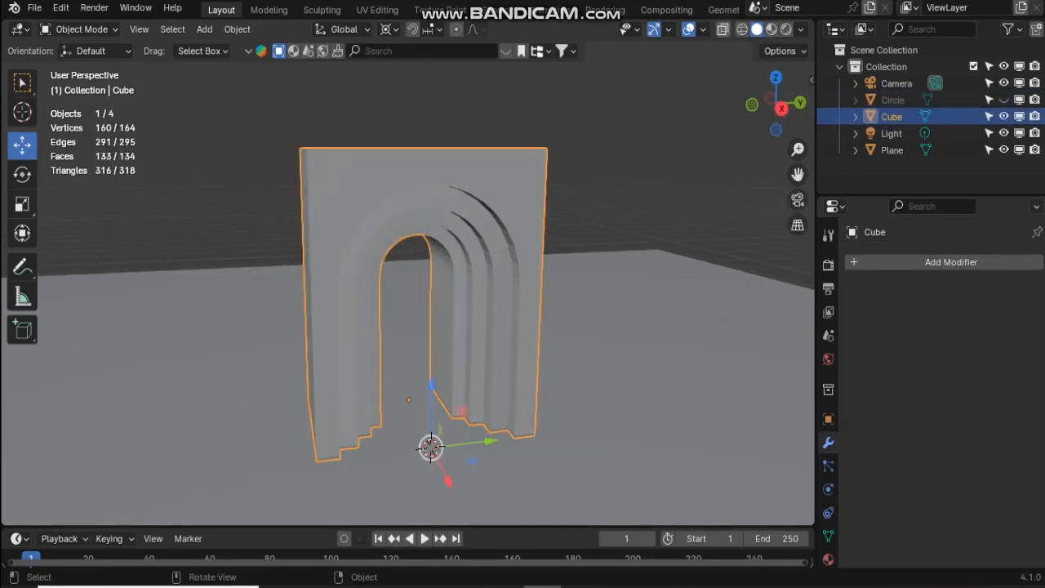
{"action": "left_click", "coordinate": [700, 30]}
{"action": "left_click", "coordinate": [615, 332]}
{"action": "left_click", "coordinate": [82, 28]}
{"action": "left_click", "coordinate": [82, 63]}
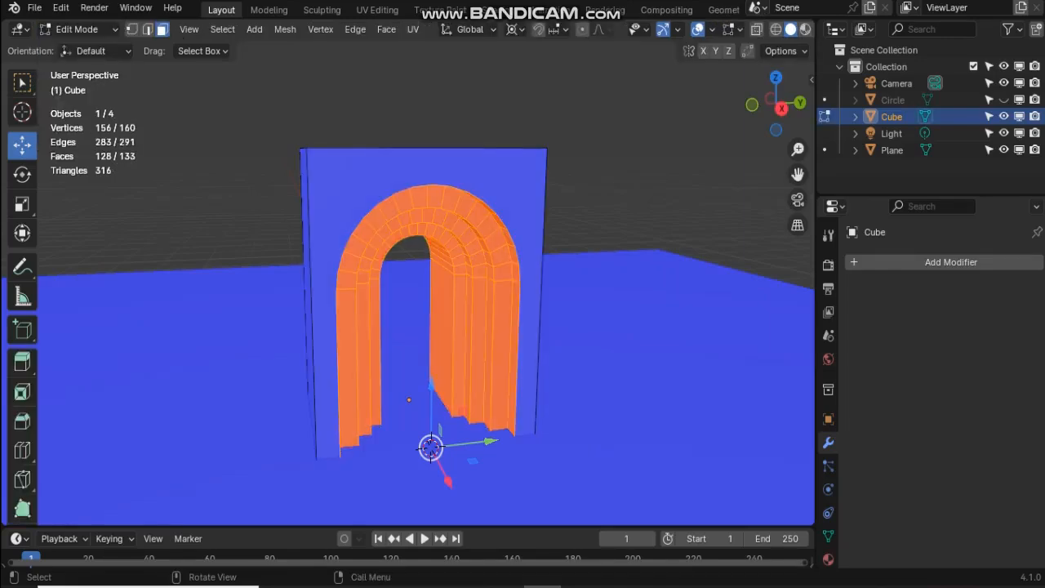
{"action": "key", "text": "shift+n"}
{"action": "key", "text": "g"}
{"action": "left_click", "coordinate": [780, 106]}
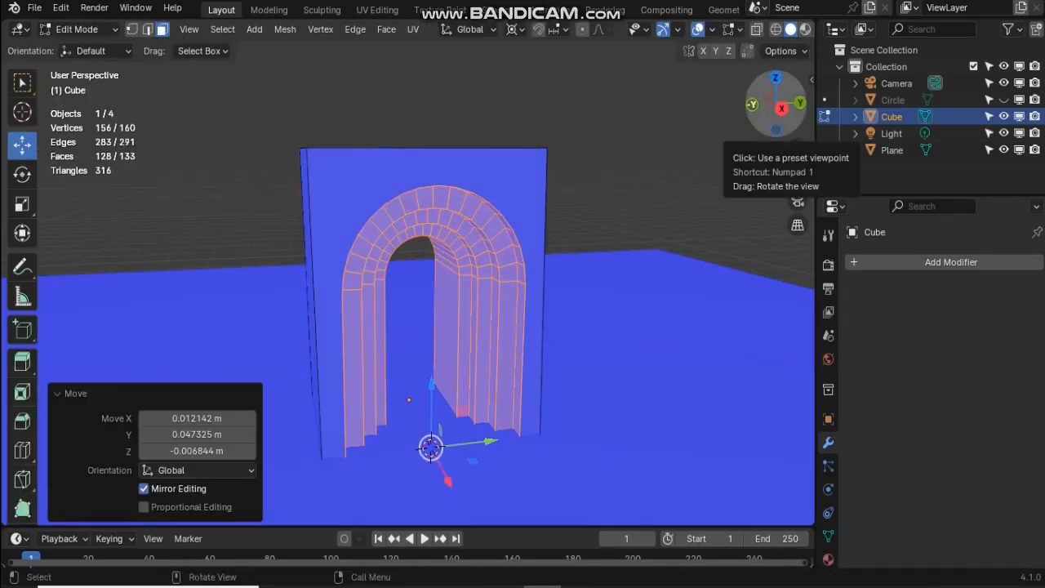
{"action": "key", "text": "ctrl+z"}
Turn off the Face Orientation overlay and return the cube to Object Mode
{"action": "left_click_drag", "start_coordinate": [780, 107], "coordinate": [735, 109]}
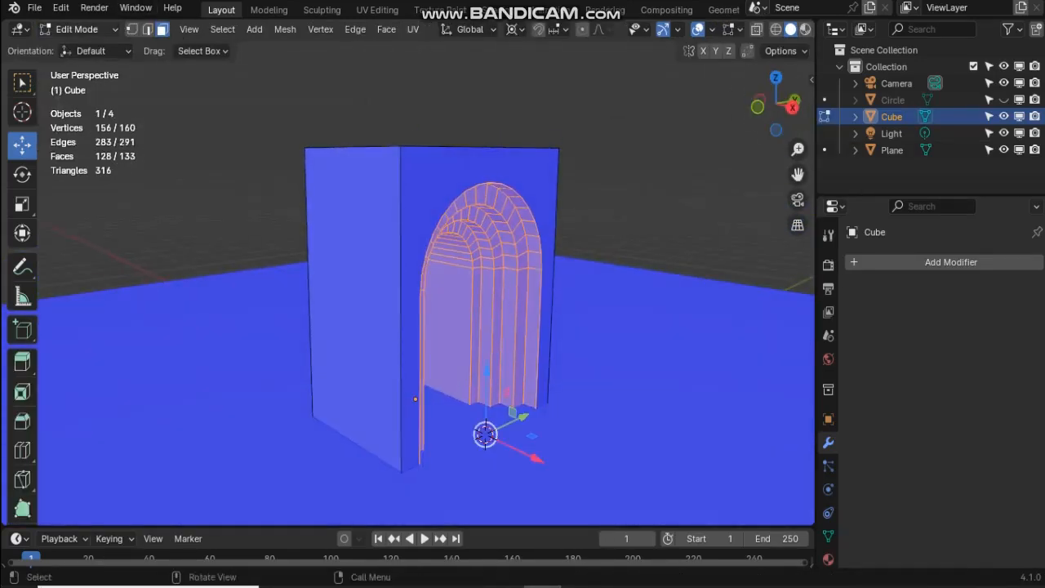
{"action": "left_click", "coordinate": [711, 29]}
{"action": "left_click", "coordinate": [615, 351]}
{"action": "left_click", "coordinate": [490, 167]}
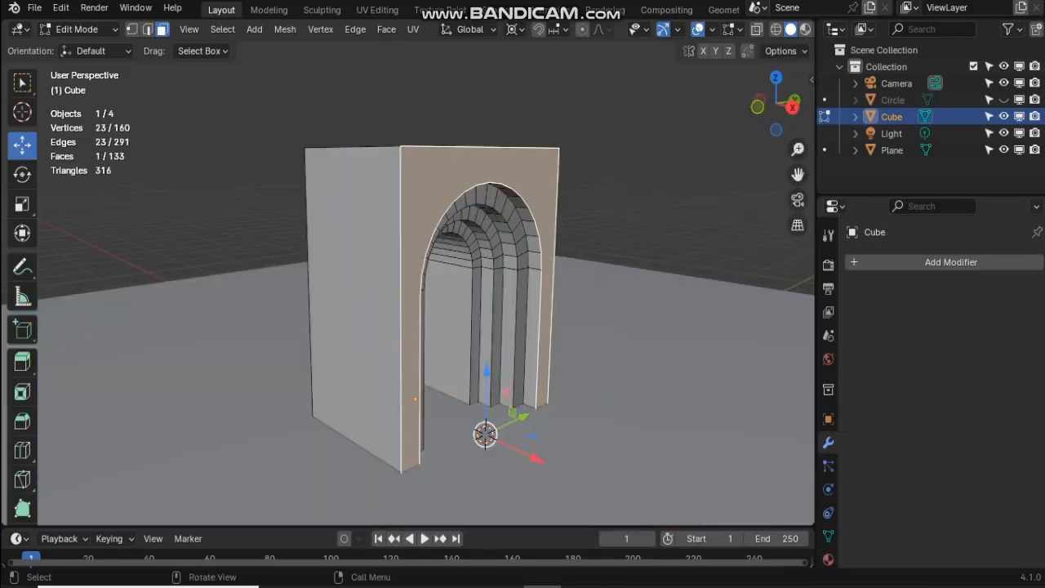
{"action": "key", "text": "Tab"}
Shade the arch block smooth by angle at 30°, keeping sharp edges
{"action": "right_click", "coordinate": [433, 222]}
{"action": "left_click", "coordinate": [432, 221]}
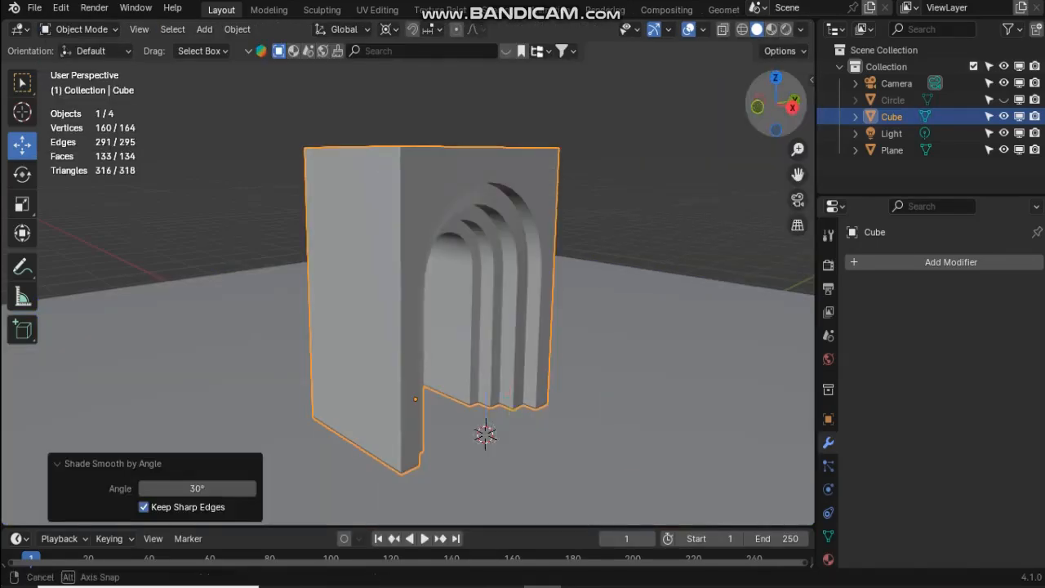
{"action": "left_click_drag", "start_coordinate": [772, 104], "coordinate": [719, 107]}
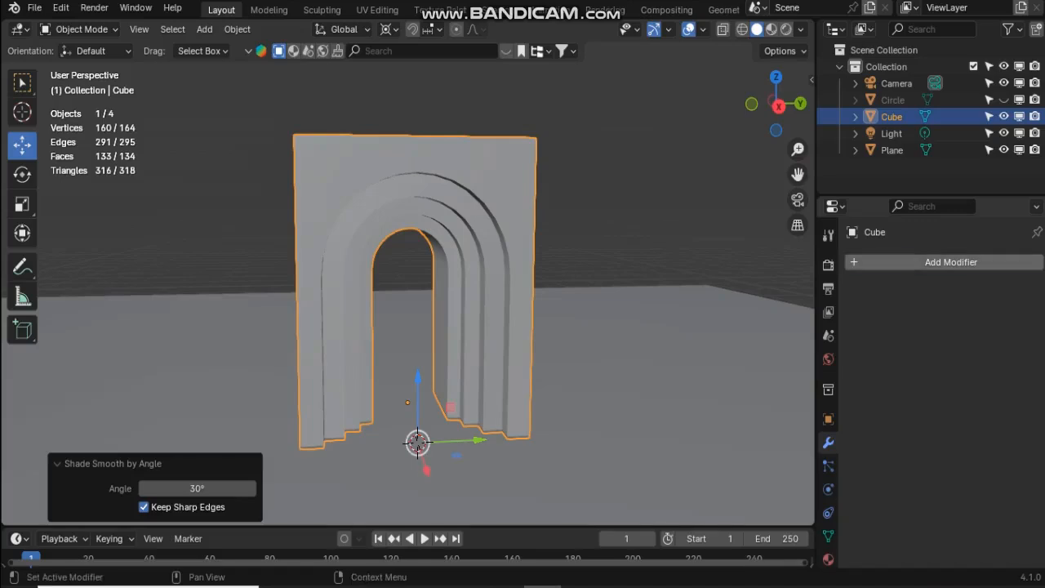
{"action": "left_click", "coordinate": [865, 262]}
{"action": "left_click", "coordinate": [941, 301]}
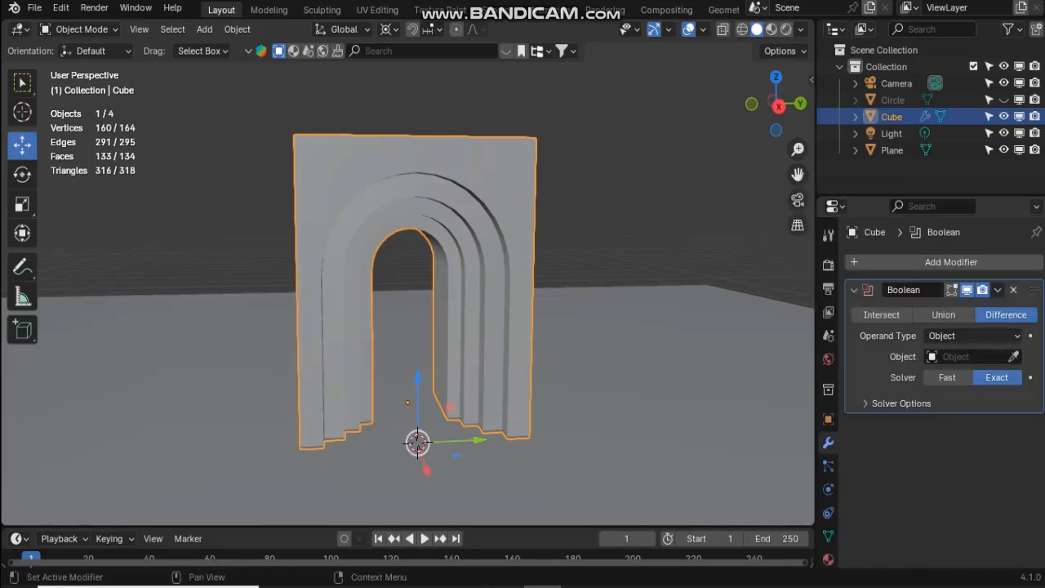
{"action": "left_click", "coordinate": [1013, 290]}
Add a Bevel modifier to the arch block with 2 segments and an amount of 0.01 m
{"action": "left_click", "coordinate": [950, 262]}
{"action": "left_click", "coordinate": [787, 281]}
{"action": "left_click", "coordinate": [1015, 374]}
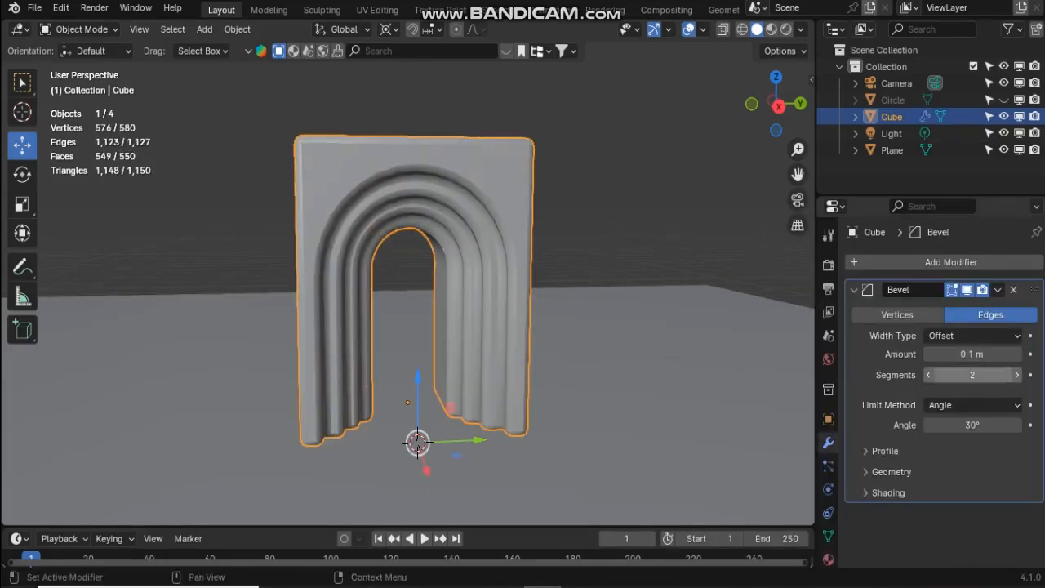
{"action": "left_click_drag", "start_coordinate": [972, 354], "coordinate": [935, 354]}
{"action": "scroll", "coordinate": [409, 294], "scroll_direction": "up", "scroll_amount": 2}
{"action": "left_click_drag", "start_coordinate": [776, 104], "coordinate": [837, 82]}
{"action": "scroll", "coordinate": [408, 294], "scroll_direction": "down", "scroll_amount": 2}
{"action": "left_click_drag", "start_coordinate": [776, 103], "coordinate": [779, 130]}
Try a Subdivision Surface modifier on the bevelled arch block and undo it
{"action": "left_click", "coordinate": [871, 262]}
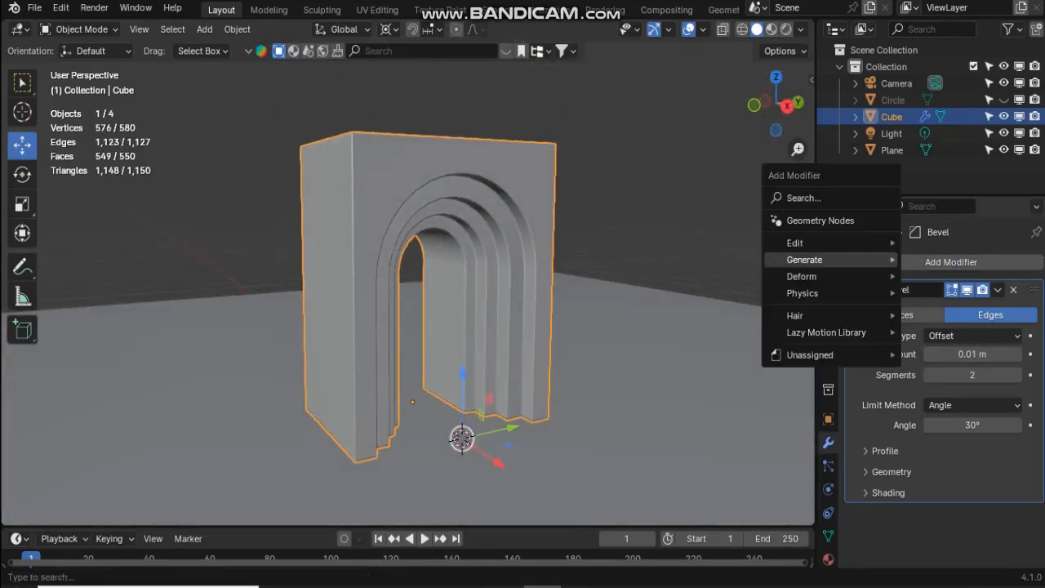
{"action": "mouse_move", "coordinate": [871, 260]}
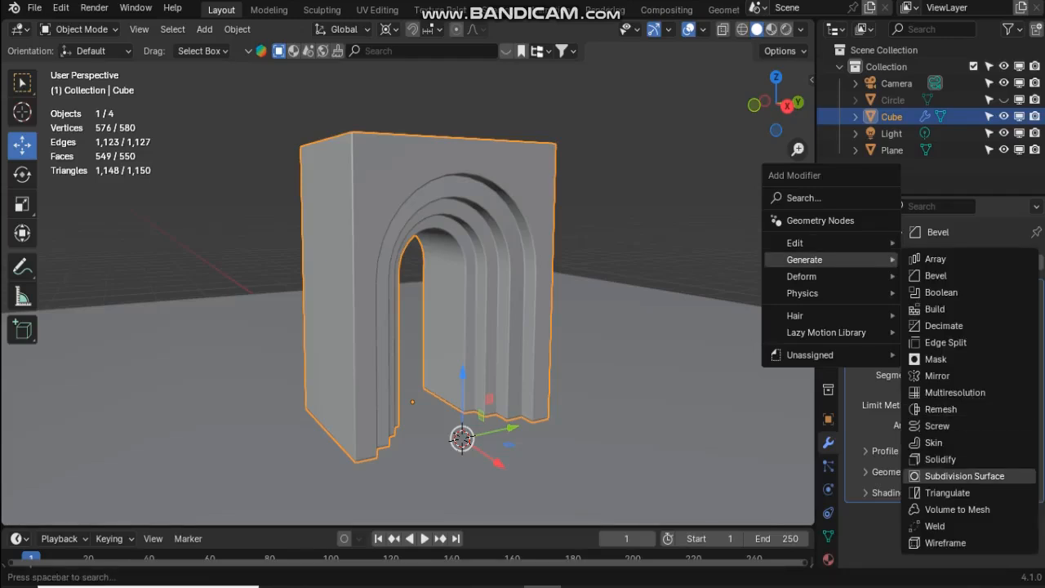
{"action": "left_click", "coordinate": [964, 476]}
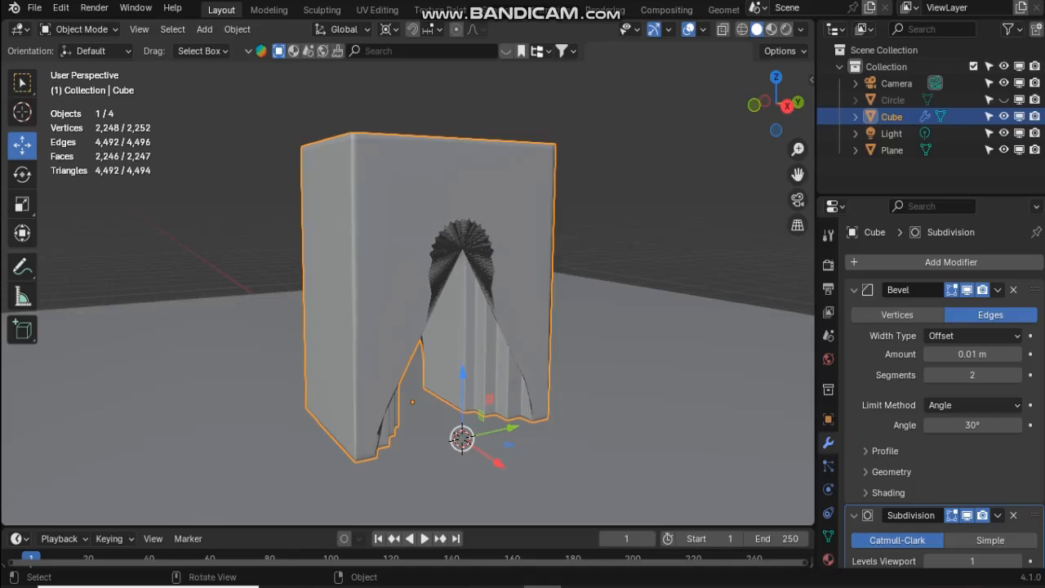
{"action": "key", "text": "ctrl+z"}
In top view, scale the arch block to about 0.828 along X and rotate it about 15.7° around the Z axis
{"action": "mouse_move", "coordinate": [776, 104]}
{"action": "left_mouse_down"}
{"action": "mouse_move", "coordinate": [622, 104]}
{"action": "mouse_move", "coordinate": [772, 104]}
{"action": "left_mouse_up"}
{"action": "key", "text": "alt+a"}
{"action": "scroll", "coordinate": [788, 163], "scroll_direction": "up", "scroll_amount": 1}
{"action": "left_click_drag", "start_coordinate": [798, 174], "coordinate": [798, 179]}
{"action": "scroll", "coordinate": [408, 288], "scroll_direction": "down", "scroll_amount": 4}
{"action": "middle_click_drag", "start_coordinate": [490, 278], "coordinate": [416, 310]}
{"action": "left_click", "coordinate": [441, 245]}
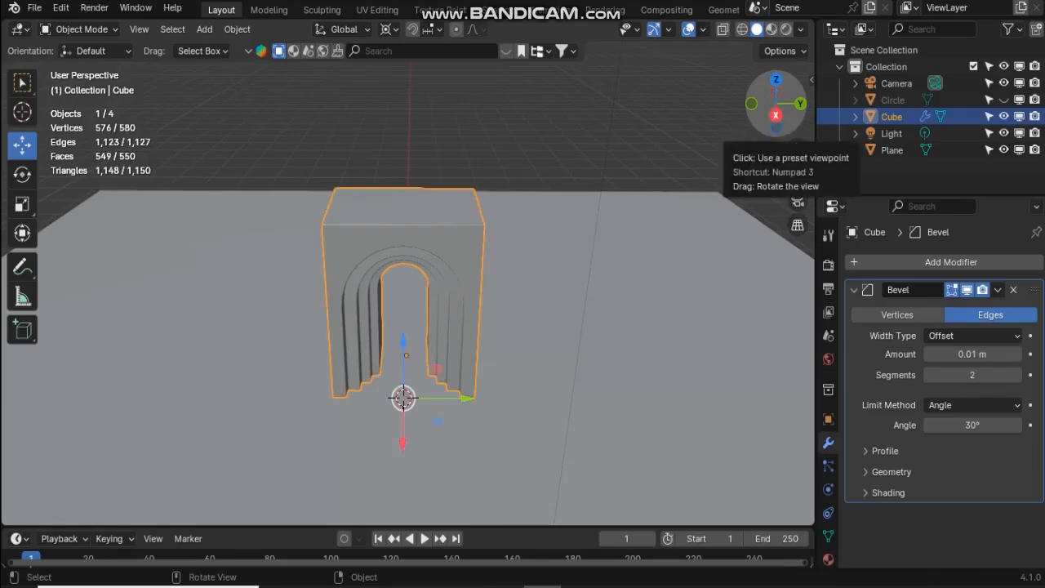
{"action": "left_click", "coordinate": [776, 79]}
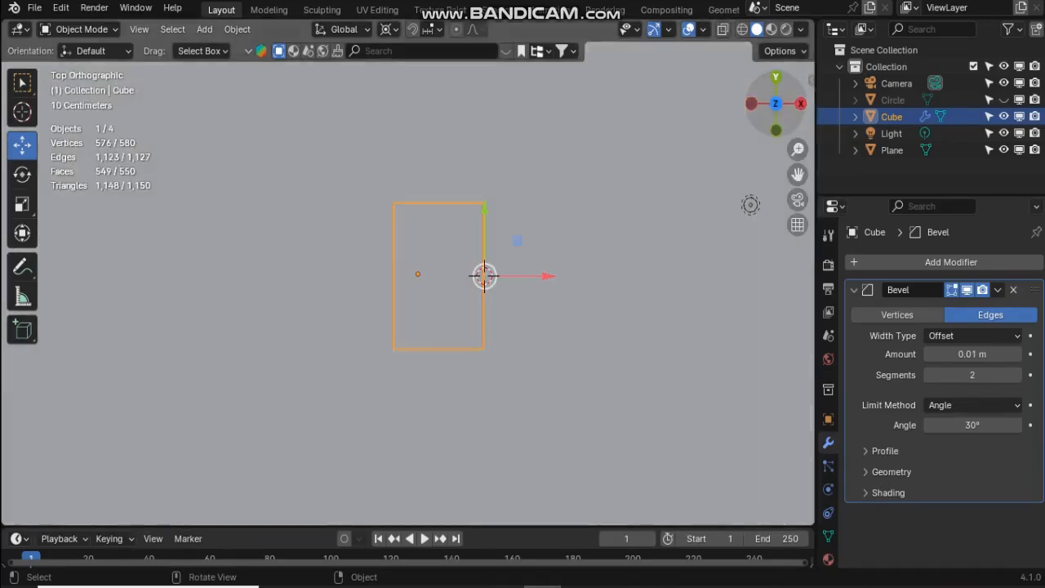
{"action": "left_click_drag", "start_coordinate": [776, 115], "coordinate": [608, 111]}
{"action": "left_click", "coordinate": [774, 107]}
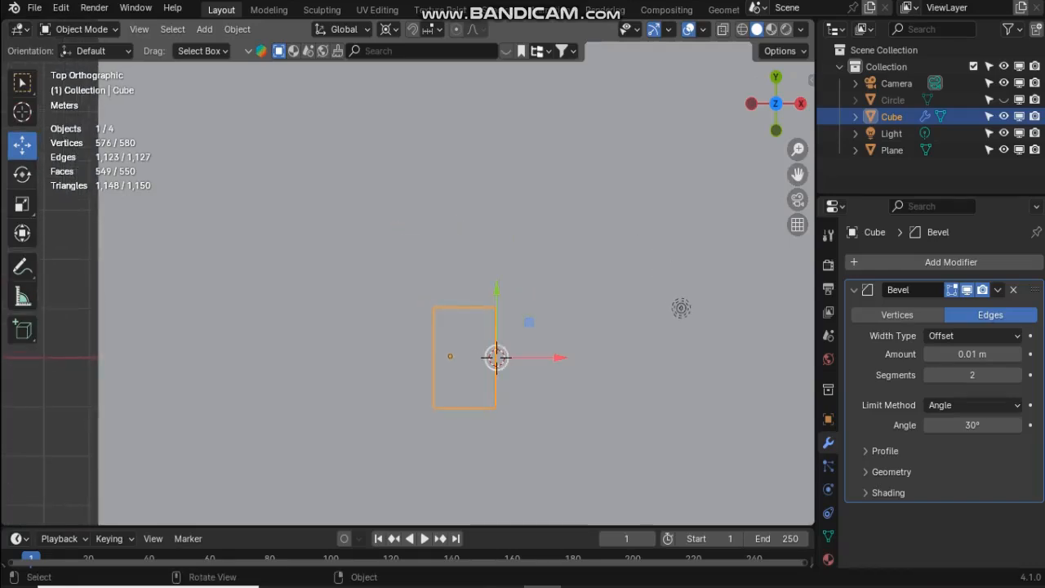
{"action": "key", "text": "s"}
{"action": "key", "text": "x"}
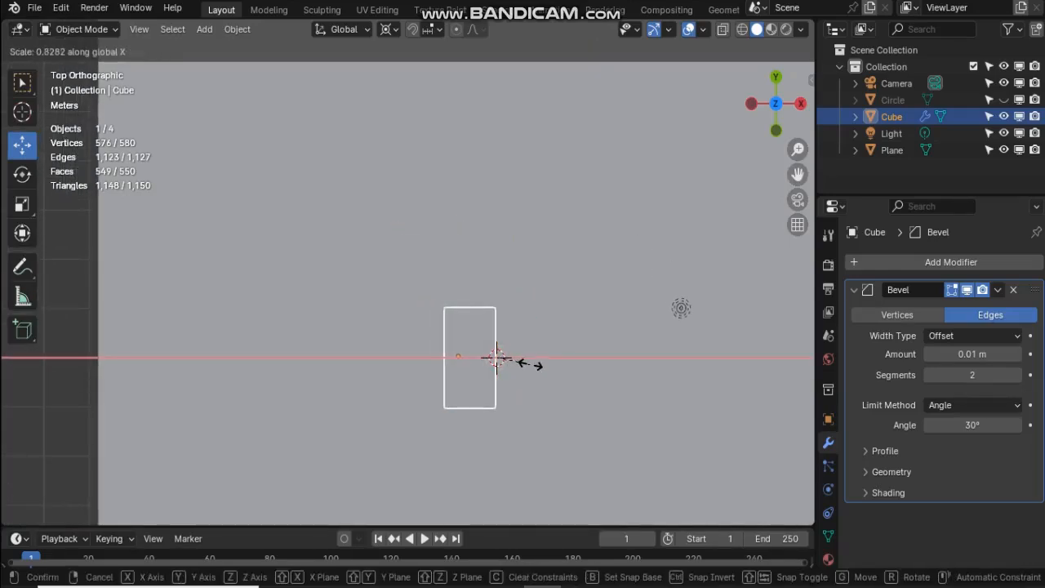
{"action": "left_click", "coordinate": [529, 365]}
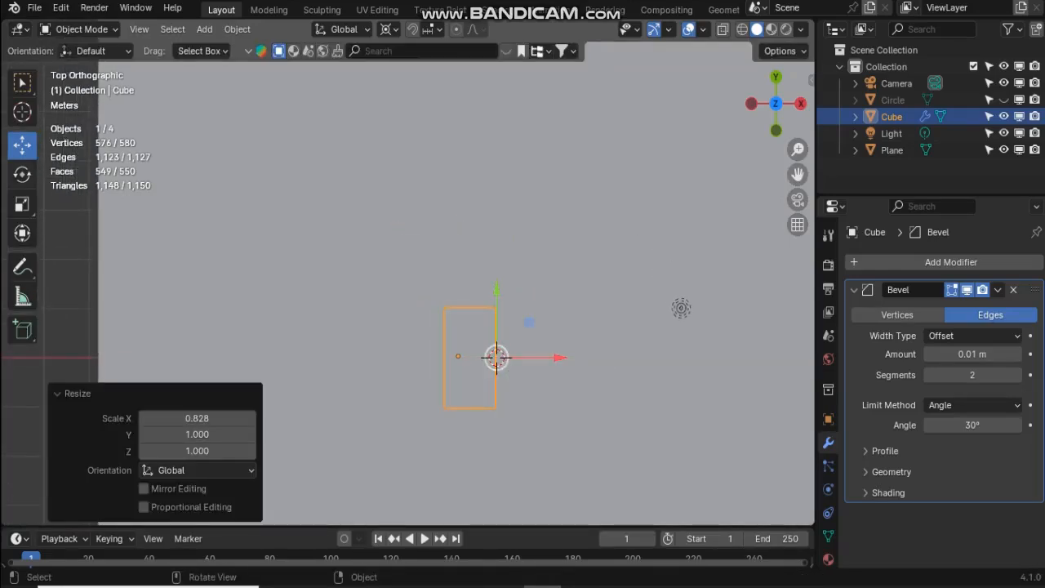
{"action": "left_click", "coordinate": [22, 174]}
{"action": "left_click_drag", "start_coordinate": [459, 404], "coordinate": [482, 407]}
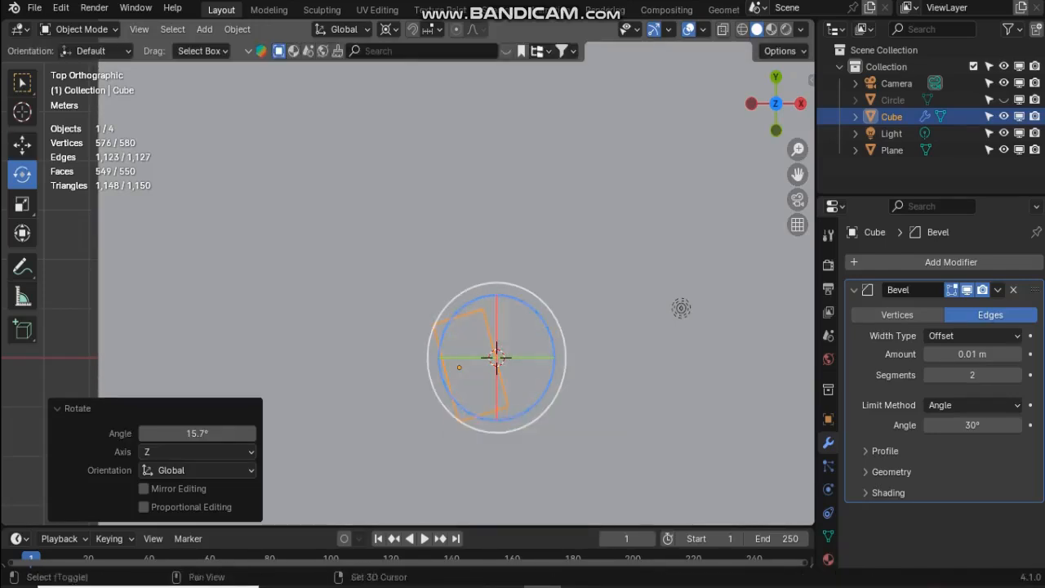
Duplicate the arch block, rotating the copy about -24.9° around Z and shifting it along positive Y clear of the original
{"action": "key", "text": "shift+d"}
{"action": "key", "text": "r"}
{"action": "left_click_drag", "start_coordinate": [516, 412], "coordinate": [513, 414]}
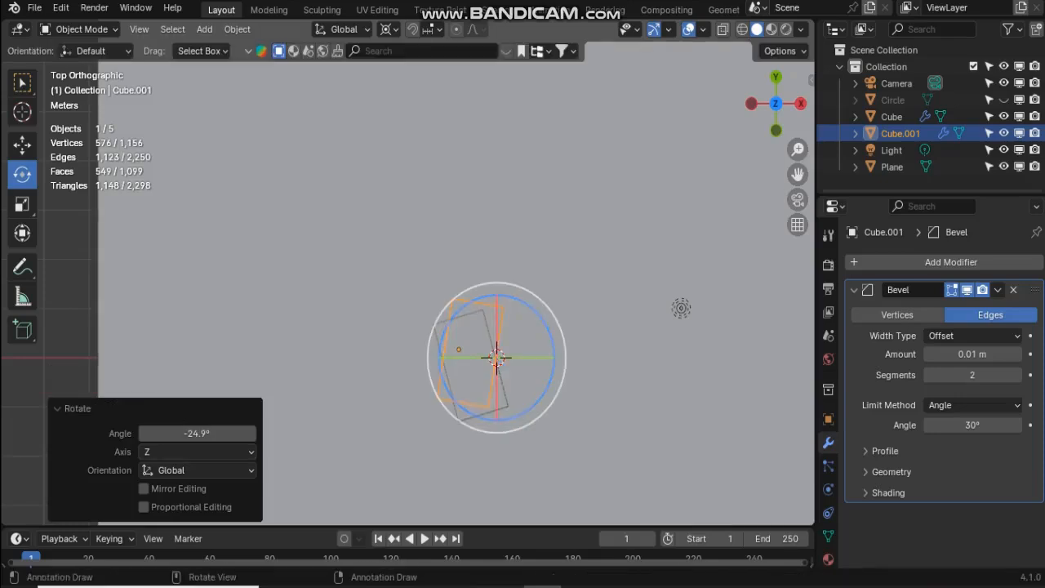
{"action": "left_click", "coordinate": [22, 144]}
{"action": "left_click_drag", "start_coordinate": [496, 291], "coordinate": [496, 187]}
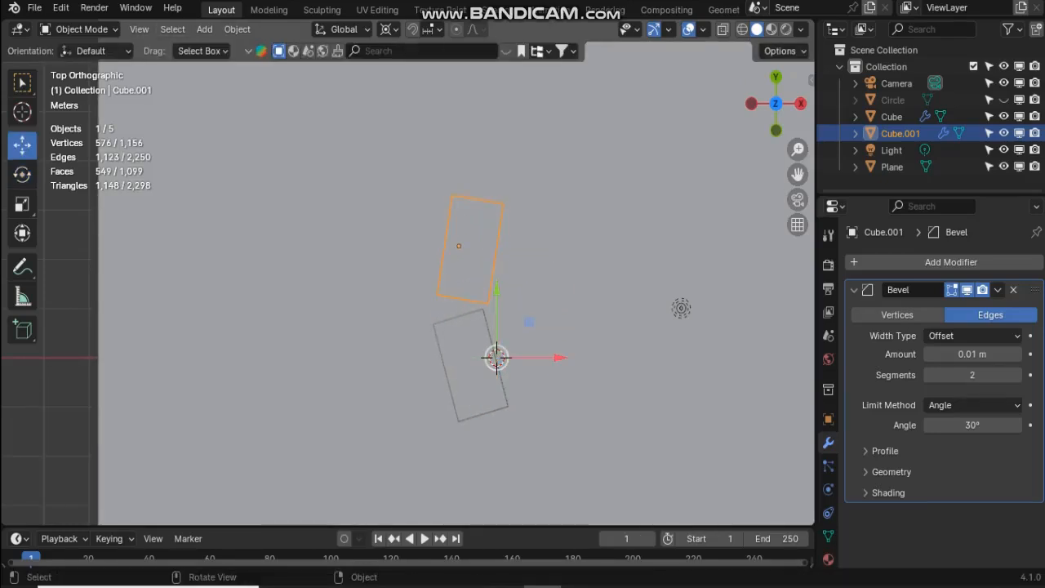
Switch the transform pivot to the copy's own origin and move the copy about -0.577 m along the X axis
{"action": "left_click", "coordinate": [412, 30]}
{"action": "left_click", "coordinate": [433, 125]}
{"action": "left_click_drag", "start_coordinate": [459, 245], "coordinate": [432, 245]}
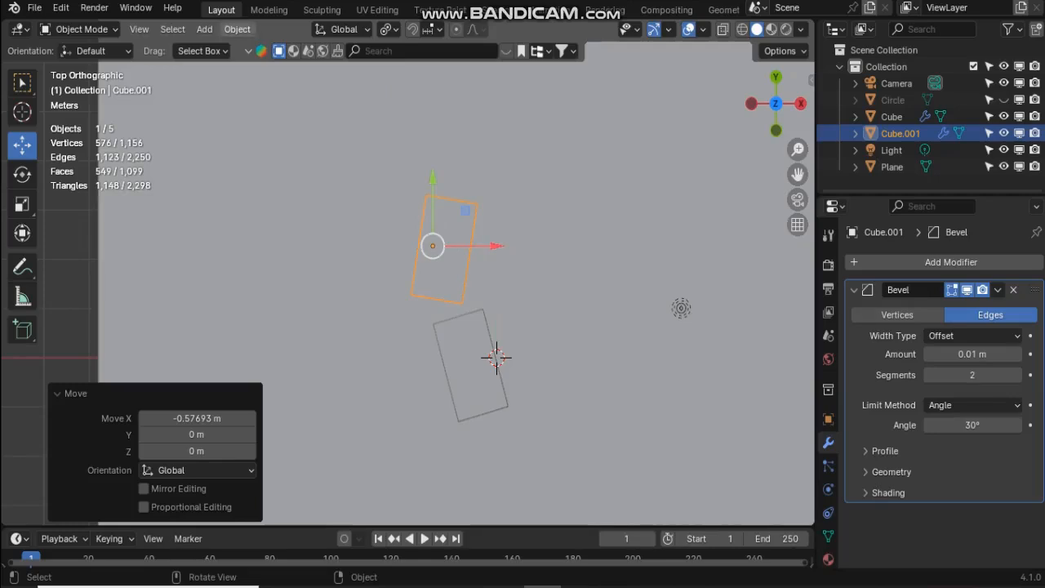
Try to rotate the copied arch block around its own origin in top view
{"action": "left_click", "coordinate": [22, 174]}
{"action": "left_click_drag", "start_coordinate": [463, 286], "coordinate": [471, 295]}
{"action": "right_click", "coordinate": [465, 290]}
Scale the copied arch block uniformly to about 0.922
{"action": "left_click_drag", "start_coordinate": [781, 112], "coordinate": [703, 45]}
{"action": "scroll", "coordinate": [676, 269], "scroll_direction": "up", "scroll_amount": 1}
{"action": "key", "text": "s"}
{"action": "left_click", "coordinate": [657, 276]}
Move the copied arch block about -0.163 m along the Y axis toward the original
{"action": "left_click", "coordinate": [22, 144]}
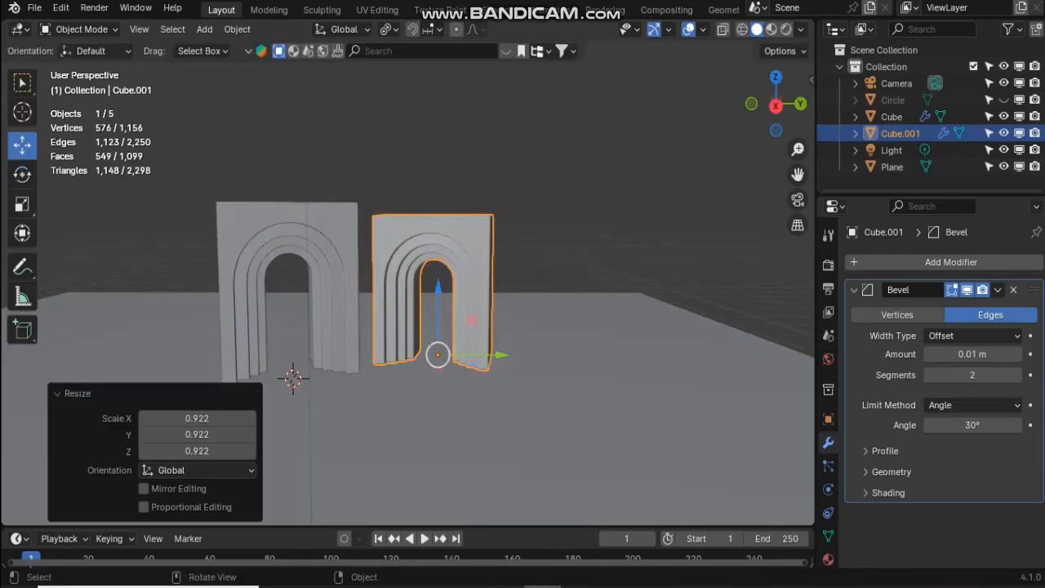
{"action": "left_click_drag", "start_coordinate": [438, 287], "coordinate": [438, 287]}
{"action": "left_click_drag", "start_coordinate": [501, 355], "coordinate": [492, 355]}
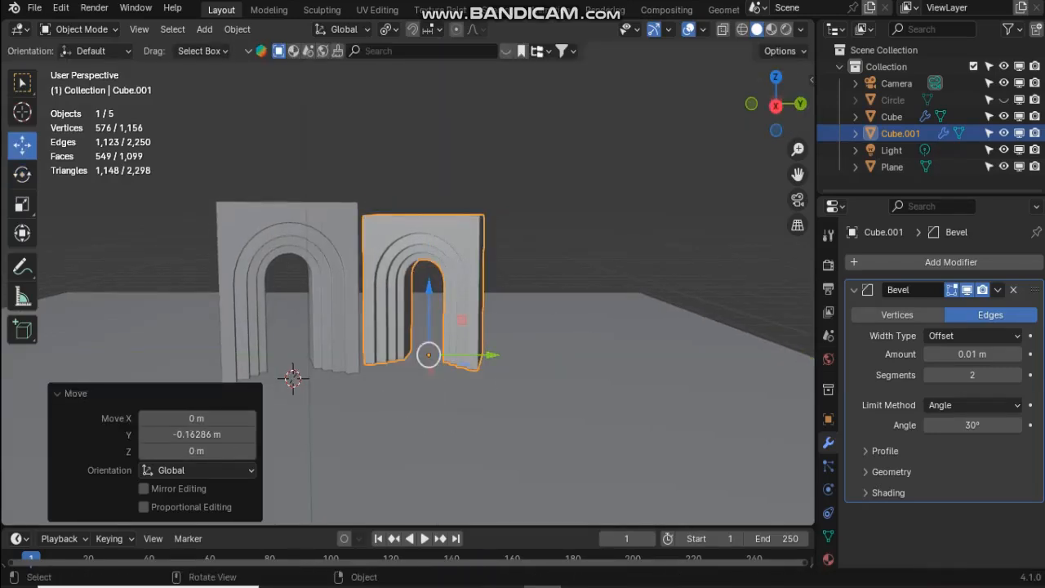
Scale the copied arch block up uniformly by about 1.017
{"action": "left_click_drag", "start_coordinate": [780, 110], "coordinate": [778, 227]}
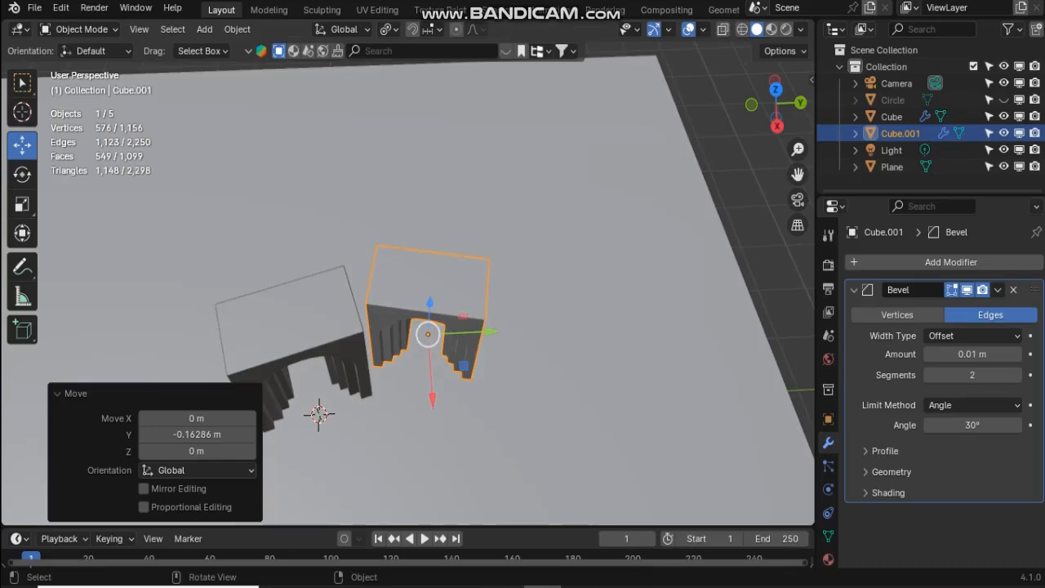
{"action": "key", "text": "s"}
{"action": "left_click", "coordinate": [593, 306]}
{"action": "left_click_drag", "start_coordinate": [772, 108], "coordinate": [773, 16]}
{"action": "left_click_drag", "start_coordinate": [798, 174], "coordinate": [840, 174]}
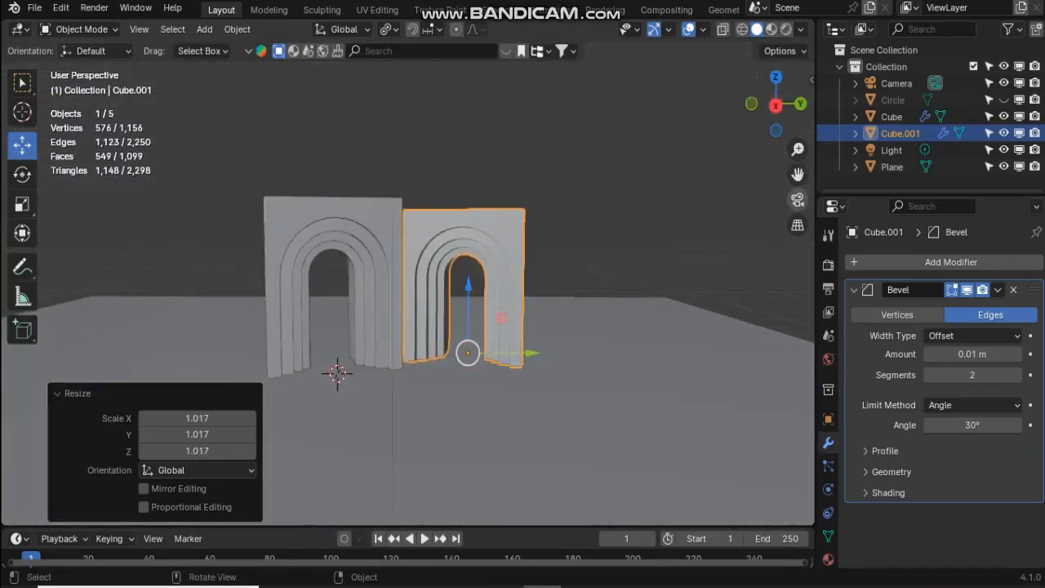
Look through the camera, lock it to the view and reframe the shot around the two arch blocks
{"action": "left_click", "coordinate": [798, 199]}
{"action": "left_click", "coordinate": [798, 225]}
{"action": "left_click_drag", "start_coordinate": [777, 106], "coordinate": [695, 61]}
{"action": "left_click_drag", "start_coordinate": [798, 174], "coordinate": [804, 242]}
{"action": "left_click_drag", "start_coordinate": [778, 106], "coordinate": [805, 106]}
{"action": "left_click_drag", "start_coordinate": [798, 174], "coordinate": [780, 197]}
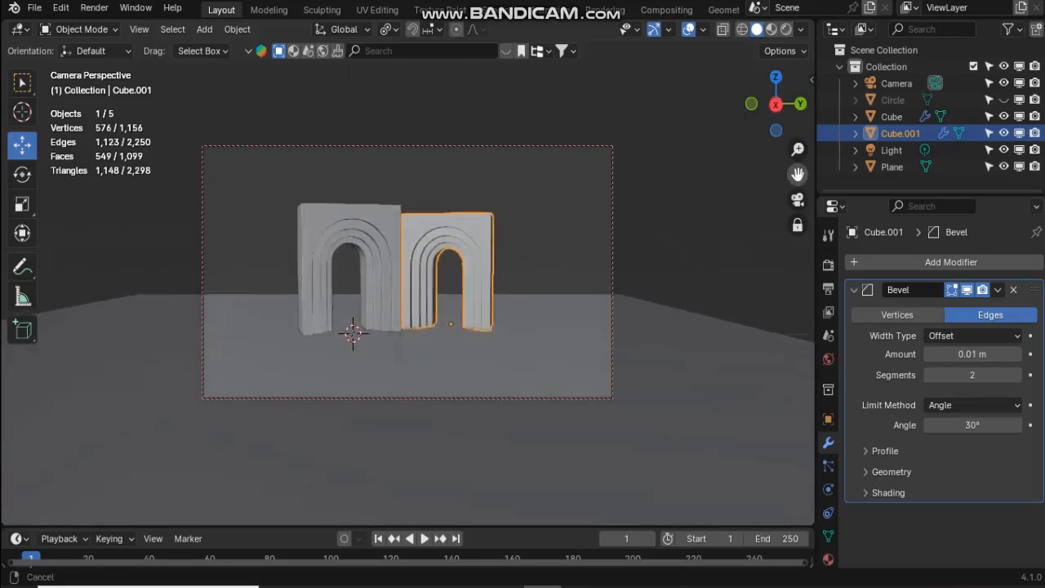
{"action": "left_click_drag", "start_coordinate": [777, 106], "coordinate": [775, 104]}
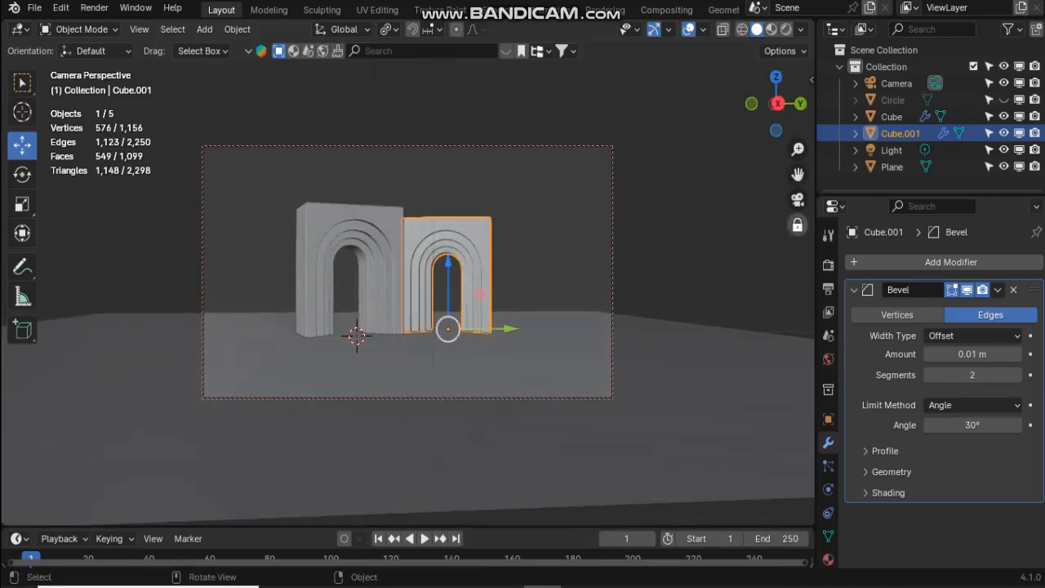
Rotate the copied arch block around the vertical axis to about -28.7° so it angles against the original
{"action": "left_click_drag", "start_coordinate": [492, 332], "coordinate": [467, 340]}
{"action": "key", "text": "alt+a"}
{"action": "scroll", "coordinate": [409, 272], "scroll_direction": "up", "scroll_amount": 3}
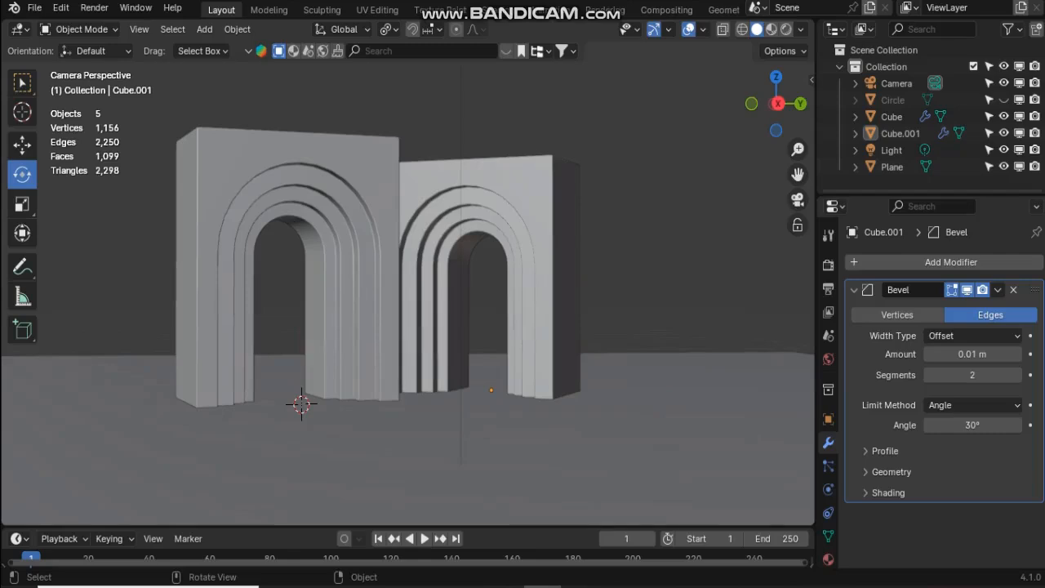
Move the rotated arch block copy slightly along the Y axis, away from the original block, and deselect it
{"action": "left_click", "coordinate": [530, 270]}
{"action": "left_click", "coordinate": [22, 145]}
{"action": "key", "text": "g"}
{"action": "left_click_drag", "start_coordinate": [552, 389], "coordinate": [567, 390]}
{"action": "key", "text": "alt+a"}
{"action": "scroll", "coordinate": [409, 272], "scroll_direction": "down", "scroll_amount": 2}
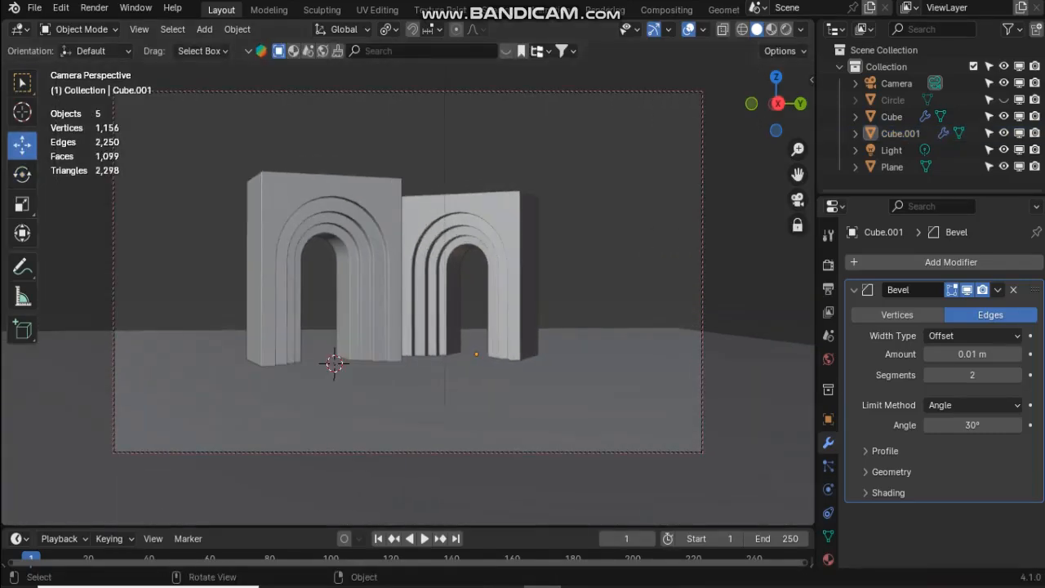
Save the scene to the current file, part 1.blend
{"action": "middle_click_drag", "start_coordinate": [408, 271], "coordinate": [457, 282]}
{"action": "left_click", "coordinate": [34, 7]}
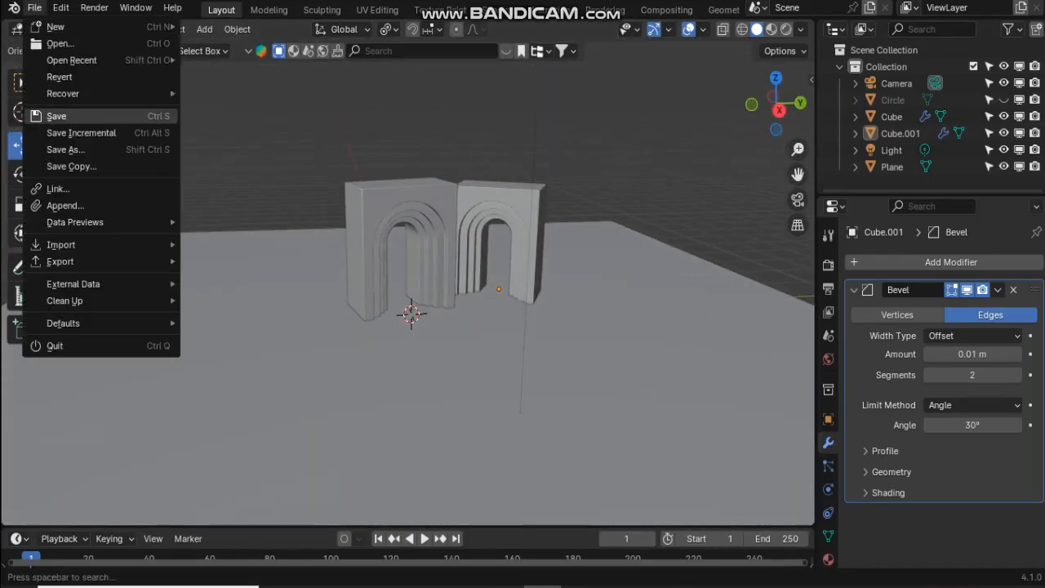
{"action": "left_click", "coordinate": [56, 116]}
Add a mesh circle with 32 vertices and a 1 m radius at the world origin
{"action": "scroll", "coordinate": [408, 294], "scroll_direction": "up", "scroll_amount": 2}
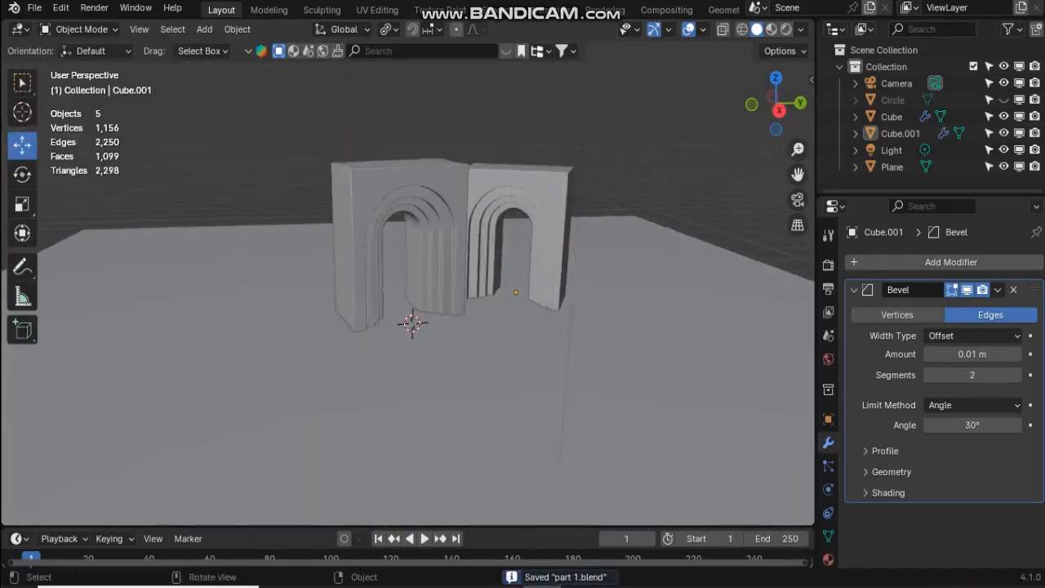
{"action": "middle_click_drag", "start_coordinate": [408, 294], "coordinate": [414, 373], "text": "shift"}
{"action": "left_click", "coordinate": [901, 133]}
{"action": "left_click_drag", "start_coordinate": [776, 103], "coordinate": [772, 92]}
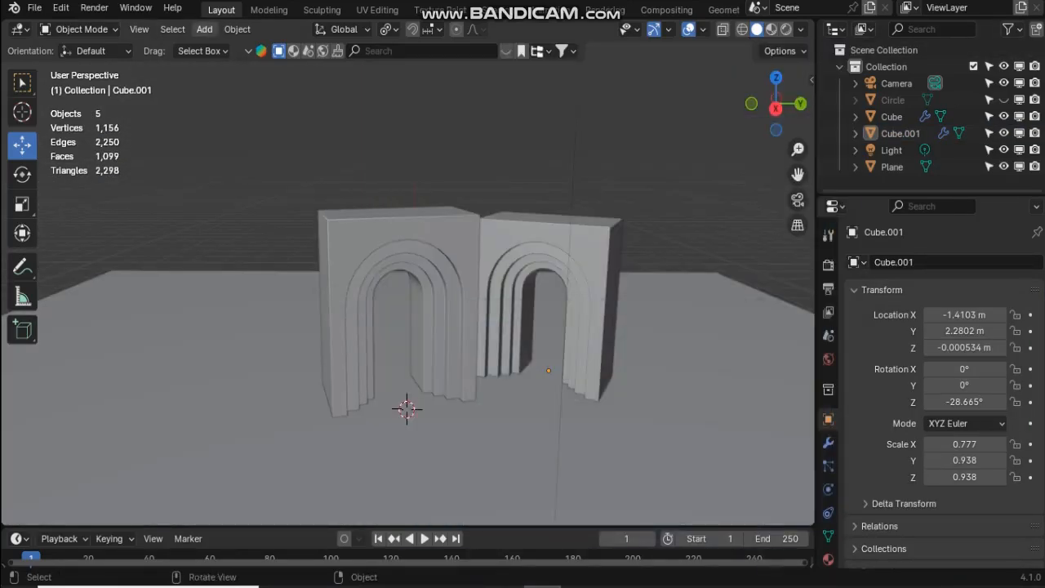
{"action": "left_click", "coordinate": [204, 29]}
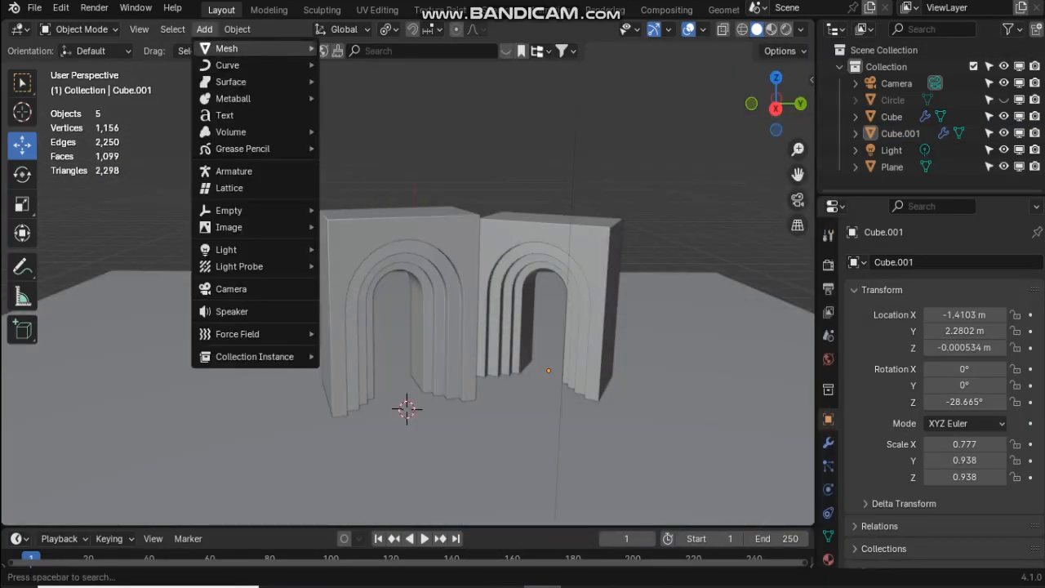
{"action": "mouse_move", "coordinate": [237, 48]}
{"action": "left_click", "coordinate": [355, 81]}
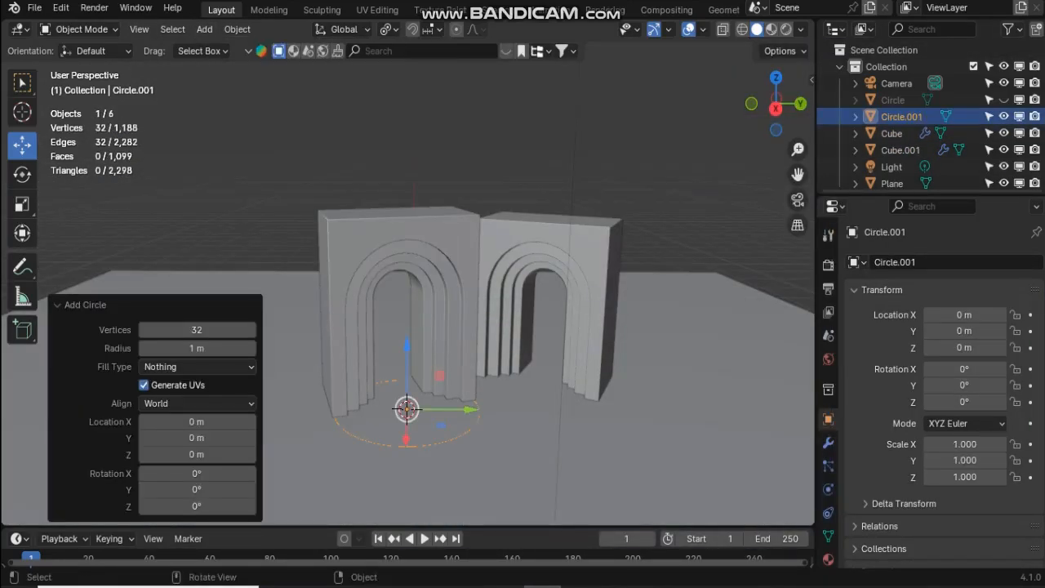
{"action": "key", "text": "alt+Tab"}
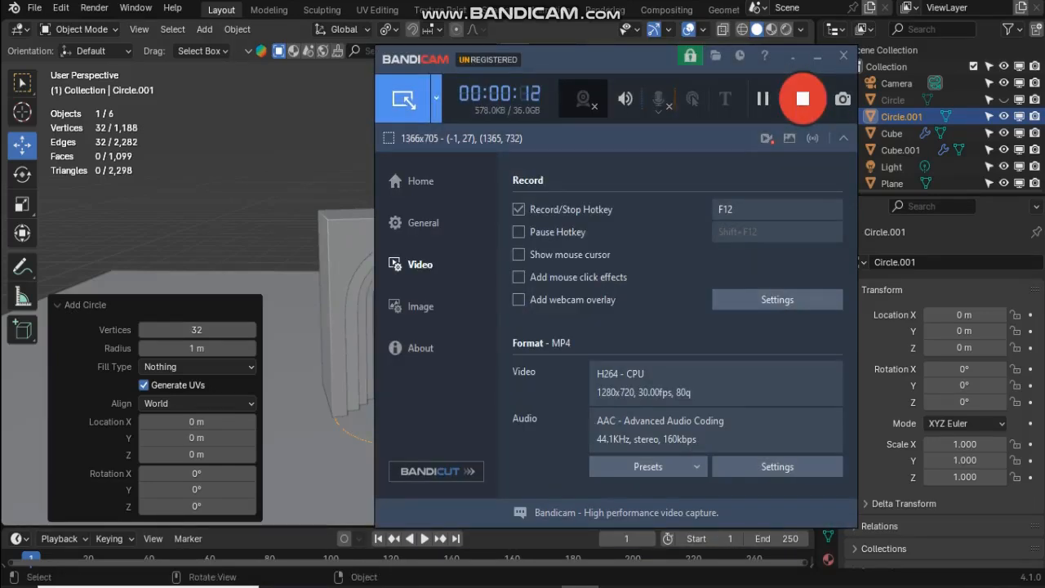
{"action": "left_click", "coordinate": [818, 55]}
Raise the new circle along the Z axis to about 3.61 m, well above the arch blocks
{"action": "left_click_drag", "start_coordinate": [407, 343], "coordinate": [407, 104]}
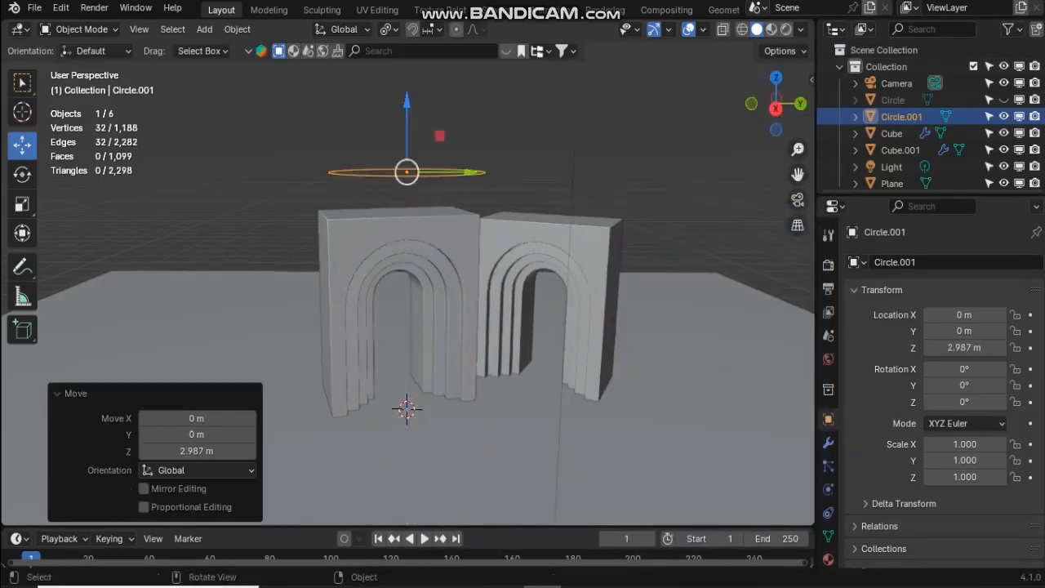
{"action": "scroll", "coordinate": [408, 262], "scroll_direction": "up", "scroll_amount": 3}
{"action": "middle_click_drag", "start_coordinate": [408, 263], "coordinate": [476, 392], "text": "shift"}
{"action": "scroll", "coordinate": [477, 327], "scroll_direction": "up", "scroll_amount": 1}
{"action": "left_click_drag", "start_coordinate": [493, 163], "coordinate": [493, 104]}
{"action": "middle_click_drag", "start_coordinate": [493, 103], "coordinate": [496, 200], "text": "shift"}
{"action": "scroll", "coordinate": [497, 201], "scroll_direction": "up", "scroll_amount": 2}
{"action": "mouse_move", "coordinate": [496, 200]}
{"action": "middle_mouse_down"}
{"action": "mouse_move", "coordinate": [487, 167]}
{"action": "mouse_move", "coordinate": [489, 216]}
{"action": "middle_mouse_up"}
{"action": "left_click_drag", "start_coordinate": [489, 216], "coordinate": [488, 152]}
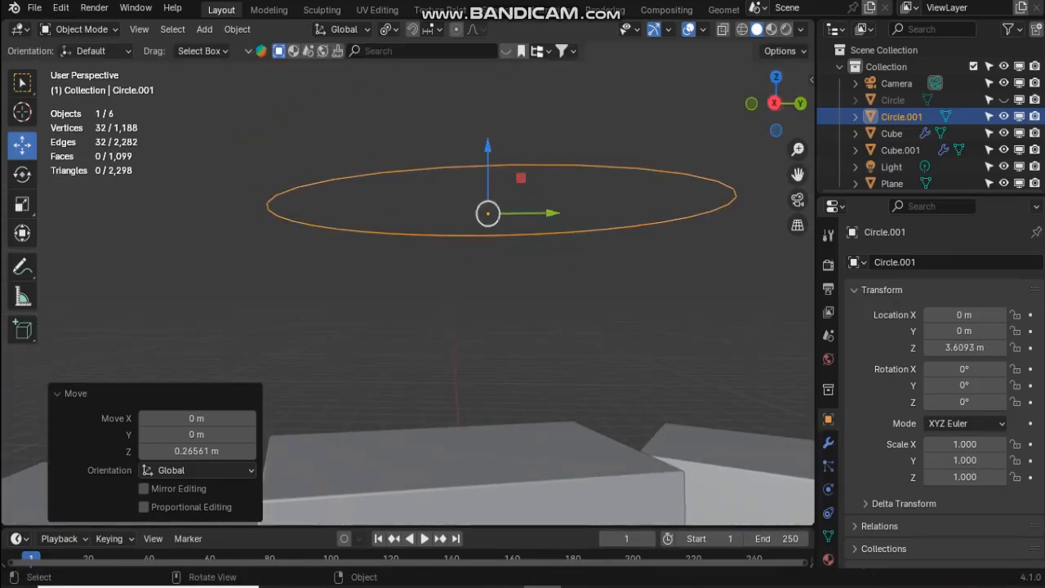
Fill the circle with a face in Edit Mode and extrude it downward about 0.38 m into a disc
{"action": "left_click", "coordinate": [79, 29]}
{"action": "left_click", "coordinate": [74, 66]}
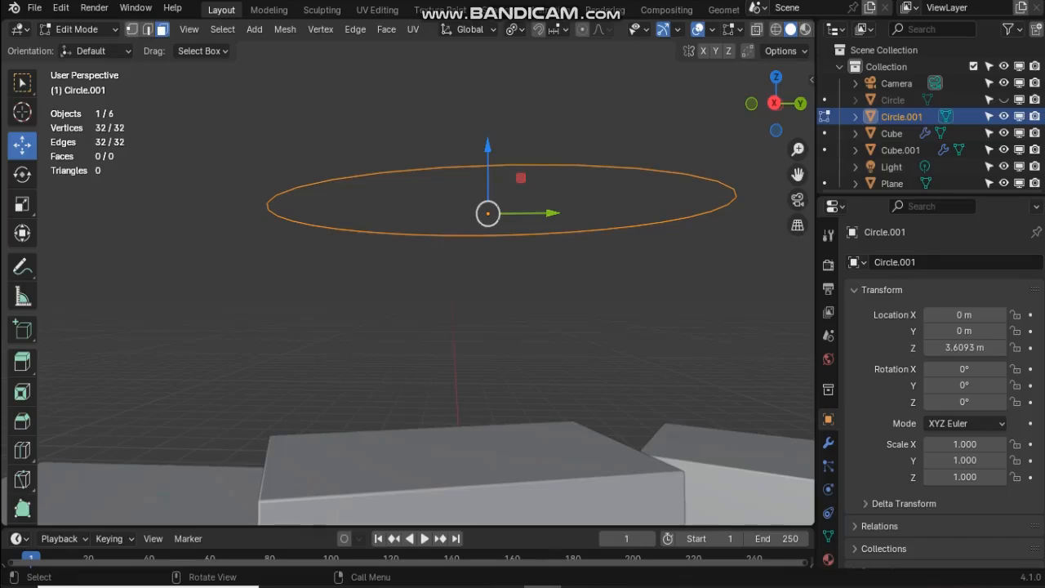
{"action": "key", "text": "f"}
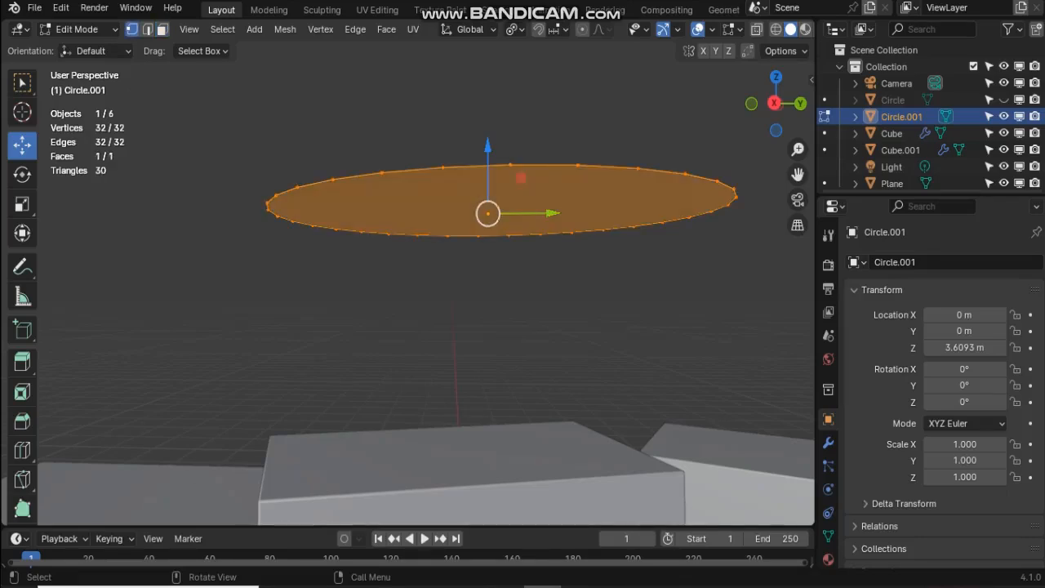
{"action": "key", "text": "e"}
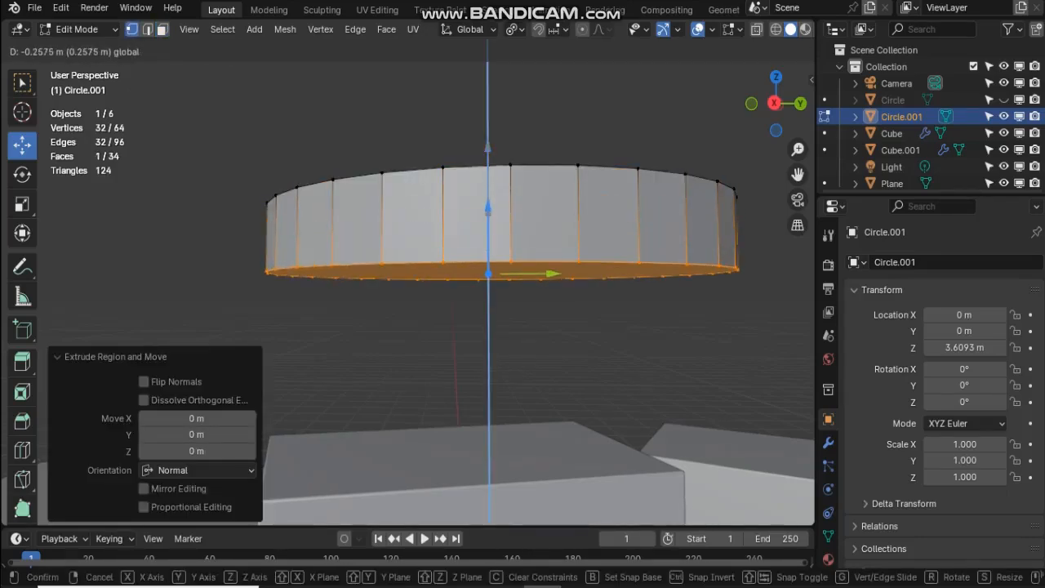
{"action": "left_click_drag", "start_coordinate": [488, 208], "coordinate": [488, 237]}
Cut an edge loop around the middle of the disc's side and scale it outward by about 1.291
{"action": "key", "text": "ctrl+r"}
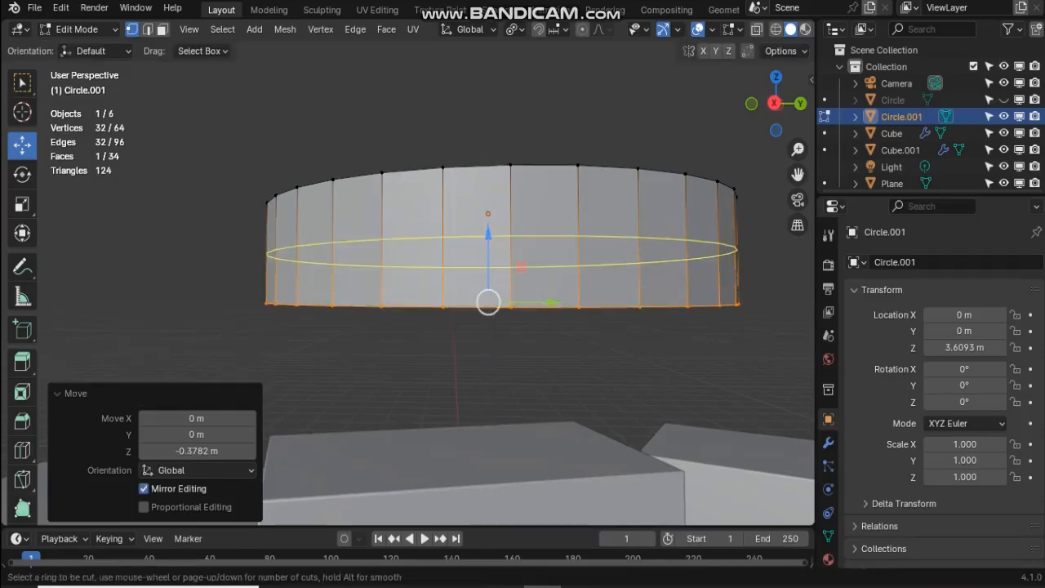
{"action": "left_click", "coordinate": [413, 210]}
{"action": "left_click", "coordinate": [488, 257]}
{"action": "key", "text": "s"}
{"action": "left_click", "coordinate": [768, 247]}
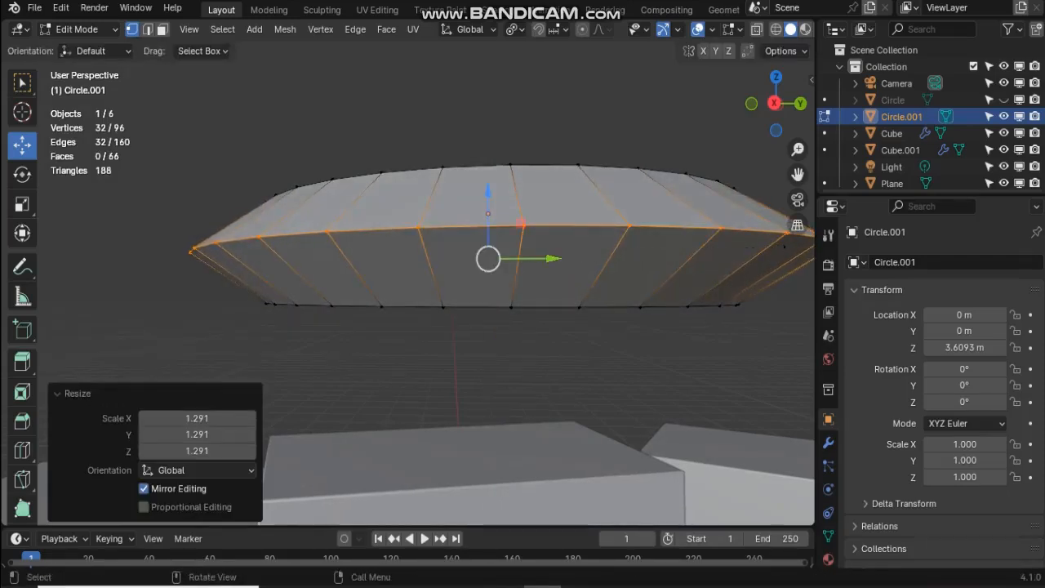
Bevel the widened middle edge loop by about 0.261 m with 4 segments to round the rim
{"action": "key", "text": "ctrl+b"}
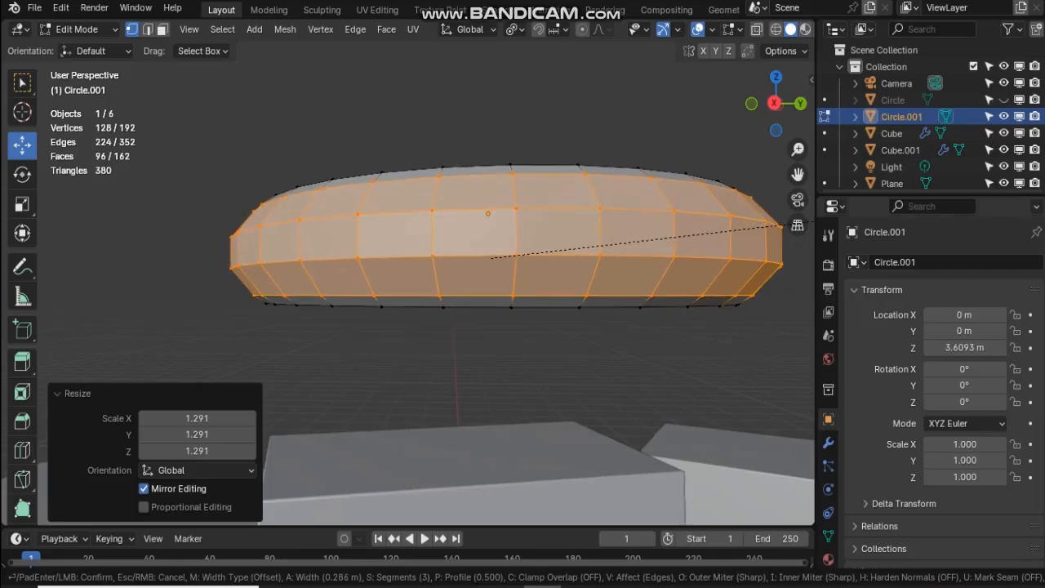
{"action": "scroll", "coordinate": [813, 221], "scroll_direction": "up", "scroll_amount": 1}
{"action": "left_click", "coordinate": [812, 220]}
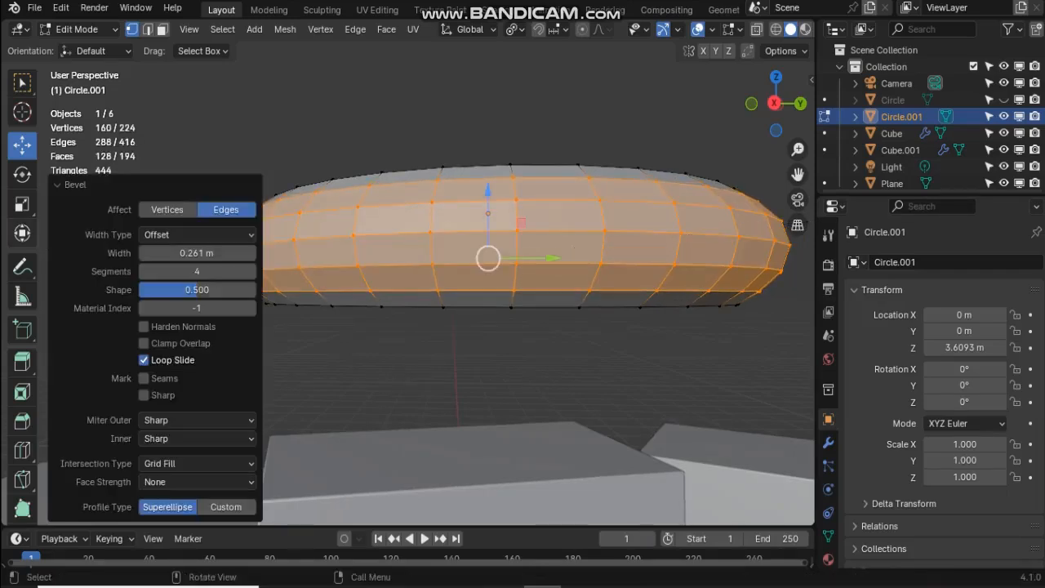
Select the rounded disc's bottom face and extrude it straight down about 0.362 m
{"action": "left_click", "coordinate": [22, 233]}
{"action": "left_click", "coordinate": [381, 173]}
{"action": "scroll", "coordinate": [381, 173], "scroll_direction": "down", "scroll_amount": 2}
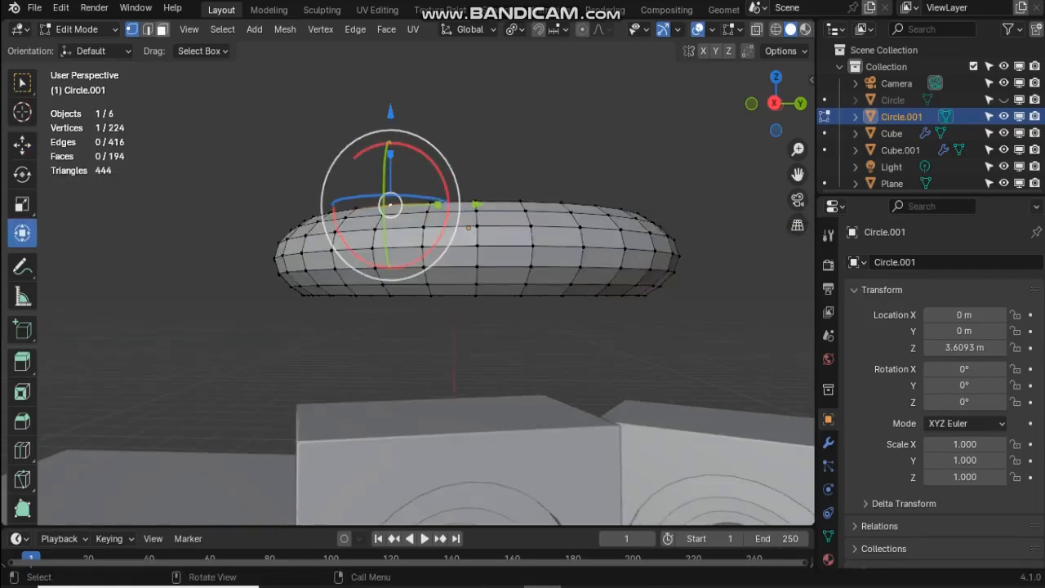
{"action": "left_click", "coordinate": [161, 28]}
{"action": "left_click_drag", "start_coordinate": [776, 103], "coordinate": [774, 24]}
{"action": "left_click", "coordinate": [539, 220]}
{"action": "scroll", "coordinate": [462, 131], "scroll_direction": "down", "scroll_amount": 2}
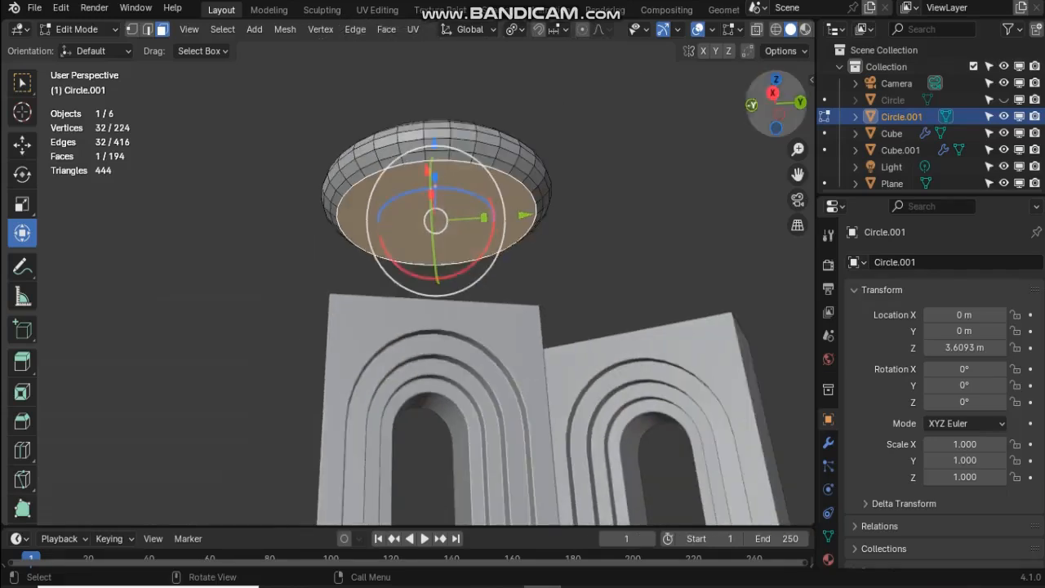
{"action": "left_click_drag", "start_coordinate": [774, 103], "coordinate": [774, 170]}
{"action": "scroll", "coordinate": [555, 274], "scroll_direction": "up", "scroll_amount": 1}
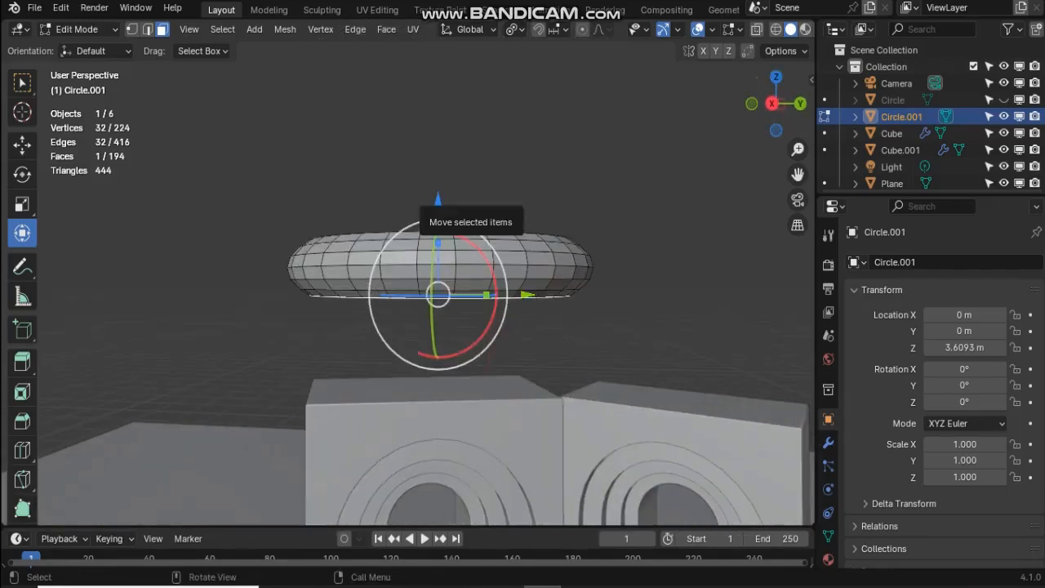
{"action": "key", "text": "e"}
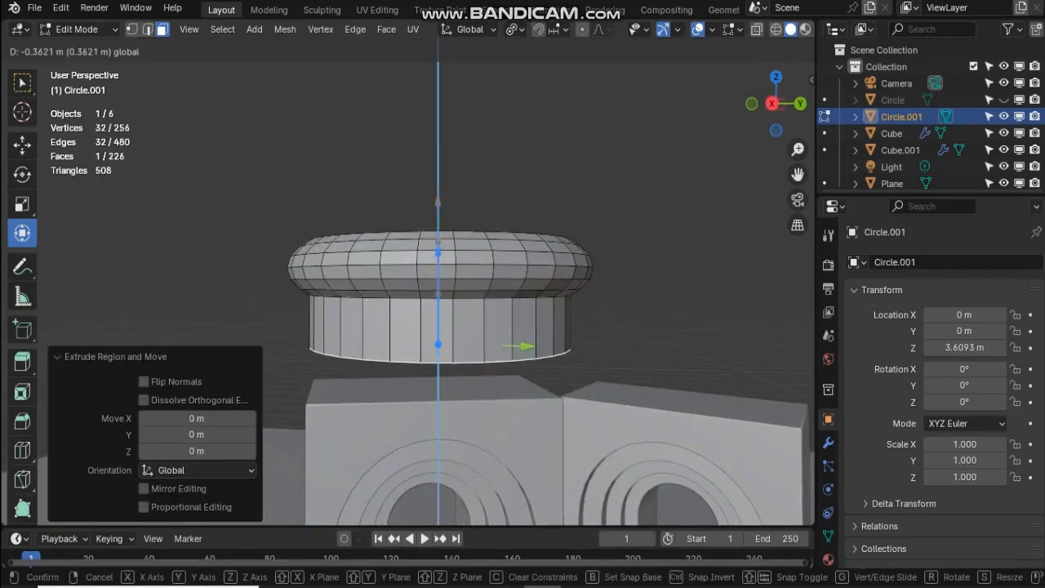
{"action": "key", "text": "Return"}
Scale the extruded bottom face to about 0.86 and lower it by about 0.023 m to taper the neck
{"action": "key", "text": "s"}
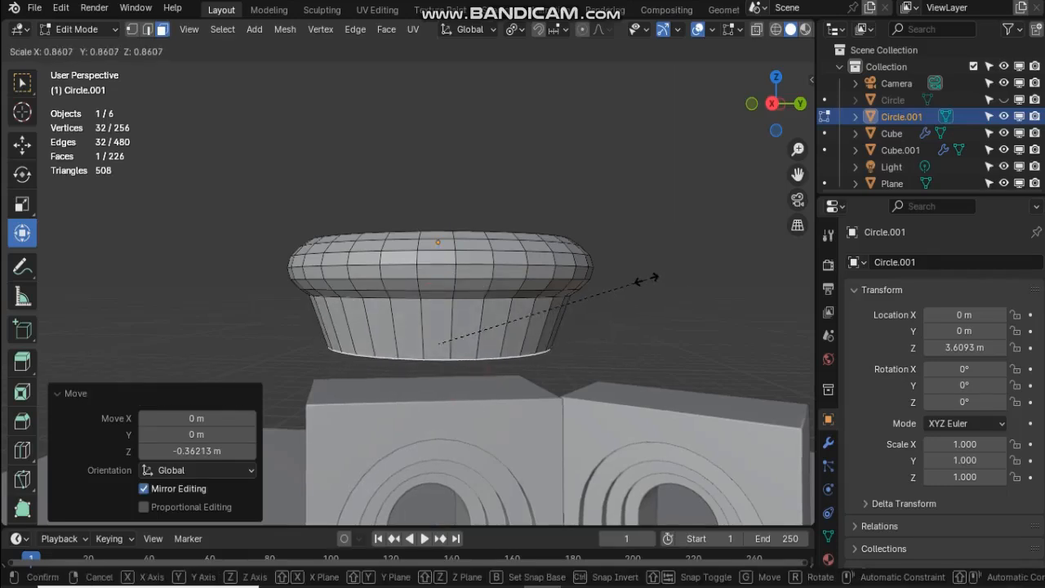
{"action": "left_click", "coordinate": [646, 280]}
{"action": "scroll", "coordinate": [646, 279], "scroll_direction": "up", "scroll_amount": 2}
{"action": "left_click_drag", "start_coordinate": [446, 268], "coordinate": [446, 276]}
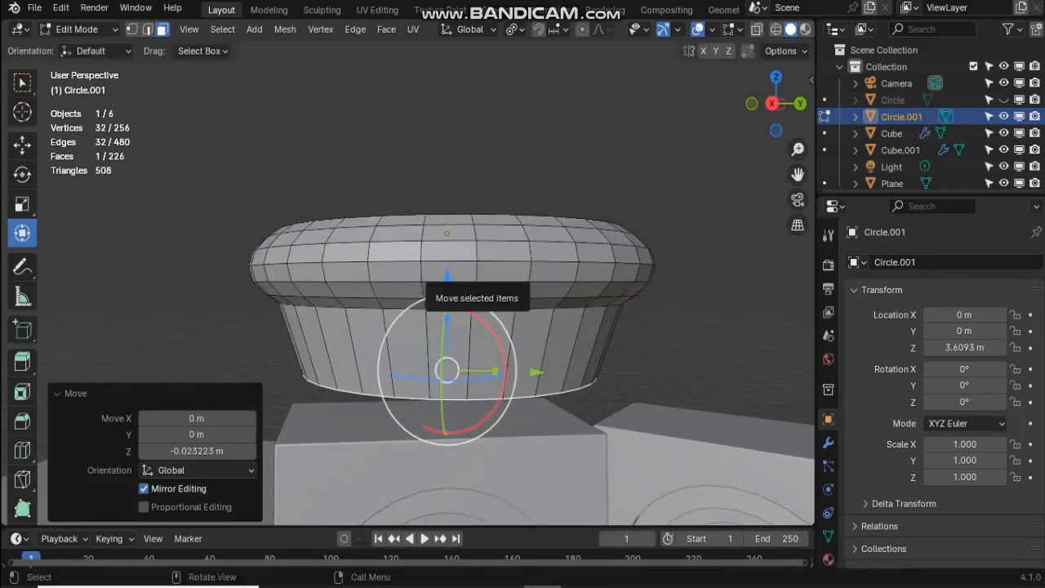
Try to cut three edge loops around the tapered neck with 0.190 smoothness, and undo the cuts
{"action": "left_click_drag", "start_coordinate": [776, 104], "coordinate": [784, 91]}
{"action": "key", "text": "ctrl+r"}
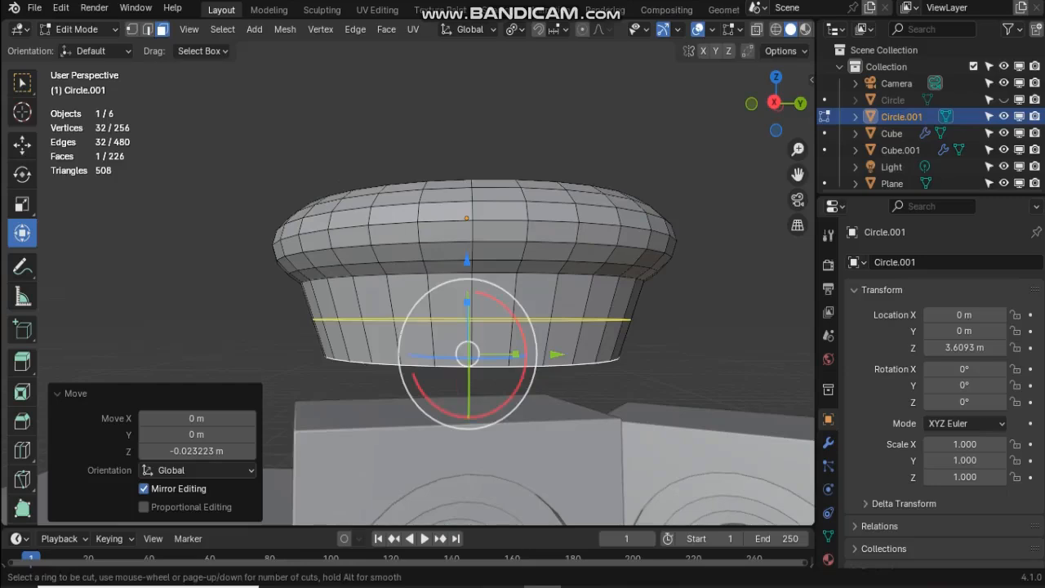
{"action": "left_click", "coordinate": [594, 317]}
{"action": "left_click", "coordinate": [593, 308]}
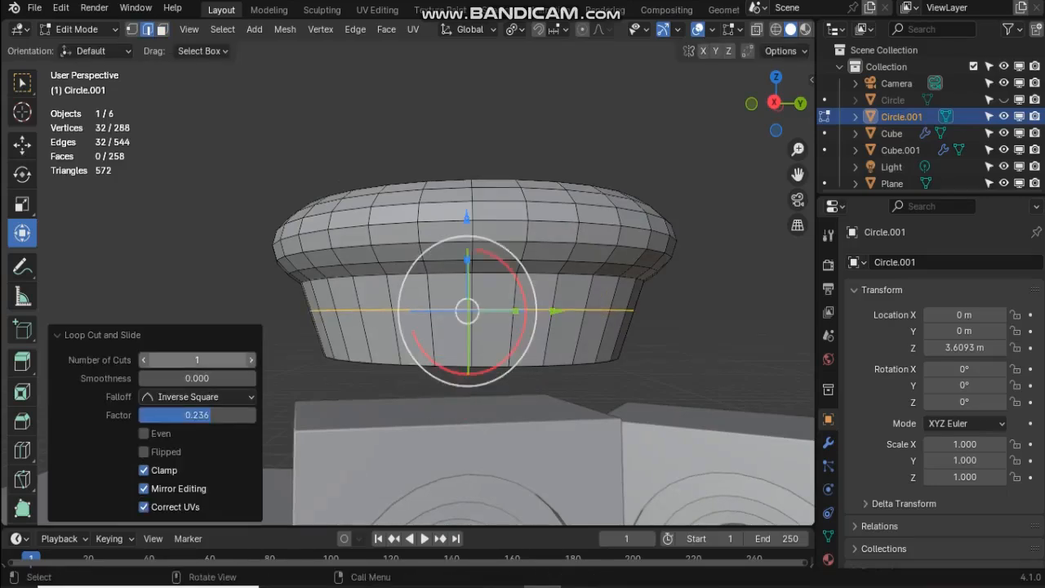
{"action": "left_click", "coordinate": [250, 359]}
{"action": "left_click", "coordinate": [250, 360]}
{"action": "mouse_move", "coordinate": [211, 415]}
{"action": "left_mouse_down"}
{"action": "mouse_move", "coordinate": [224, 415]}
{"action": "mouse_move", "coordinate": [208, 415]}
{"action": "left_mouse_up"}
{"action": "mouse_move", "coordinate": [196, 378]}
{"action": "left_mouse_down"}
{"action": "mouse_move", "coordinate": [163, 378]}
{"action": "mouse_move", "coordinate": [214, 378]}
{"action": "mouse_move", "coordinate": [203, 378]}
{"action": "left_mouse_up"}
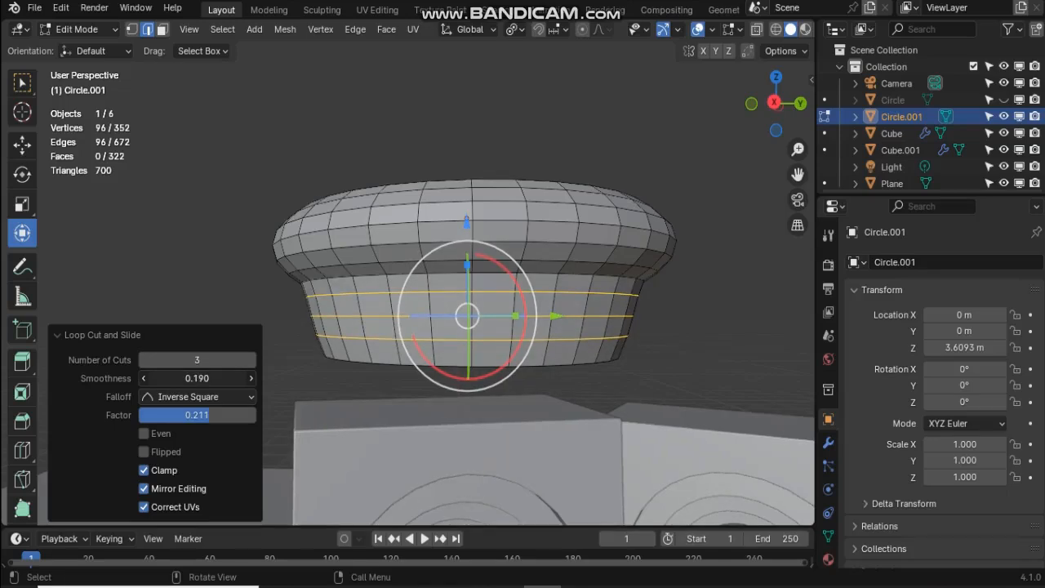
{"action": "key", "text": "ctrl+z"}
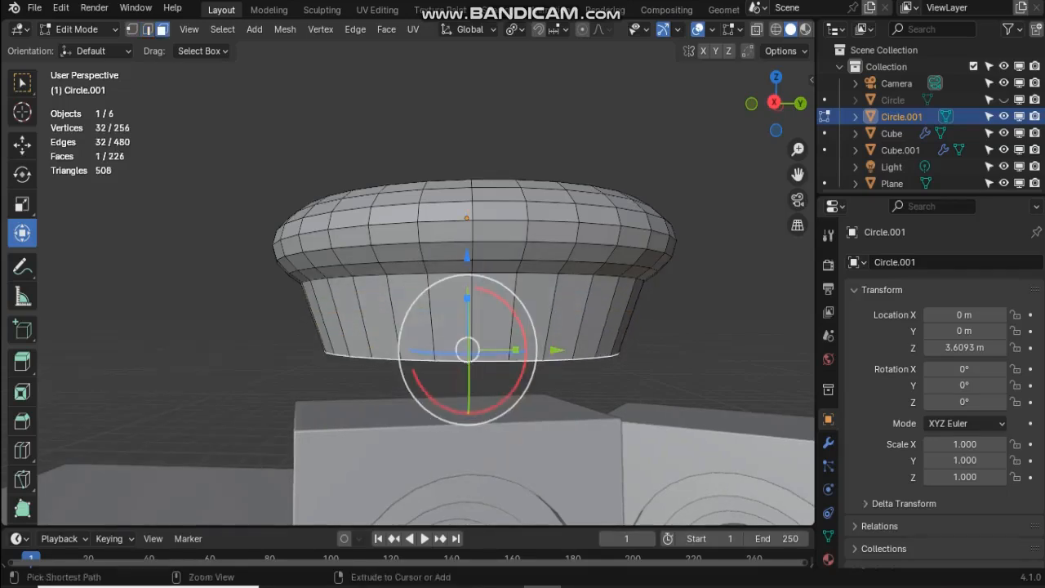
Cut a single edge loop around the middle of the tapered neck and scale it inward to about 0.968
{"action": "key", "text": "ctrl+r"}
{"action": "left_click", "coordinate": [504, 290]}
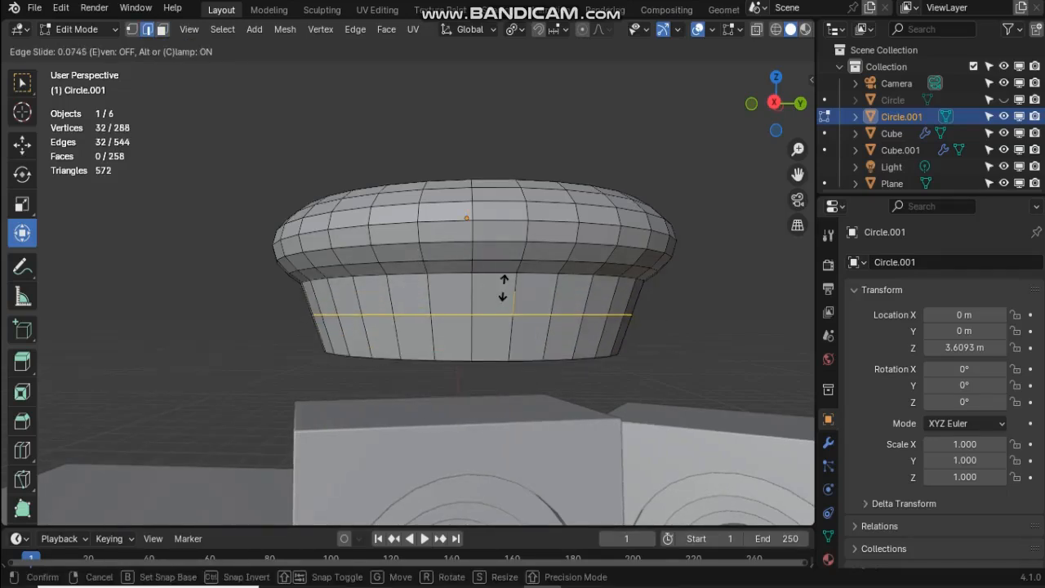
{"action": "left_click", "coordinate": [504, 288]}
{"action": "scroll", "coordinate": [504, 288], "scroll_direction": "up", "scroll_amount": 3}
{"action": "scroll", "coordinate": [504, 287], "scroll_direction": "down", "scroll_amount": 3}
{"action": "key", "text": "s"}
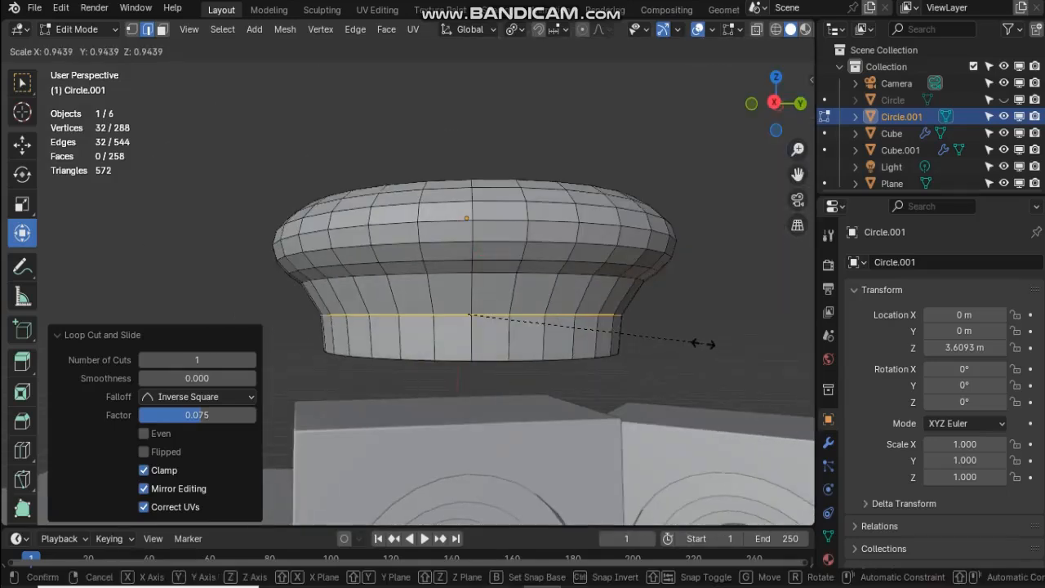
{"action": "left_click", "coordinate": [709, 343]}
Cut a centred edge loop around the neck's upper section and scale it inward to about 0.98
{"action": "key", "text": "ctrl+r"}
{"action": "left_click", "coordinate": [613, 347]}
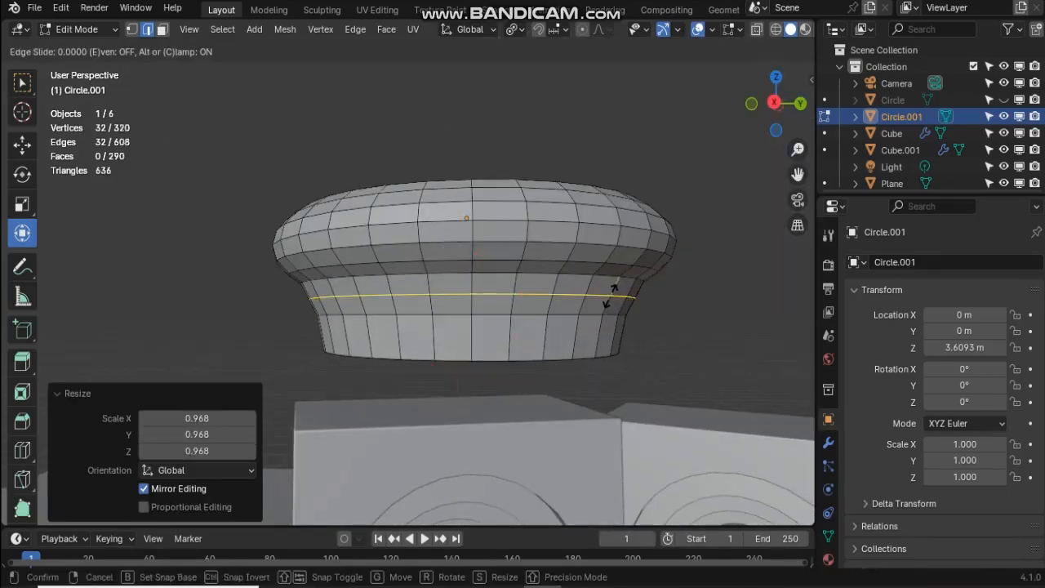
{"action": "left_click", "coordinate": [613, 347]}
{"action": "key", "text": "s"}
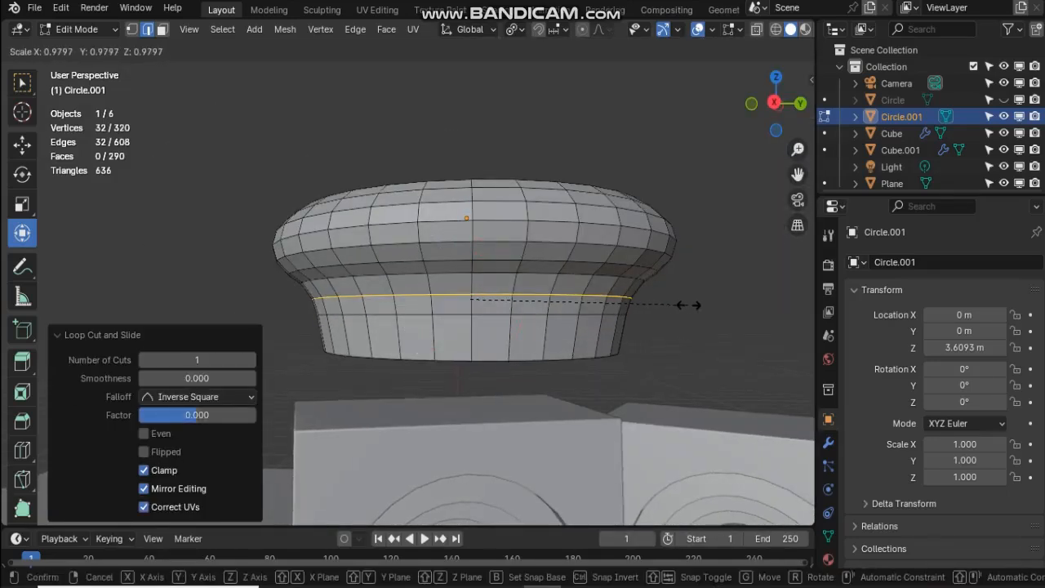
{"action": "left_click", "coordinate": [683, 305]}
Cut an edge loop around the neck's lower section and scale it inward to about 0.995
{"action": "key", "text": "ctrl+r"}
{"action": "left_click", "coordinate": [618, 346]}
{"action": "left_click", "coordinate": [618, 345]}
{"action": "key", "text": "s"}
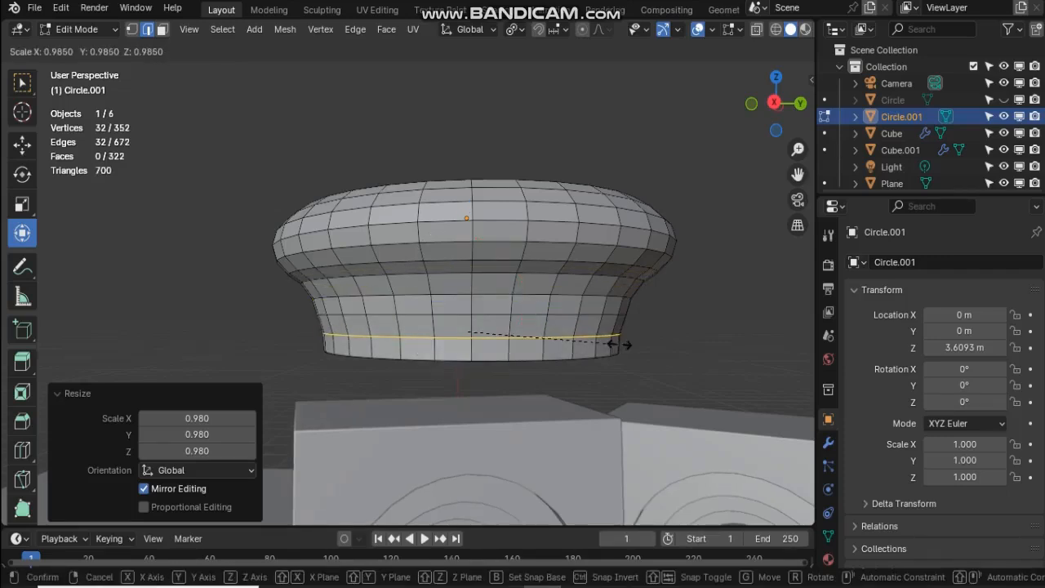
{"action": "left_click", "coordinate": [619, 343]}
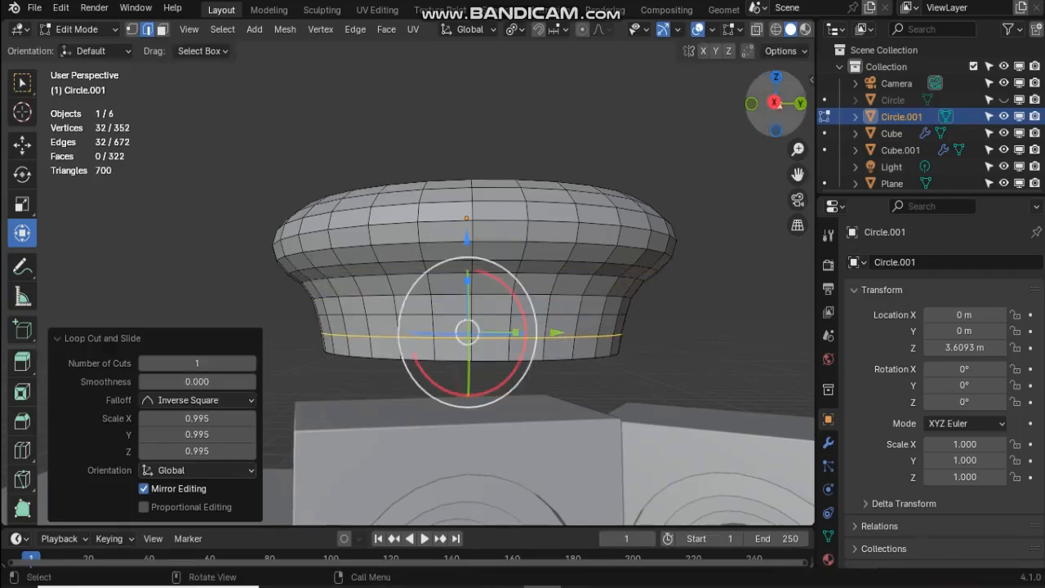
Select the capital's underside face, extrude it slightly downward and scale it inward to form a small step
{"action": "left_click_drag", "start_coordinate": [780, 105], "coordinate": [780, 76]}
{"action": "left_click", "coordinate": [161, 29]}
{"action": "left_click", "coordinate": [437, 286]}
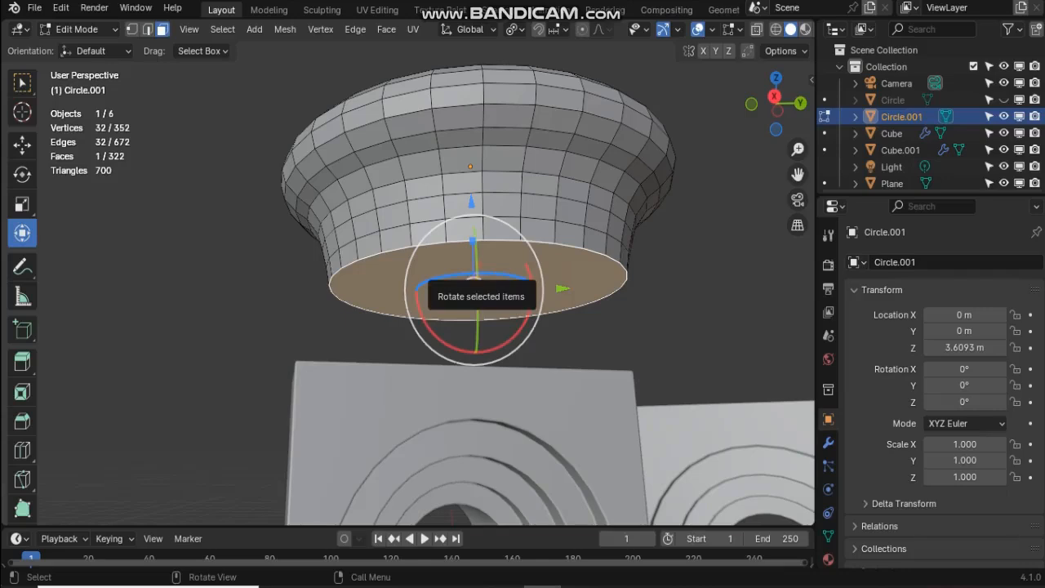
{"action": "scroll", "coordinate": [419, 274], "scroll_direction": "up", "scroll_amount": 2}
{"action": "key", "text": "e"}
{"action": "left_click", "coordinate": [420, 286]}
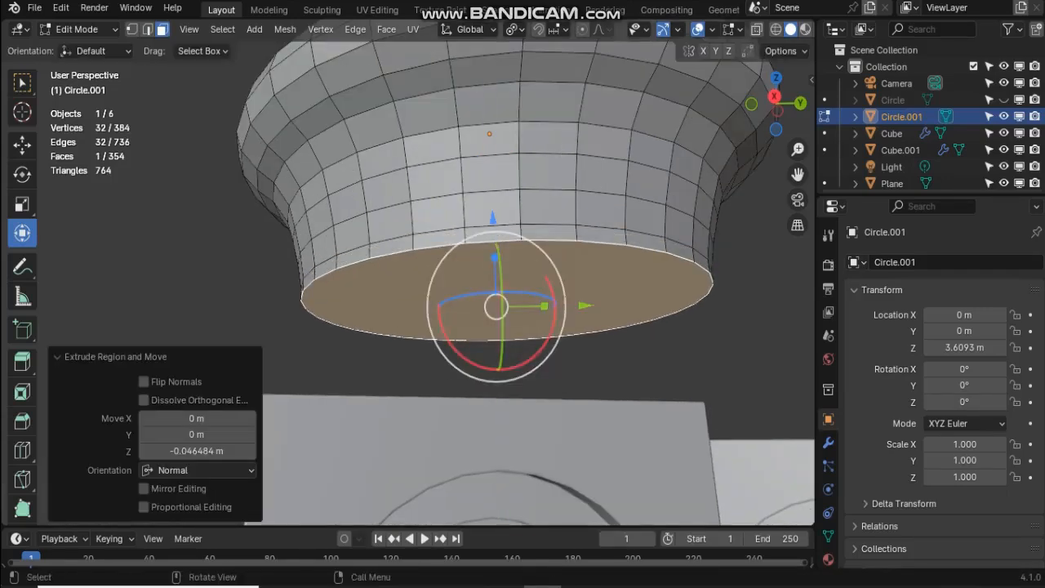
{"action": "key", "text": "s"}
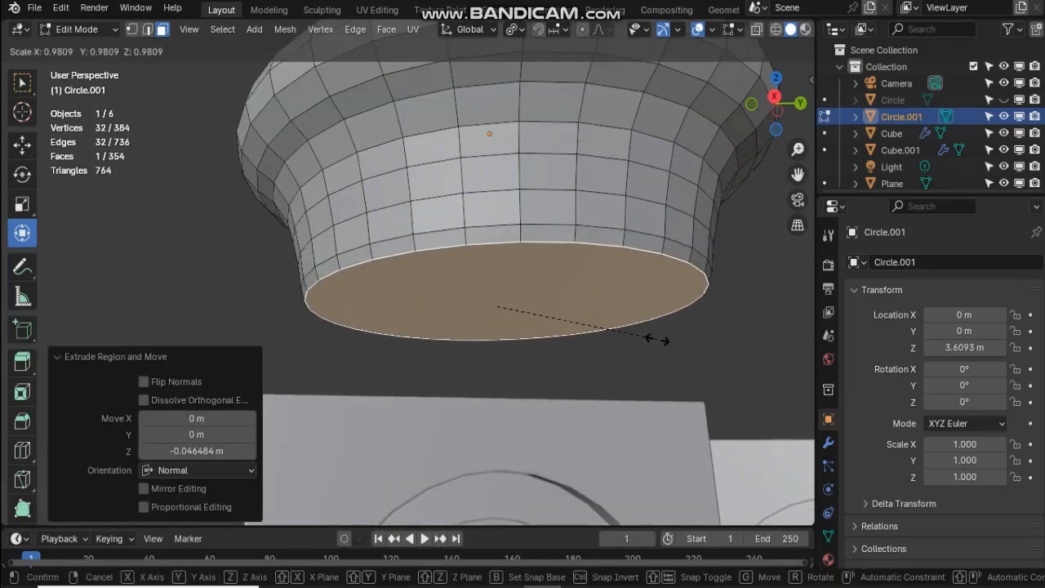
{"action": "key", "text": "Escape"}
{"action": "left_click_drag", "start_coordinate": [492, 218], "coordinate": [493, 247]}
{"action": "key", "text": "s"}
{"action": "left_click", "coordinate": [694, 292]}
Extrude the underside face into a thin ring below the step and scale the new face to shape its edge
{"action": "key", "text": "e"}
{"action": "right_click", "coordinate": [492, 214]}
{"action": "key", "text": "e"}
{"action": "right_click", "coordinate": [493, 220]}
{"action": "key", "text": "s"}
{"action": "left_click", "coordinate": [743, 272]}
Extrude the capital's underside about 0.097 m down, and extrude it a further 0.242 m along Z
{"action": "key", "text": "e"}
{"action": "right_click", "coordinate": [493, 223]}
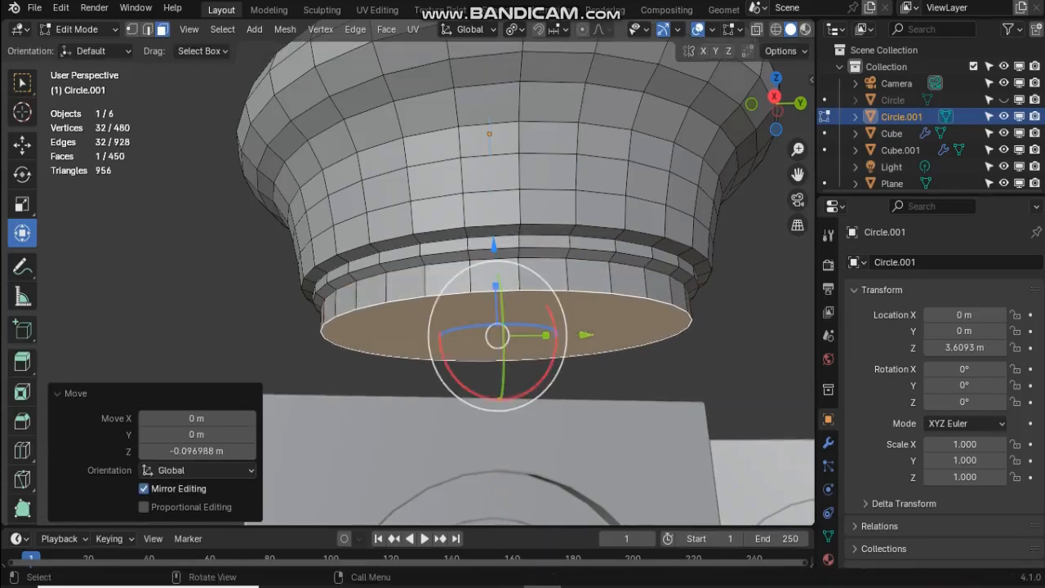
{"action": "scroll", "coordinate": [494, 245], "scroll_direction": "down", "scroll_amount": 2}
{"action": "left_click_drag", "start_coordinate": [768, 102], "coordinate": [762, 126]}
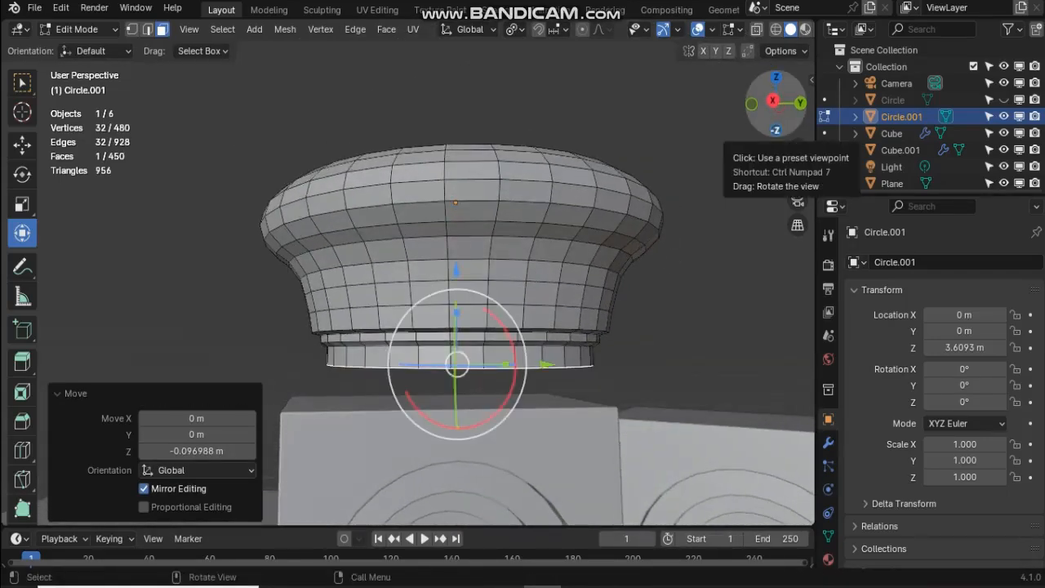
{"action": "key", "text": "g"}
{"action": "key", "text": "z"}
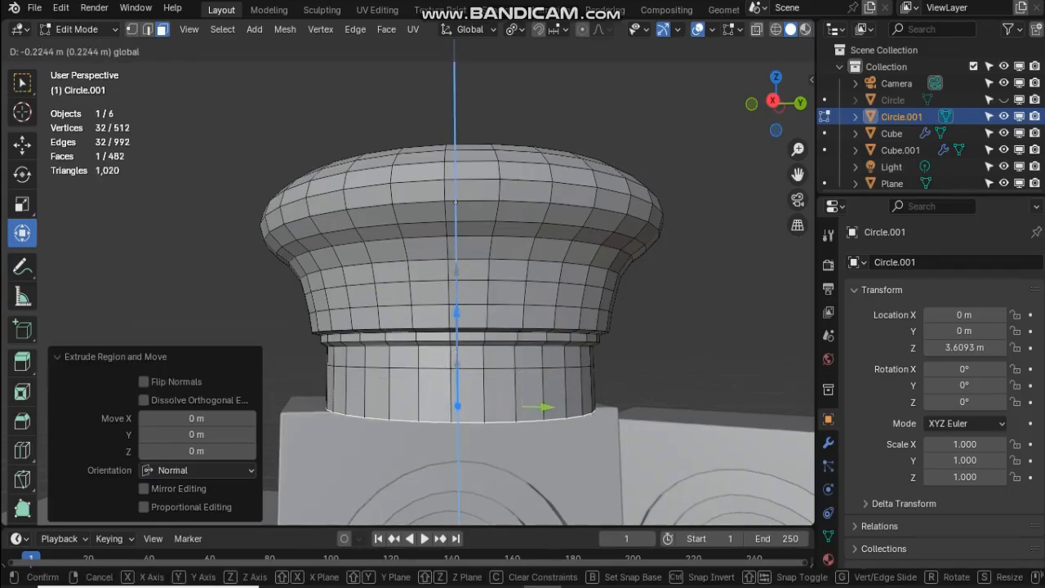
{"action": "key", "text": "Return"}
Cut a single edge loop around the capital's lowest section and scale it outward to about 1.138
{"action": "key", "text": "ctrl+r"}
{"action": "scroll", "coordinate": [462, 399], "scroll_direction": "up", "scroll_amount": 2}
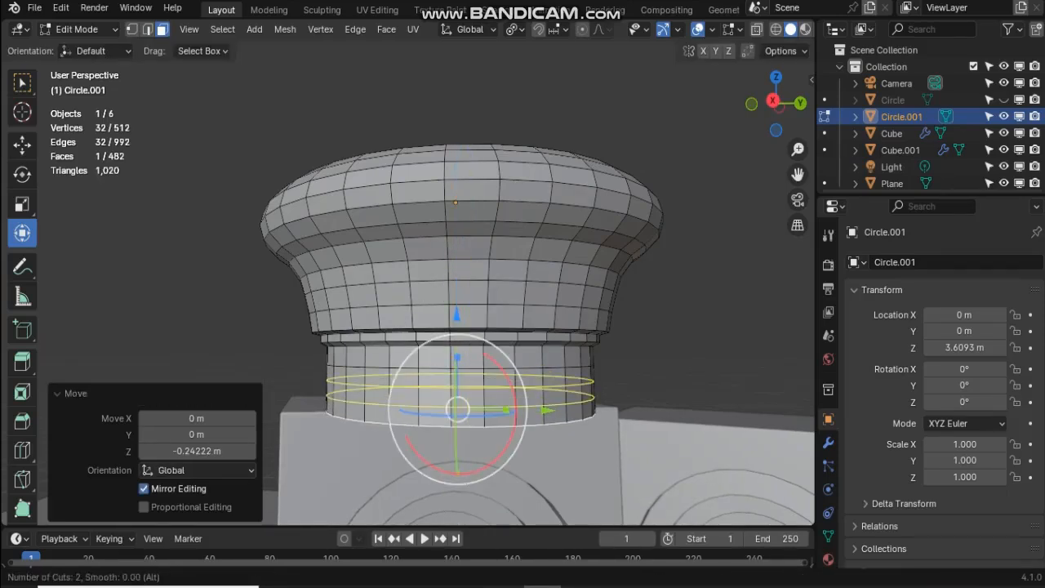
{"action": "scroll", "coordinate": [462, 399], "scroll_direction": "down", "scroll_amount": 2}
{"action": "left_click", "coordinate": [462, 400]}
{"action": "left_click", "coordinate": [462, 400]}
{"action": "key", "text": "s"}
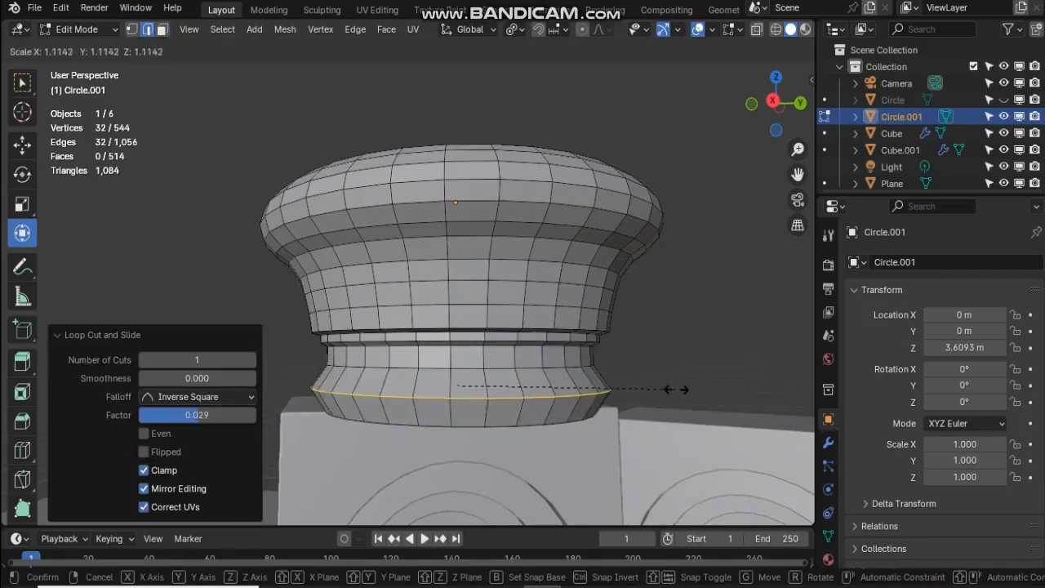
{"action": "left_click", "coordinate": [677, 390]}
Bevel the widened loop with 3 segments and a width of about 0.096 m, and return to Object Mode
{"action": "key", "text": "ctrl+b"}
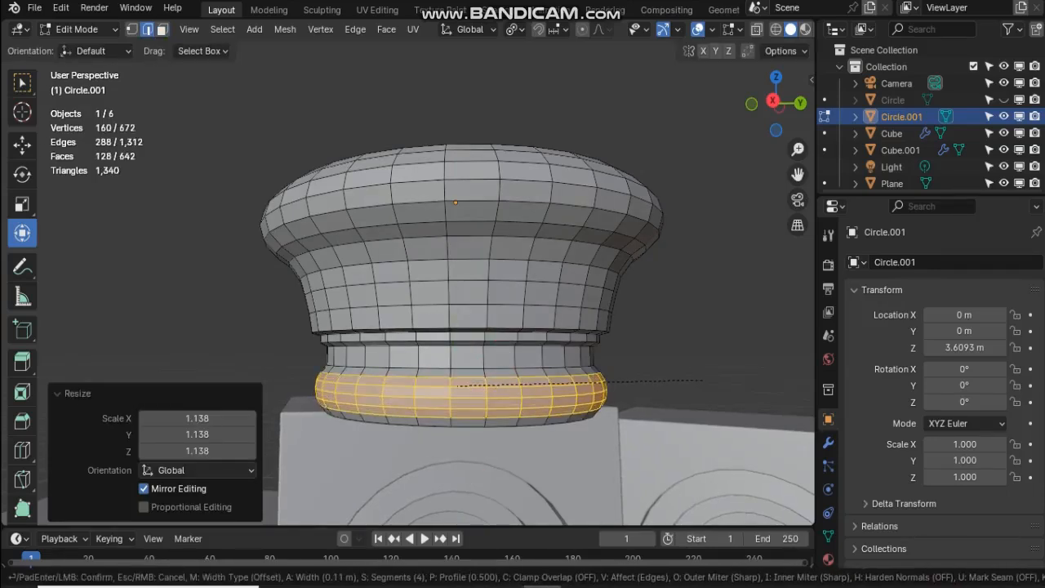
{"action": "scroll", "coordinate": [702, 380], "scroll_direction": "down", "scroll_amount": 1}
{"action": "left_click", "coordinate": [692, 380]}
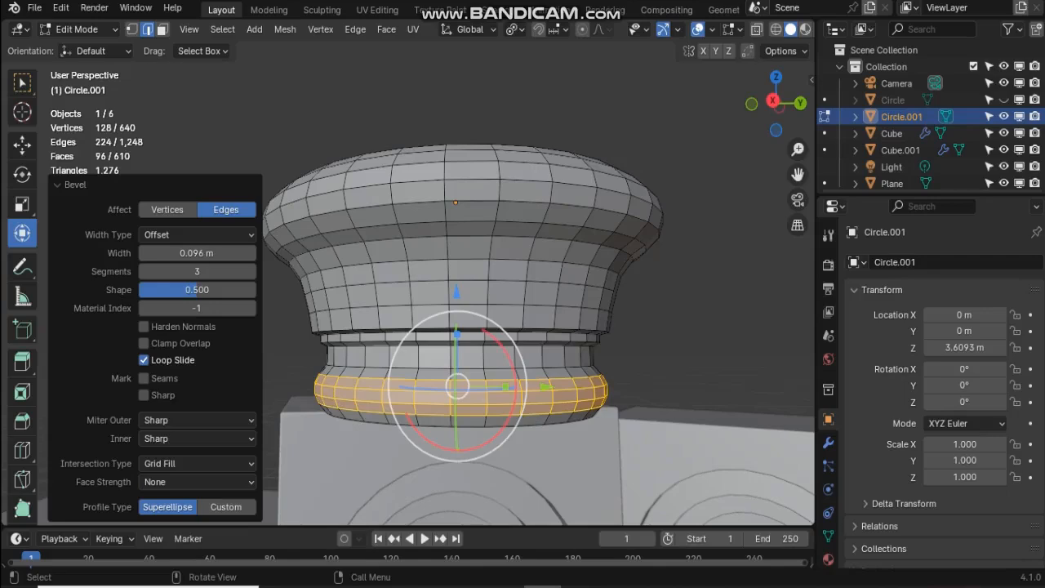
{"action": "left_click_drag", "start_coordinate": [776, 104], "coordinate": [824, 84]}
{"action": "left_click", "coordinate": [80, 29]}
{"action": "left_click", "coordinate": [82, 48]}
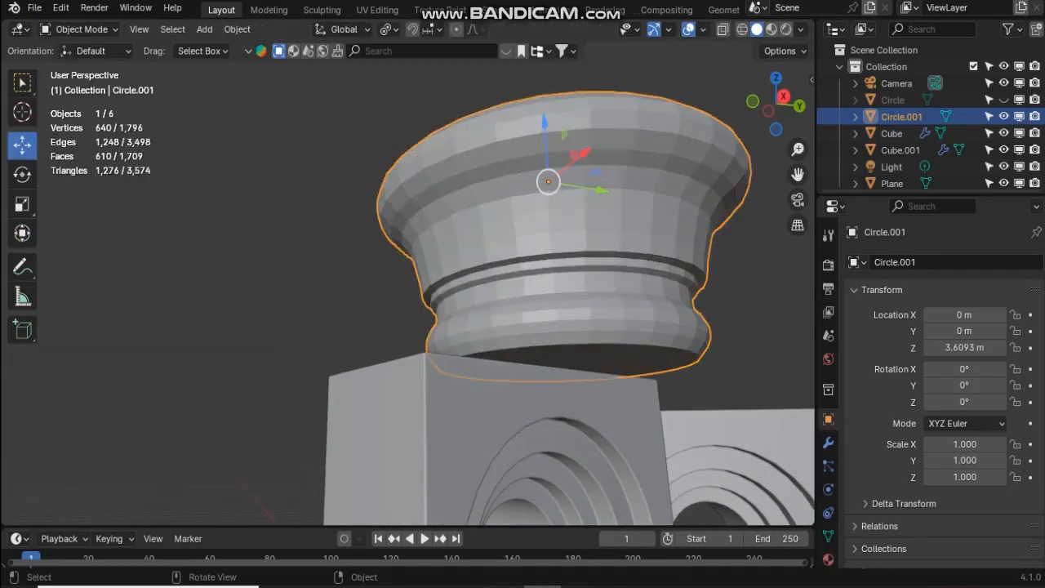
Isolate the capital, apply smooth shading by angle at 30°, and bring the rest of the scene back into view
{"action": "key", "text": "slash"}
{"action": "left_click_drag", "start_coordinate": [768, 105], "coordinate": [780, 75]}
{"action": "scroll", "coordinate": [408, 249], "scroll_direction": "down", "scroll_amount": 5}
{"action": "left_click_drag", "start_coordinate": [798, 174], "coordinate": [832, 84]}
{"action": "scroll", "coordinate": [409, 250], "scroll_direction": "up", "scroll_amount": 1}
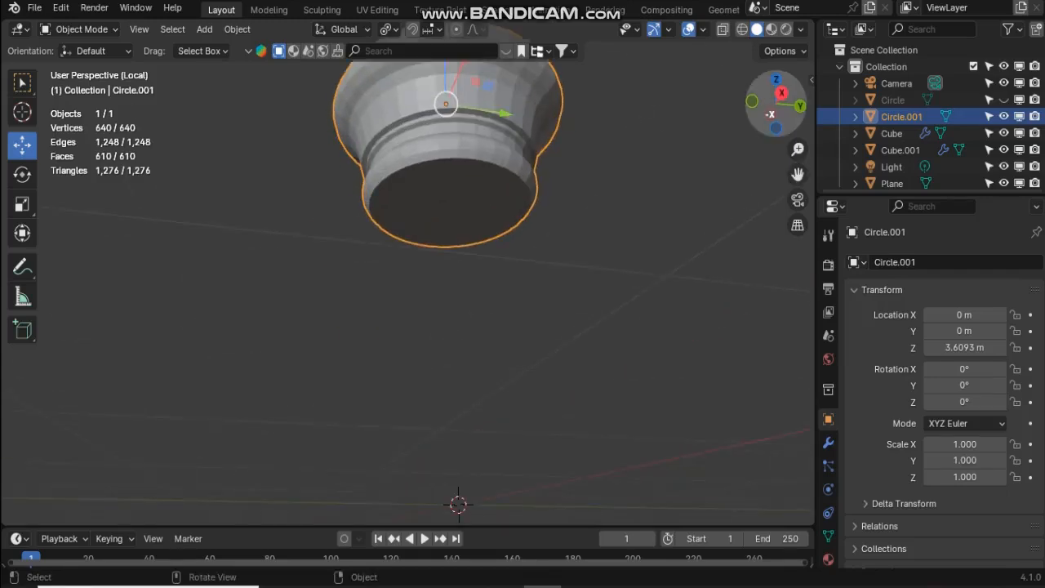
{"action": "left_click_drag", "start_coordinate": [770, 114], "coordinate": [761, 156]}
{"action": "scroll", "coordinate": [445, 204], "scroll_direction": "down", "scroll_amount": 2}
{"action": "right_click", "coordinate": [437, 163]}
{"action": "left_click", "coordinate": [425, 182]}
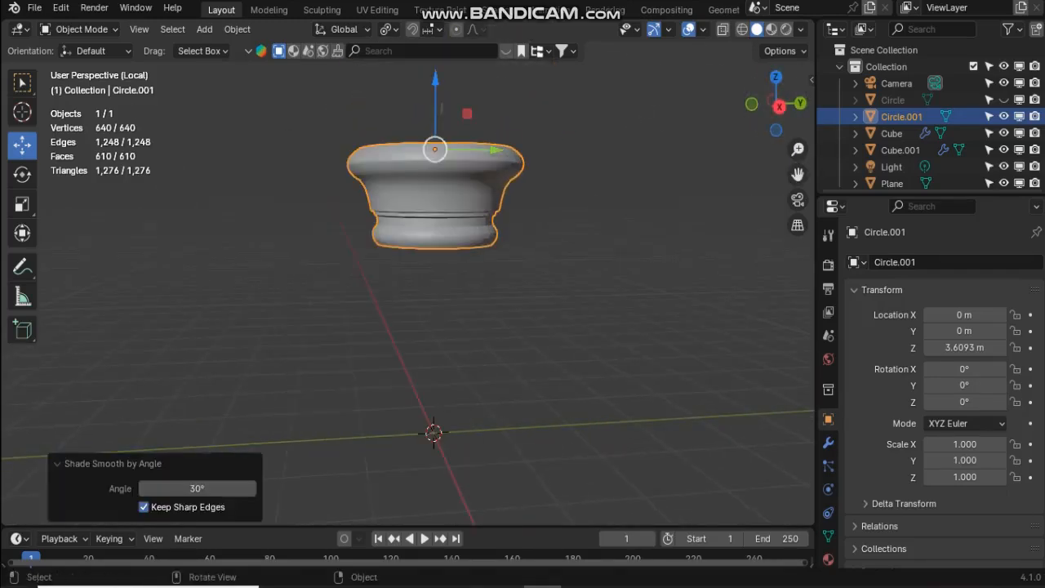
{"action": "scroll", "coordinate": [408, 286], "scroll_direction": "up", "scroll_amount": 2}
{"action": "key", "text": "slash"}
Raise the capital about 1.93 m along Z above the arch blocks
{"action": "scroll", "coordinate": [408, 286], "scroll_direction": "down", "scroll_amount": 4}
{"action": "left_click_drag", "start_coordinate": [768, 106], "coordinate": [849, 123]}
{"action": "left_click_drag", "start_coordinate": [516, 204], "coordinate": [515, 61]}
{"action": "left_click_drag", "start_coordinate": [797, 175], "coordinate": [722, 228]}
{"action": "scroll", "coordinate": [408, 294], "scroll_direction": "up", "scroll_amount": 2}
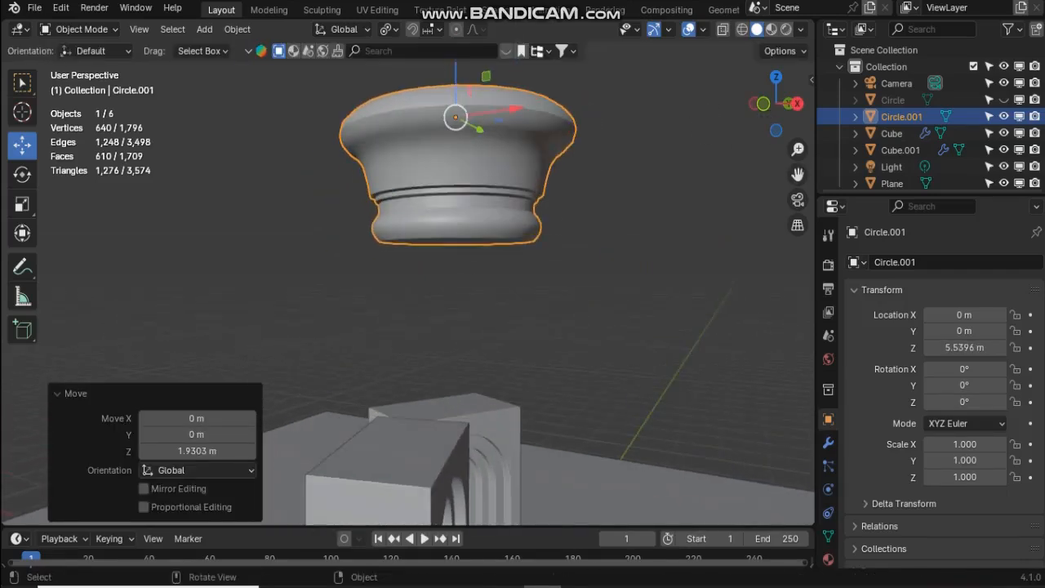
Add a 32-vertex mesh circle and raise it about 4.45 m to the base of the capital
{"action": "left_click", "coordinate": [204, 29]}
{"action": "mouse_move", "coordinate": [227, 48]}
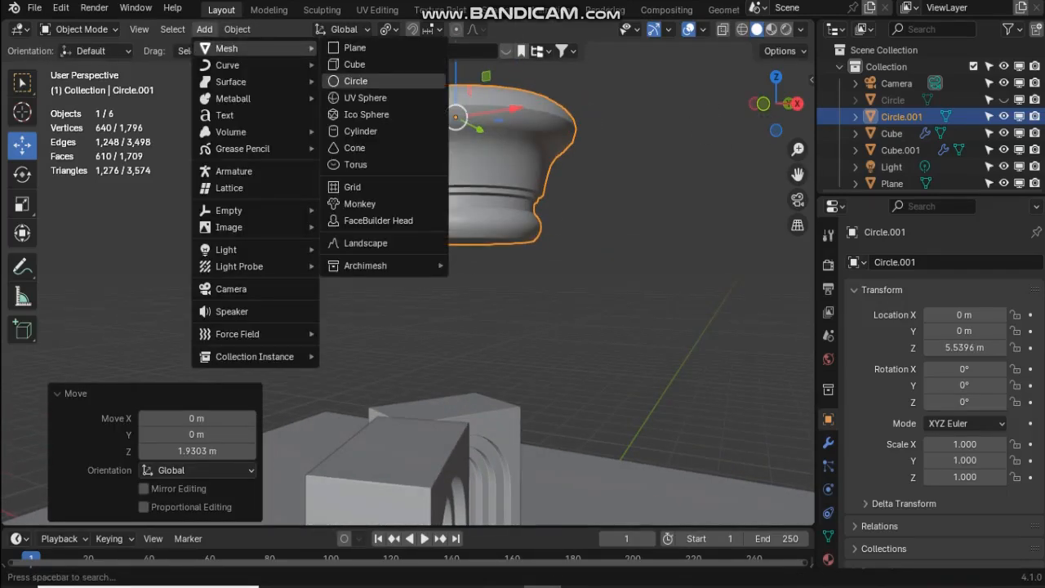
{"action": "left_click", "coordinate": [356, 80]}
{"action": "scroll", "coordinate": [538, 294], "scroll_direction": "down", "scroll_amount": 3}
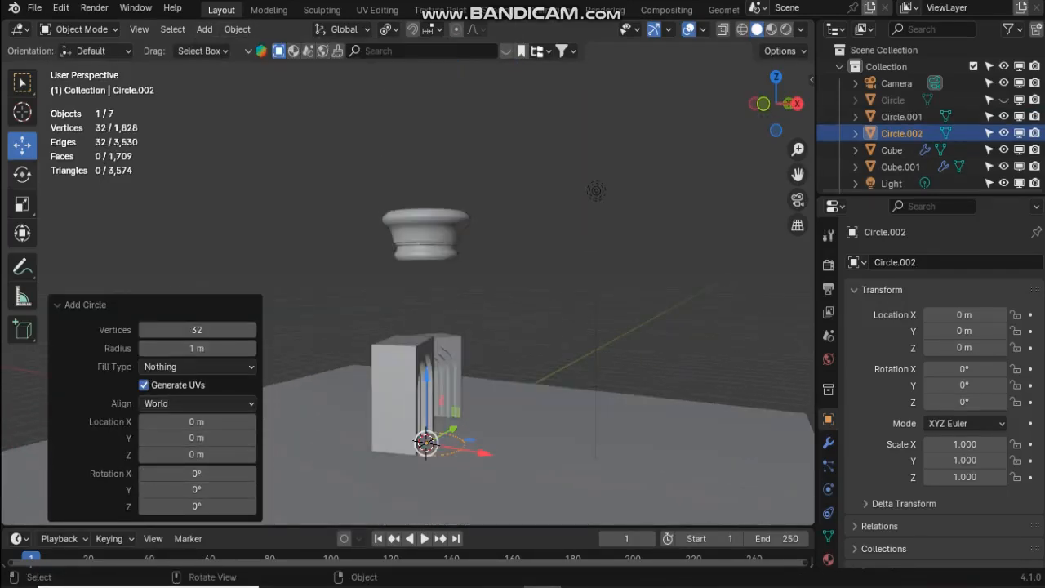
{"action": "left_click_drag", "start_coordinate": [426, 377], "coordinate": [425, 308]}
{"action": "scroll", "coordinate": [408, 294], "scroll_direction": "up", "scroll_amount": 7}
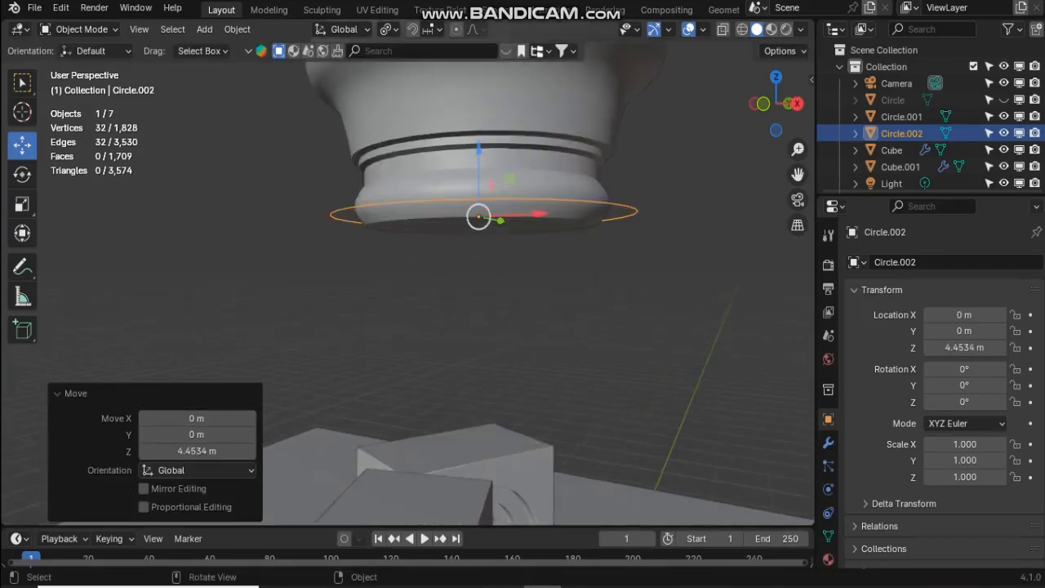
Scale the circle to about 0.697 and align it with the capital's underside at about 4.384 m height
{"action": "key", "text": "s"}
{"action": "left_click", "coordinate": [672, 240]}
{"action": "left_click_drag", "start_coordinate": [479, 152], "coordinate": [514, 139]}
{"action": "scroll", "coordinate": [723, 250], "scroll_direction": "up", "scroll_amount": 3}
{"action": "key", "text": "s"}
{"action": "left_click", "coordinate": [706, 246]}
{"action": "scroll", "coordinate": [514, 143], "scroll_direction": "up", "scroll_amount": 1}
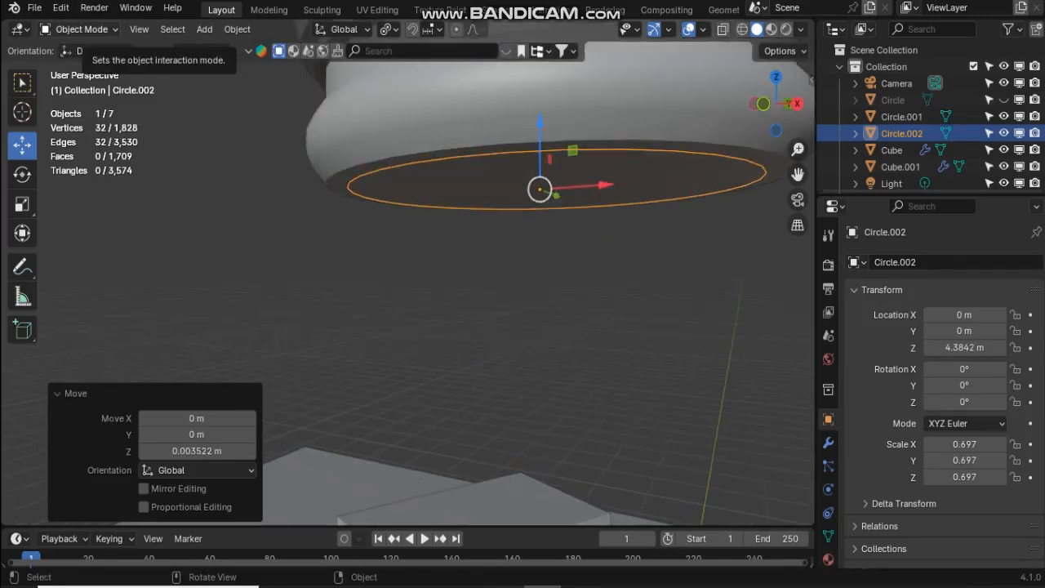
Delete the circle's existing vertices in Edit Mode and add a 12-vertex circle in their place
{"action": "scroll", "coordinate": [409, 278], "scroll_direction": "down", "scroll_amount": 3}
{"action": "key", "text": "Tab"}
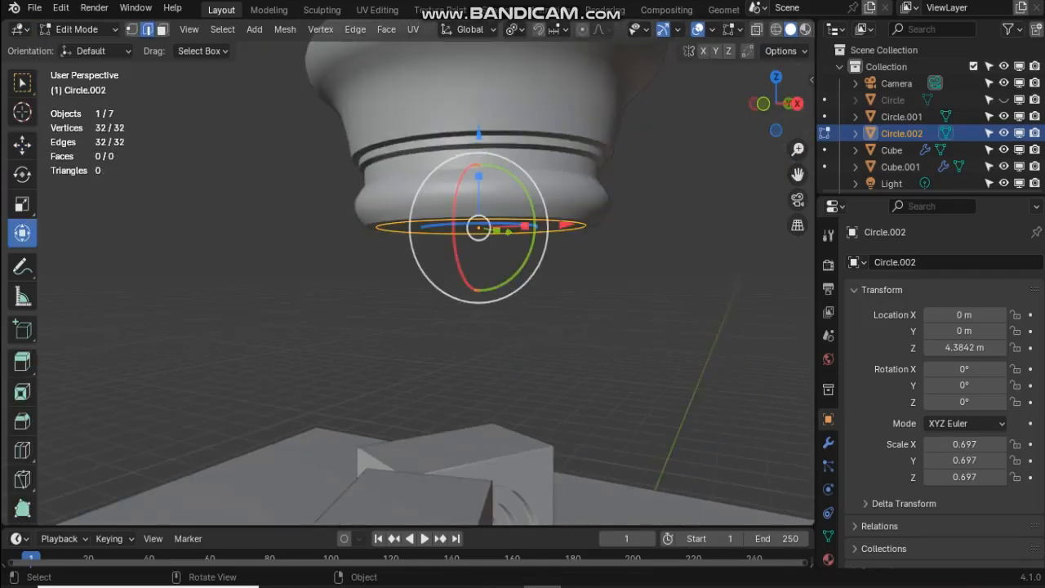
{"action": "key", "text": "x"}
{"action": "left_click", "coordinate": [280, 193]}
{"action": "scroll", "coordinate": [280, 193], "scroll_direction": "down", "scroll_amount": 5}
{"action": "left_click", "coordinate": [254, 29]}
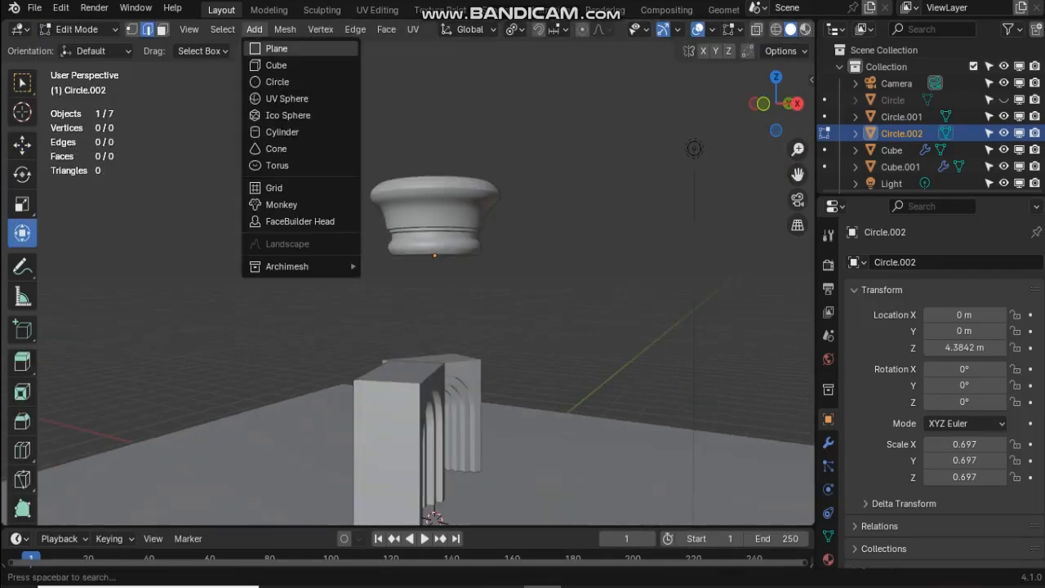
{"action": "left_click", "coordinate": [277, 82]}
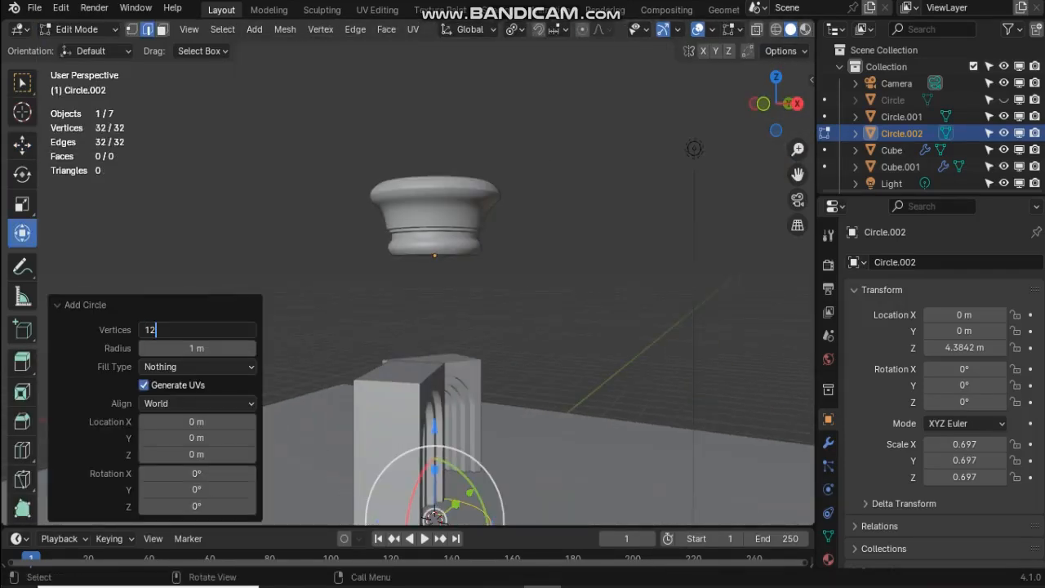
Move the 12-vertex circle up to the capital's underside, scale it to about 0.718 and lower it about 0.01 m
{"action": "left_click", "coordinate": [22, 145]}
{"action": "left_click_drag", "start_coordinate": [434, 453], "coordinate": [434, 187]}
{"action": "scroll", "coordinate": [435, 188], "scroll_direction": "up", "scroll_amount": 4}
{"action": "key", "text": "s"}
{"action": "left_click", "coordinate": [687, 299]}
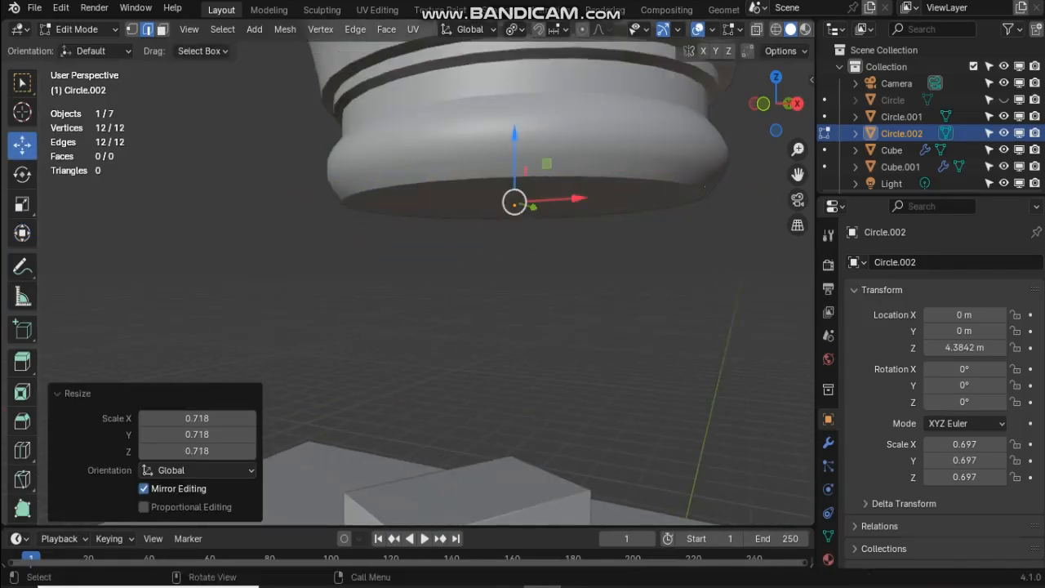
{"action": "left_click_drag", "start_coordinate": [515, 134], "coordinate": [514, 137]}
{"action": "left_click_drag", "start_coordinate": [777, 116], "coordinate": [780, 168]}
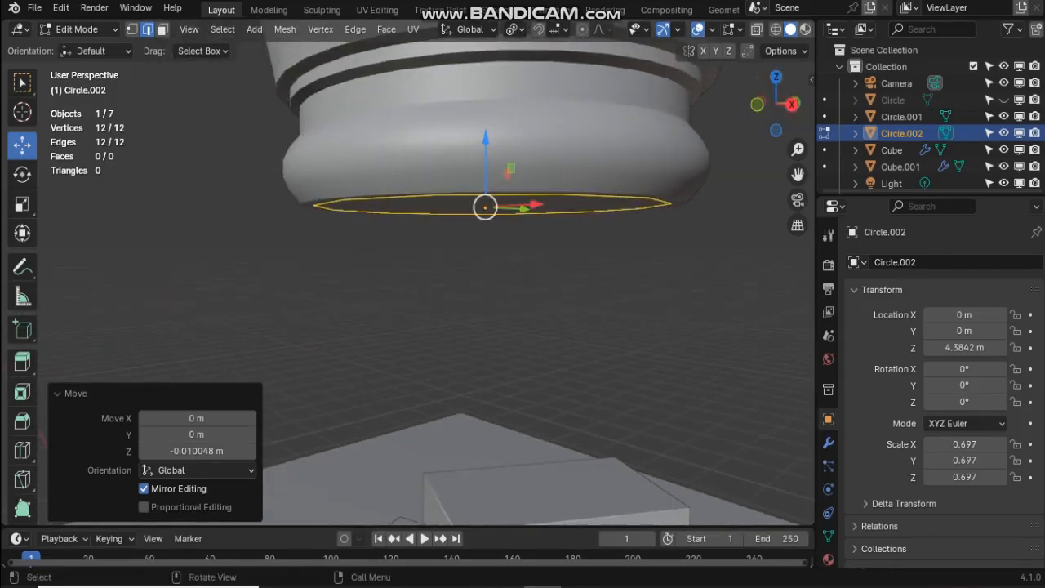
Extrude the 12-sided ring about 0.179 m down along Z to form the shaft's top band
{"action": "key", "text": "e"}
{"action": "key", "text": "z"}
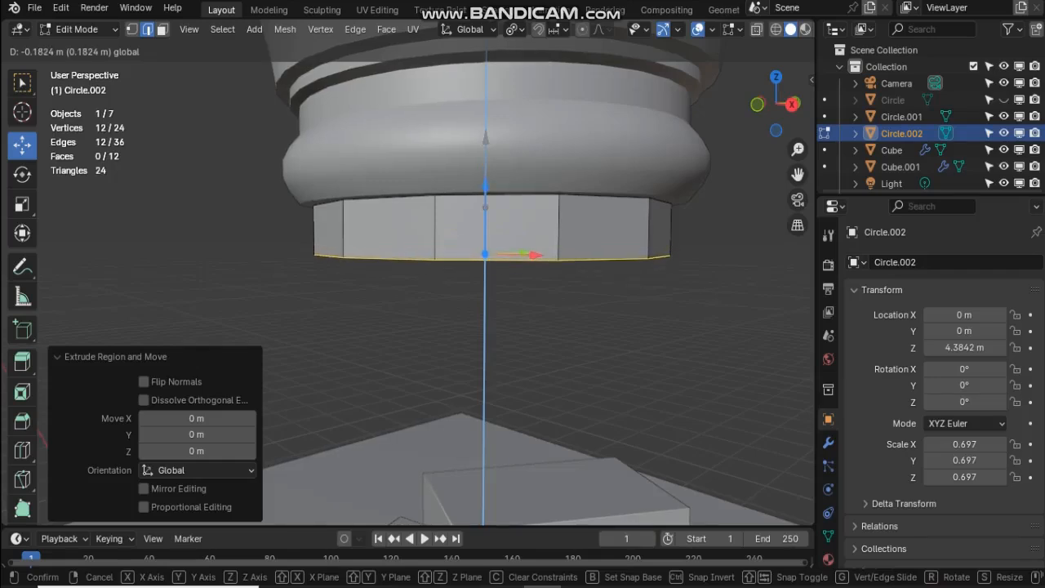
{"action": "left_click_drag", "start_coordinate": [485, 188], "coordinate": [485, 185]}
{"action": "scroll", "coordinate": [485, 228], "scroll_direction": "down", "scroll_amount": 2}
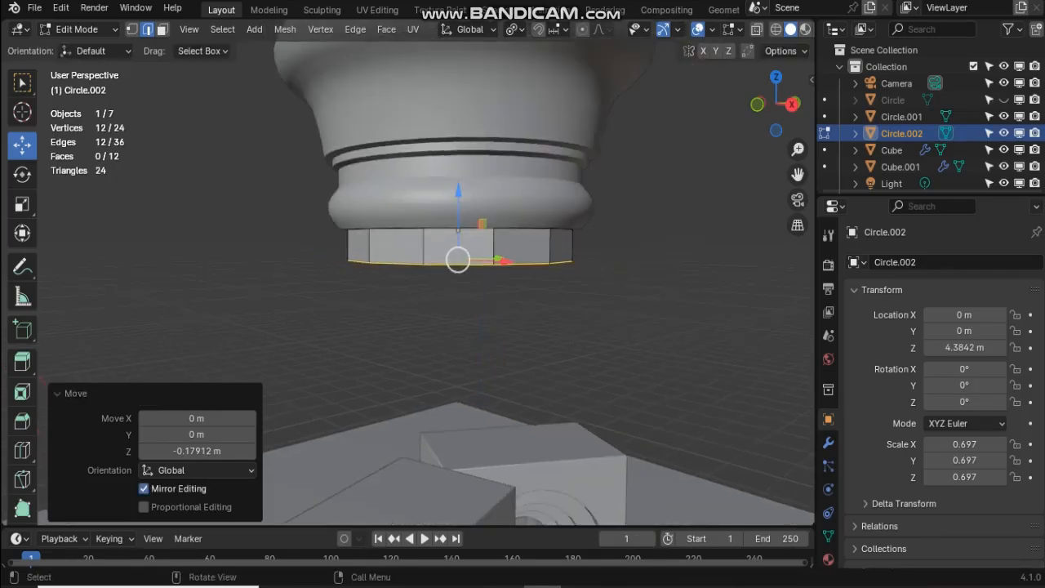
Extrude the band's lower edge about 4.47 m down along Z to form the column shaft
{"action": "scroll", "coordinate": [458, 245], "scroll_direction": "up", "scroll_amount": 1}
{"action": "left_click_drag", "start_coordinate": [776, 103], "coordinate": [834, 88]}
{"action": "scroll", "coordinate": [458, 261], "scroll_direction": "down", "scroll_amount": 4}
{"action": "scroll", "coordinate": [450, 261], "scroll_direction": "down", "scroll_amount": 3}
{"action": "middle_click_drag", "start_coordinate": [450, 262], "coordinate": [397, 269]}
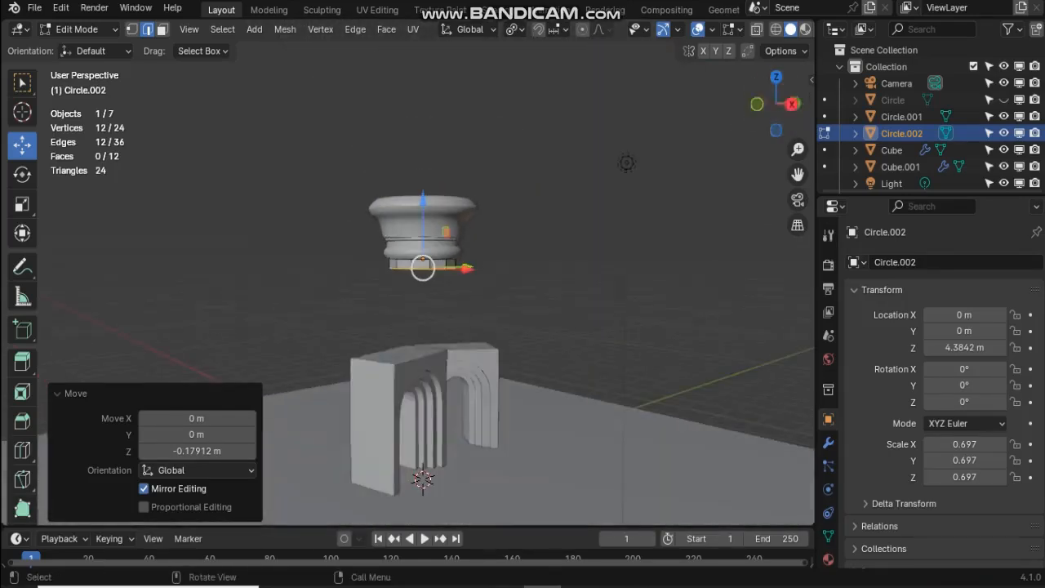
{"action": "key", "text": "e"}
{"action": "right_click", "coordinate": [423, 204]}
{"action": "left_click_drag", "start_coordinate": [423, 204], "coordinate": [423, 424]}
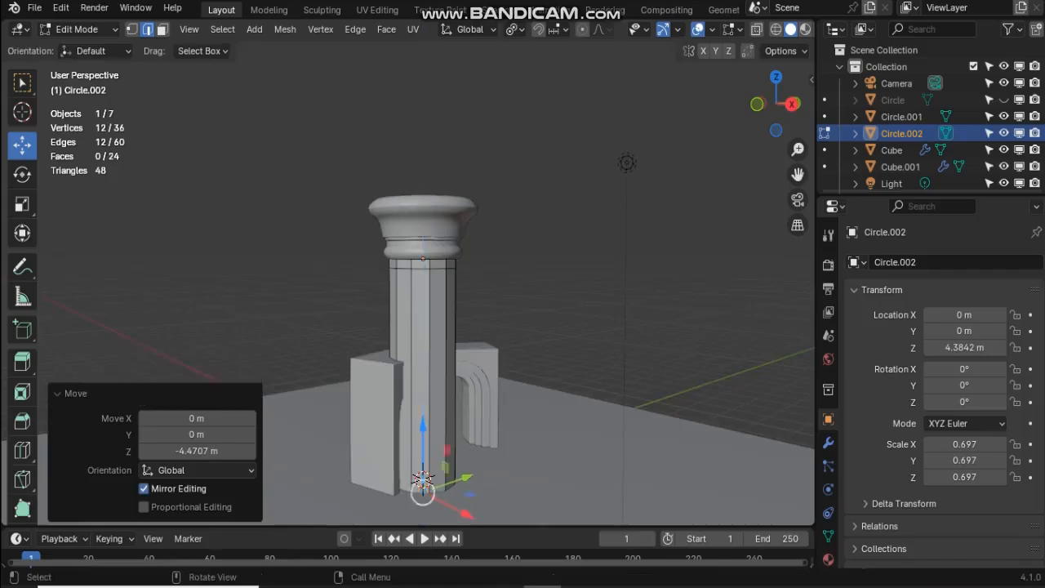
In the right orthographic view, lower the shaft's bottom edge a further 3.816 m along Z
{"action": "scroll", "coordinate": [423, 425], "scroll_direction": "down", "scroll_amount": 3}
{"action": "key", "text": "KP_3"}
{"action": "key", "text": "g"}
{"action": "key", "text": "z"}
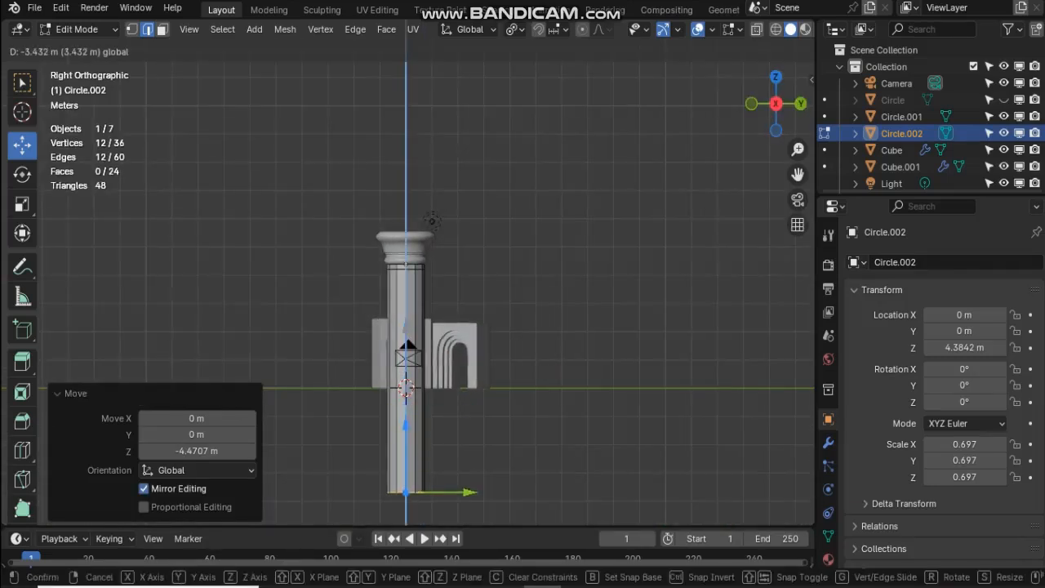
{"action": "left_click", "coordinate": [405, 434]}
{"action": "scroll", "coordinate": [408, 283], "scroll_direction": "up", "scroll_amount": 4}
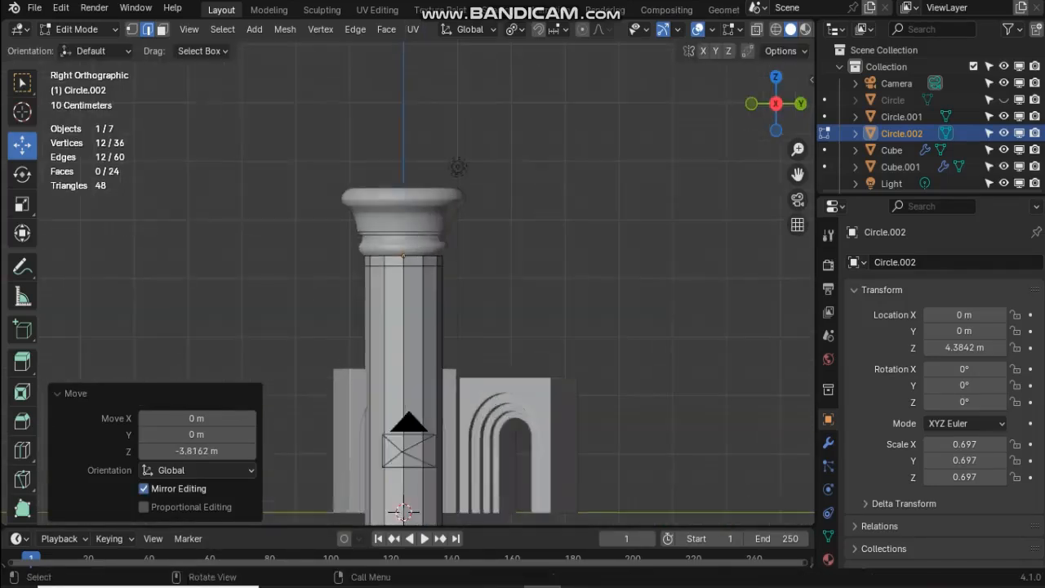
Extrude the shaft's bottom edge about 0.24 m down along Z to form a bottom band
{"action": "scroll", "coordinate": [407, 283], "scroll_direction": "down", "scroll_amount": 4}
{"action": "middle_click_drag", "start_coordinate": [406, 435], "coordinate": [423, 267], "text": "shift"}
{"action": "scroll", "coordinate": [407, 283], "scroll_direction": "up", "scroll_amount": 3}
{"action": "key", "text": "e"}
{"action": "key", "text": "z"}
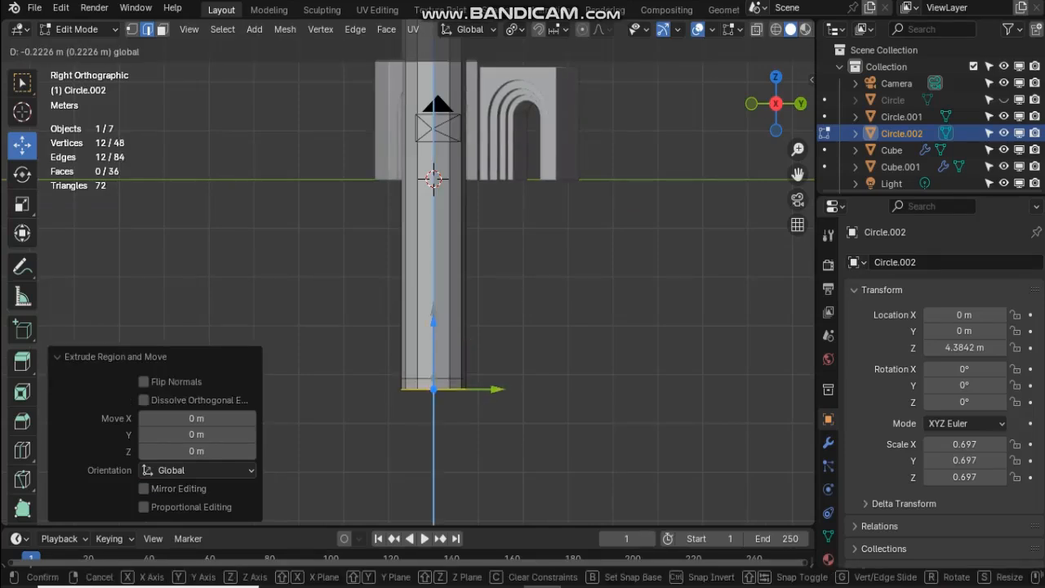
{"action": "left_click", "coordinate": [423, 278]}
{"action": "left_click_drag", "start_coordinate": [776, 103], "coordinate": [894, 117]}
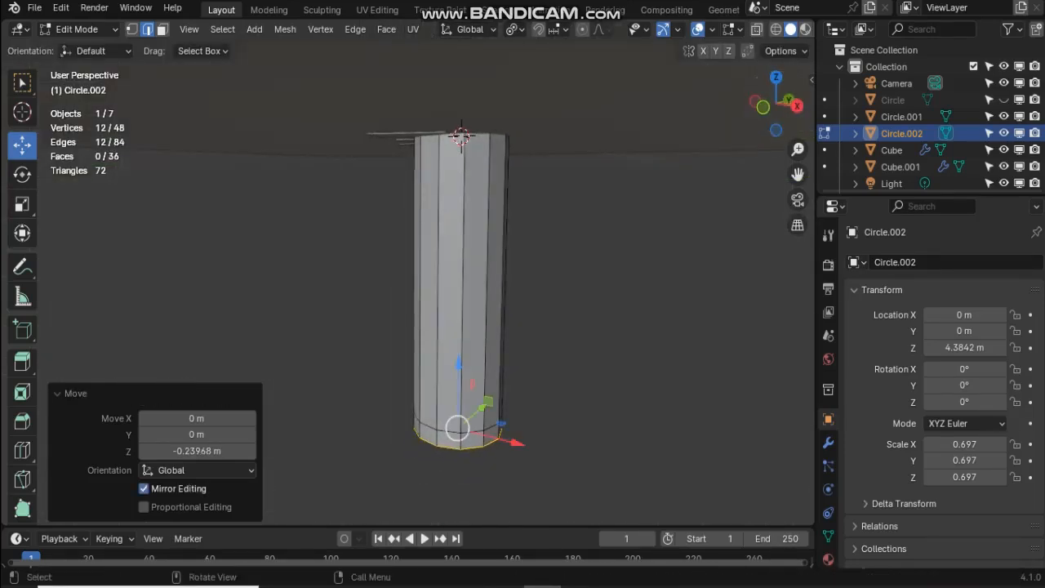
Show the scene in wireframe and select the shaft's twelve long side faces in face select mode
{"action": "key", "text": "z"}
{"action": "left_click", "coordinate": [227, 205]}
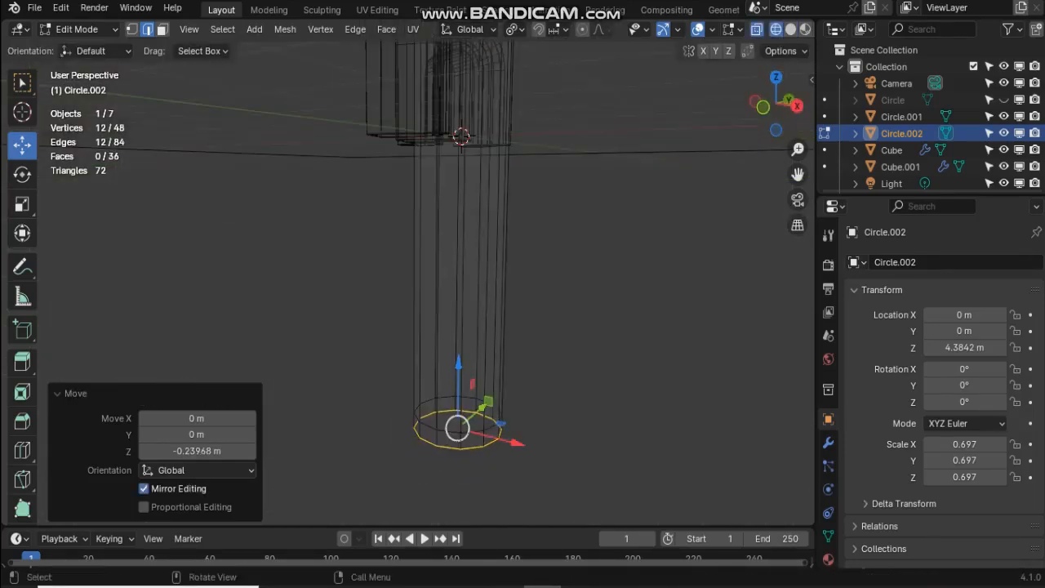
{"action": "left_click_drag", "start_coordinate": [351, 245], "coordinate": [555, 314]}
{"action": "key", "text": "1"}
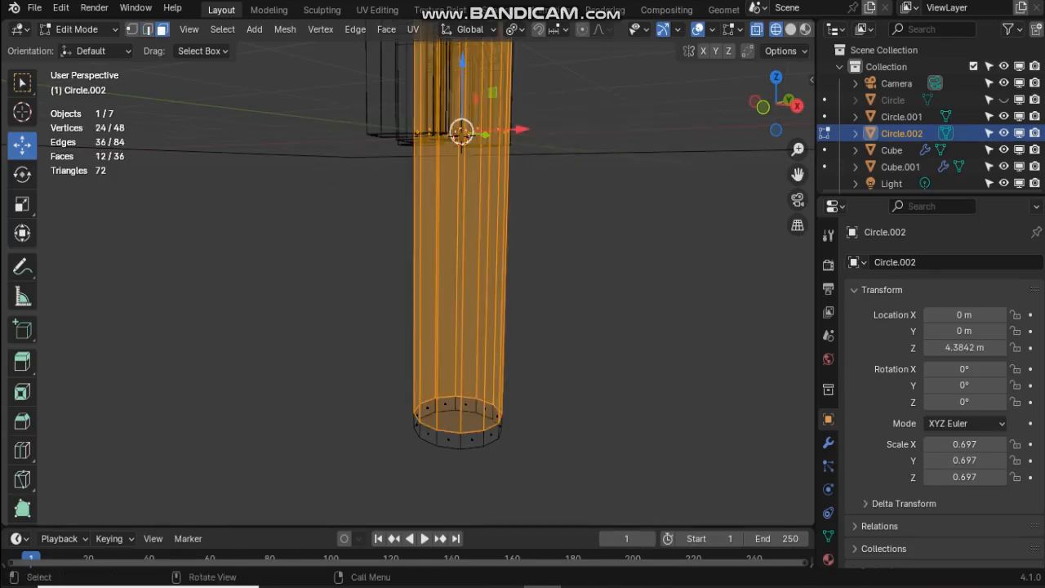
{"action": "left_click_drag", "start_coordinate": [798, 174], "coordinate": [762, 448]}
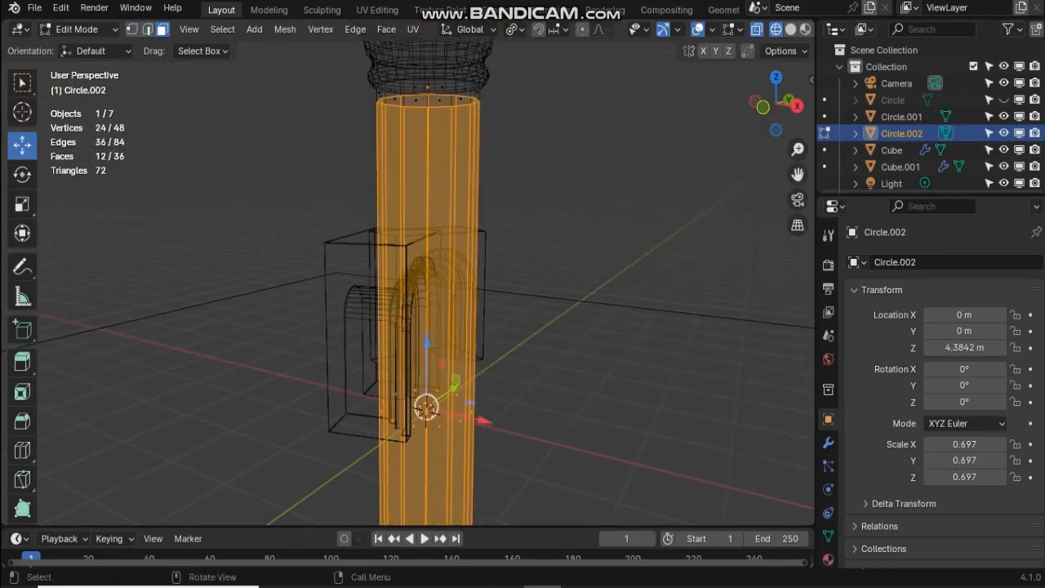
{"action": "key", "text": "ctrl+f"}
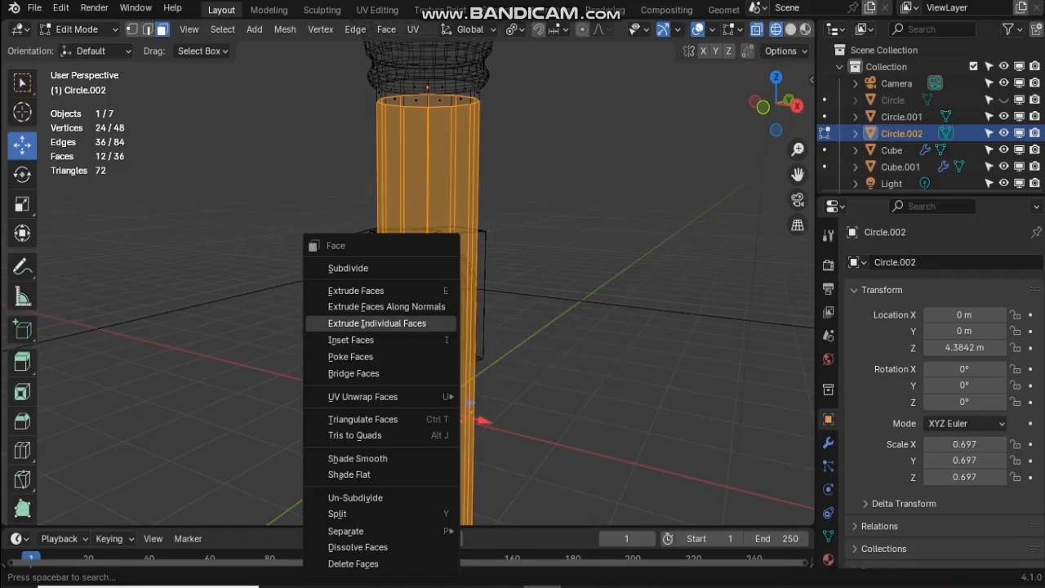
{"action": "left_click", "coordinate": [394, 306]}
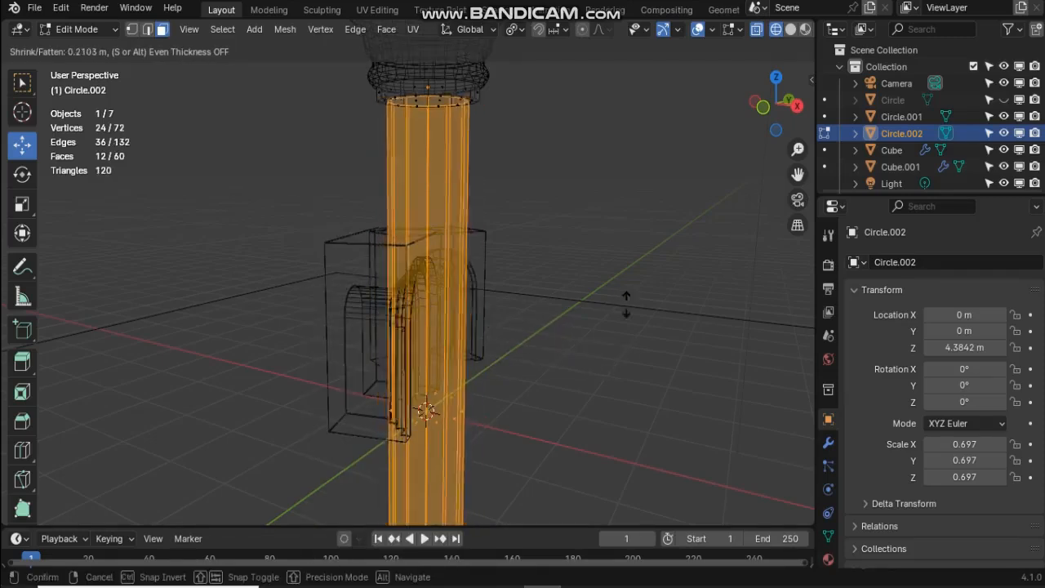
{"action": "key", "text": "Escape"}
{"action": "key", "text": "ctrl+z"}
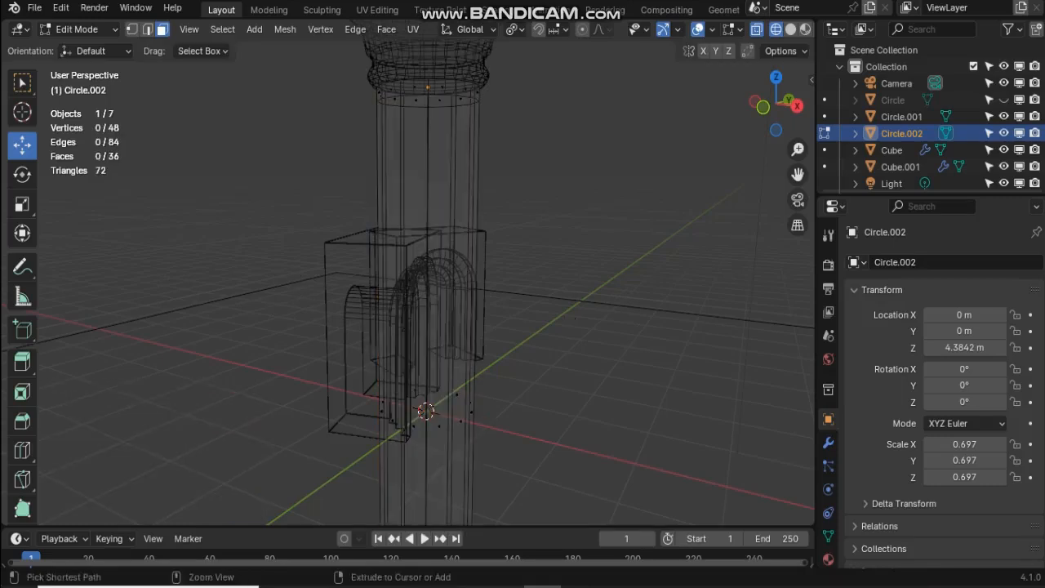
Circle-select the shaft's twelve long side faces and extrude them as individual faces with a 0 m offset
{"action": "key", "text": "c"}
{"action": "mouse_move", "coordinate": [473, 372]}
{"action": "left_mouse_down"}
{"action": "mouse_move", "coordinate": [434, 392]}
{"action": "mouse_move", "coordinate": [406, 448]}
{"action": "left_mouse_up"}
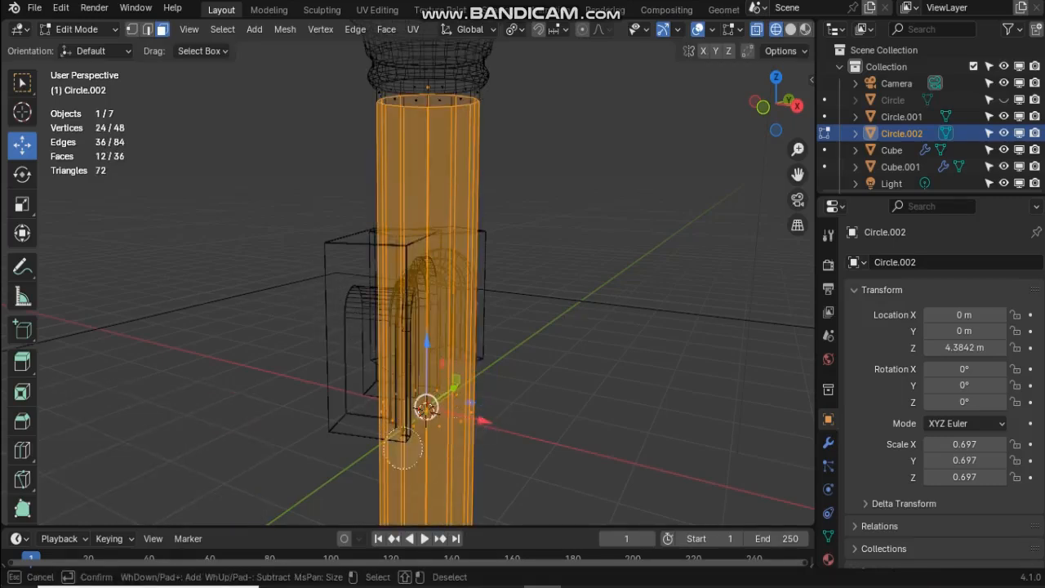
{"action": "right_click", "coordinate": [417, 319]}
{"action": "left_click", "coordinate": [386, 29]}
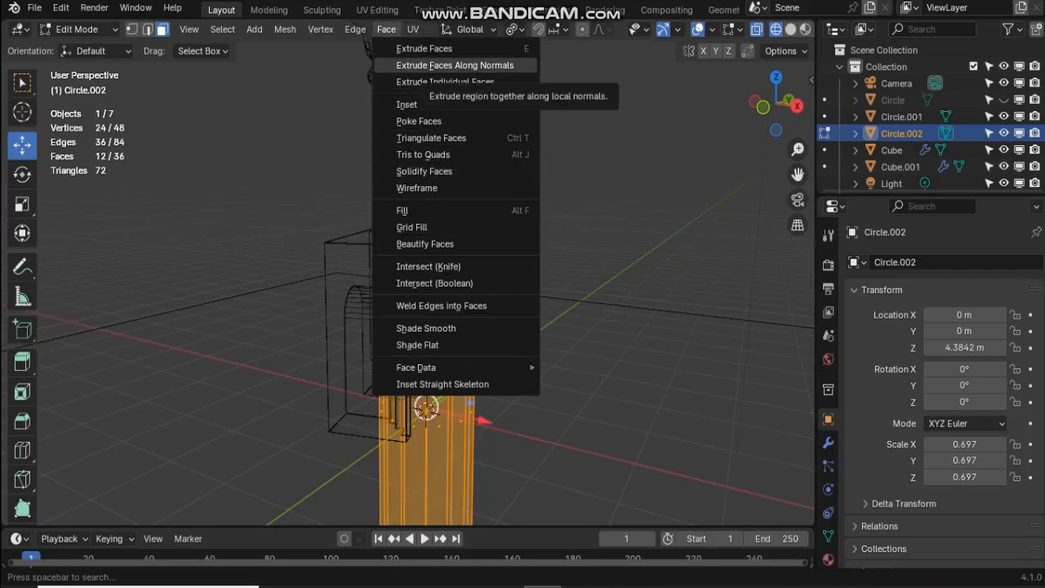
{"action": "left_click", "coordinate": [354, 28]}
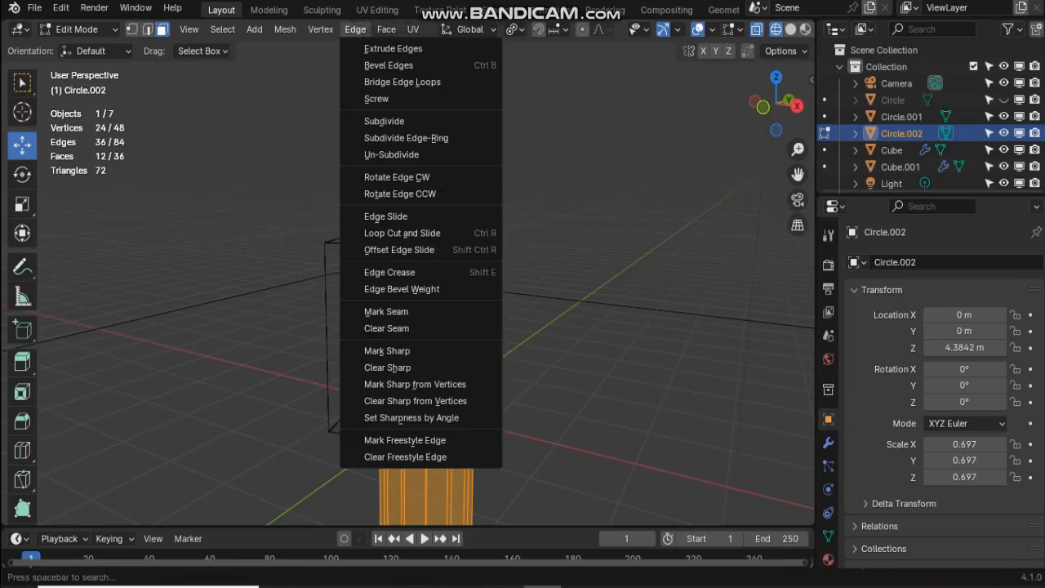
{"action": "mouse_move", "coordinate": [320, 28]}
{"action": "mouse_move", "coordinate": [285, 29]}
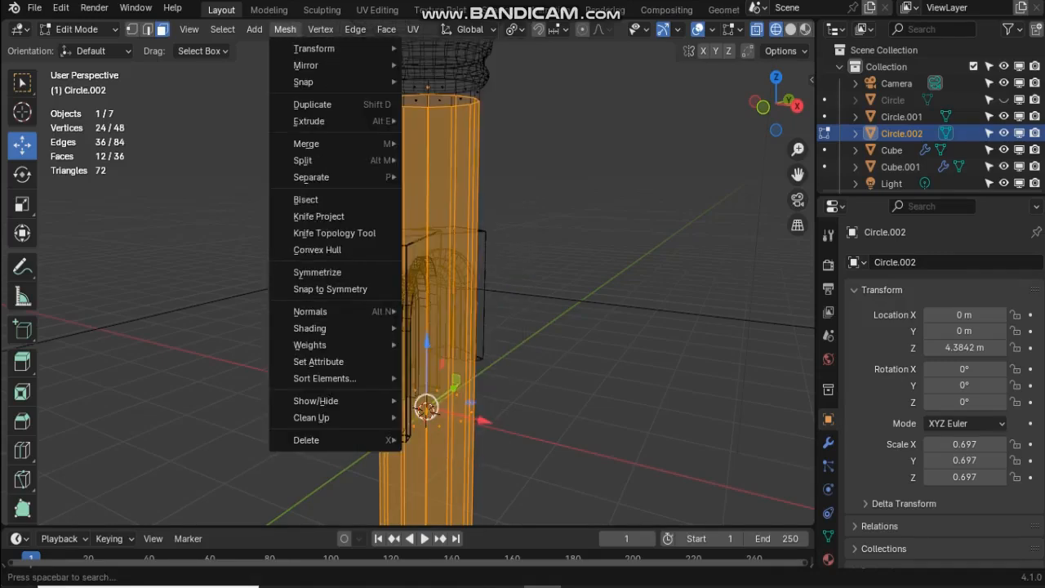
{"action": "mouse_move", "coordinate": [318, 121]}
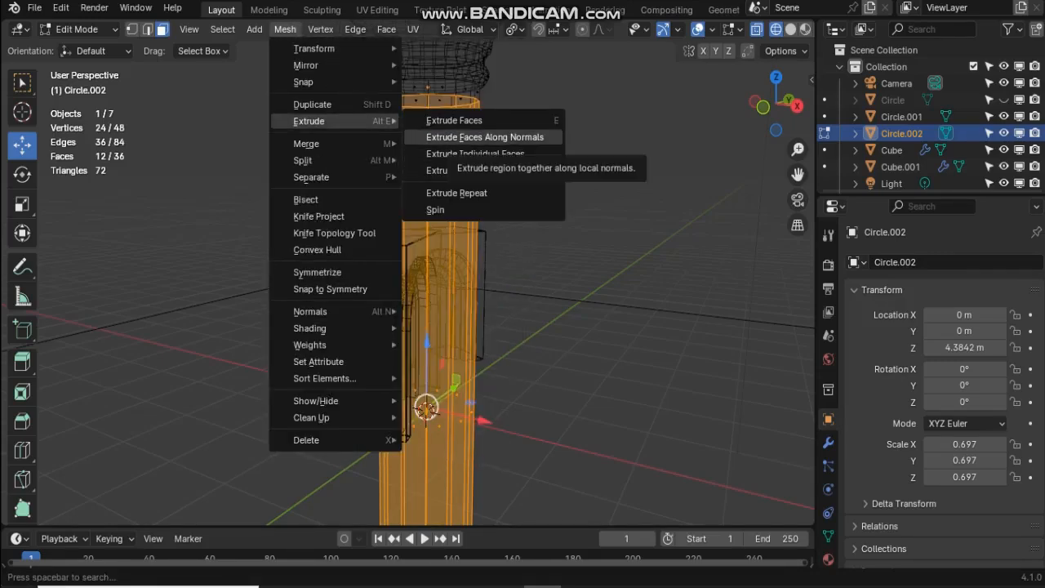
{"action": "left_click", "coordinate": [482, 153]}
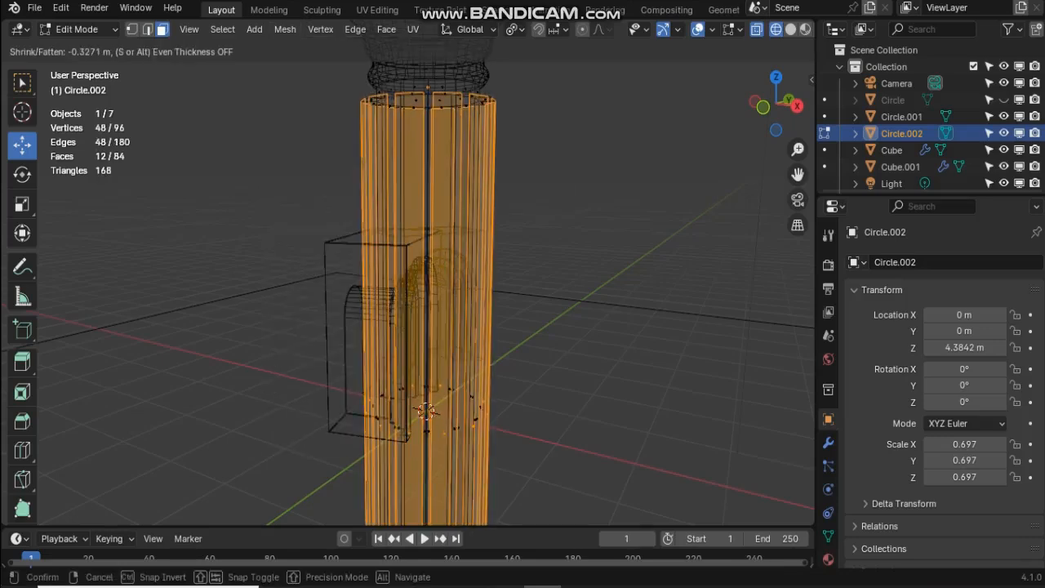
{"action": "right_click", "coordinate": [427, 410]}
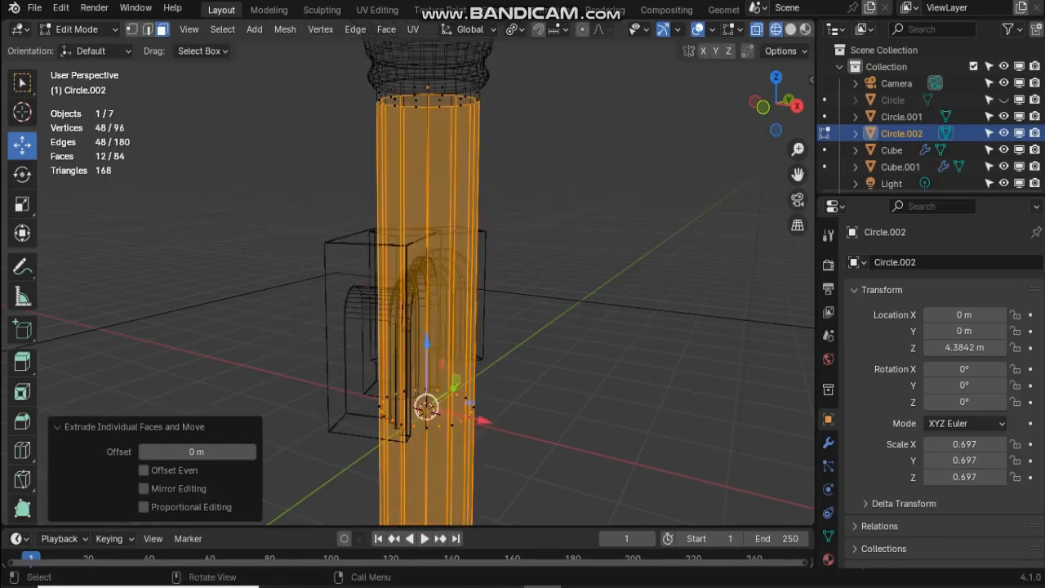
Using Individual Origins as pivot, scale the extruded faces to about 0.753 and stretch them about 1.302 along Z
{"action": "key", "text": "s"}
{"action": "right_click", "coordinate": [621, 204]}
{"action": "left_click", "coordinate": [515, 30]}
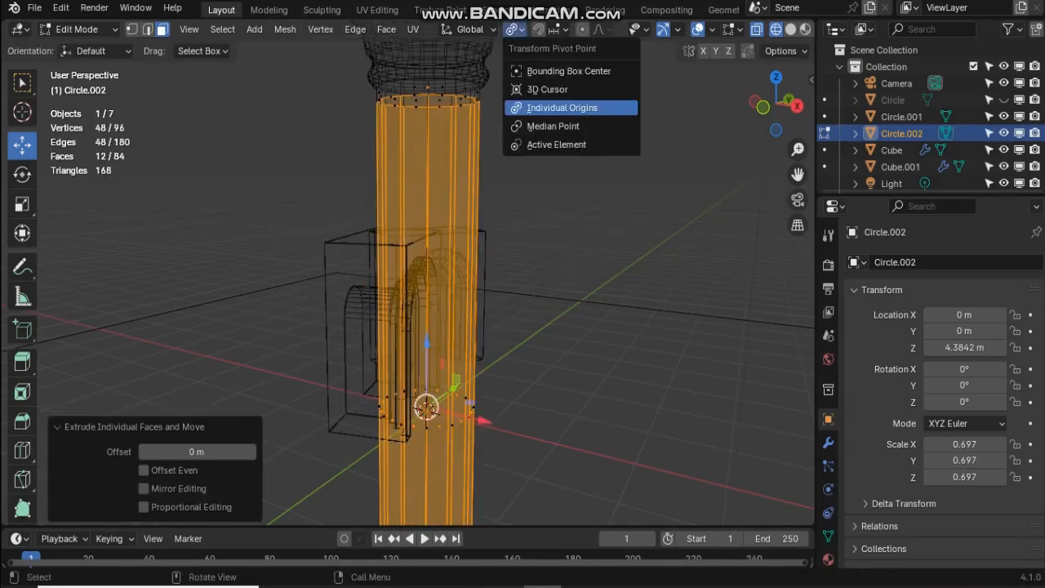
{"action": "left_click", "coordinate": [562, 107]}
{"action": "key", "text": "s"}
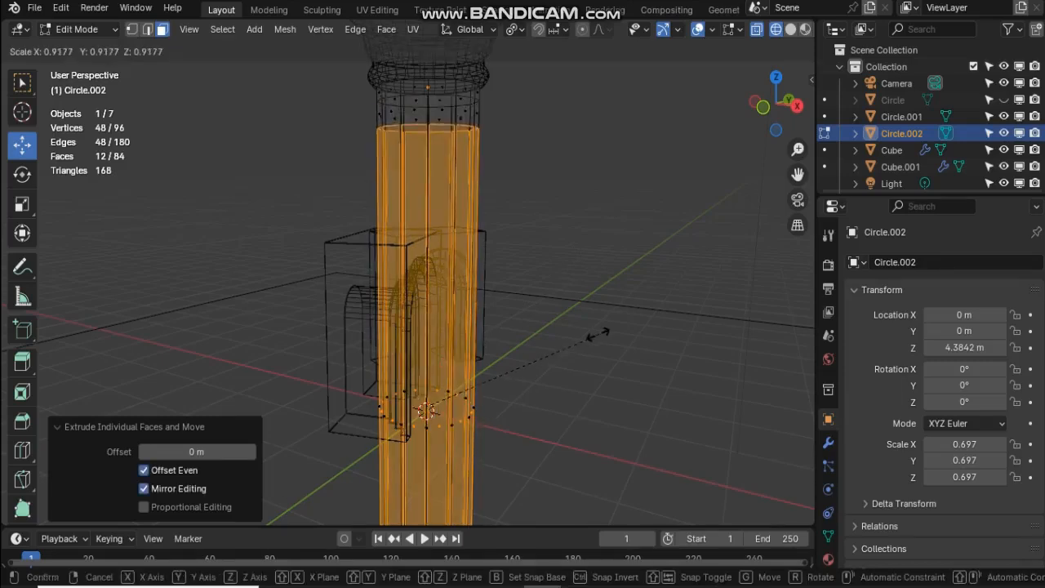
{"action": "left_click", "coordinate": [557, 322]}
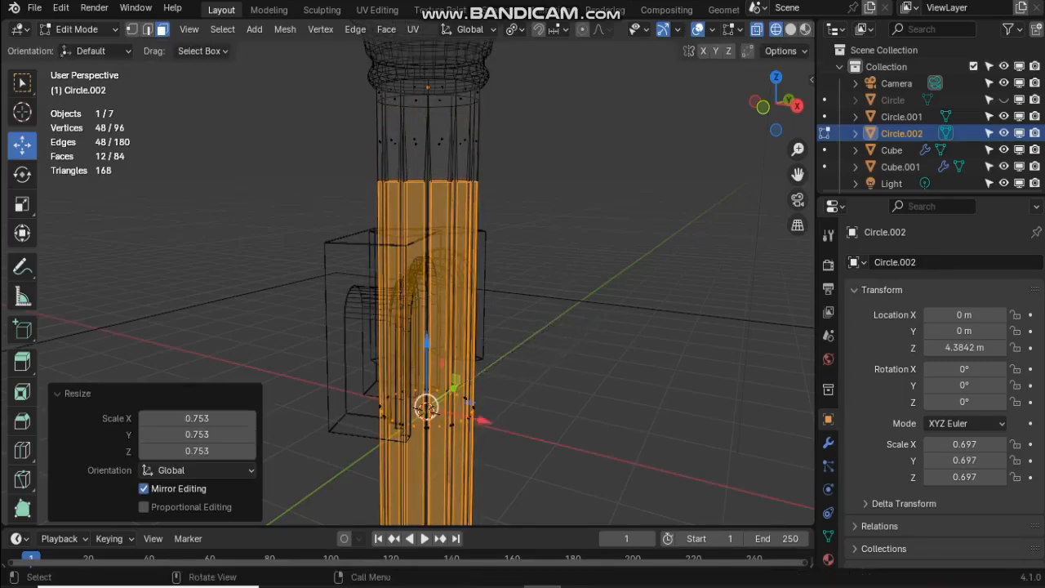
{"action": "key", "text": "s"}
{"action": "key", "text": "z"}
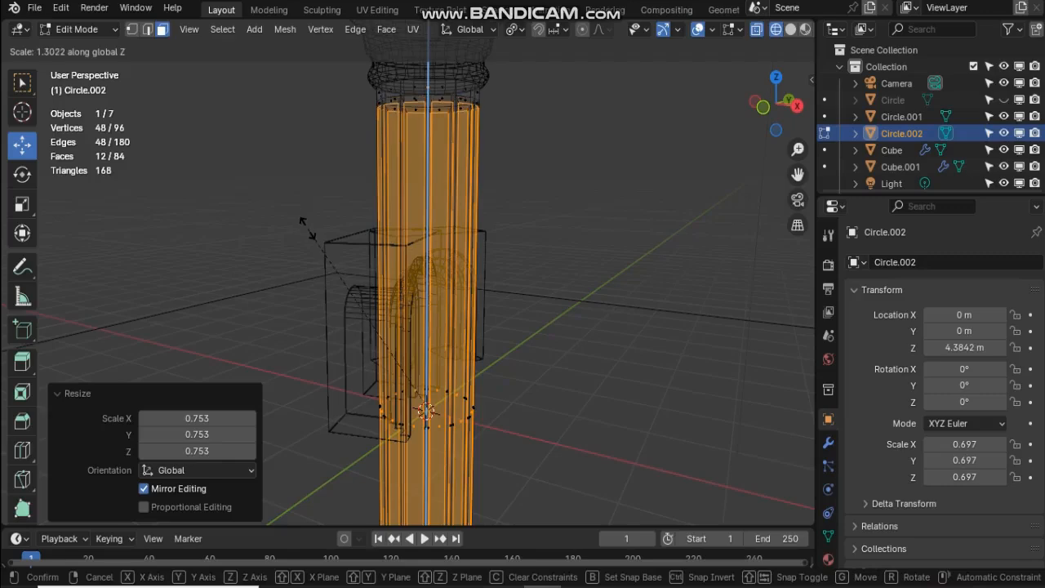
{"action": "left_click", "coordinate": [307, 228]}
Scale the shaft's inset panel faces uniformly to about 0.99
{"action": "scroll", "coordinate": [307, 228], "scroll_direction": "up", "scroll_amount": 2}
{"action": "left_click_drag", "start_coordinate": [774, 122], "coordinate": [722, 111]}
{"action": "left_click_drag", "start_coordinate": [797, 174], "coordinate": [798, 214]}
{"action": "scroll", "coordinate": [407, 283], "scroll_direction": "up", "scroll_amount": 2}
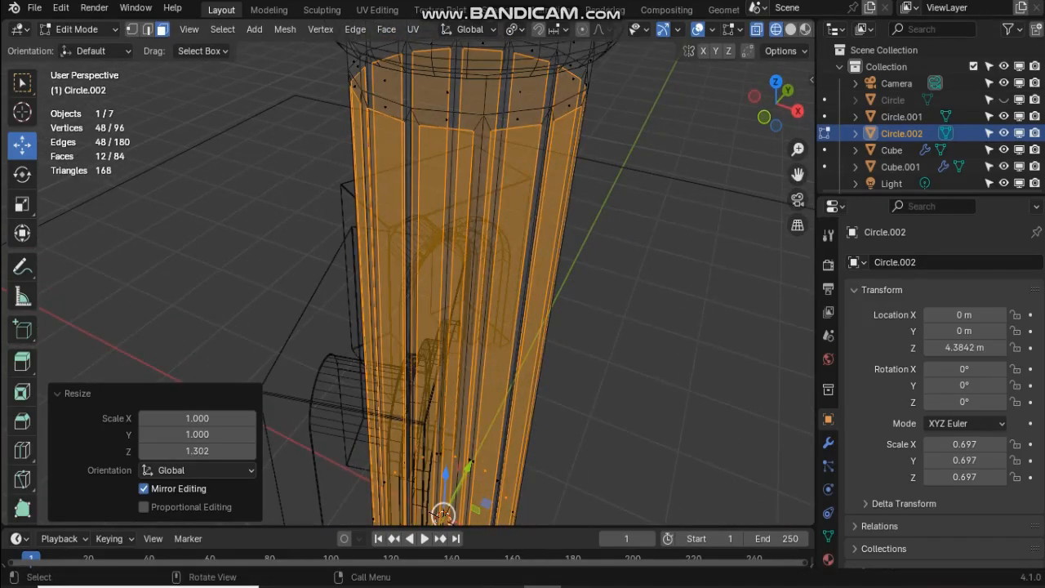
{"action": "key", "text": "s"}
{"action": "key", "text": "Return"}
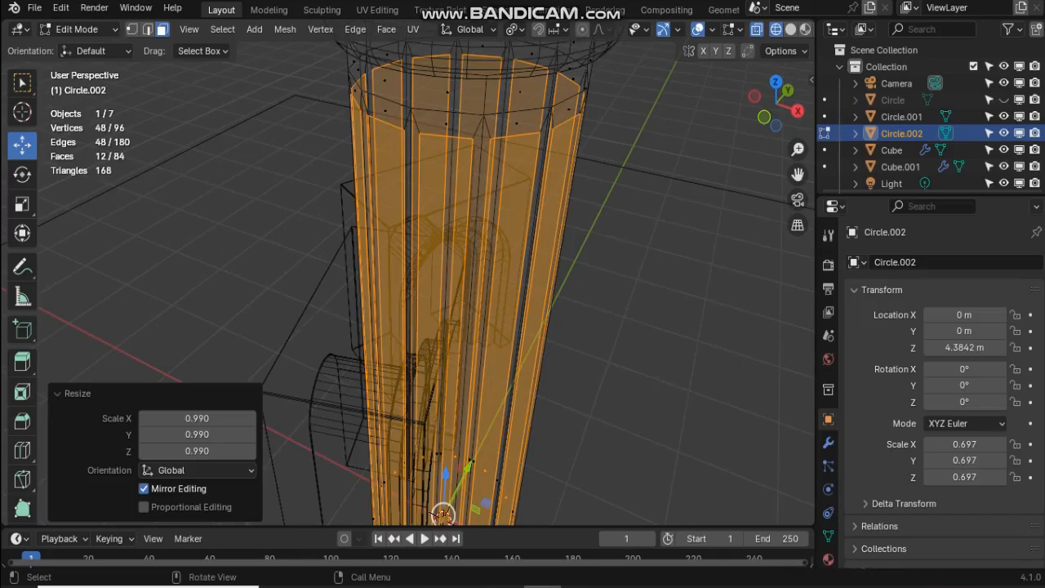
Extrude the panel faces in place and scale them to about 0.916 around Individual Origins
{"action": "key", "text": "e"}
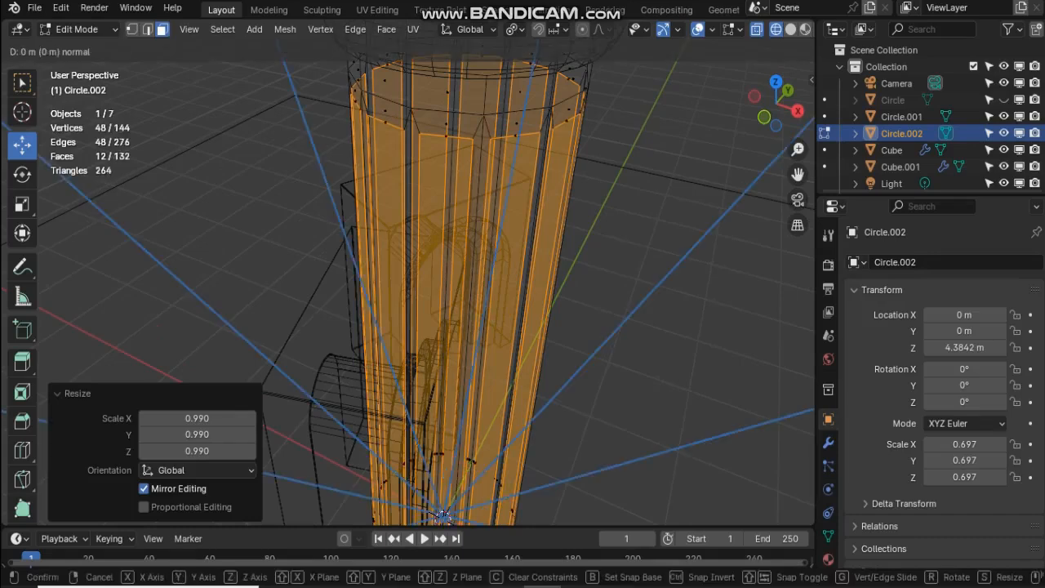
{"action": "key", "text": "Escape"}
{"action": "key", "text": "s"}
{"action": "key", "text": "Escape"}
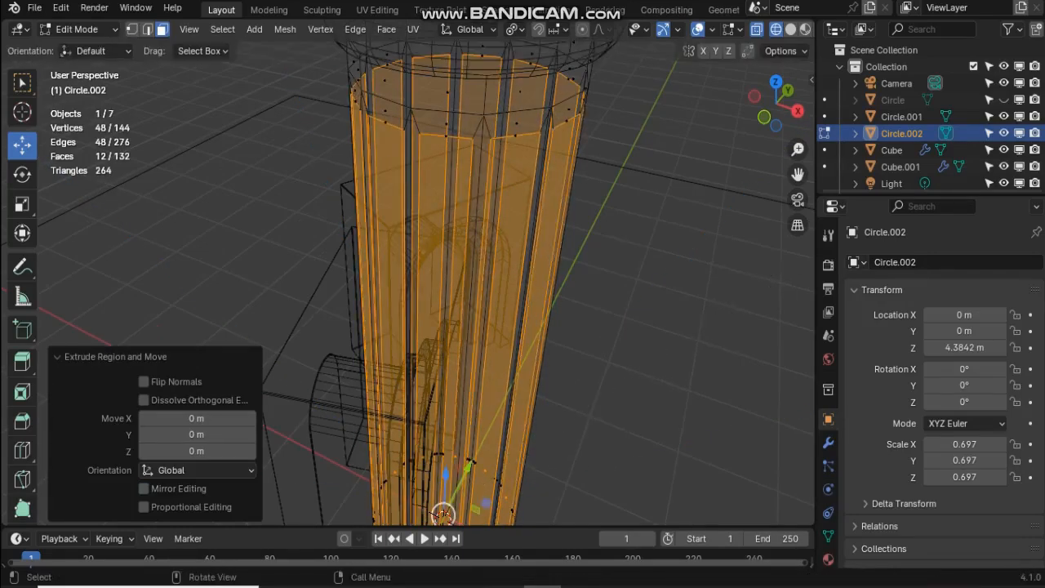
{"action": "left_click", "coordinate": [515, 30]}
{"action": "left_click", "coordinate": [562, 108]}
{"action": "key", "text": "s"}
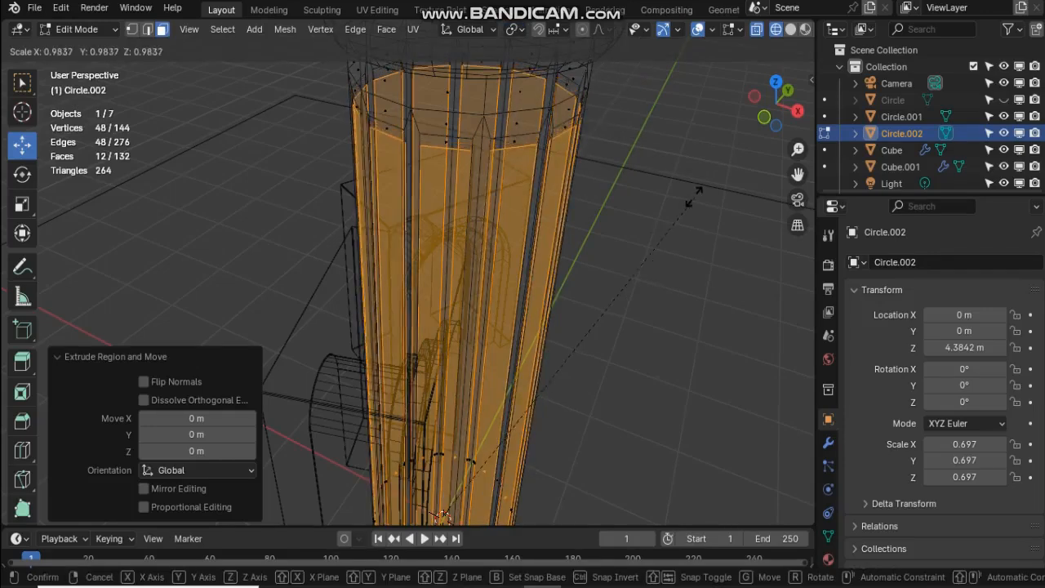
{"action": "left_click", "coordinate": [616, 174]}
Stretch the inner panel faces along Z by about 1.083
{"action": "scroll", "coordinate": [616, 174], "scroll_direction": "down", "scroll_amount": 3}
{"action": "left_click_drag", "start_coordinate": [776, 104], "coordinate": [771, 106]}
{"action": "key", "text": "s"}
{"action": "key", "text": "z"}
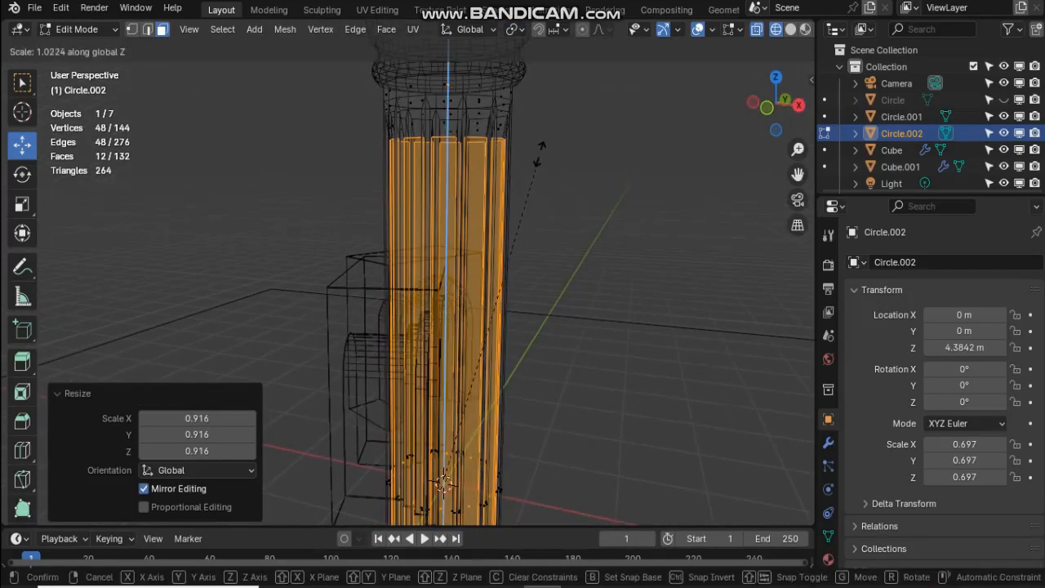
{"action": "left_click", "coordinate": [538, 134]}
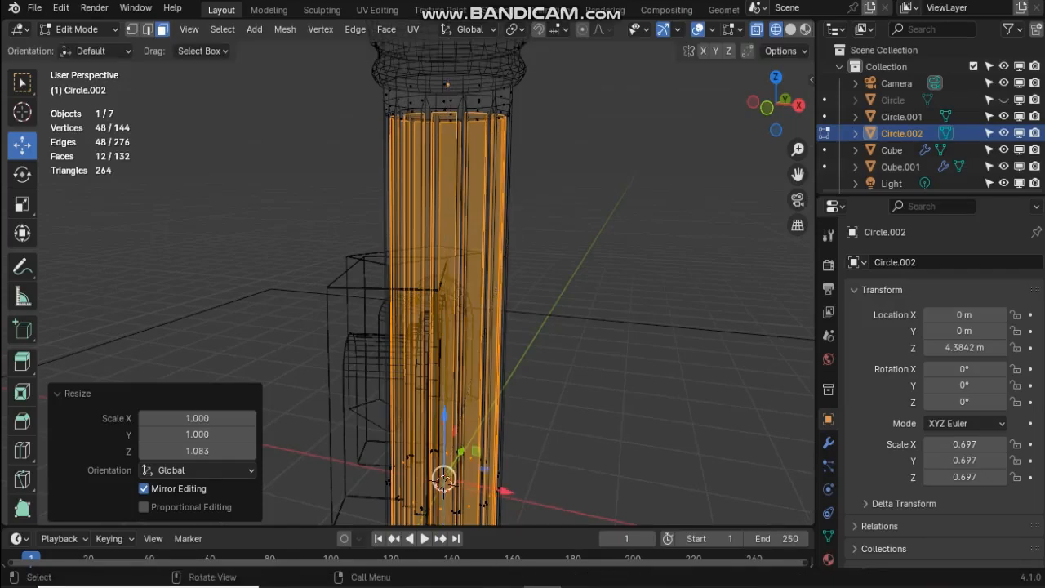
Leave mesh editing of the shaft and return to Object Mode
{"action": "key", "text": "alt+Tab"}
{"action": "left_click", "coordinate": [816, 55]}
{"action": "left_click_drag", "start_coordinate": [774, 103], "coordinate": [768, 168]}
{"action": "scroll", "coordinate": [431, 281], "scroll_direction": "up", "scroll_amount": 3}
{"action": "left_click_drag", "start_coordinate": [776, 98], "coordinate": [763, 139]}
{"action": "left_click", "coordinate": [77, 29]}
{"action": "left_click", "coordinate": [77, 44]}
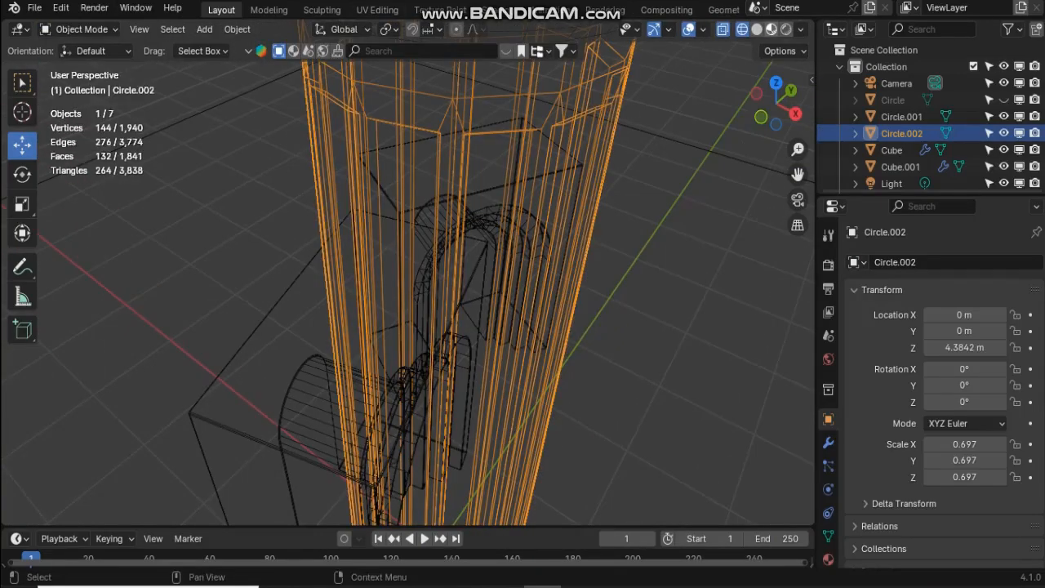
Preview the shaft with material shading, set the viewport to solid shading and examine the recessed panels
{"action": "left_click", "coordinate": [770, 29]}
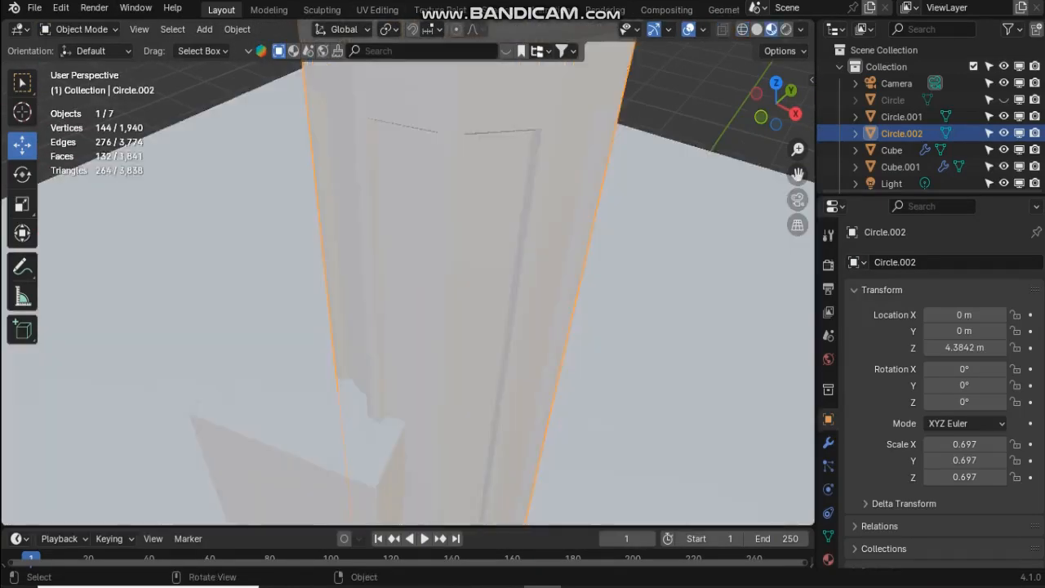
{"action": "scroll", "coordinate": [408, 294], "scroll_direction": "down", "scroll_amount": 3}
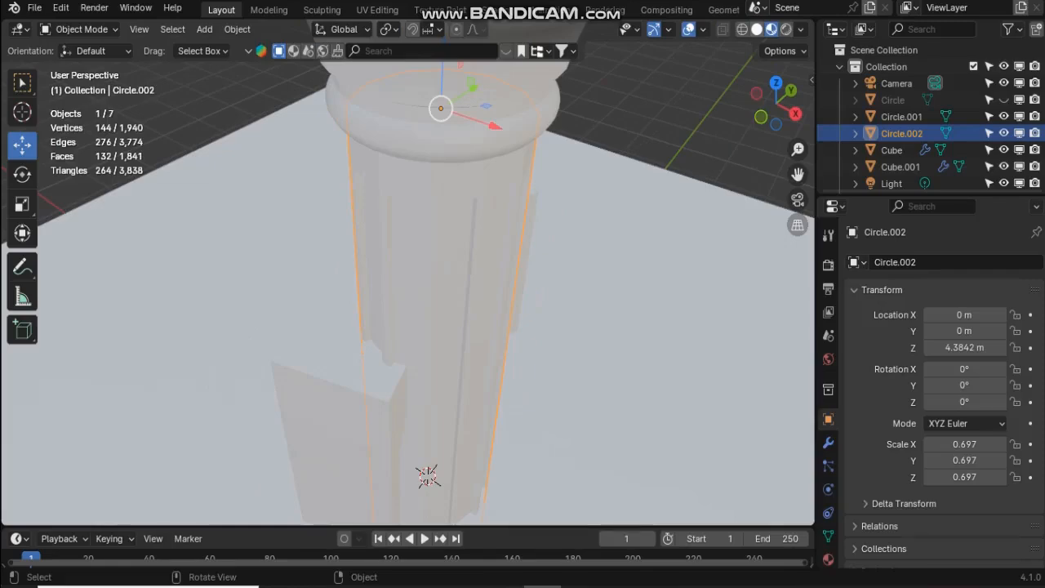
{"action": "left_click", "coordinate": [756, 29]}
{"action": "mouse_move", "coordinate": [776, 103]}
{"action": "left_mouse_down"}
{"action": "mouse_move", "coordinate": [849, 57]}
{"action": "mouse_move", "coordinate": [923, 65]}
{"action": "mouse_move", "coordinate": [980, 55]}
{"action": "mouse_move", "coordinate": [858, 58]}
{"action": "mouse_move", "coordinate": [751, 117]}
{"action": "left_mouse_up"}
{"action": "left_click_drag", "start_coordinate": [798, 174], "coordinate": [756, 231]}
{"action": "scroll", "coordinate": [408, 294], "scroll_direction": "up", "scroll_amount": 2}
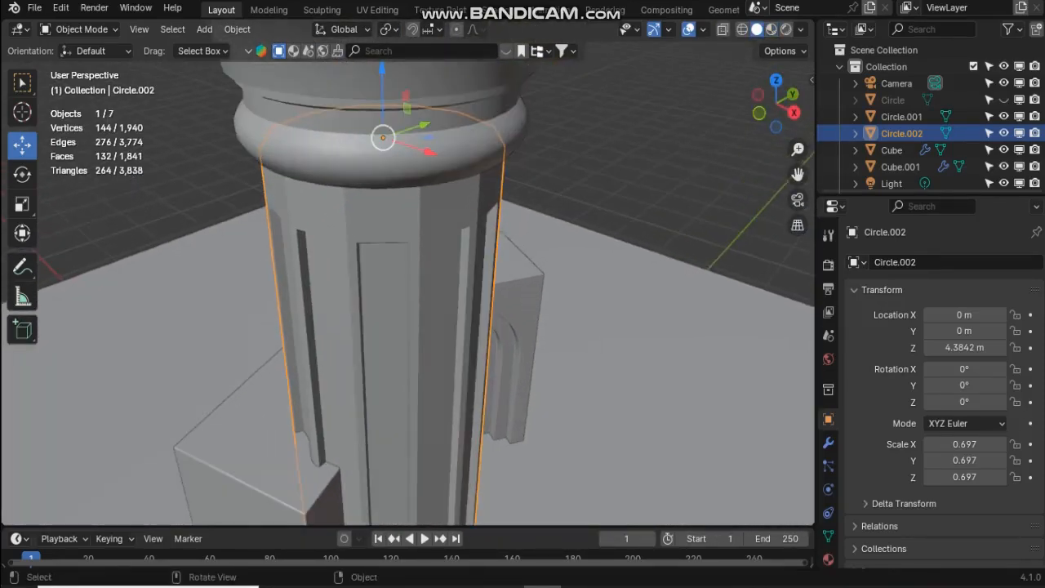
{"action": "scroll", "coordinate": [408, 294], "scroll_direction": "down", "scroll_amount": 3}
{"action": "left_click_drag", "start_coordinate": [776, 103], "coordinate": [776, 42]}
Add a Bevel modifier to the column shaft
{"action": "left_click", "coordinate": [828, 442]}
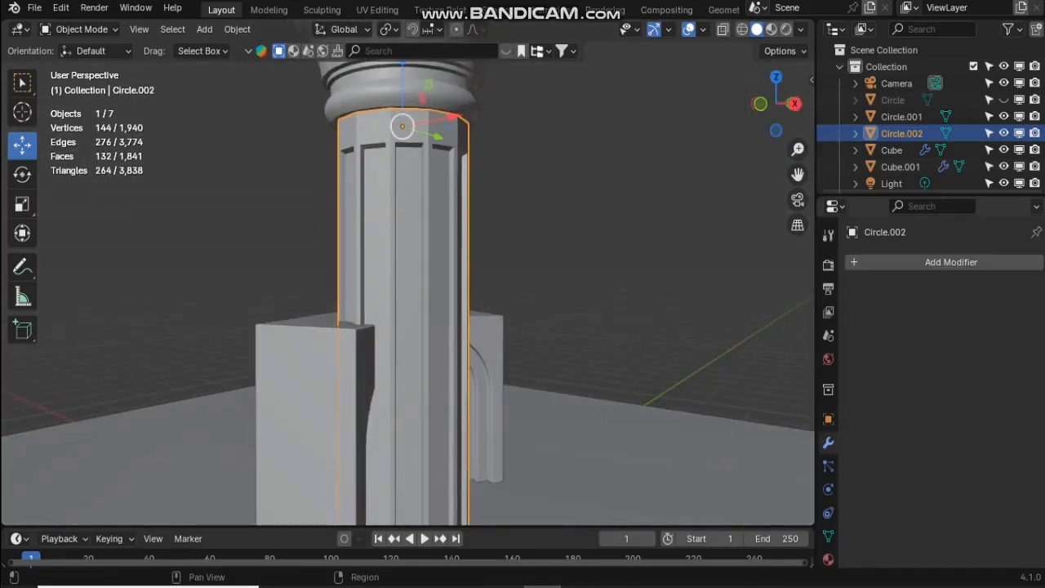
{"action": "left_click", "coordinate": [951, 263]}
{"action": "mouse_move", "coordinate": [824, 264]}
{"action": "left_click", "coordinate": [678, 280]}
Shade the column shaft smooth by angle at 30°
{"action": "scroll", "coordinate": [408, 294], "scroll_direction": "up", "scroll_amount": 4}
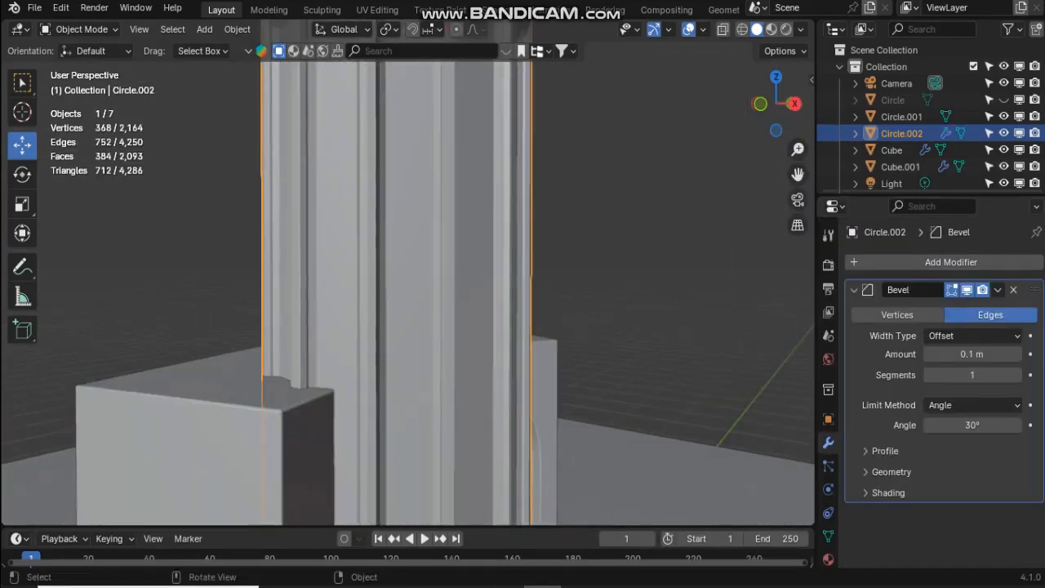
{"action": "left_click_drag", "start_coordinate": [798, 174], "coordinate": [813, 387]}
{"action": "scroll", "coordinate": [409, 294], "scroll_direction": "up", "scroll_amount": 1}
{"action": "right_click", "coordinate": [490, 123]}
{"action": "left_click", "coordinate": [457, 140]}
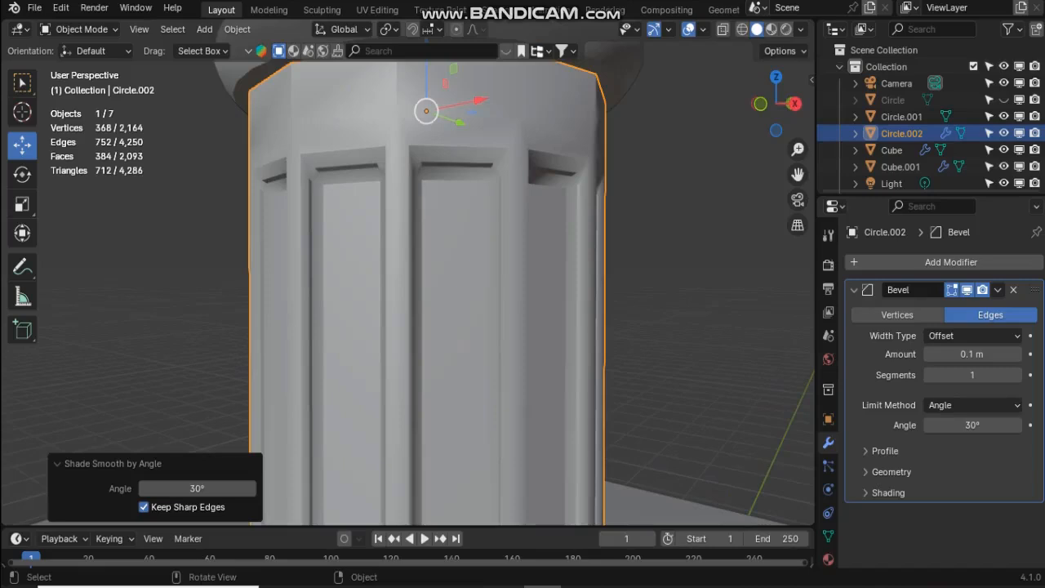
Set the shaft's Bevel modifier to an amount of 0.05 m with 2 segments
{"action": "left_click_drag", "start_coordinate": [776, 103], "coordinate": [841, 103]}
{"action": "left_click_drag", "start_coordinate": [972, 353], "coordinate": [979, 353]}
{"action": "left_click_drag", "start_coordinate": [972, 375], "coordinate": [1020, 375]}
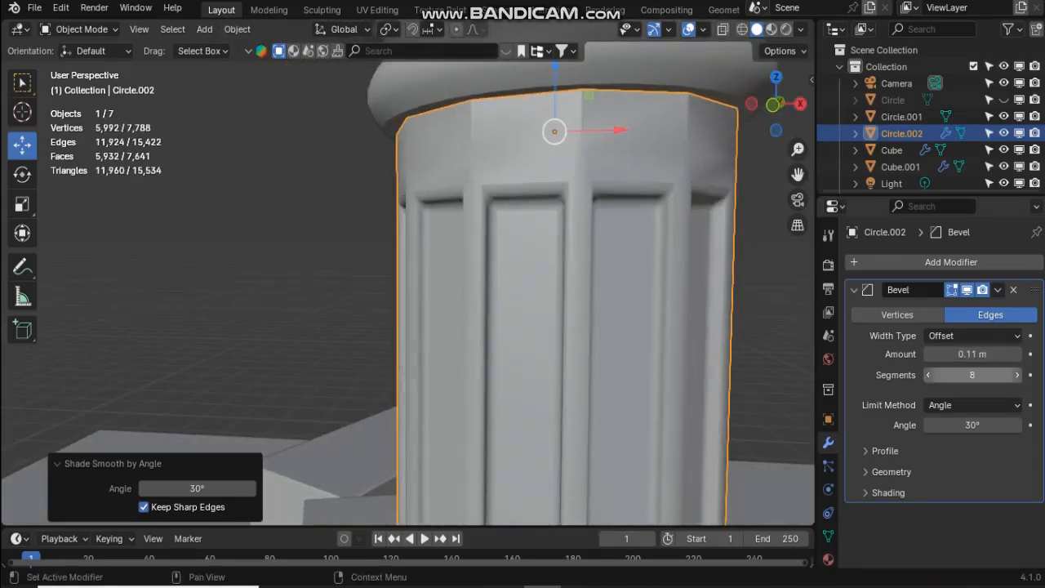
{"action": "left_click", "coordinate": [928, 375]}
{"action": "left_click", "coordinate": [928, 375]}
{"action": "left_click", "coordinate": [928, 375]}
{"action": "left_click", "coordinate": [928, 375]}
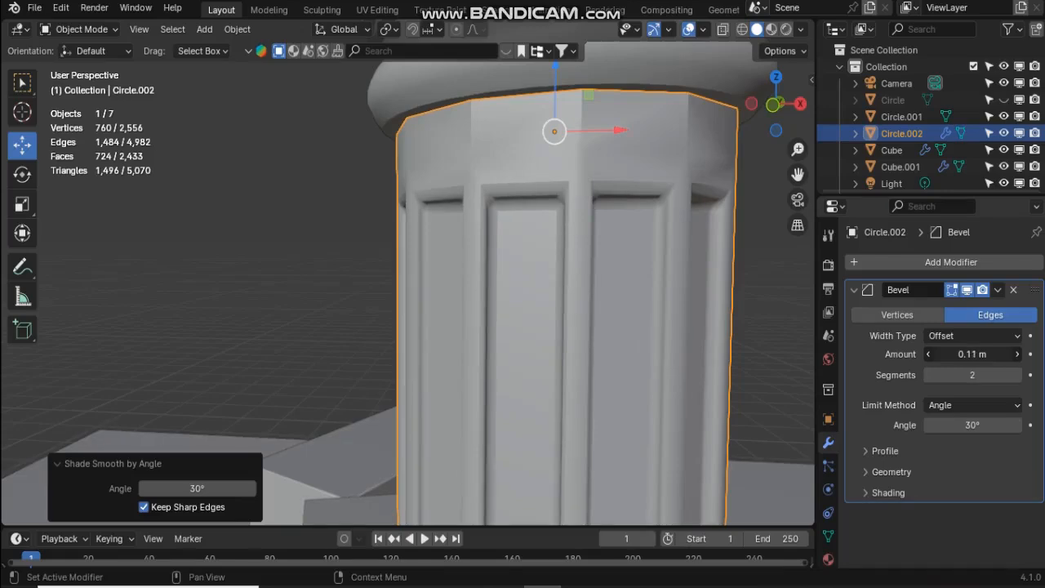
{"action": "scroll", "coordinate": [457, 281], "scroll_direction": "down", "scroll_amount": 3}
Show the whole column in the right orthographic view and select its round capital
{"action": "left_click_drag", "start_coordinate": [775, 103], "coordinate": [755, 129]}
{"action": "scroll", "coordinate": [775, 106], "scroll_direction": "down", "scroll_amount": 7}
{"action": "left_click_drag", "start_coordinate": [798, 174], "coordinate": [798, 78]}
{"action": "scroll", "coordinate": [798, 147], "scroll_direction": "up", "scroll_amount": 3}
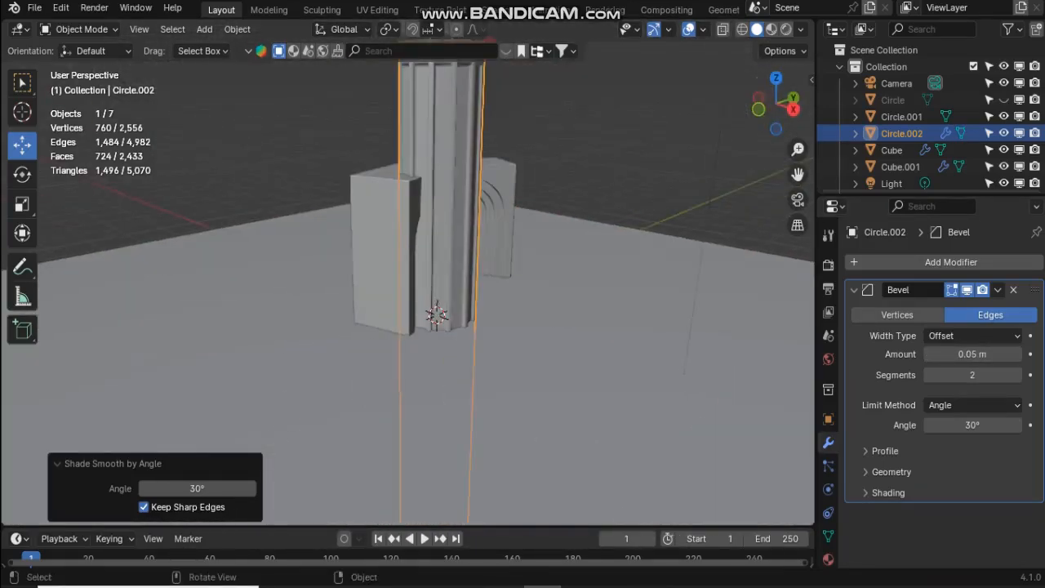
{"action": "left_click", "coordinate": [793, 109]}
{"action": "scroll", "coordinate": [407, 285], "scroll_direction": "down", "scroll_amount": 3}
{"action": "left_click", "coordinate": [416, 128]}
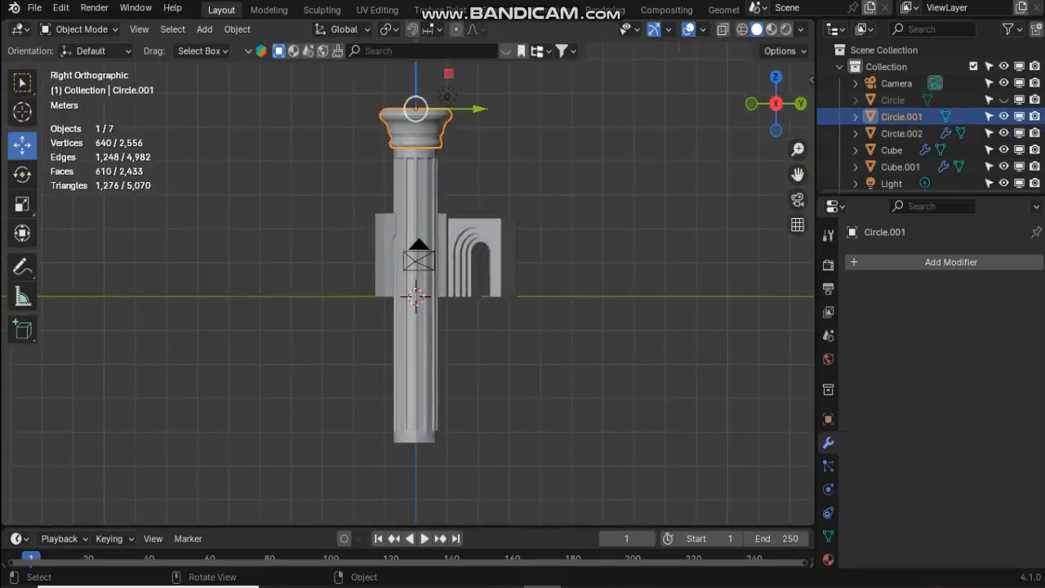
Duplicate the round capital in place and rotate the copy 180° about the X axis
{"action": "key", "text": "shift+d"}
{"action": "key", "text": "Escape"}
{"action": "key", "text": "r"}
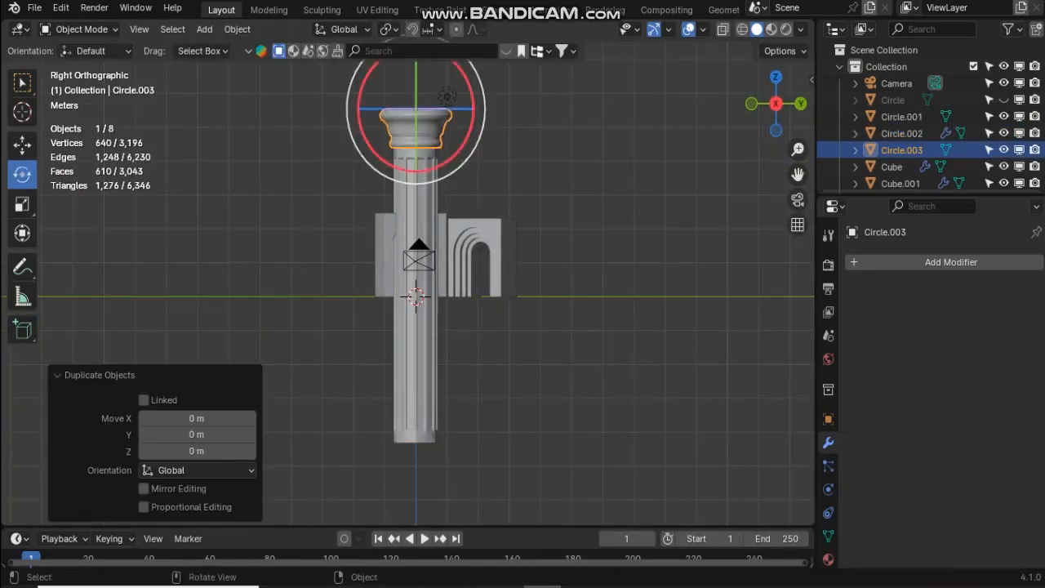
{"action": "left_click_drag", "start_coordinate": [456, 209], "coordinate": [535, 138]}
{"action": "left_click", "coordinate": [197, 433]}
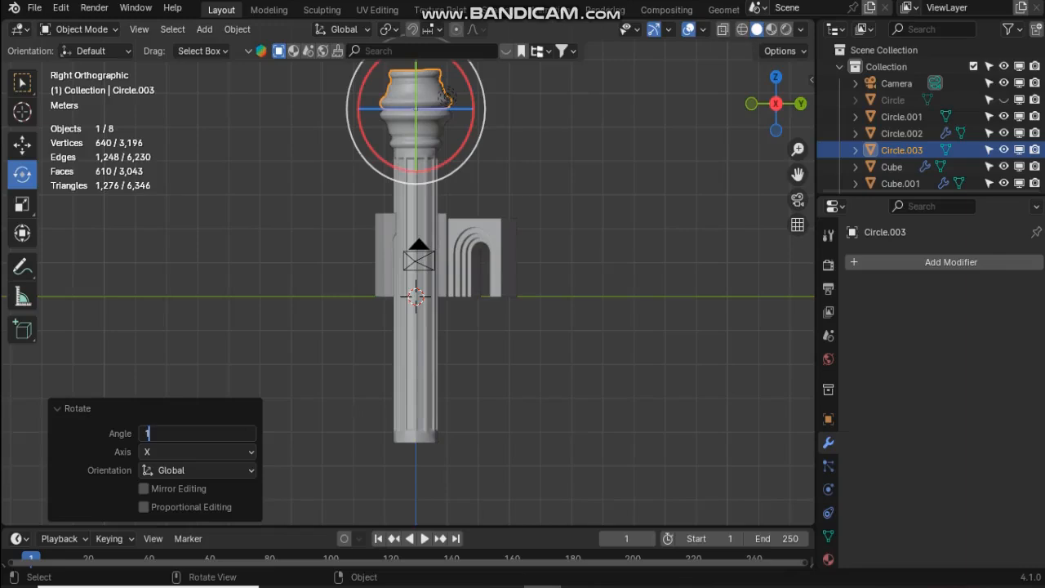
{"action": "scroll", "coordinate": [446, 97], "scroll_direction": "down", "scroll_amount": 2}
Move the inverted capital copy down along Z to the foot of the shaft as the column's base
{"action": "key", "text": "g"}
{"action": "key", "text": "z"}
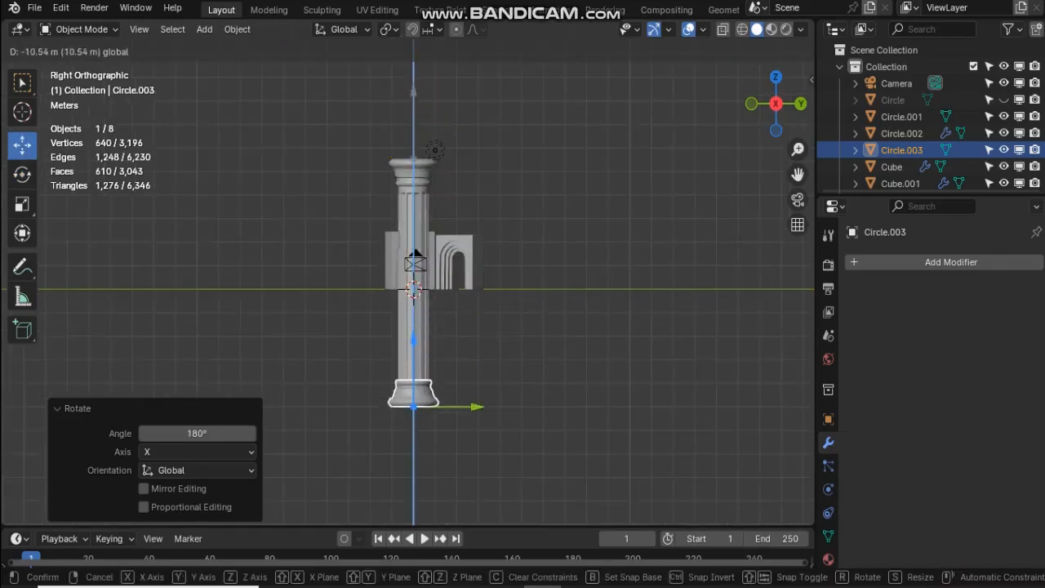
{"action": "left_click_drag", "start_coordinate": [413, 351], "coordinate": [414, 349]}
{"action": "scroll", "coordinate": [414, 349], "scroll_direction": "up", "scroll_amount": 6}
{"action": "middle_click_drag", "start_coordinate": [413, 349], "coordinate": [433, 58], "text": "shift"}
{"action": "scroll", "coordinate": [434, 58], "scroll_direction": "up", "scroll_amount": 4}
{"action": "mouse_move", "coordinate": [487, 500]}
{"action": "left_mouse_down"}
{"action": "mouse_move", "coordinate": [486, 513]}
{"action": "mouse_move", "coordinate": [487, 500]}
{"action": "left_mouse_up"}
{"action": "scroll", "coordinate": [486, 499], "scroll_direction": "down", "scroll_amount": 7}
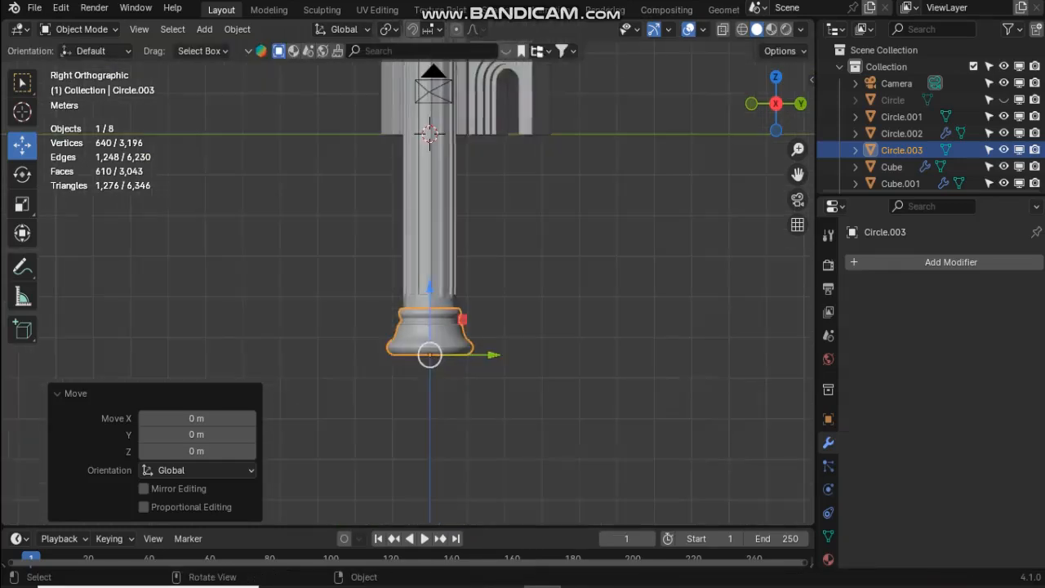
Parent the top capital to the column shaft with Object (Keep Transform)
{"action": "left_click_drag", "start_coordinate": [798, 174], "coordinate": [813, 356]}
{"action": "left_click", "coordinate": [445, 114]}
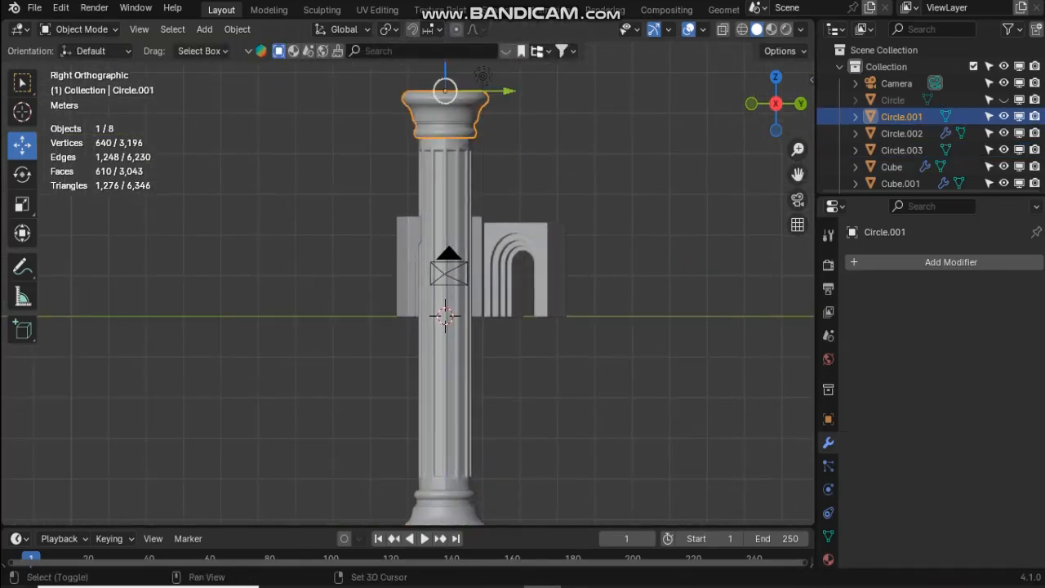
{"action": "left_click", "coordinate": [445, 367], "text": "shift"}
{"action": "key", "text": "ctrl+p"}
{"action": "left_click", "coordinate": [327, 177]}
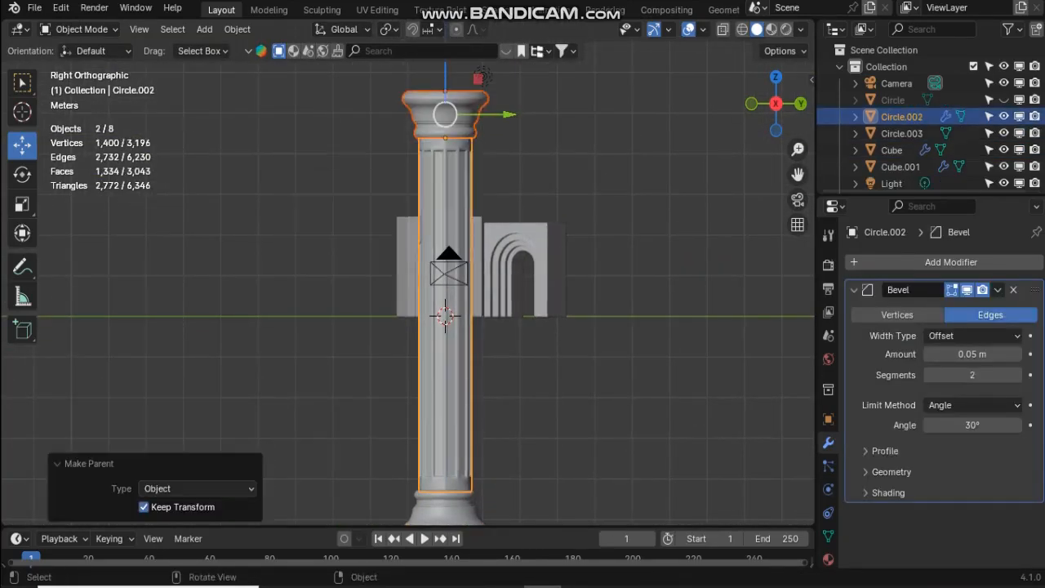
Parent the column's base to the shaft with Object (Keep Transform)
{"action": "left_click", "coordinate": [445, 508]}
{"action": "left_click", "coordinate": [445, 392], "text": "shift"}
{"action": "key", "text": "ctrl+p"}
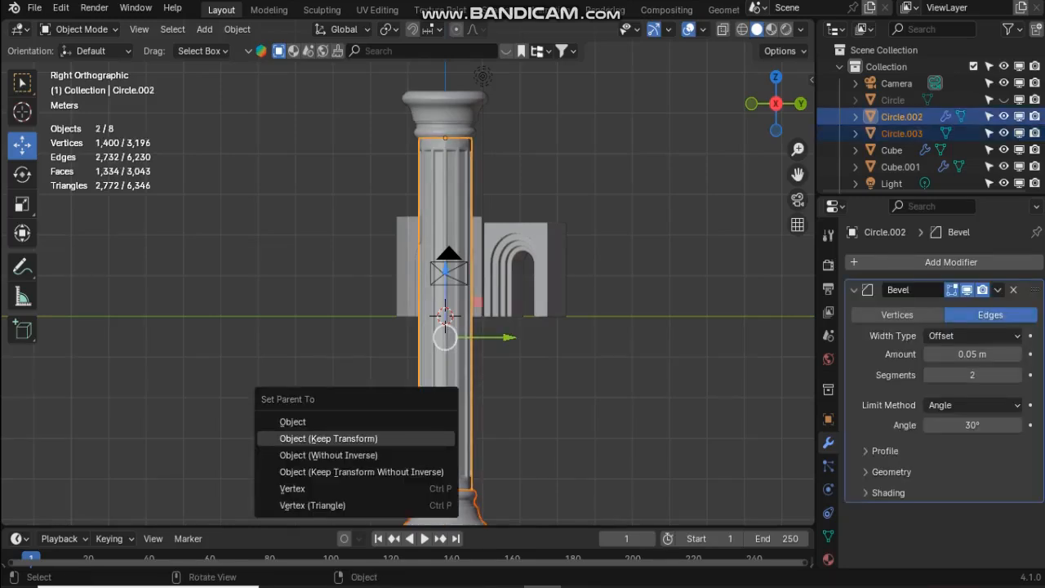
{"action": "left_click", "coordinate": [327, 439]}
Scale down the whole column by its shaft and shift it about -1.66 m along Y beside the first arch block
{"action": "left_click", "coordinate": [445, 384]}
{"action": "key", "text": "s"}
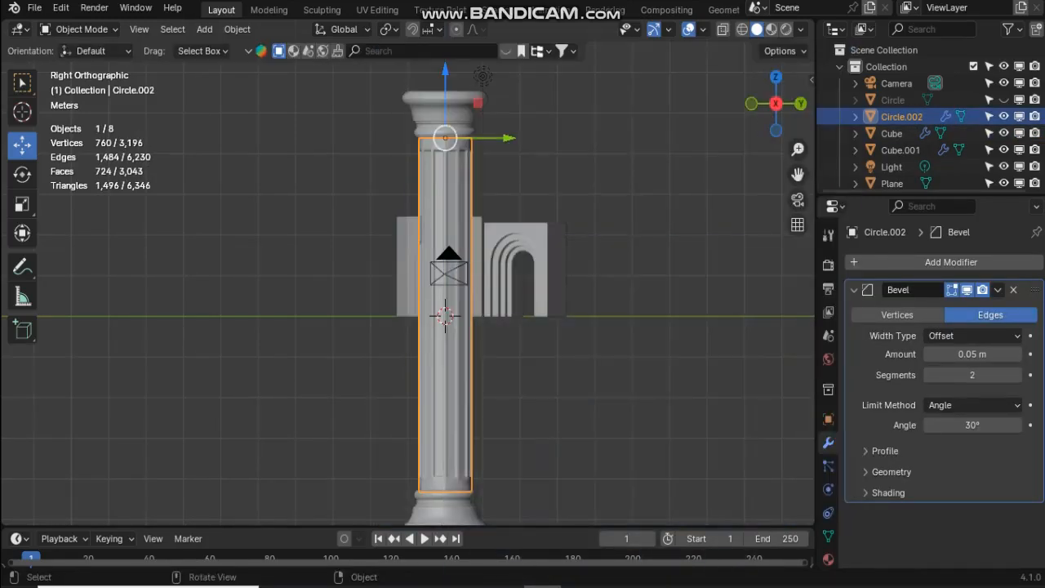
{"action": "key", "text": "s"}
{"action": "left_click", "coordinate": [575, 227]}
{"action": "left_click_drag", "start_coordinate": [776, 106], "coordinate": [710, 107]}
{"action": "left_click_drag", "start_coordinate": [505, 135], "coordinate": [438, 135]}
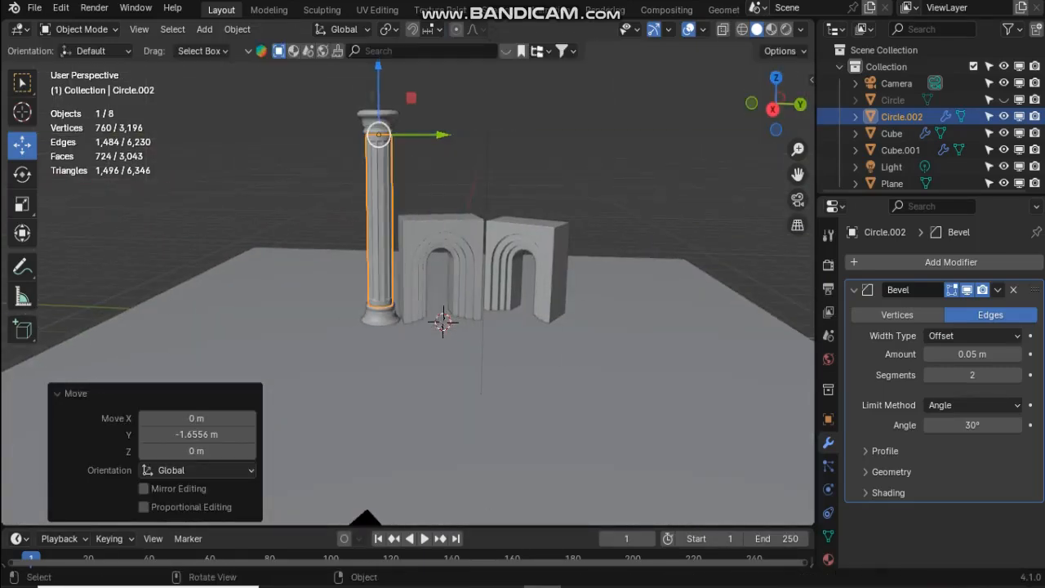
Scale the column down further and lower it about 1.31 m to the floor plane beside the arches
{"action": "key", "text": "s"}
{"action": "left_click", "coordinate": [419, 135]}
{"action": "left_click_drag", "start_coordinate": [378, 82], "coordinate": [378, 125]}
{"action": "scroll", "coordinate": [378, 125], "scroll_direction": "up", "scroll_amount": 6}
{"action": "left_click_drag", "start_coordinate": [776, 129], "coordinate": [821, 105]}
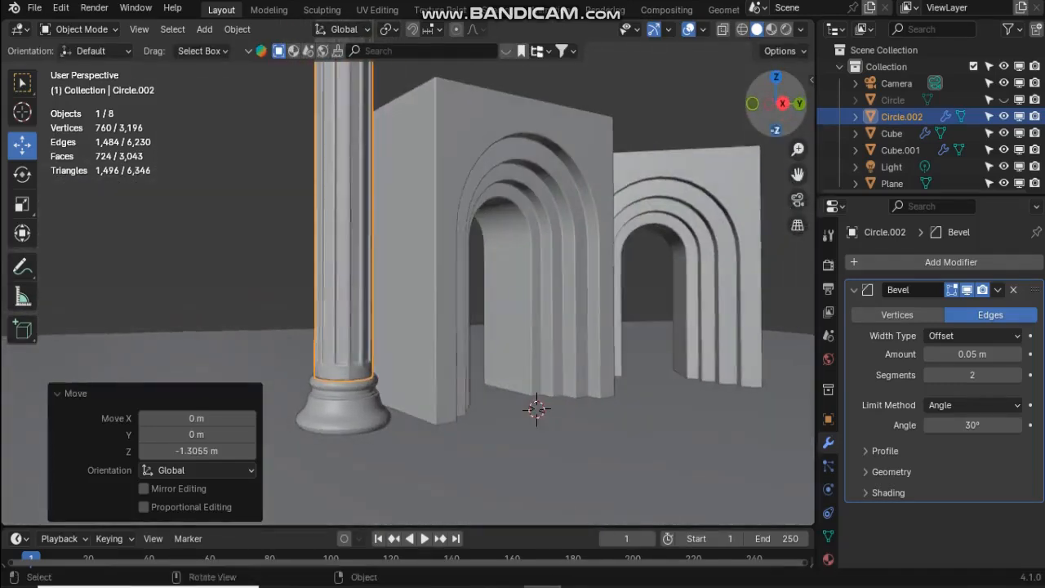
{"action": "left_click_drag", "start_coordinate": [798, 174], "coordinate": [824, 131]}
{"action": "scroll", "coordinate": [797, 174], "scroll_direction": "down", "scroll_amount": 1}
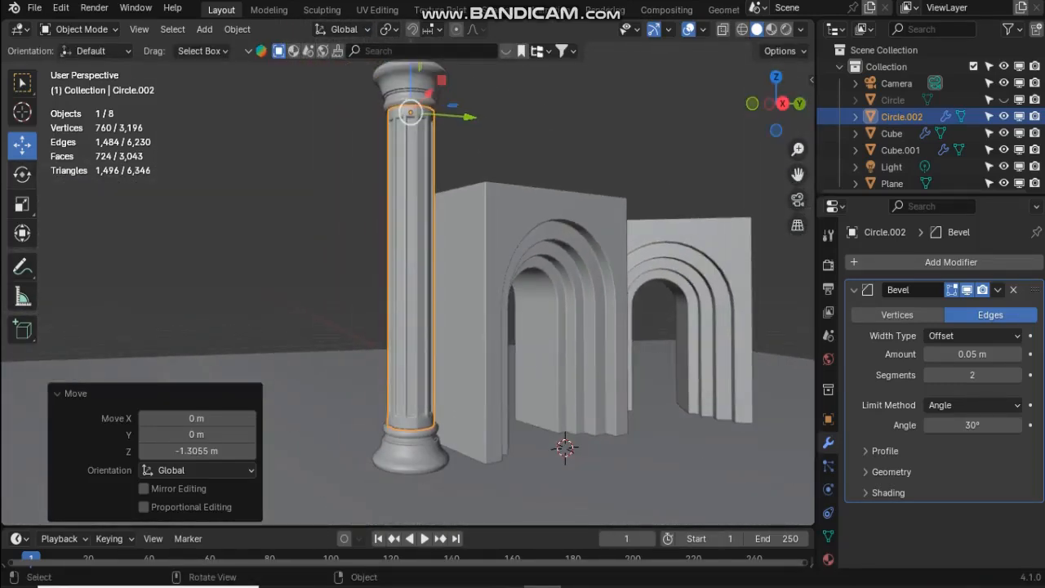
Flip the column upside down about X, lower it about 2.74 m back to the floor, and view it through the camera
{"action": "left_click", "coordinate": [22, 174]}
{"action": "scroll", "coordinate": [407, 292], "scroll_direction": "down", "scroll_amount": 2}
{"action": "left_click_drag", "start_coordinate": [360, 135], "coordinate": [387, 310]}
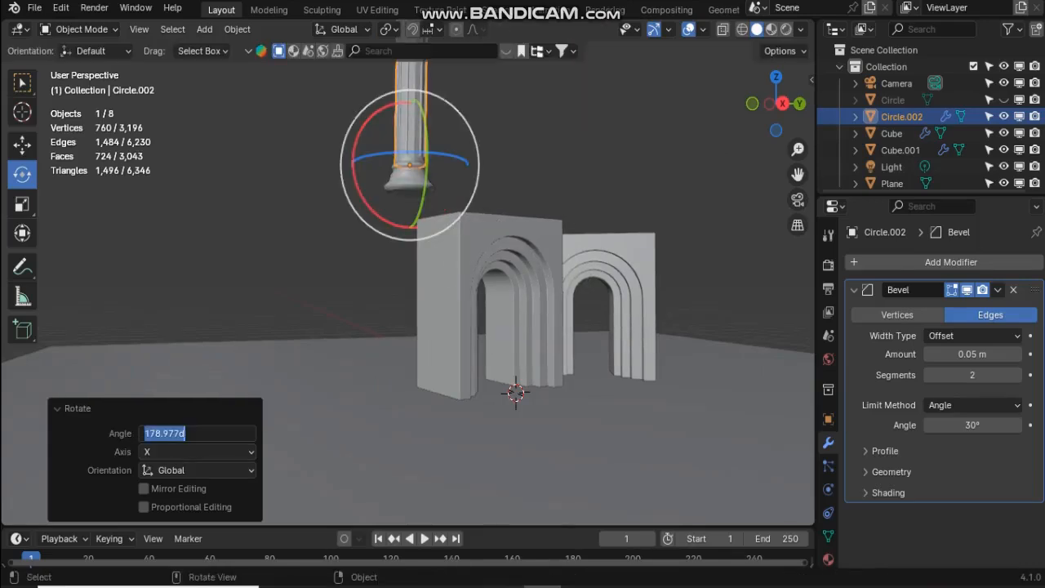
{"action": "left_click_drag", "start_coordinate": [410, 99], "coordinate": [410, 312]}
{"action": "left_click", "coordinate": [798, 199]}
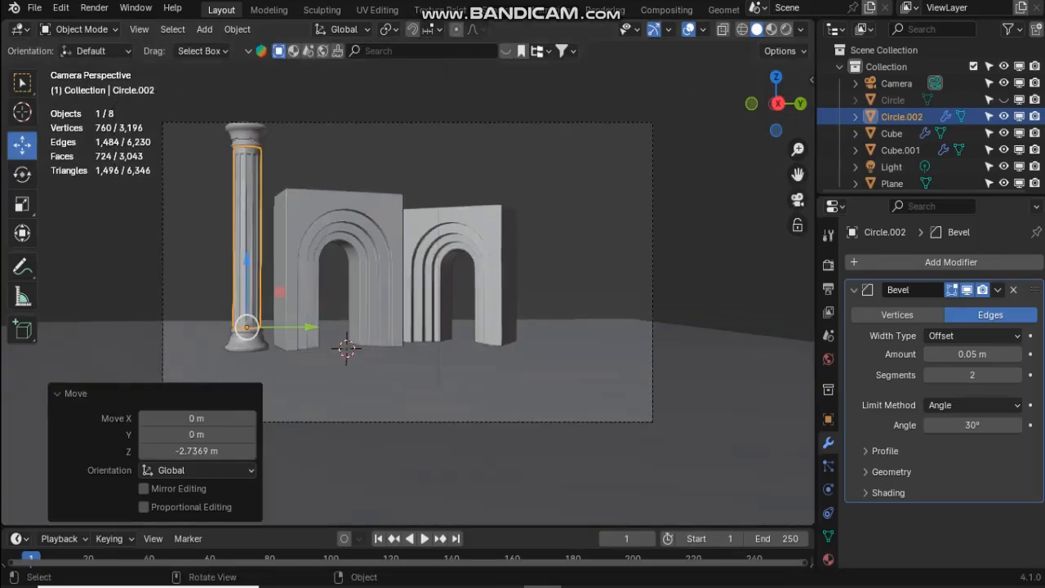
Shift the column about -0.302 m along Y, scale it down slightly, and lower it a little to stand on the floor
{"action": "left_click_drag", "start_coordinate": [301, 326], "coordinate": [282, 327]}
{"action": "key", "text": "s"}
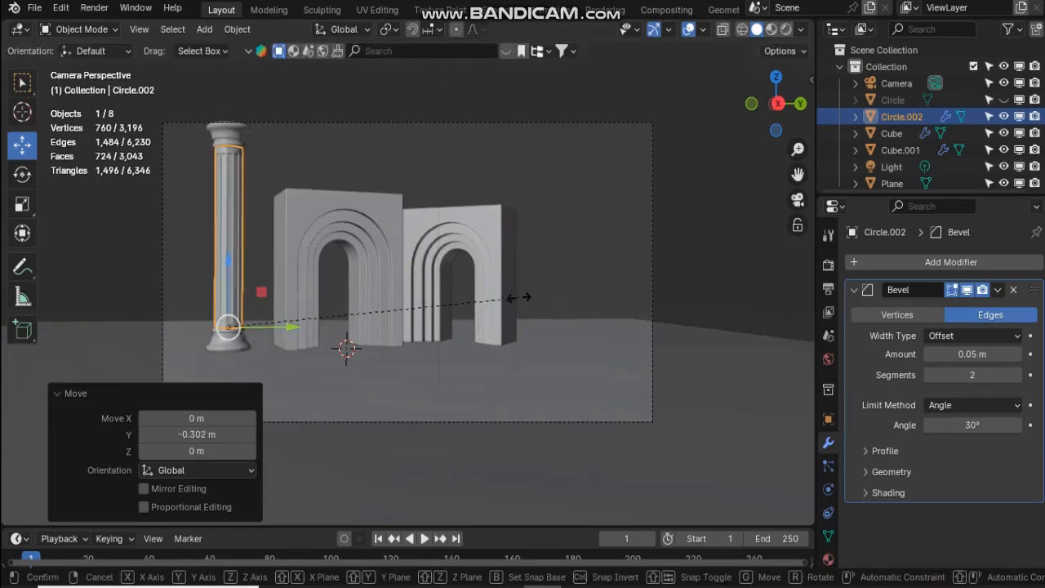
{"action": "left_click", "coordinate": [496, 298]}
{"action": "left_click_drag", "start_coordinate": [229, 260], "coordinate": [229, 265]}
{"action": "key", "text": "shift+d"}
{"action": "key", "text": "Escape"}
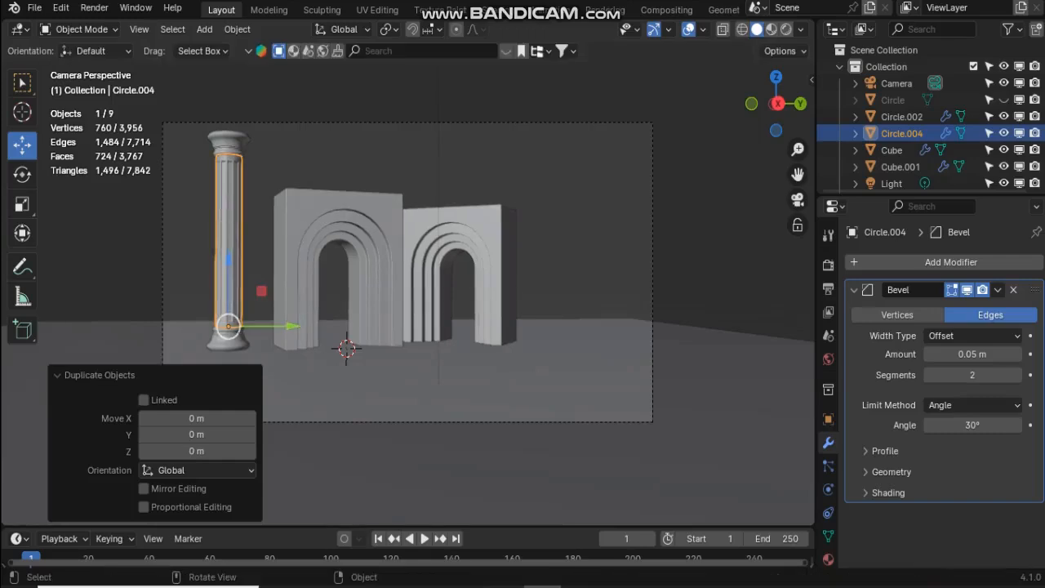
{"action": "key", "text": "ctrl+z"}
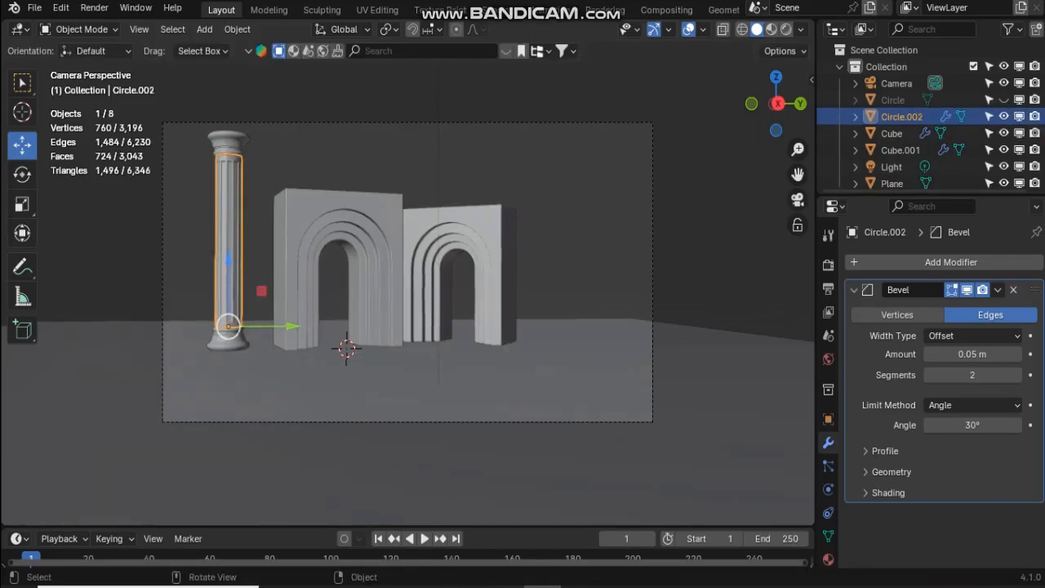
Duplicate the column's shaft, capital and base together and place the copy along Y beyond the second arch block
{"action": "left_click", "coordinate": [856, 117]}
{"action": "left_click", "coordinate": [229, 140], "text": "shift"}
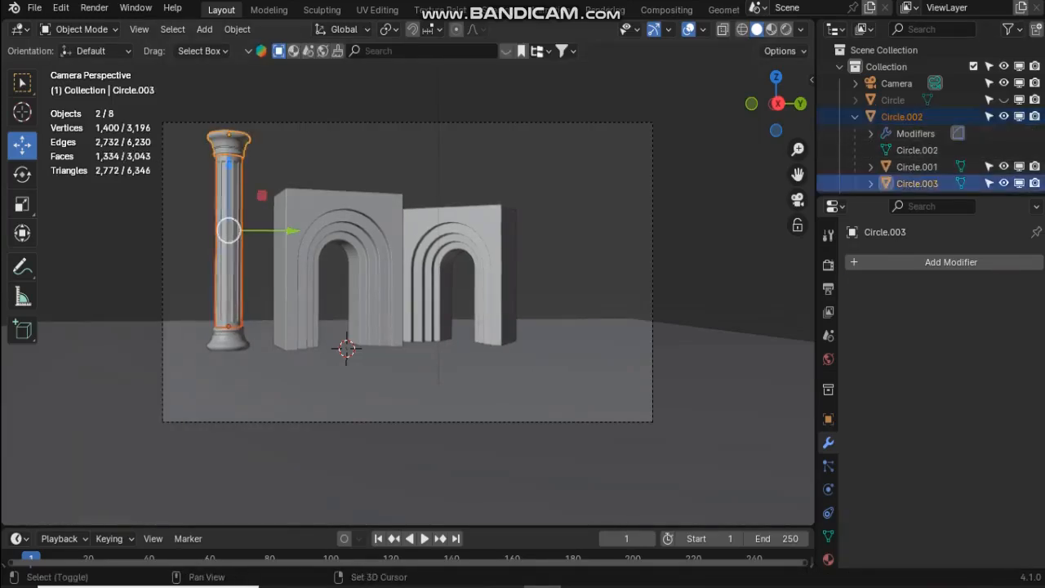
{"action": "left_click", "coordinate": [229, 341], "text": "shift"}
{"action": "key", "text": "shift+d"}
{"action": "key", "text": "Escape"}
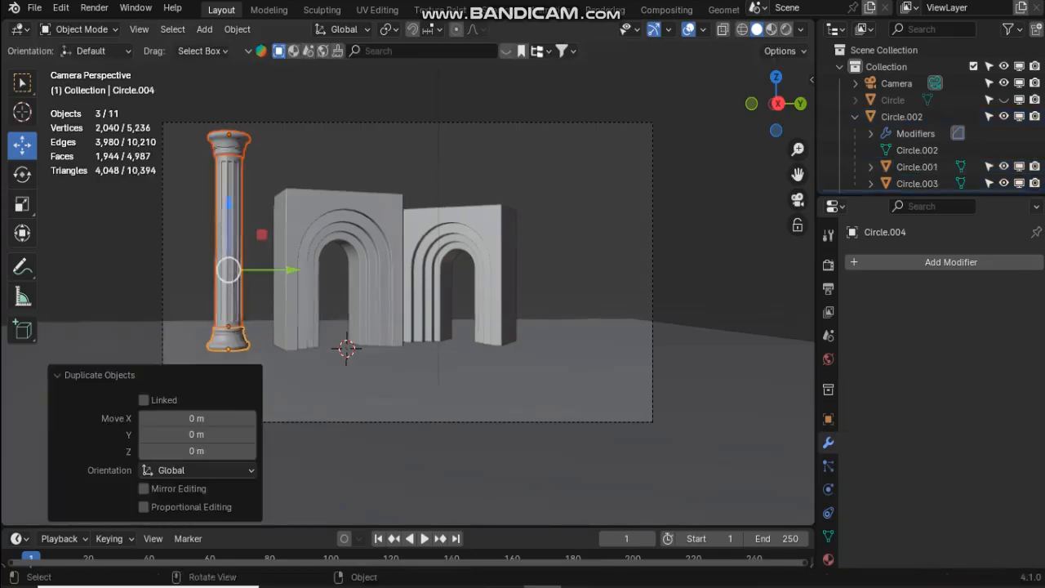
{"action": "left_click_drag", "start_coordinate": [287, 270], "coordinate": [607, 270]}
{"action": "left_click", "coordinate": [613, 237]}
{"action": "left_click", "coordinate": [549, 245]}
{"action": "left_click", "coordinate": [229, 245]}
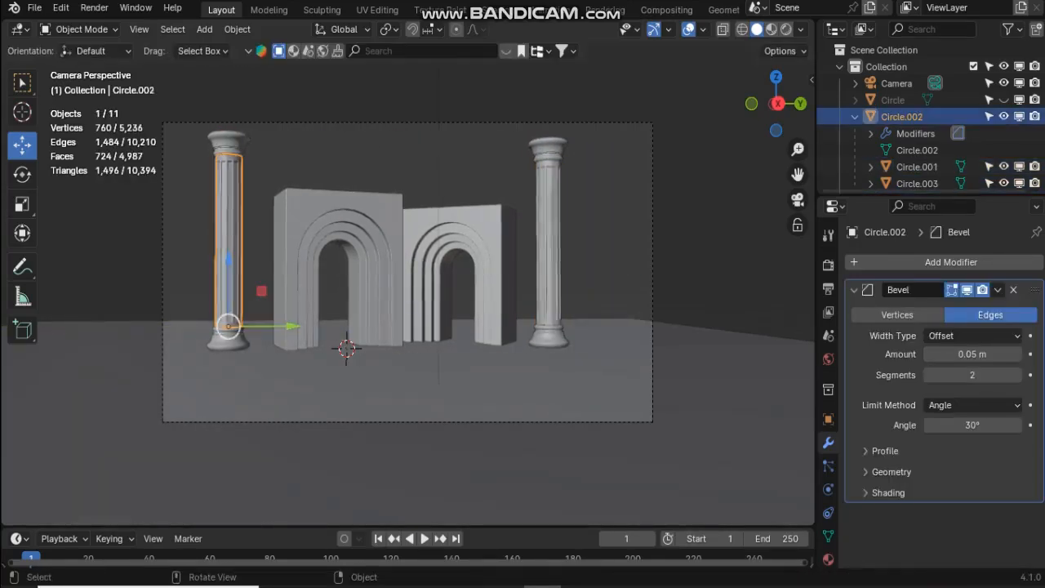
{"action": "key", "text": "g"}
{"action": "key", "text": "Escape"}
{"action": "left_click", "coordinate": [230, 338]}
{"action": "key", "text": "g"}
{"action": "key", "text": "Escape"}
Shift the second column about -0.022 m along Y
{"action": "left_click", "coordinate": [549, 245]}
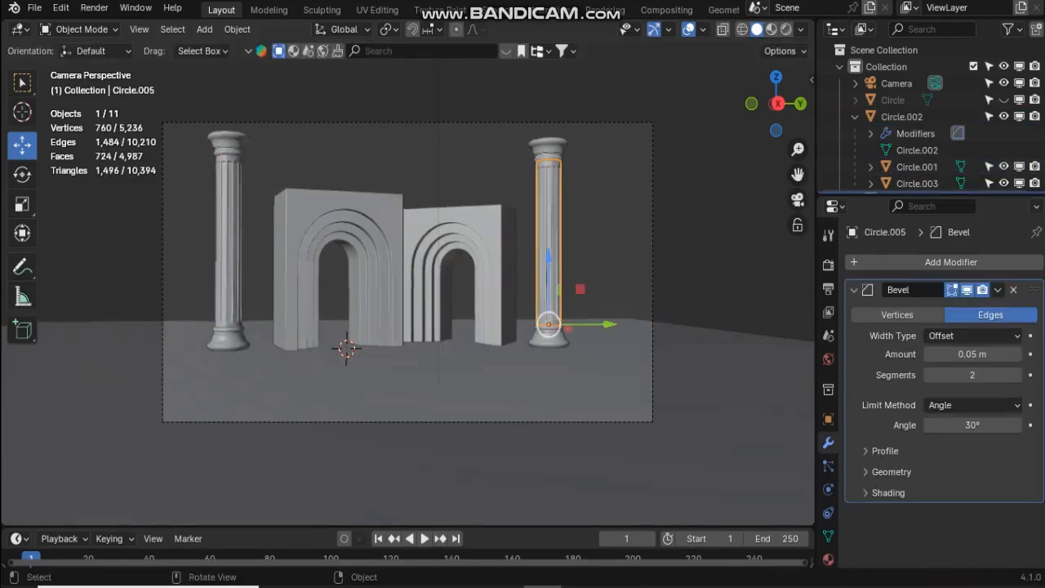
{"action": "mouse_move", "coordinate": [776, 105]}
{"action": "left_mouse_down"}
{"action": "mouse_move", "coordinate": [837, 123]}
{"action": "mouse_move", "coordinate": [1037, 143]}
{"action": "mouse_move", "coordinate": [777, 111]}
{"action": "left_mouse_up"}
{"action": "scroll", "coordinate": [777, 109], "scroll_direction": "up", "scroll_amount": 2}
{"action": "left_click_drag", "start_coordinate": [642, 340], "coordinate": [635, 338]}
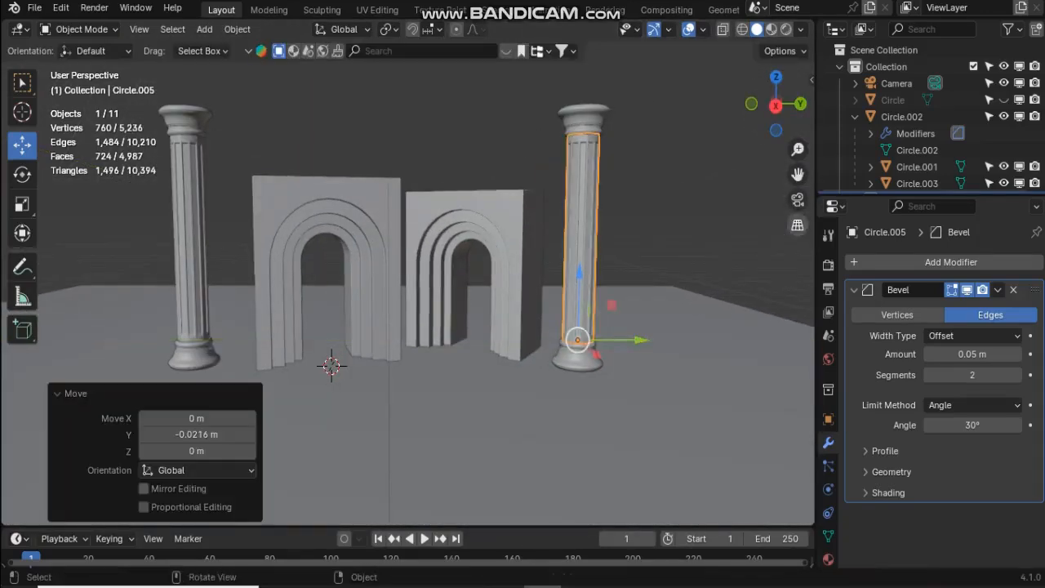
Examine the second column's capital up close and the whole arrangement in the camera view
{"action": "left_click", "coordinate": [798, 199]}
{"action": "key", "text": "alt+a"}
{"action": "scroll", "coordinate": [408, 272], "scroll_direction": "up", "scroll_amount": 8}
{"action": "middle_click_drag", "start_coordinate": [670, 65], "coordinate": [164, 506], "text": "shift"}
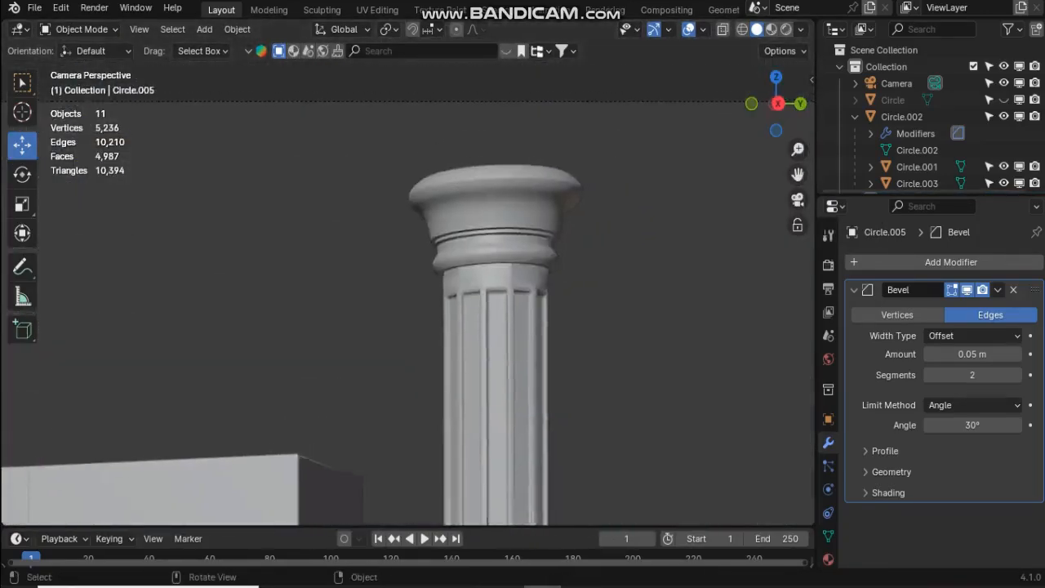
{"action": "scroll", "coordinate": [407, 271], "scroll_direction": "up", "scroll_amount": 6}
{"action": "scroll", "coordinate": [408, 294], "scroll_direction": "down", "scroll_amount": 12}
{"action": "left_click_drag", "start_coordinate": [798, 174], "coordinate": [934, 71]}
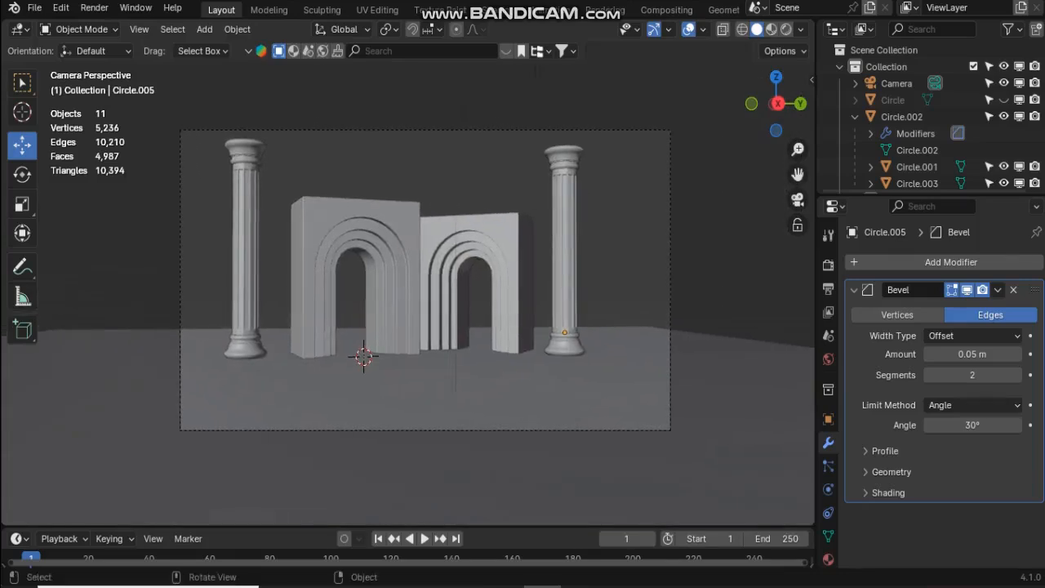
Duplicate the second column's shaft, capital and base together in place
{"action": "left_click", "coordinate": [565, 159]}
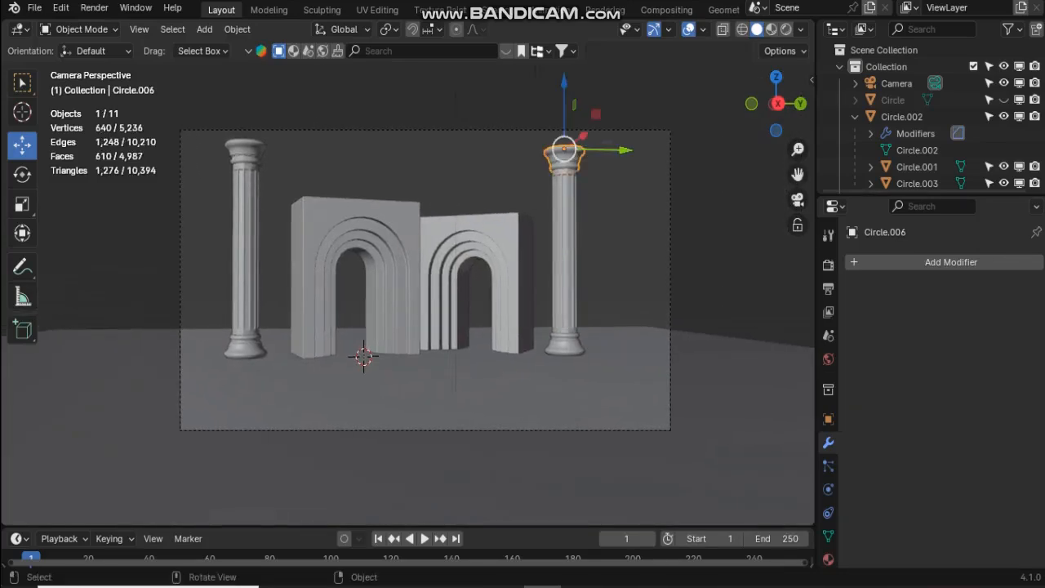
{"action": "middle_click_drag", "start_coordinate": [407, 294], "coordinate": [413, 295]}
{"action": "scroll", "coordinate": [408, 294], "scroll_direction": "up", "scroll_amount": 3}
{"action": "left_click", "coordinate": [578, 314]}
{"action": "left_click", "coordinate": [578, 314]}
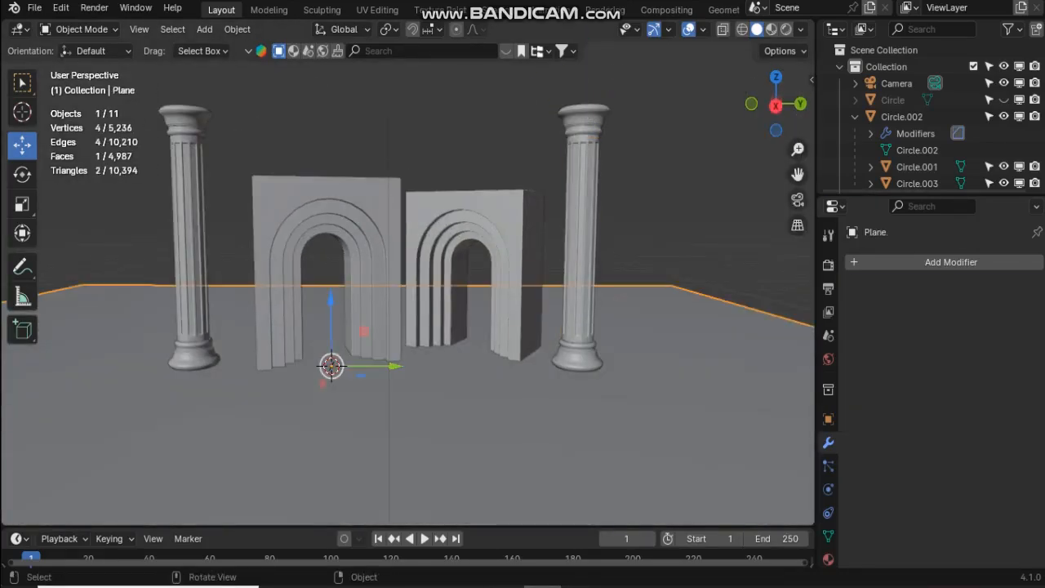
{"action": "left_click", "coordinate": [578, 314]}
{"action": "left_click", "coordinate": [584, 119], "text": "shift"}
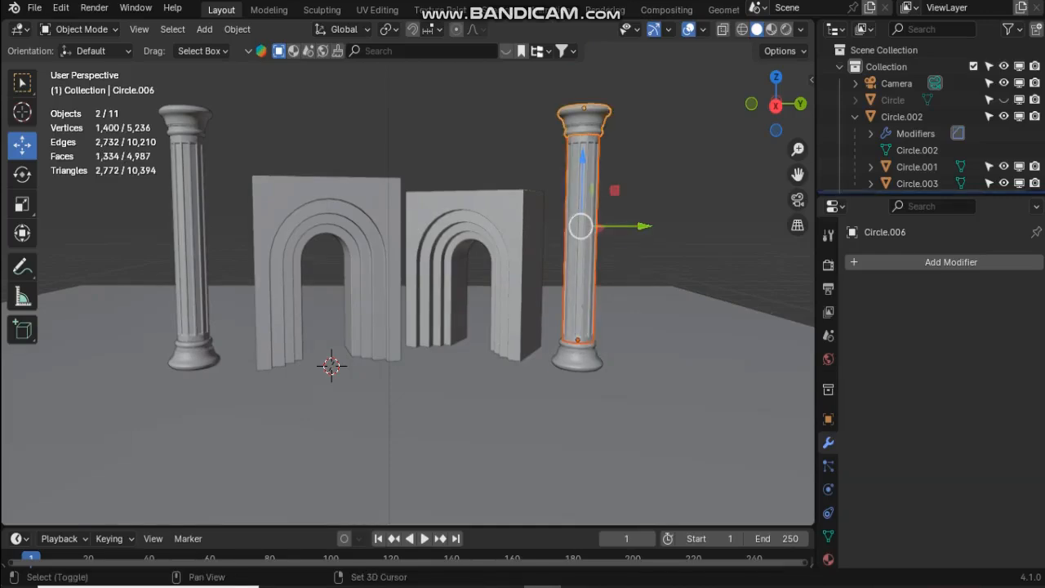
{"action": "left_click_drag", "start_coordinate": [780, 106], "coordinate": [747, 159]}
{"action": "key", "text": "shift+d"}
{"action": "right_click", "coordinate": [639, 331]}
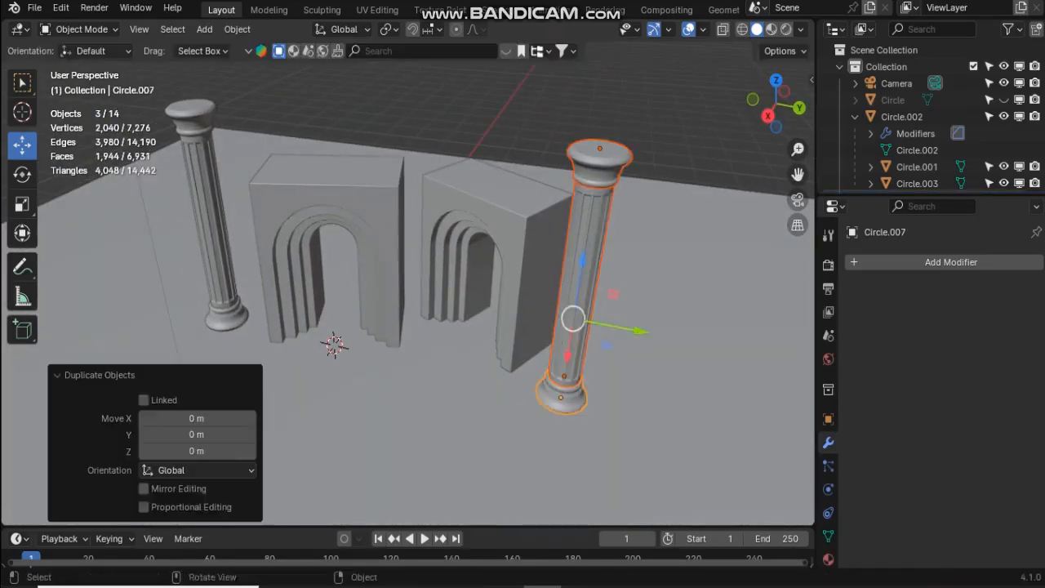
Move the new column along Y in front of the second arch and scale it to 0.526
{"action": "left_click_drag", "start_coordinate": [640, 332], "coordinate": [510, 307]}
{"action": "key", "text": "s"}
{"action": "left_click", "coordinate": [547, 341]}
{"action": "scroll", "coordinate": [407, 294], "scroll_direction": "up", "scroll_amount": 3}
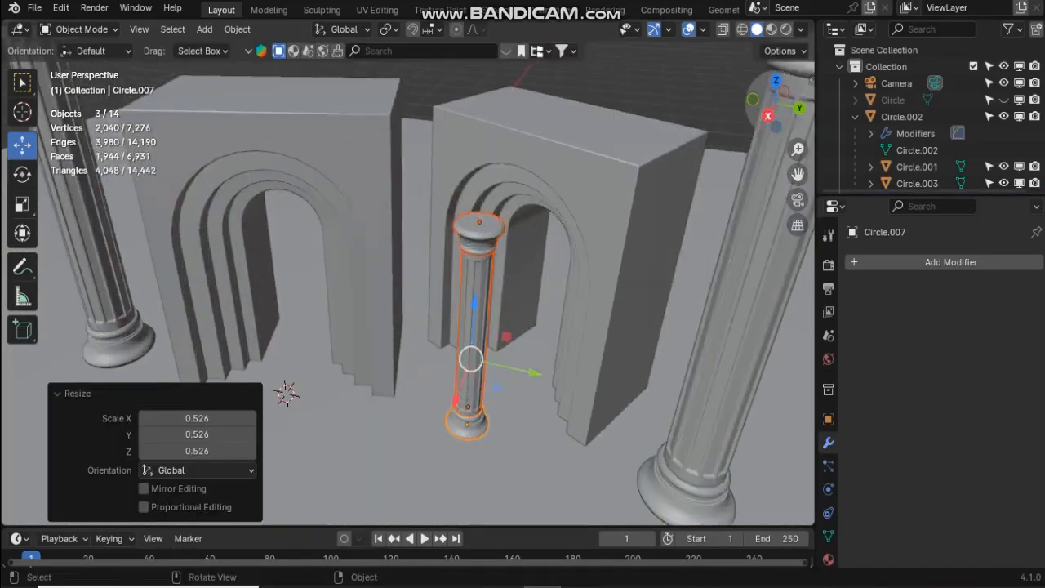
Adjust the small column's height above the floor and rescale it uniformly
{"action": "left_click_drag", "start_coordinate": [775, 103], "coordinate": [780, 33]}
{"action": "mouse_move", "coordinate": [494, 251]}
{"action": "left_mouse_down"}
{"action": "mouse_move", "coordinate": [496, 282]}
{"action": "mouse_move", "coordinate": [495, 253]}
{"action": "left_mouse_up"}
{"action": "key", "text": "s"}
{"action": "left_click", "coordinate": [701, 321]}
Shorten the small column along Z by factors of 0.567 and 0.744, lowering it toward the floor
{"action": "key", "text": "s"}
{"action": "key", "text": "z"}
{"action": "left_click", "coordinate": [495, 329]}
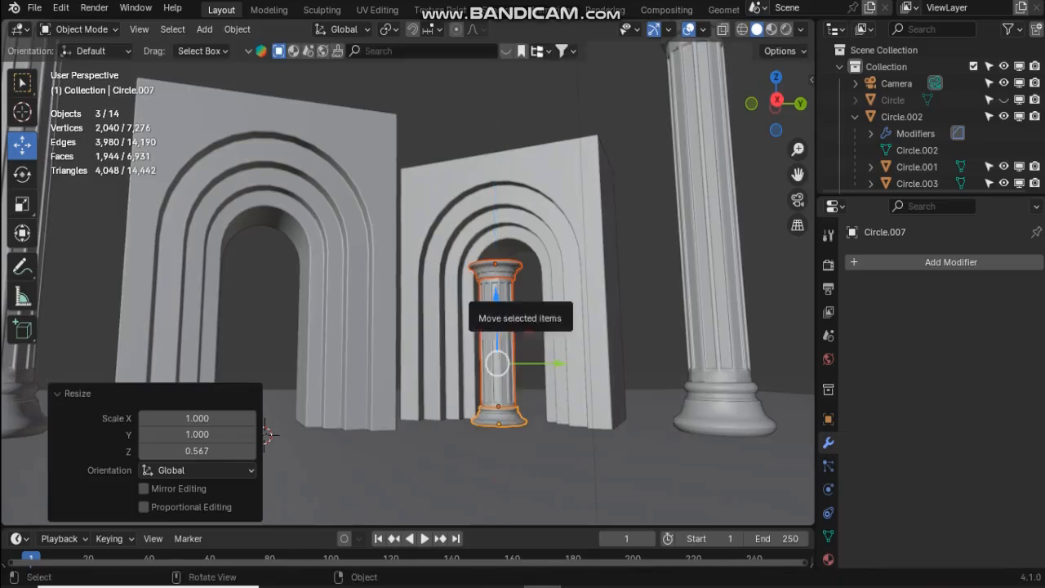
{"action": "left_click_drag", "start_coordinate": [496, 350], "coordinate": [498, 362]}
{"action": "left_click", "coordinate": [494, 340]}
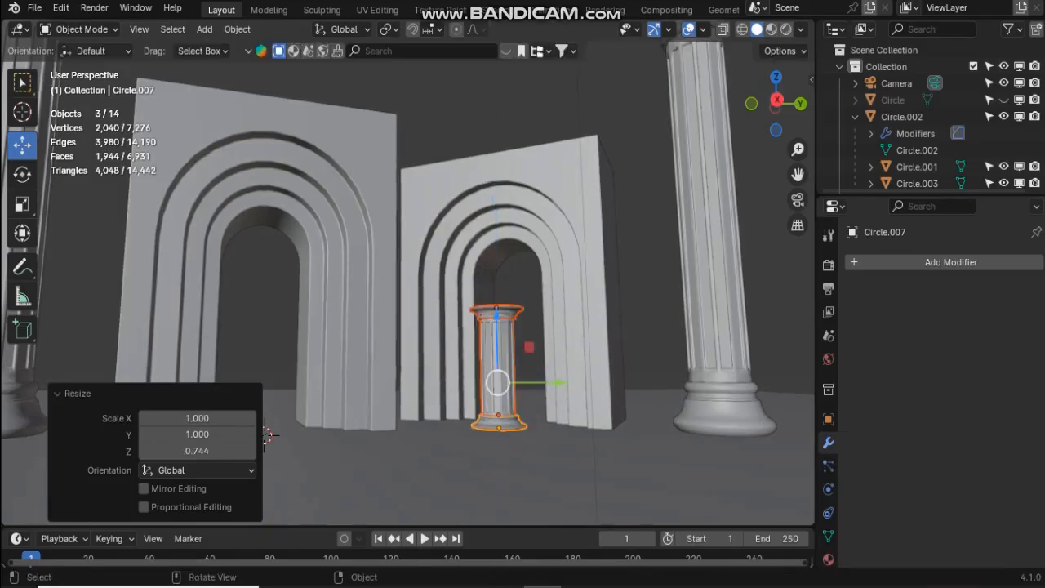
Lower the small column about 0.054 m onto the floor and shift it about -0.027 m along Y
{"action": "scroll", "coordinate": [494, 339], "scroll_direction": "up", "scroll_amount": 4}
{"action": "middle_click_drag", "start_coordinate": [494, 340], "coordinate": [400, 161], "text": "shift"}
{"action": "left_click_drag", "start_coordinate": [484, 244], "coordinate": [484, 259]}
{"action": "key", "text": "KP_0"}
{"action": "scroll", "coordinate": [408, 284], "scroll_direction": "up", "scroll_amount": 5}
{"action": "left_click_drag", "start_coordinate": [634, 464], "coordinate": [630, 464]}
{"action": "scroll", "coordinate": [408, 284], "scroll_direction": "down", "scroll_amount": 3}
{"action": "scroll", "coordinate": [409, 283], "scroll_direction": "up", "scroll_amount": 1}
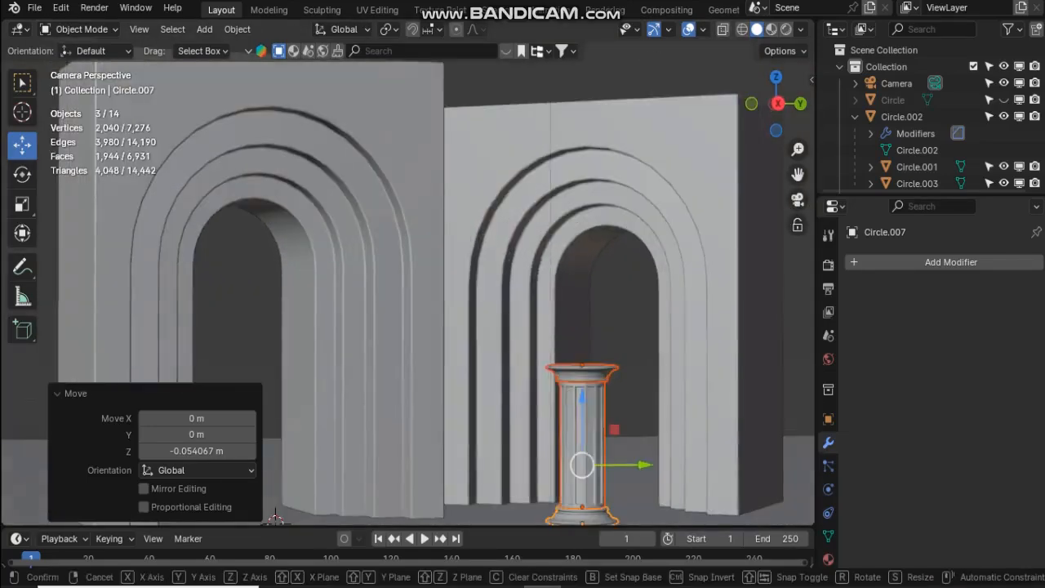
Enlarge the small column uniformly, scale its height by 0.779, and raise it about 0.006 m
{"action": "key", "text": "s"}
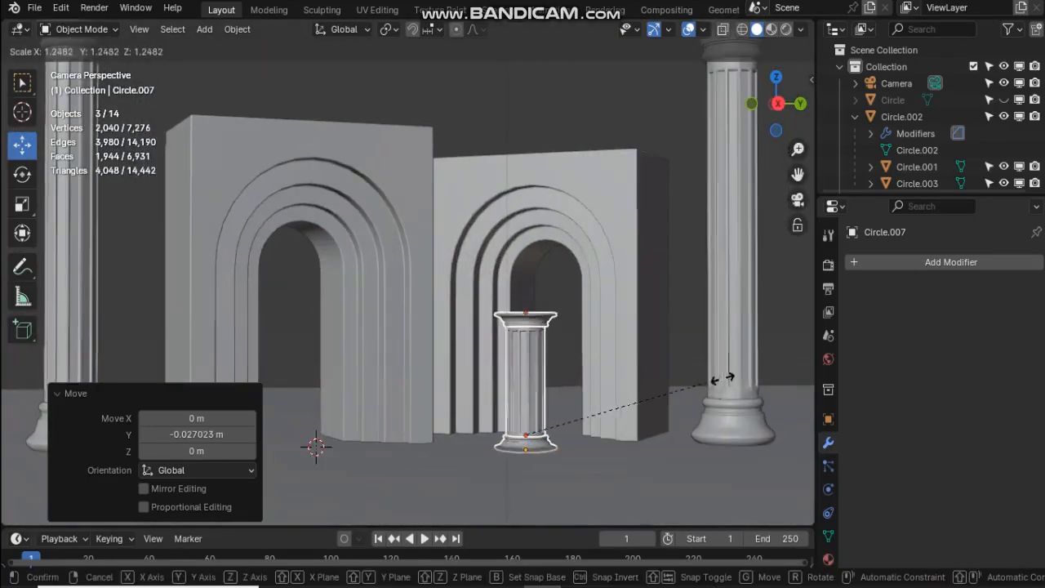
{"action": "key", "text": "z"}
{"action": "left_click", "coordinate": [676, 364]}
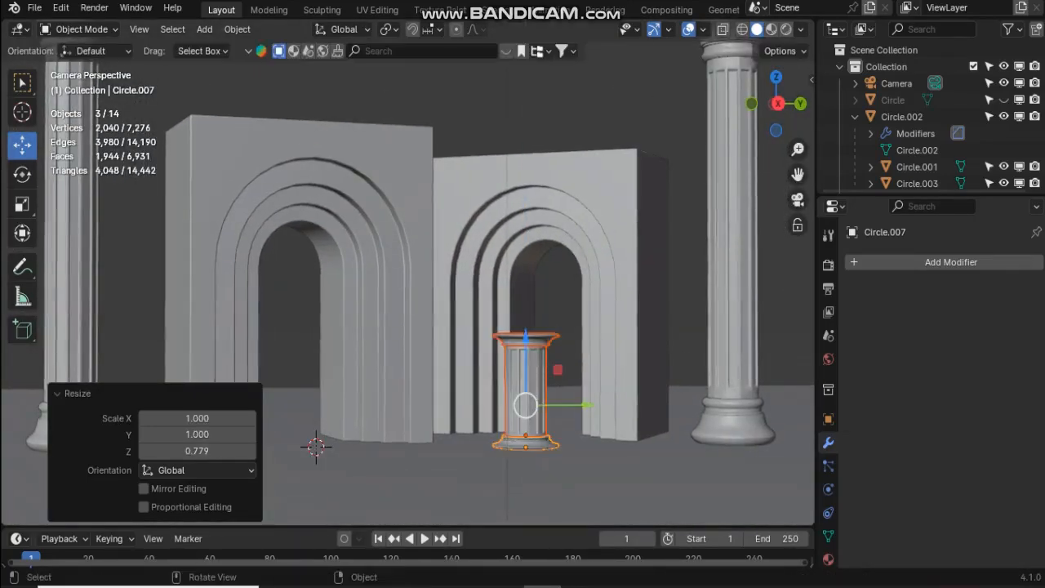
{"action": "key", "text": "g"}
{"action": "left_click_drag", "start_coordinate": [526, 335], "coordinate": [525, 336]}
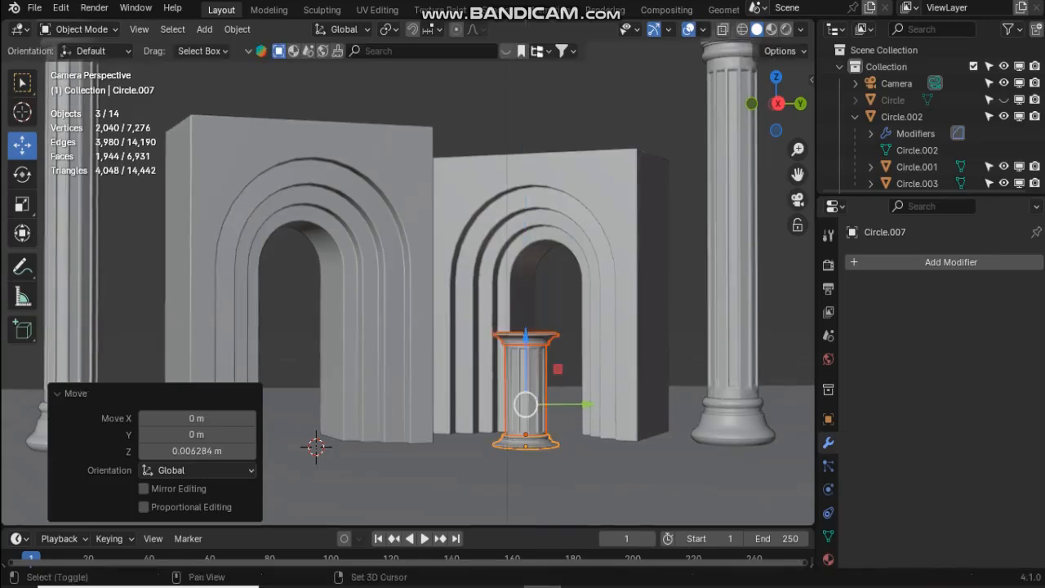
Duplicate the small column and move the copy about -1.777 m along Y in front of the first arch
{"action": "key", "text": "shift+d"}
{"action": "key", "text": "Escape"}
{"action": "left_click_drag", "start_coordinate": [584, 404], "coordinate": [371, 405]}
{"action": "left_click", "coordinate": [798, 199]}
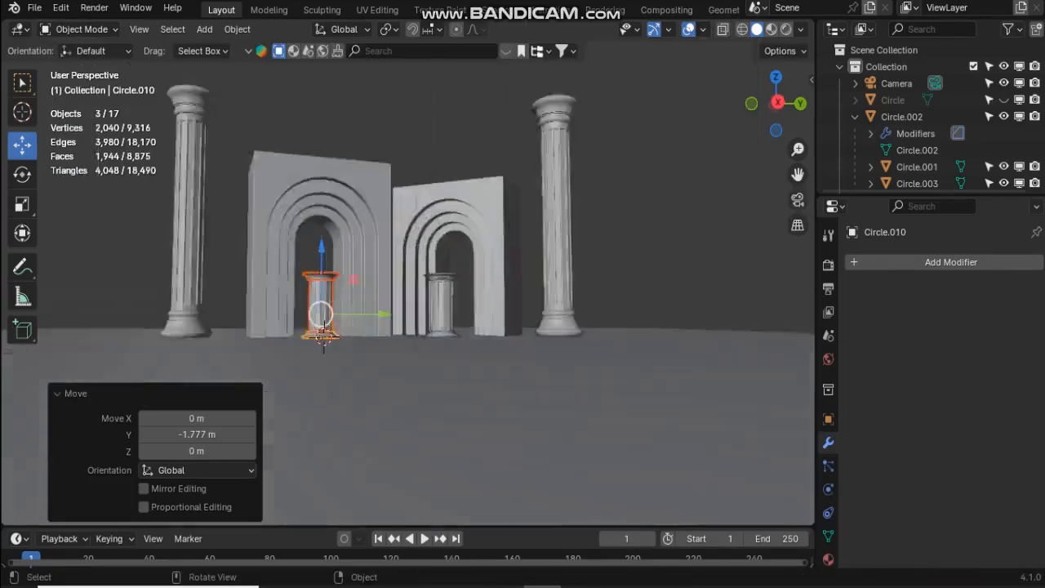
Move the small column in front of the first arch about 0.116 m along X
{"action": "left_click_drag", "start_coordinate": [775, 104], "coordinate": [890, 122]}
{"action": "left_click_drag", "start_coordinate": [421, 408], "coordinate": [440, 413]}
{"action": "left_click", "coordinate": [798, 199]}
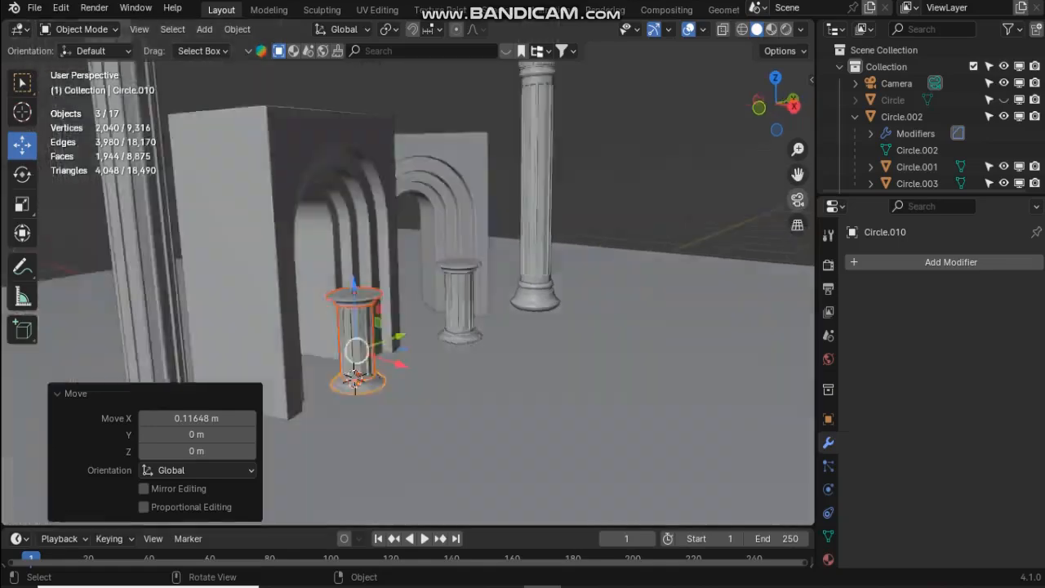
Duplicate the small column, bring the copy forward along X toward the camera, and shift it about 0.936 m and -0.262 m along Y
{"action": "key", "text": "shift+d"}
{"action": "key", "text": "Escape"}
{"action": "left_click_drag", "start_coordinate": [775, 104], "coordinate": [923, 139]}
{"action": "left_click_drag", "start_coordinate": [486, 352], "coordinate": [614, 370]}
{"action": "left_click_drag", "start_coordinate": [775, 104], "coordinate": [621, 110]}
{"action": "left_click_drag", "start_coordinate": [393, 450], "coordinate": [454, 451]}
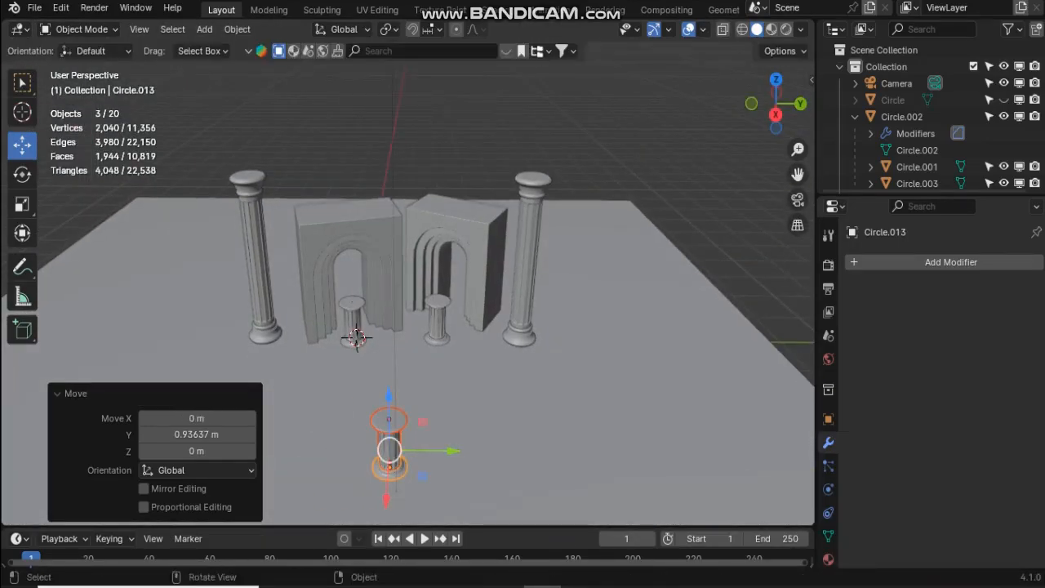
{"action": "left_click", "coordinate": [797, 199]}
{"action": "mouse_move", "coordinate": [495, 343]}
{"action": "left_mouse_down"}
{"action": "mouse_move", "coordinate": [467, 343]}
{"action": "mouse_move", "coordinate": [476, 343]}
{"action": "left_mouse_up"}
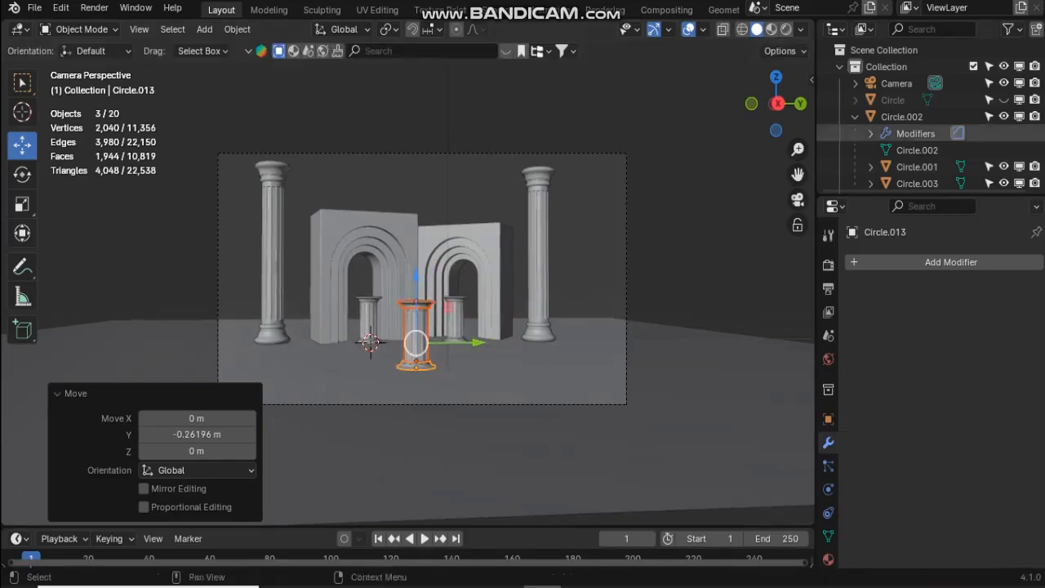
Move the foreground column about 1.552 m along X and about -0.227 m along Y
{"action": "left_click_drag", "start_coordinate": [776, 104], "coordinate": [776, 155]}
{"action": "left_click_drag", "start_coordinate": [378, 452], "coordinate": [369, 520]}
{"action": "left_click", "coordinate": [798, 199]}
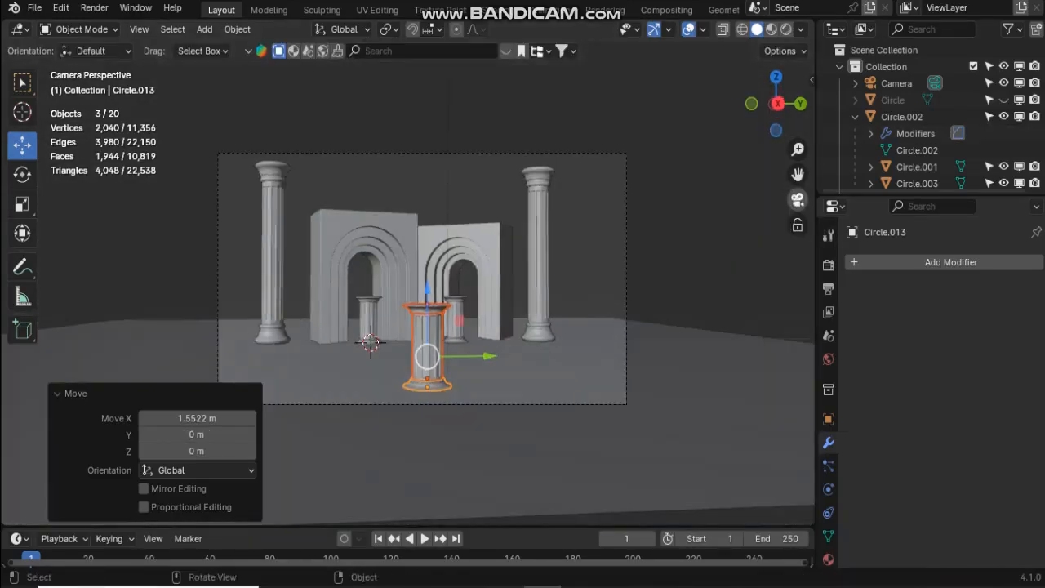
{"action": "left_click_drag", "start_coordinate": [477, 362], "coordinate": [467, 356]}
Bring the foreground column still closer to the camera along X and nudge it in negative Y to centre it in the camera frame
{"action": "left_click", "coordinate": [798, 199]}
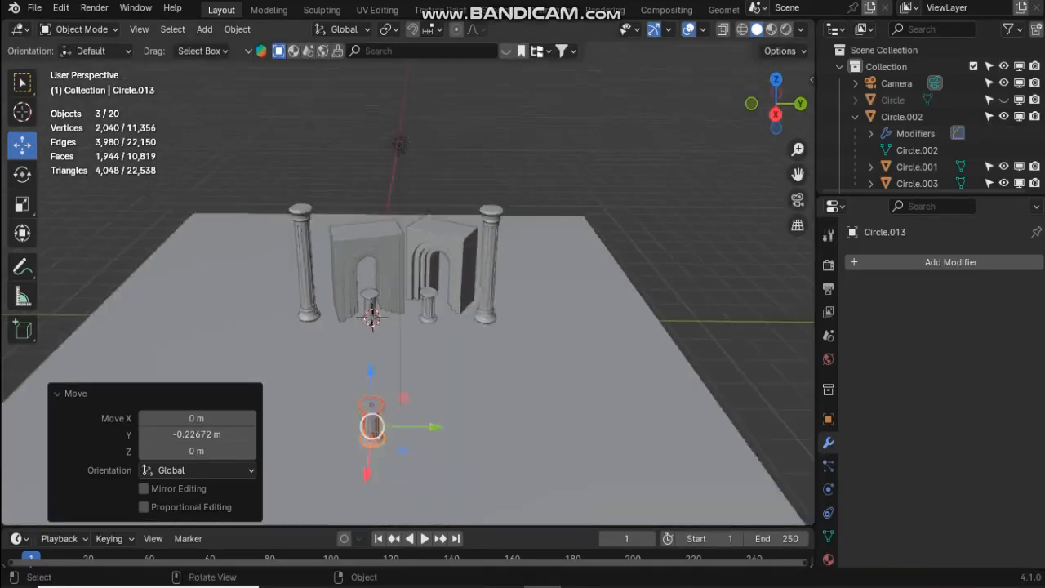
{"action": "left_click_drag", "start_coordinate": [370, 432], "coordinate": [365, 498]}
{"action": "left_click", "coordinate": [798, 200]}
{"action": "left_click_drag", "start_coordinate": [482, 396], "coordinate": [464, 397]}
{"action": "key", "text": "alt+a"}
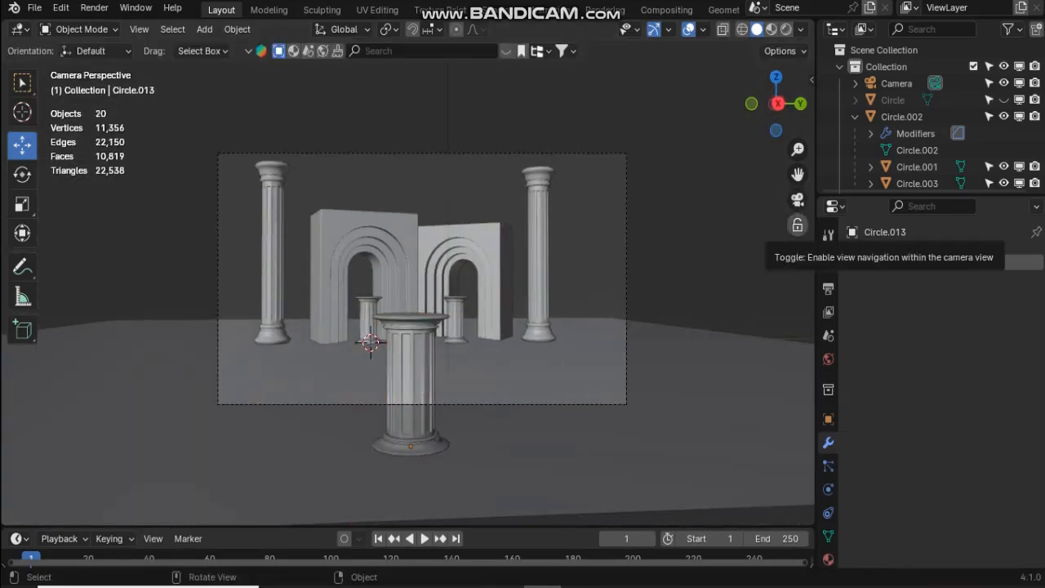
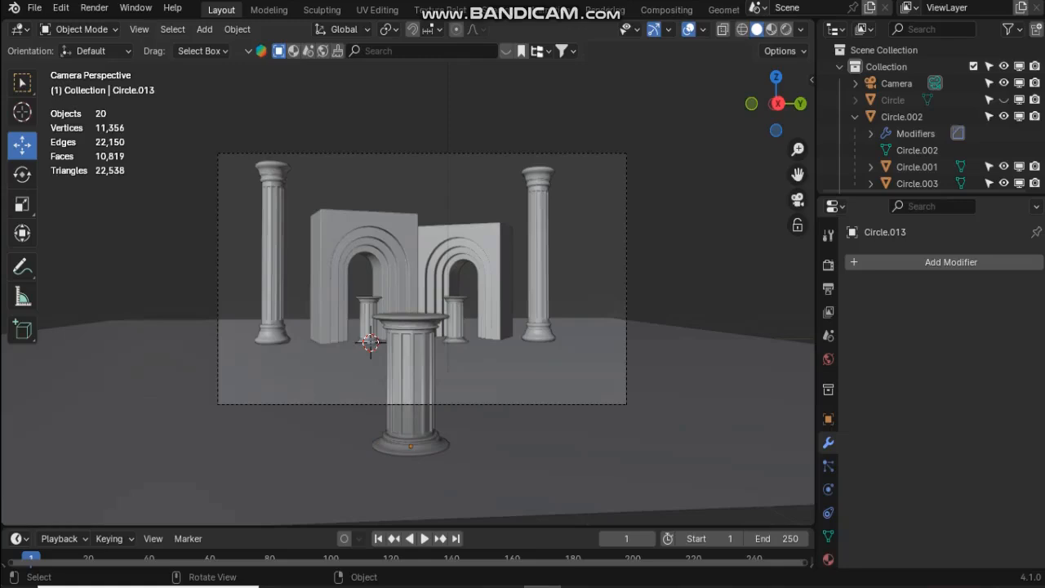
Scale both tall columns down uniformly by about 0.889 and fine-tune their overall size
{"action": "left_click", "coordinate": [278, 245]}
{"action": "left_click", "coordinate": [538, 261], "text": "shift"}
{"action": "key", "text": "s"}
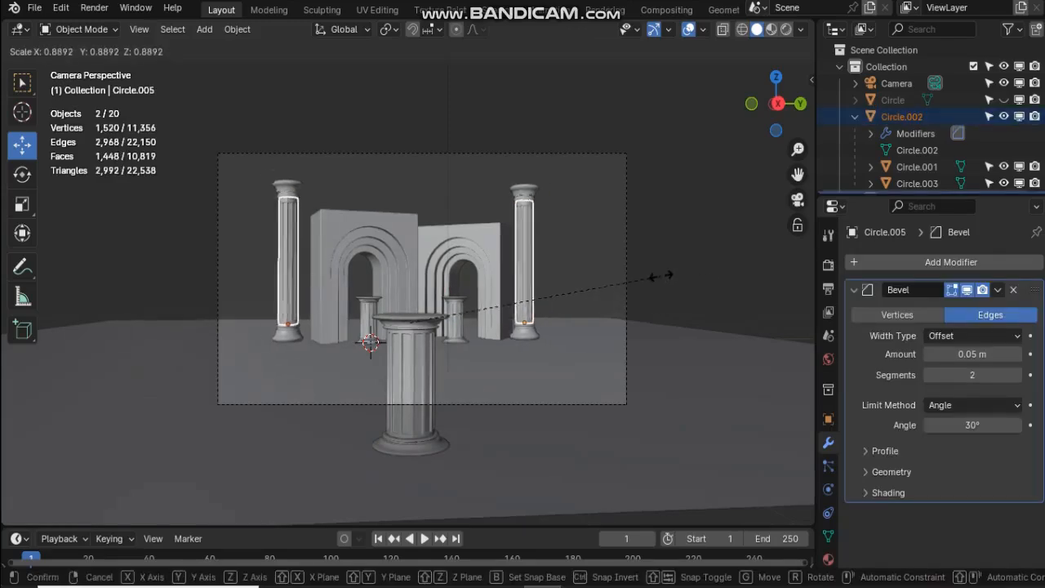
{"action": "left_click", "coordinate": [660, 275]}
{"action": "mouse_move", "coordinate": [470, 324]}
{"action": "left_mouse_down"}
{"action": "mouse_move", "coordinate": [481, 322]}
{"action": "mouse_move", "coordinate": [469, 325]}
{"action": "left_mouse_up"}
{"action": "key", "text": "s"}
{"action": "left_click", "coordinate": [436, 253]}
Scale the two tall columns by 0.951 along Z and lower them slightly onto the floor
{"action": "key", "text": "s"}
{"action": "key", "text": "z"}
{"action": "left_click", "coordinate": [438, 256]}
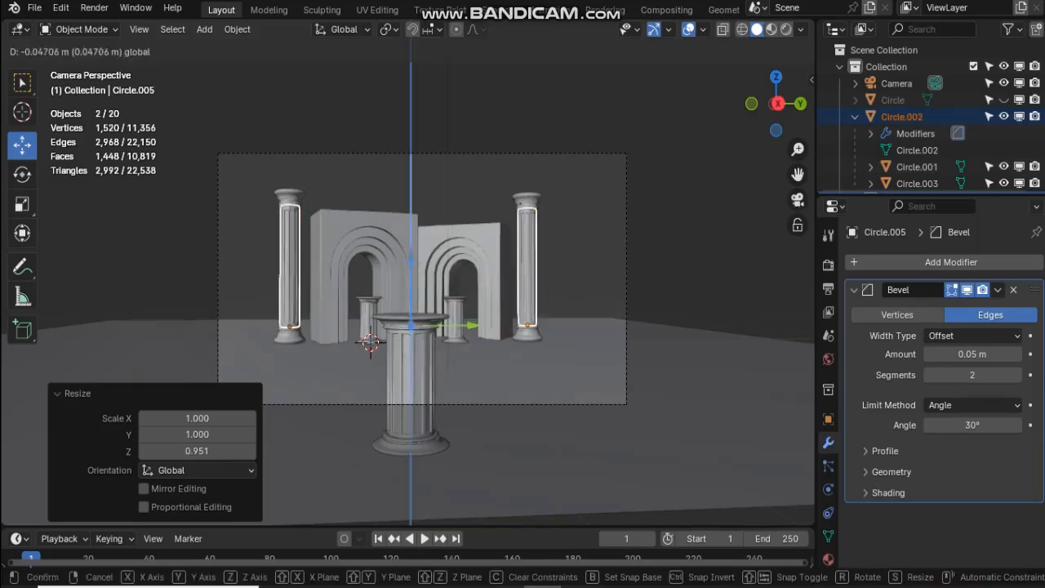
{"action": "left_click_drag", "start_coordinate": [411, 263], "coordinate": [411, 263]}
{"action": "key", "text": "alt+a"}
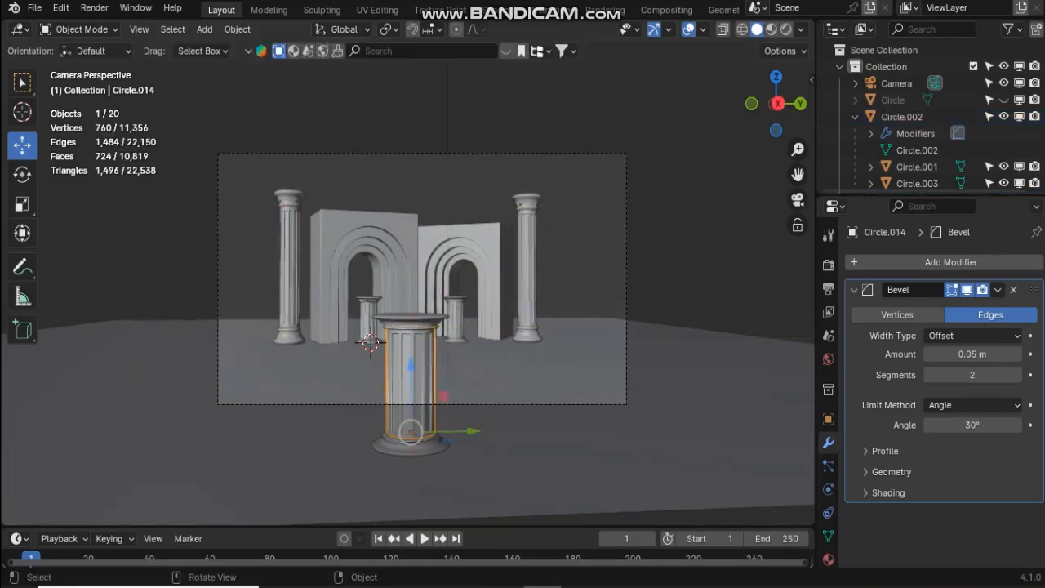
Raise the foreground column slightly and scale it down a little uniformly
{"action": "left_click_drag", "start_coordinate": [410, 372], "coordinate": [411, 358]}
{"action": "key", "text": "s"}
{"action": "left_click", "coordinate": [615, 400]}
{"action": "key", "text": "alt+a"}
Move the camera and foreground column together about -1.507 m along X, and nudge the column slightly in positive Y
{"action": "left_click", "coordinate": [797, 200]}
{"action": "scroll", "coordinate": [407, 283], "scroll_direction": "down", "scroll_amount": 3}
{"action": "left_click", "coordinate": [381, 381]}
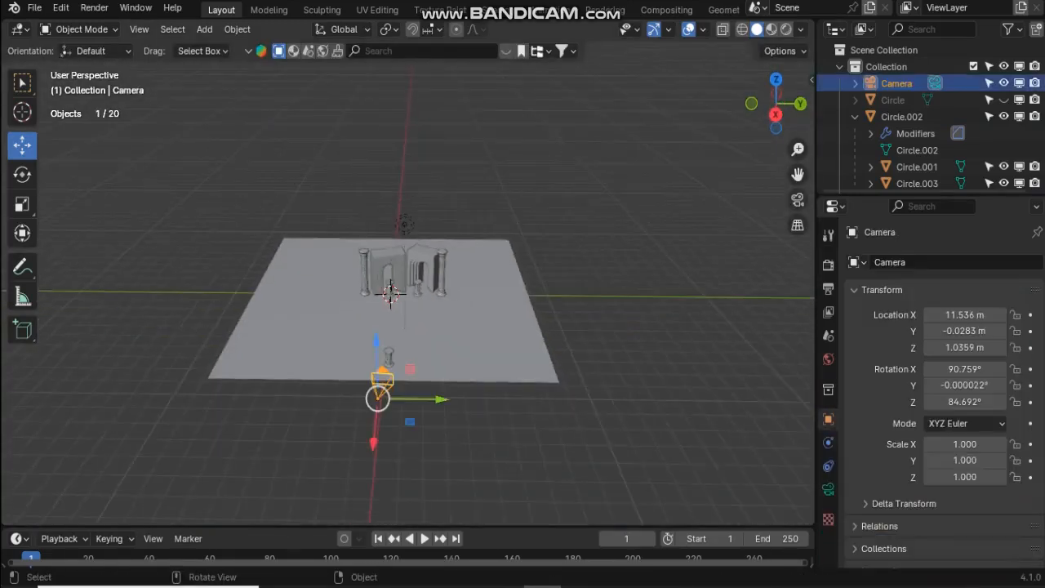
{"action": "left_click", "coordinate": [389, 356], "text": "shift"}
{"action": "left_click_drag", "start_coordinate": [380, 421], "coordinate": [382, 403]}
{"action": "left_click", "coordinate": [797, 199]}
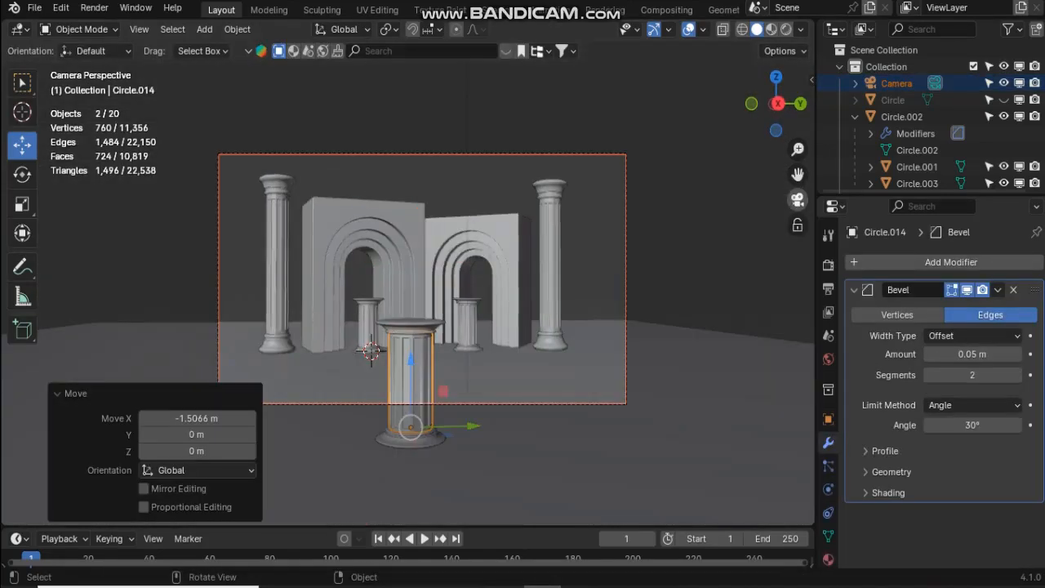
{"action": "key", "text": "alt+a"}
{"action": "left_click_drag", "start_coordinate": [471, 426], "coordinate": [478, 426]}
Move only the camera about -0.884 m along X, closer to the arches
{"action": "left_click", "coordinate": [797, 199]}
{"action": "left_click", "coordinate": [382, 367]}
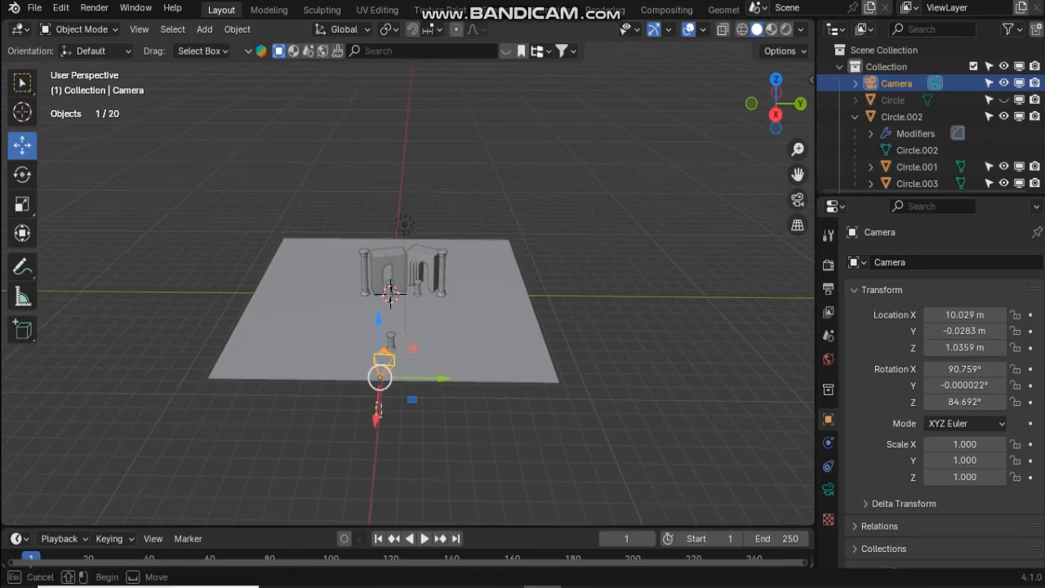
{"action": "left_click_drag", "start_coordinate": [379, 408], "coordinate": [379, 404]}
{"action": "left_click", "coordinate": [381, 361]}
{"action": "left_click", "coordinate": [382, 361]}
{"action": "middle_click_drag", "start_coordinate": [384, 363], "coordinate": [237, 322]}
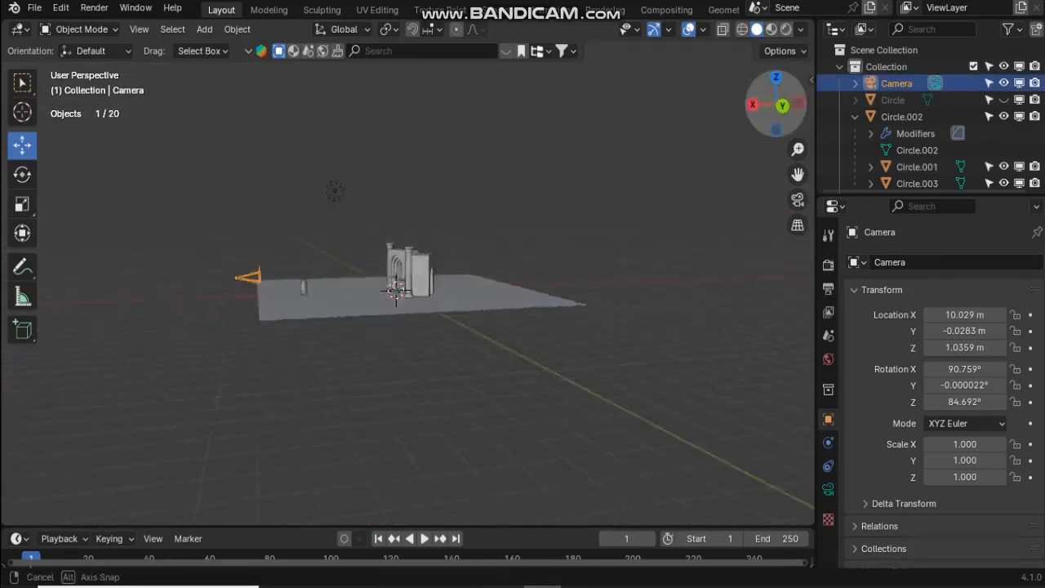
{"action": "left_click_drag", "start_coordinate": [780, 106], "coordinate": [780, 100]}
{"action": "left_click", "coordinate": [782, 105]}
{"action": "key", "text": "g"}
{"action": "key", "text": "x"}
{"action": "left_click", "coordinate": [257, 274]}
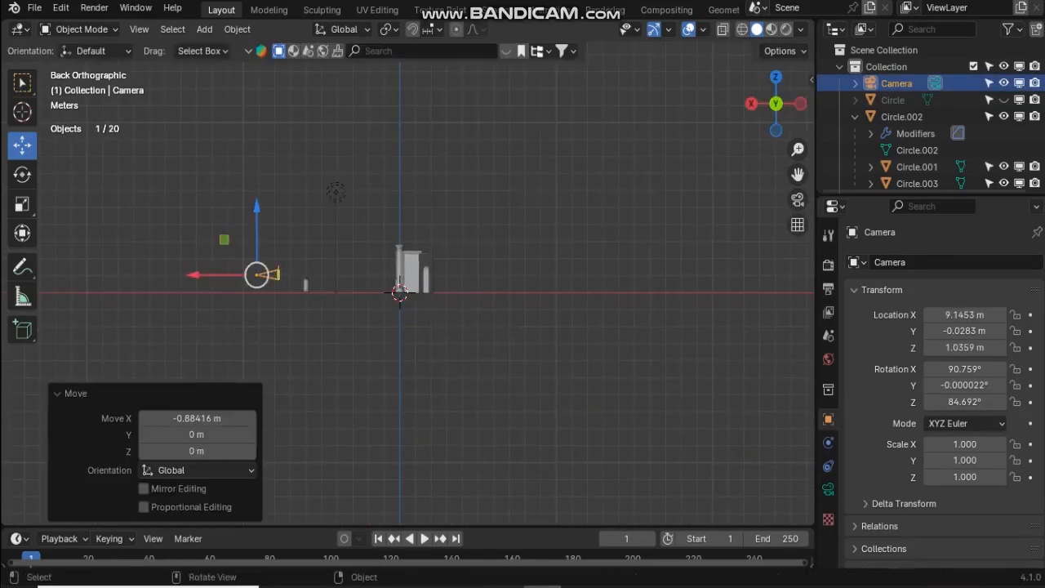
Nudge the foreground column in negative Y to recentre it in the camera view
{"action": "key", "text": "KP_0"}
{"action": "left_click", "coordinate": [432, 409]}
{"action": "left_click_drag", "start_coordinate": [492, 464], "coordinate": [478, 464]}
{"action": "key", "text": "alt+a"}
Stretch the foreground column's capital along Z by about 2.32 and raise it to sit on top of the shaft
{"action": "scroll", "coordinate": [430, 392], "scroll_direction": "up", "scroll_amount": 3}
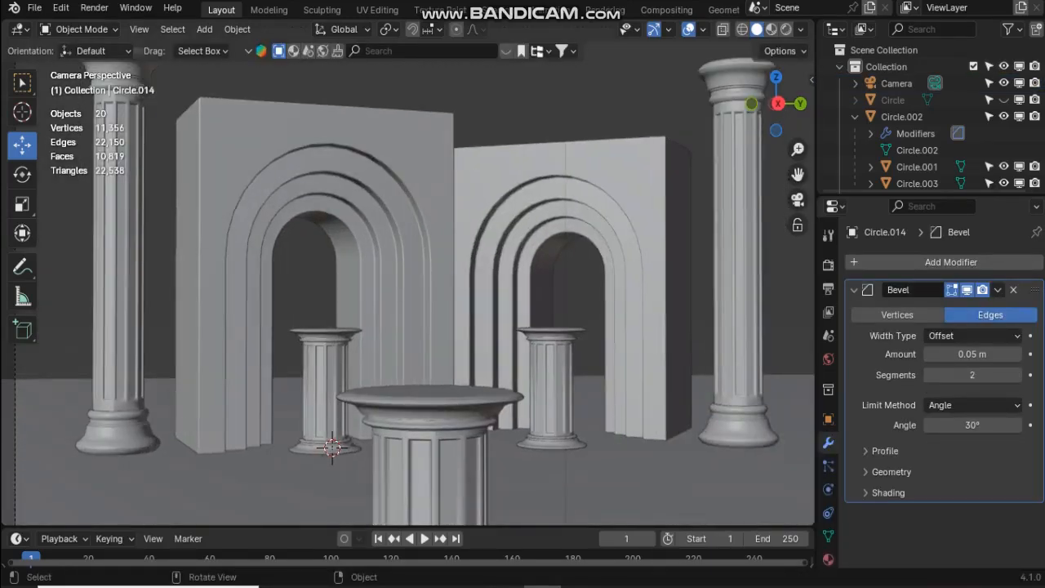
{"action": "left_click", "coordinate": [430, 392]}
{"action": "scroll", "coordinate": [430, 392], "scroll_direction": "up", "scroll_amount": 2}
{"action": "left_click_drag", "start_coordinate": [798, 174], "coordinate": [803, 122]}
{"action": "key", "text": "s"}
{"action": "key", "text": "z"}
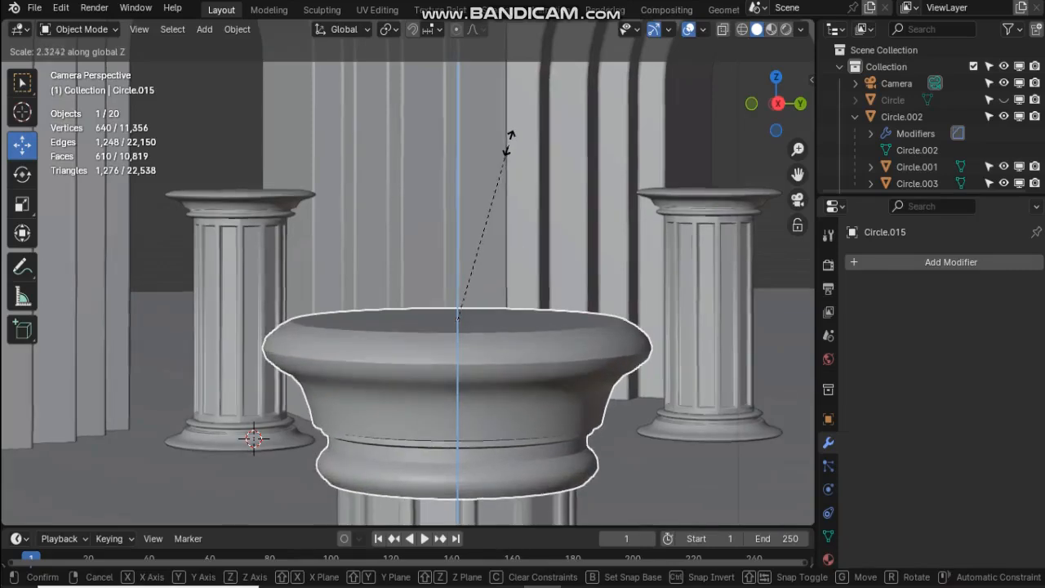
{"action": "left_click", "coordinate": [509, 142]}
{"action": "left_click_drag", "start_coordinate": [457, 255], "coordinate": [457, 170]}
{"action": "left_click", "coordinate": [244, 206]}
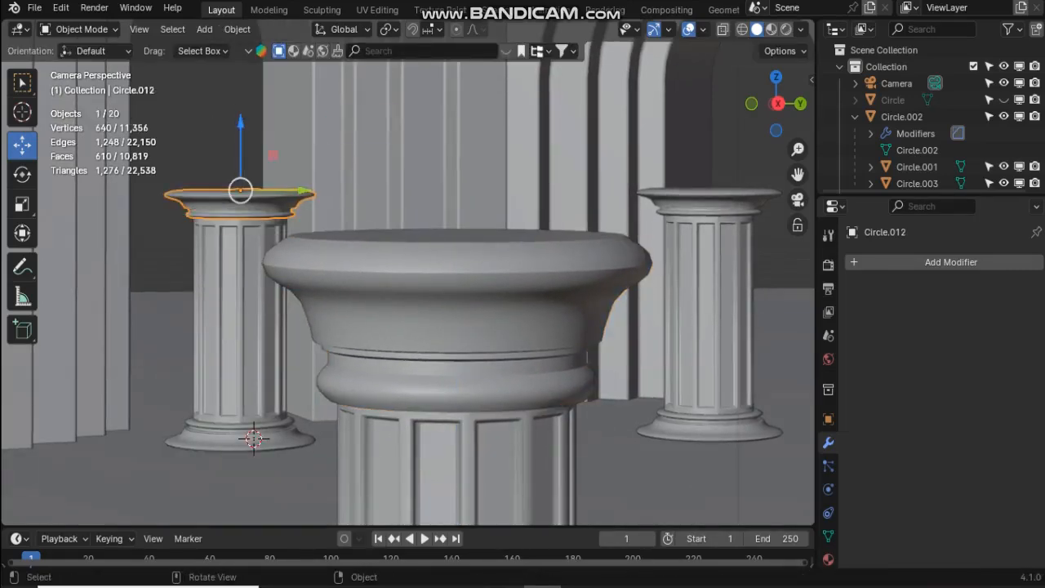
{"action": "key", "text": "s"}
{"action": "key", "text": "z"}
{"action": "key", "text": "Escape"}
Stretch the capitals of both small columns along Z by about 1.64 and raise them slightly onto their shafts
{"action": "key", "text": "s"}
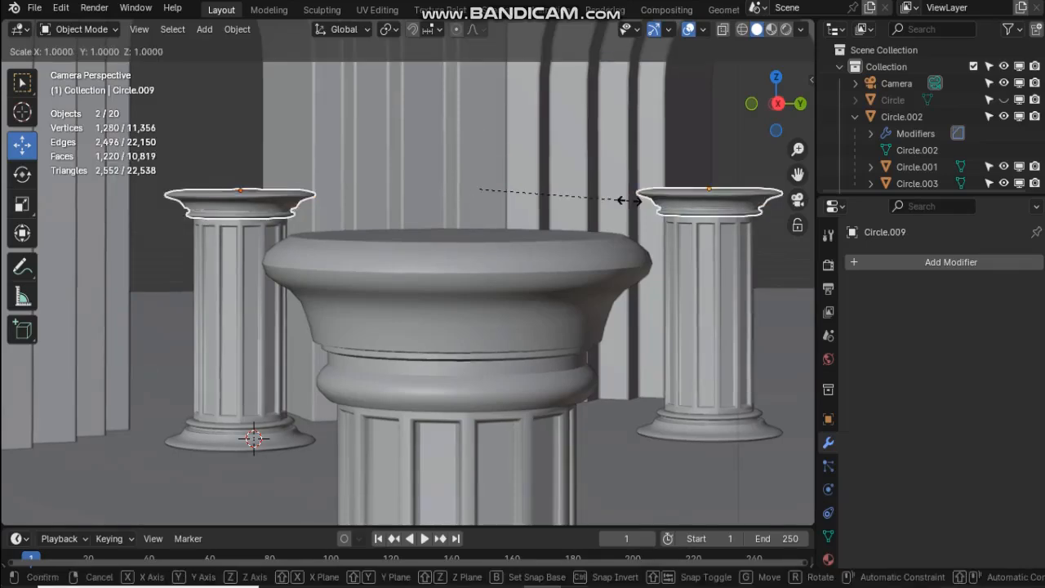
{"action": "key", "text": "z"}
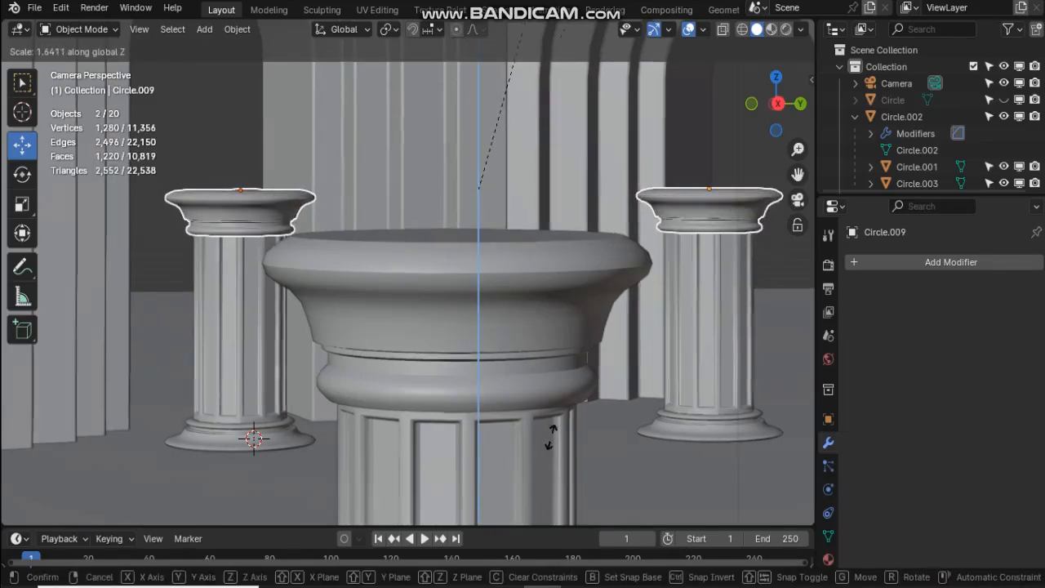
{"action": "left_click", "coordinate": [550, 420]}
{"action": "mouse_move", "coordinate": [479, 122]}
{"action": "left_mouse_down"}
{"action": "mouse_move", "coordinate": [479, 97]}
{"action": "mouse_move", "coordinate": [478, 107]}
{"action": "left_mouse_up"}
Stretch the bases of both small columns along Z by about 1.75
{"action": "left_click", "coordinate": [708, 434]}
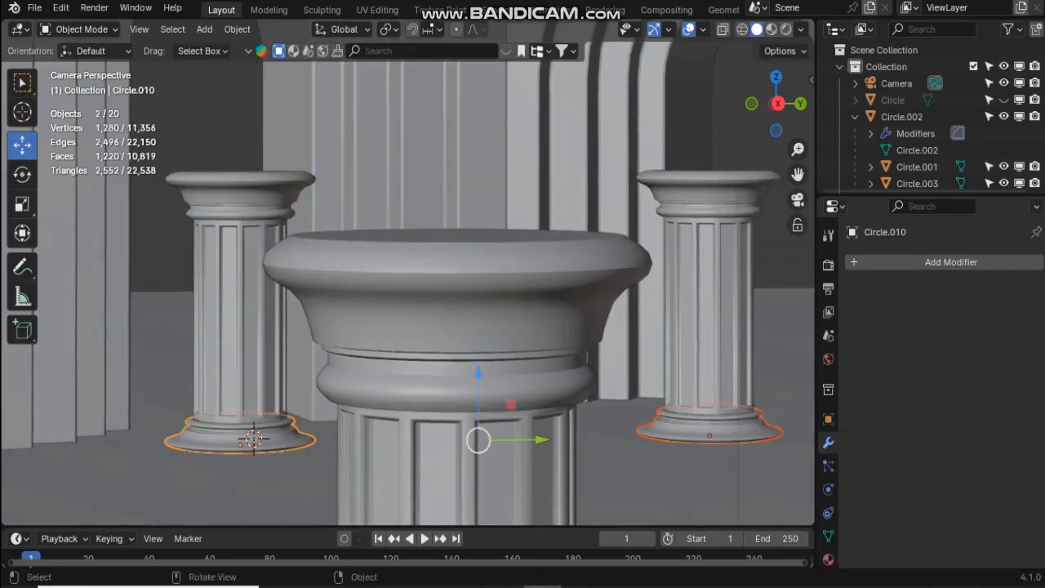
{"action": "key", "text": "s"}
{"action": "key", "text": "z"}
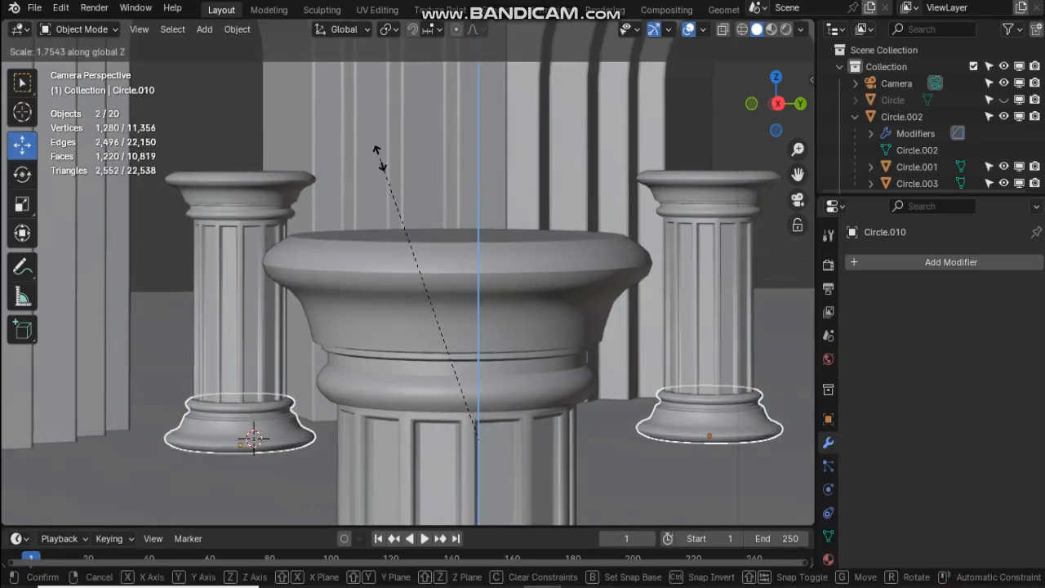
{"action": "left_click", "coordinate": [378, 154]}
{"action": "key", "text": "alt+a"}
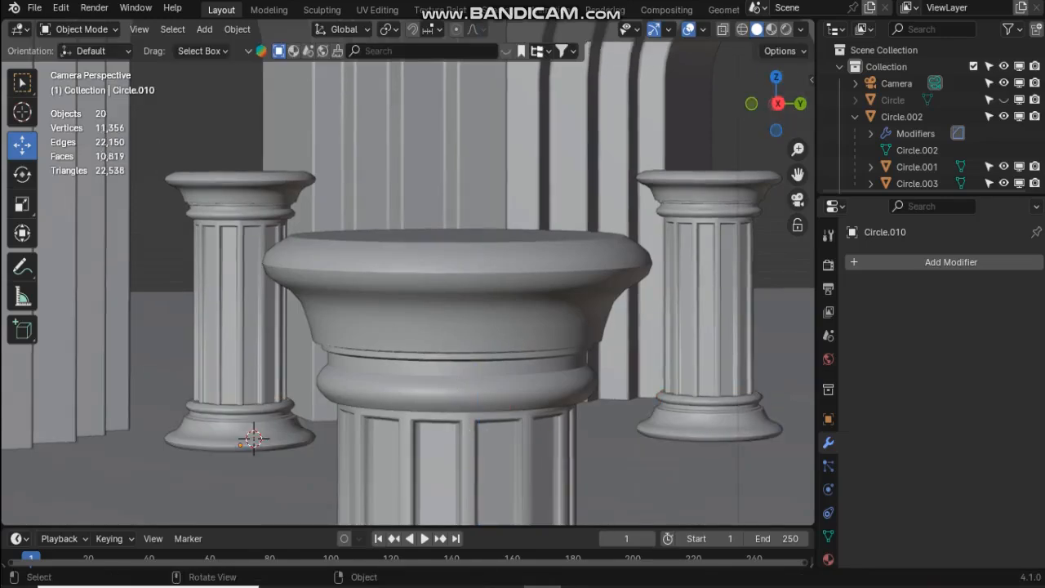
Raise the two small columns slightly and lower their bases along Z back onto the floor
{"action": "left_click", "coordinate": [709, 311]}
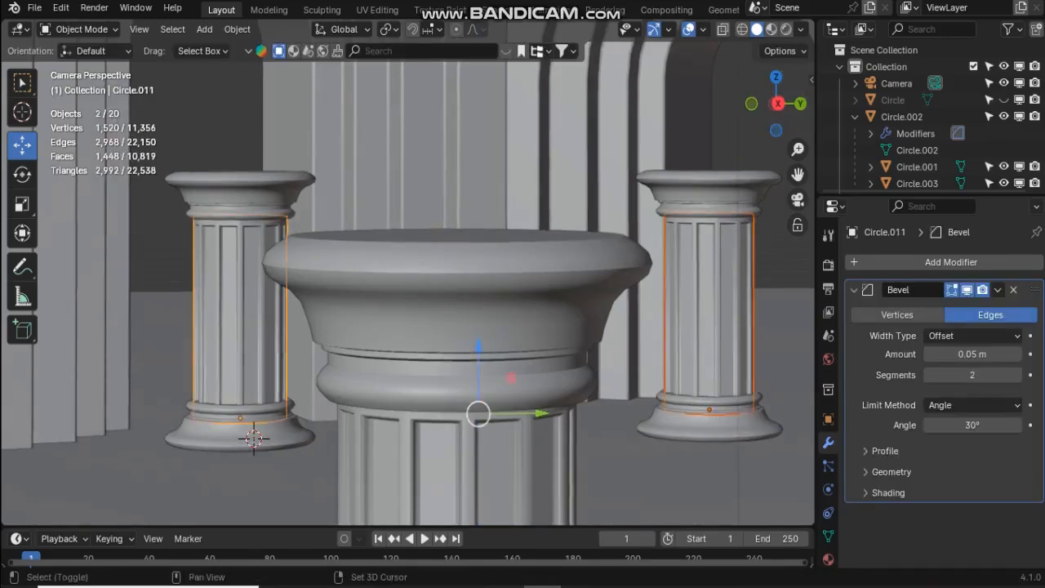
{"action": "key", "text": "alt+a"}
{"action": "left_click", "coordinate": [254, 438]}
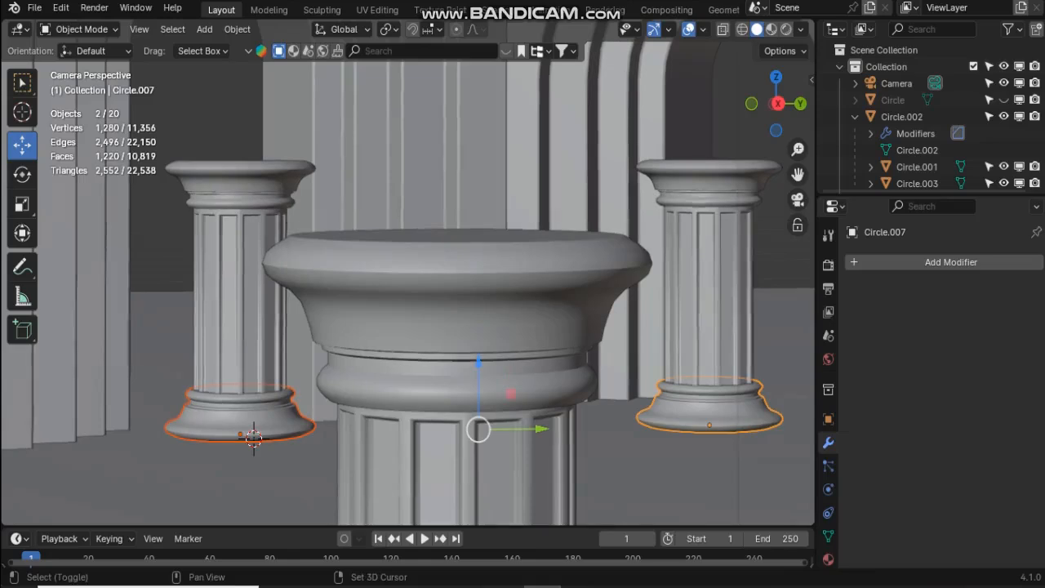
{"action": "key", "text": "g"}
{"action": "key", "text": "z"}
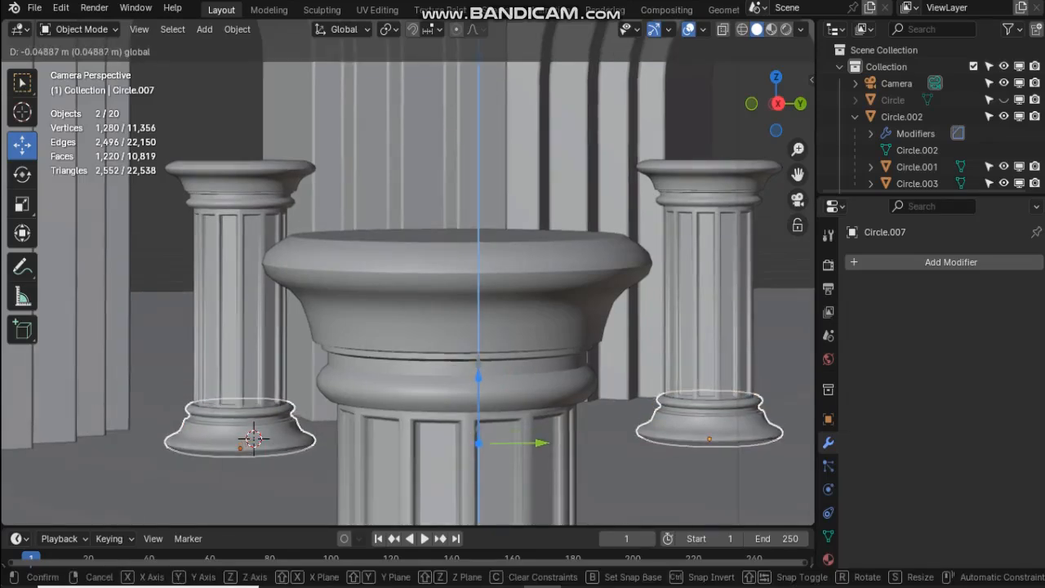
{"action": "left_click", "coordinate": [260, 438]}
{"action": "key", "text": "alt+a"}
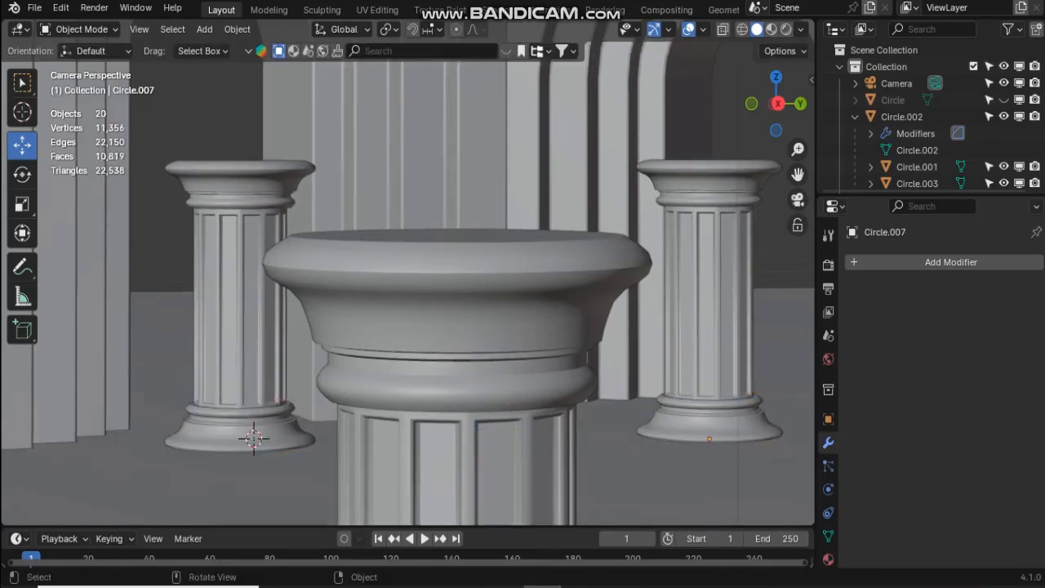
Extrude the floor plane's edge behind the arches 10.329 m upward along Z to form a back wall
{"action": "scroll", "coordinate": [409, 270], "scroll_direction": "down", "scroll_amount": 4}
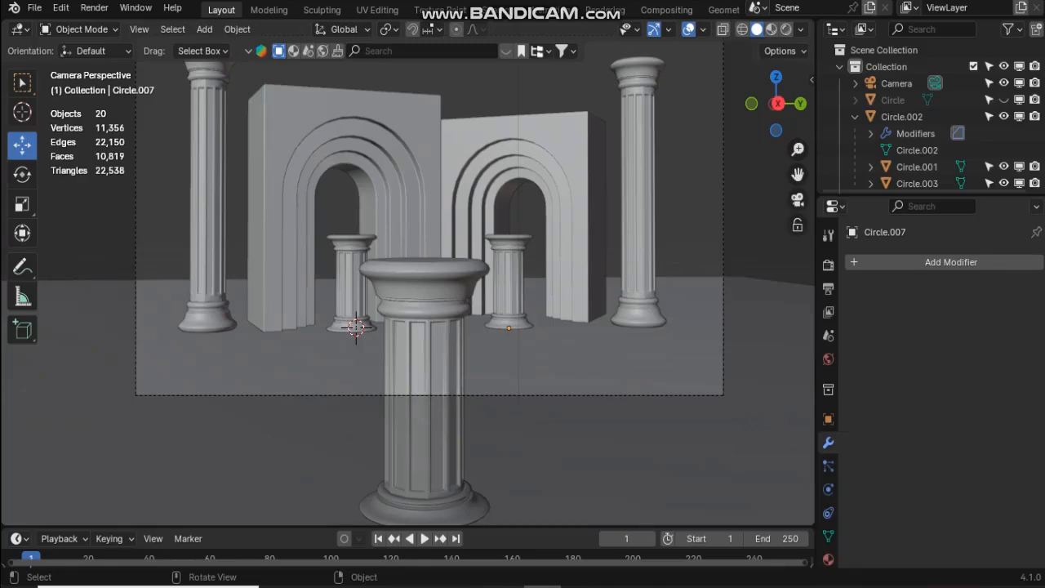
{"action": "left_click", "coordinate": [798, 200]}
{"action": "left_click_drag", "start_coordinate": [776, 104], "coordinate": [771, 193]}
{"action": "left_click", "coordinate": [490, 277]}
{"action": "left_click", "coordinate": [80, 29]}
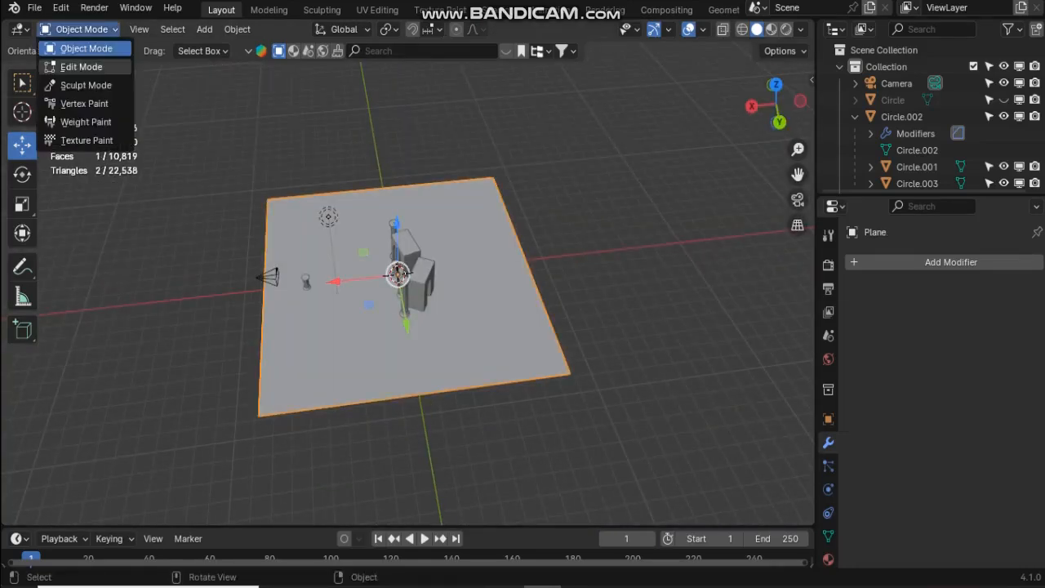
{"action": "left_click", "coordinate": [81, 66]}
{"action": "key", "text": "2"}
{"action": "left_click", "coordinate": [526, 260]}
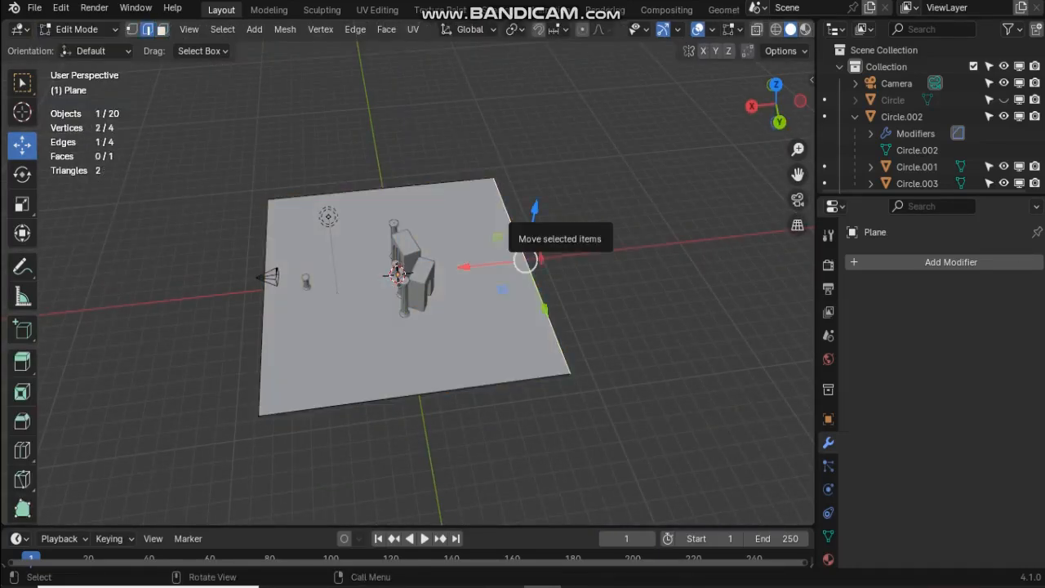
{"action": "key", "text": "e"}
{"action": "right_click", "coordinate": [535, 209]}
{"action": "left_click_drag", "start_coordinate": [535, 209], "coordinate": [563, 66]}
{"action": "left_click", "coordinate": [798, 200]}
{"action": "scroll", "coordinate": [420, 269], "scroll_direction": "down", "scroll_amount": 2}
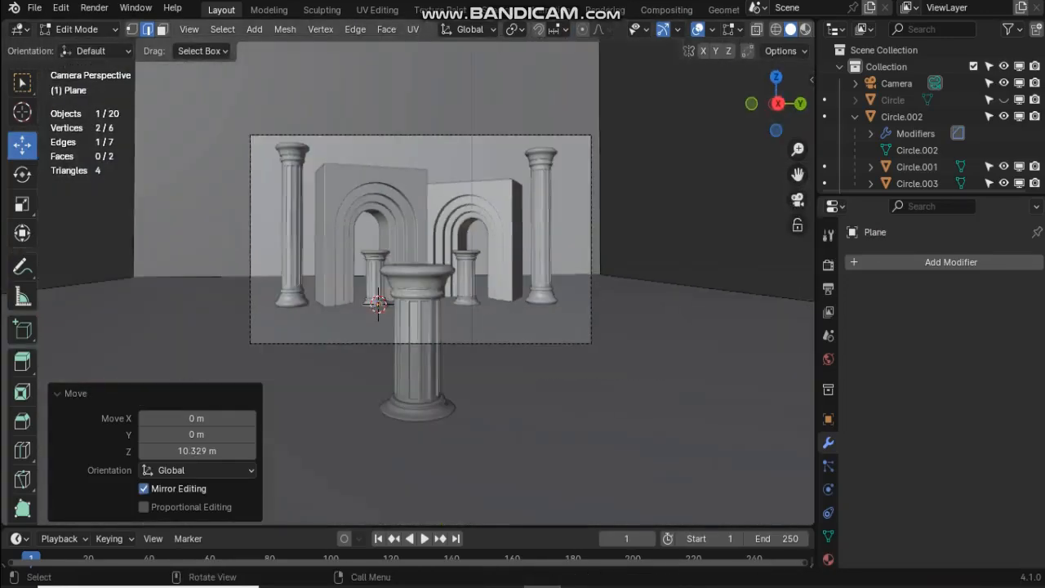
Bevel the edge between floor and back wall with a 0.0254 m width and 3 segments, and return to Object Mode
{"action": "middle_click_drag", "start_coordinate": [735, 236], "coordinate": [629, 261]}
{"action": "left_click", "coordinate": [637, 263]}
{"action": "key", "text": "ctrl+b"}
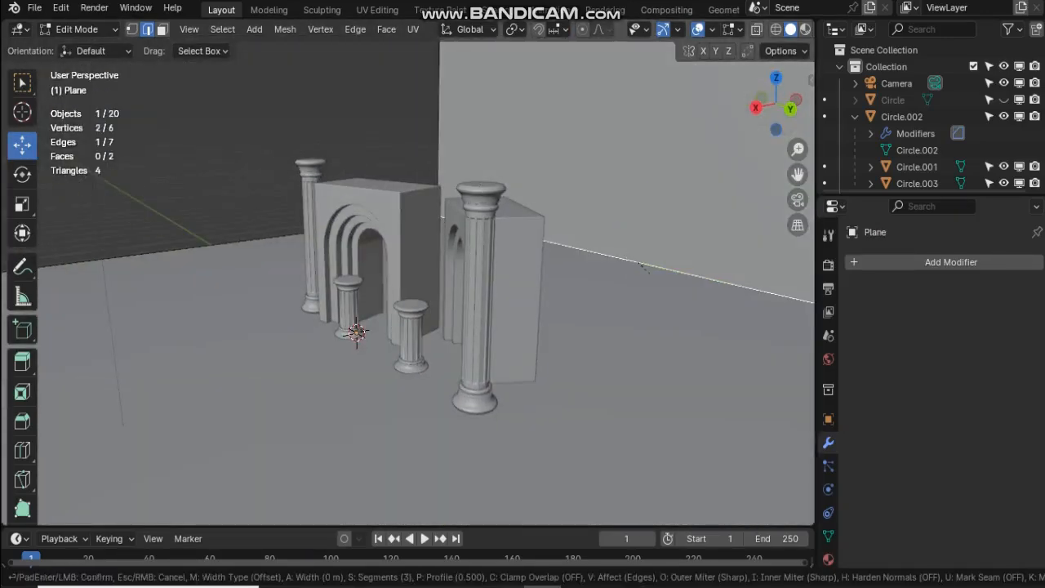
{"action": "left_click", "coordinate": [635, 258]}
{"action": "left_click", "coordinate": [79, 28]}
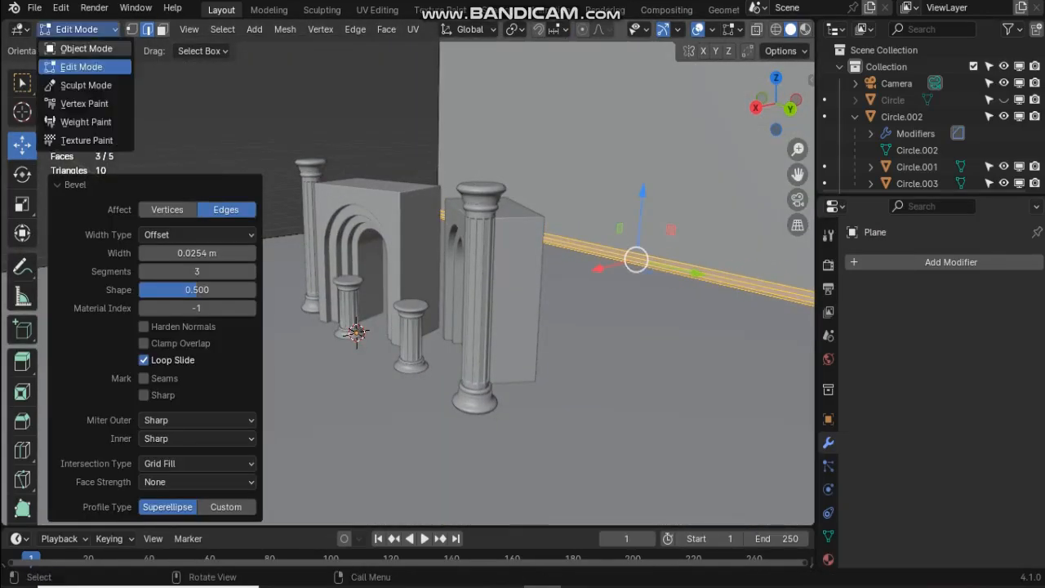
{"action": "left_click", "coordinate": [87, 46]}
Shade the floor and back wall smooth by angle at 30°, keeping sharp edges
{"action": "right_click", "coordinate": [606, 169]}
{"action": "left_click", "coordinate": [584, 186]}
{"action": "left_click", "coordinate": [798, 199]}
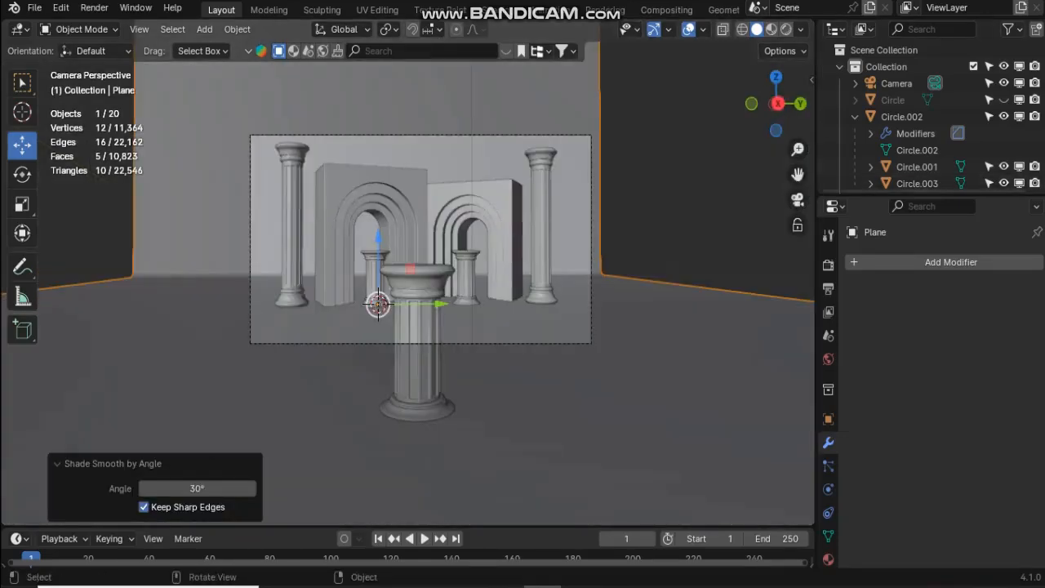
{"action": "key", "text": "alt+a"}
{"action": "left_click_drag", "start_coordinate": [775, 103], "coordinate": [688, 139]}
{"action": "scroll", "coordinate": [776, 103], "scroll_direction": "down", "scroll_amount": 4}
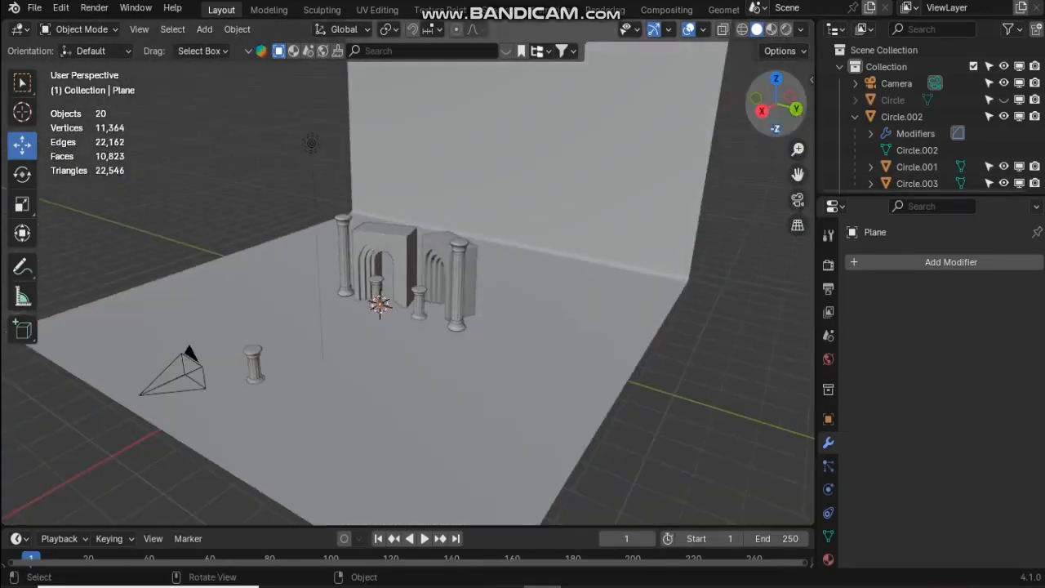
Add an area light and raise it about 6 m above the arches
{"action": "mouse_move", "coordinate": [776, 102]}
{"action": "left_mouse_down"}
{"action": "mouse_move", "coordinate": [972, 106]}
{"action": "mouse_move", "coordinate": [789, 90]}
{"action": "left_mouse_up"}
{"action": "left_click", "coordinate": [204, 29]}
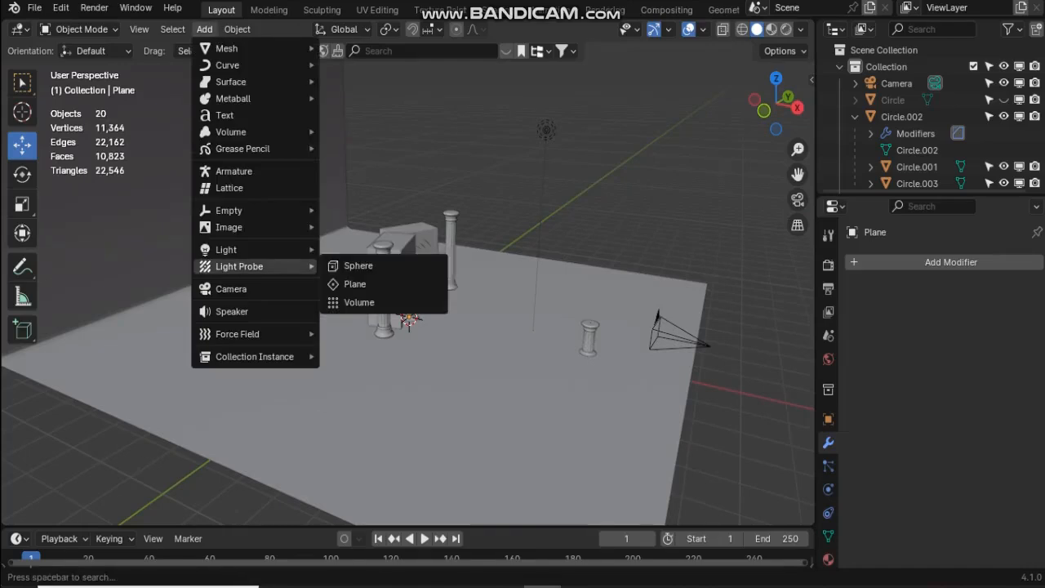
{"action": "mouse_move", "coordinate": [245, 249]}
{"action": "left_click", "coordinate": [352, 304]}
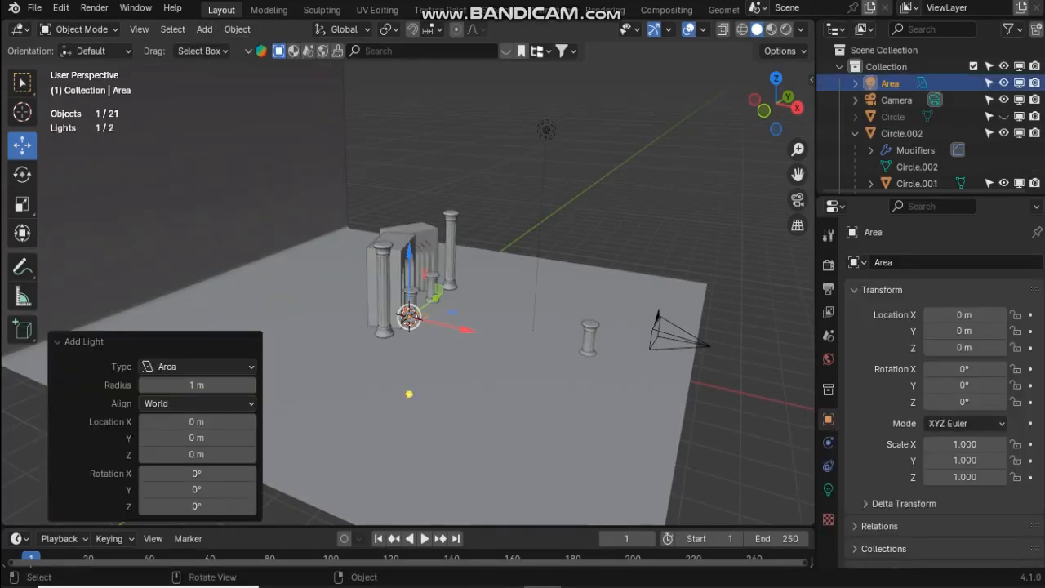
{"action": "middle_click_drag", "start_coordinate": [409, 395], "coordinate": [381, 394]}
{"action": "key", "text": "g"}
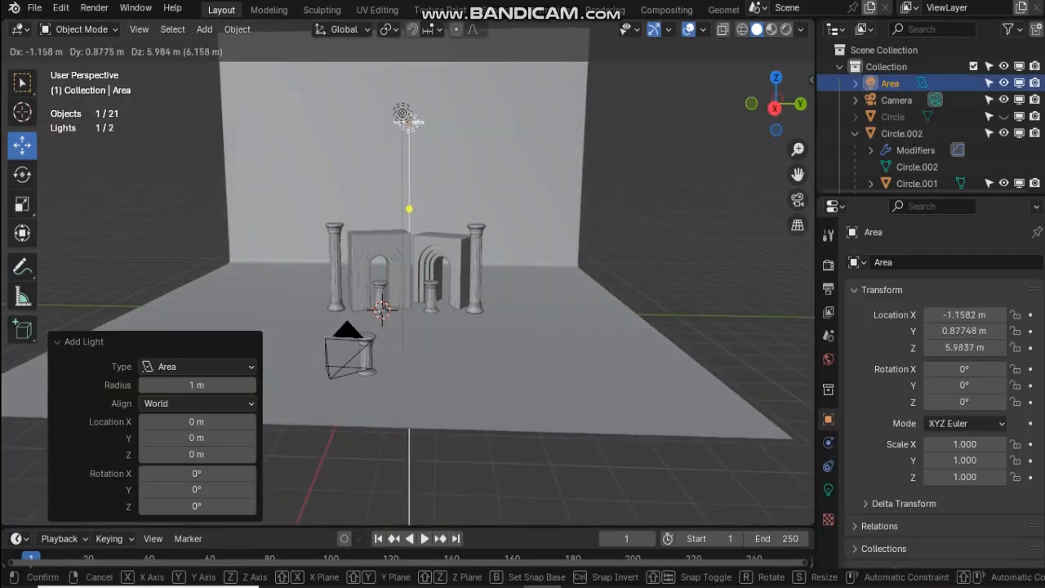
{"action": "left_click", "coordinate": [415, 122]}
Shift the overhead area light about 0.65 m along X and set its power to 1000 W
{"action": "middle_click_drag", "start_coordinate": [415, 121], "coordinate": [584, 124]}
{"action": "key", "text": "g"}
{"action": "left_click", "coordinate": [411, 125]}
{"action": "left_click", "coordinate": [828, 489]}
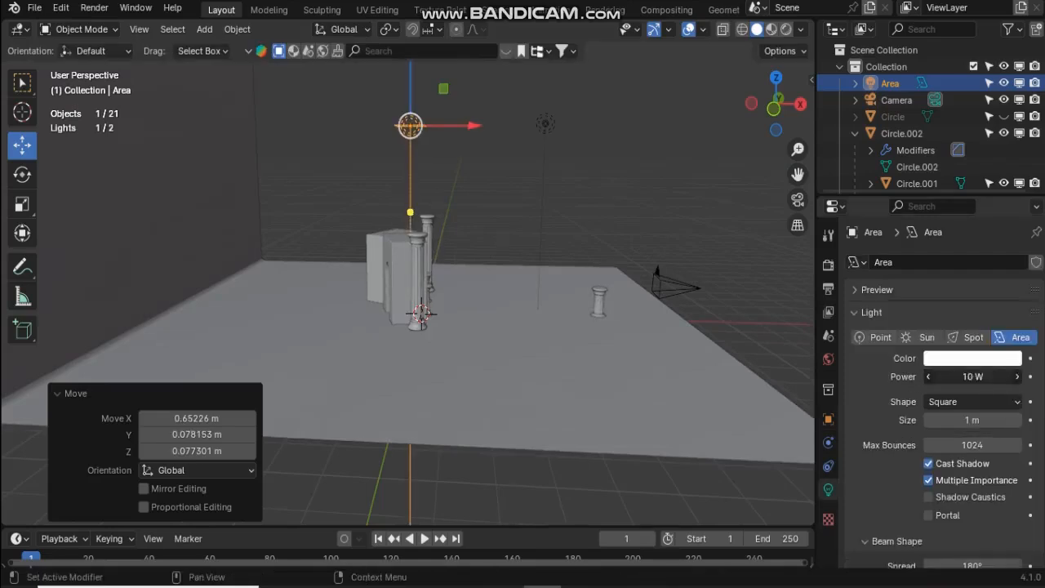
Move the point light about 7.3 m along negative Y and 1.7 m down, to the left side of the set
{"action": "middle_click_drag", "start_coordinate": [620, 245], "coordinate": [458, 285]}
{"action": "left_click", "coordinate": [462, 168]}
{"action": "key", "text": "g"}
{"action": "left_click", "coordinate": [168, 246]}
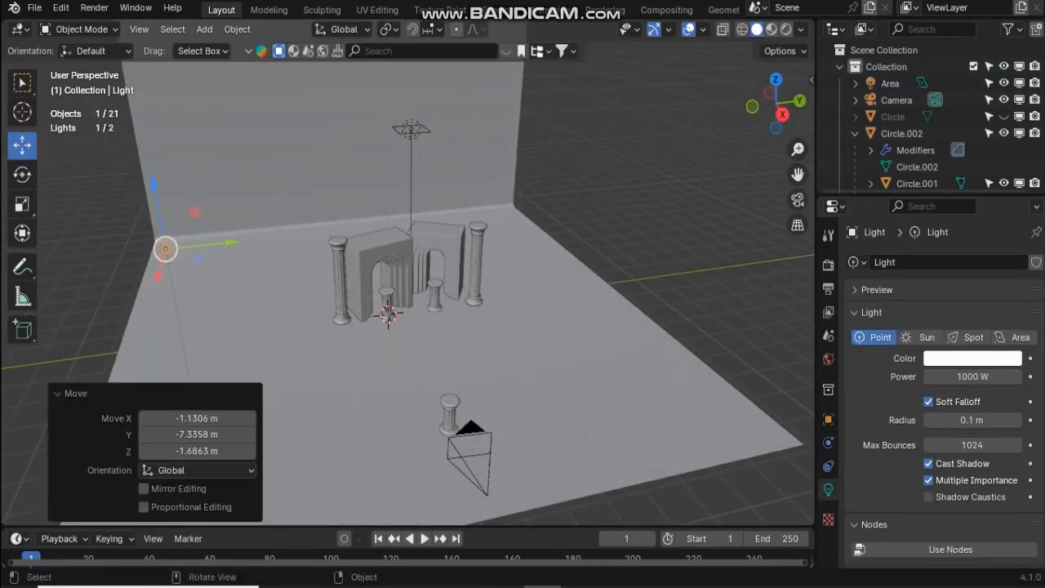
Duplicate the overhead area light about 7.6 m toward negative Y and rotate the copy to aim at the arches
{"action": "left_click", "coordinate": [410, 128]}
{"action": "key", "text": "shift+d"}
{"action": "left_click", "coordinate": [168, 175]}
{"action": "key", "text": "r"}
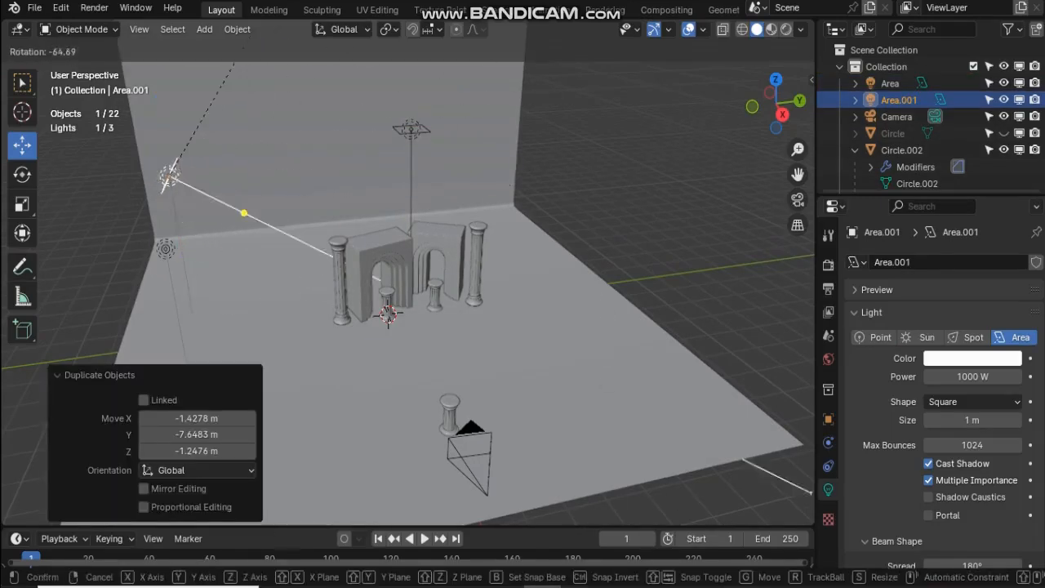
{"action": "left_click", "coordinate": [245, 213]}
Reposition the side area light, scale it by about 1.21 and raise its power to 1994.5 W
{"action": "left_click_drag", "start_coordinate": [776, 98], "coordinate": [748, 131]}
{"action": "key", "text": "g"}
{"action": "left_click", "coordinate": [849, 183]}
{"action": "key", "text": "g"}
{"action": "left_click", "coordinate": [684, 243]}
{"action": "key", "text": "s"}
{"action": "left_click", "coordinate": [740, 237]}
{"action": "left_click_drag", "start_coordinate": [971, 376], "coordinate": [975, 376]}
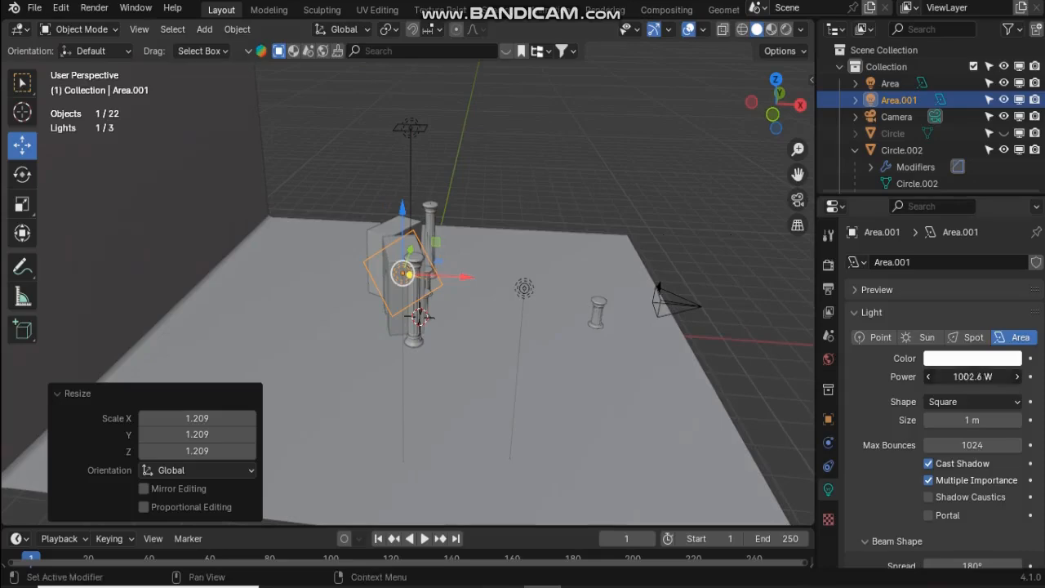
Duplicate the side area light about 15 m along Y to the opposite side and trackball-rotate the copy toward the arches
{"action": "left_click_drag", "start_coordinate": [776, 99], "coordinate": [694, 79]}
{"action": "key", "text": "shift+d"}
{"action": "left_click", "coordinate": [756, 172]}
{"action": "key", "text": "r"}
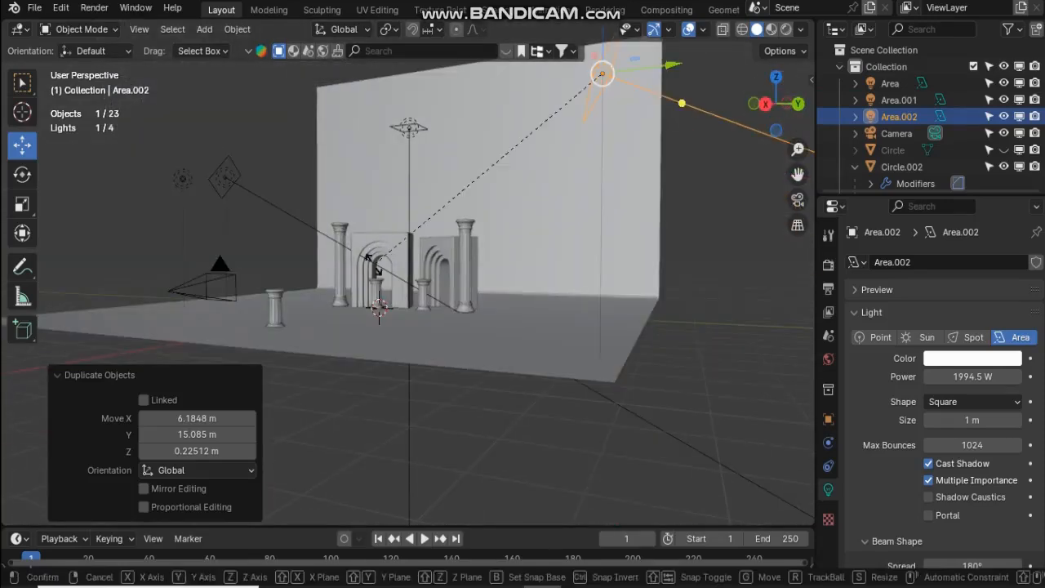
{"action": "key", "text": "r"}
{"action": "left_click", "coordinate": [414, 291]}
Move the second side light about 0.75 m in X, -0.93 m in Y and -0.69 m in Z, and set its power to 1000 W
{"action": "mouse_move", "coordinate": [776, 103]}
{"action": "left_mouse_down"}
{"action": "mouse_move", "coordinate": [767, 172]}
{"action": "mouse_move", "coordinate": [760, 114]}
{"action": "left_mouse_up"}
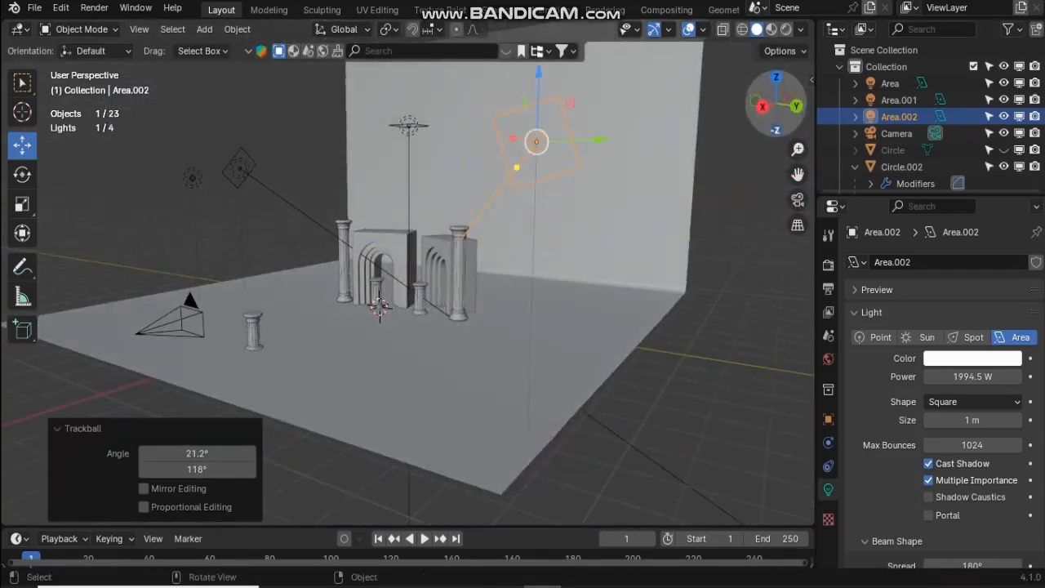
{"action": "key", "text": "g"}
{"action": "left_click", "coordinate": [670, 163]}
{"action": "left_click", "coordinate": [972, 377]}
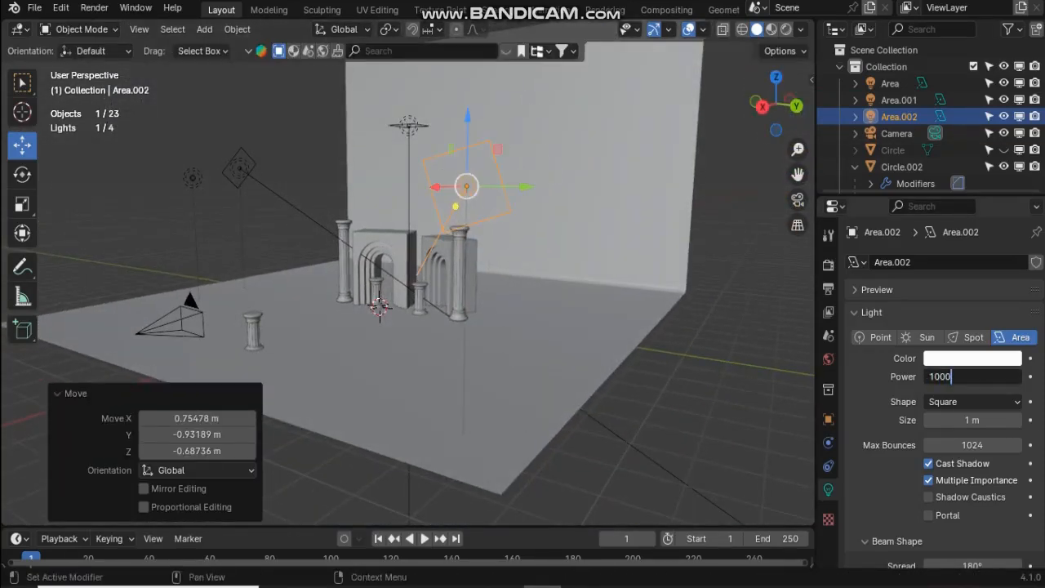
{"action": "left_click_drag", "start_coordinate": [776, 103], "coordinate": [820, 94]}
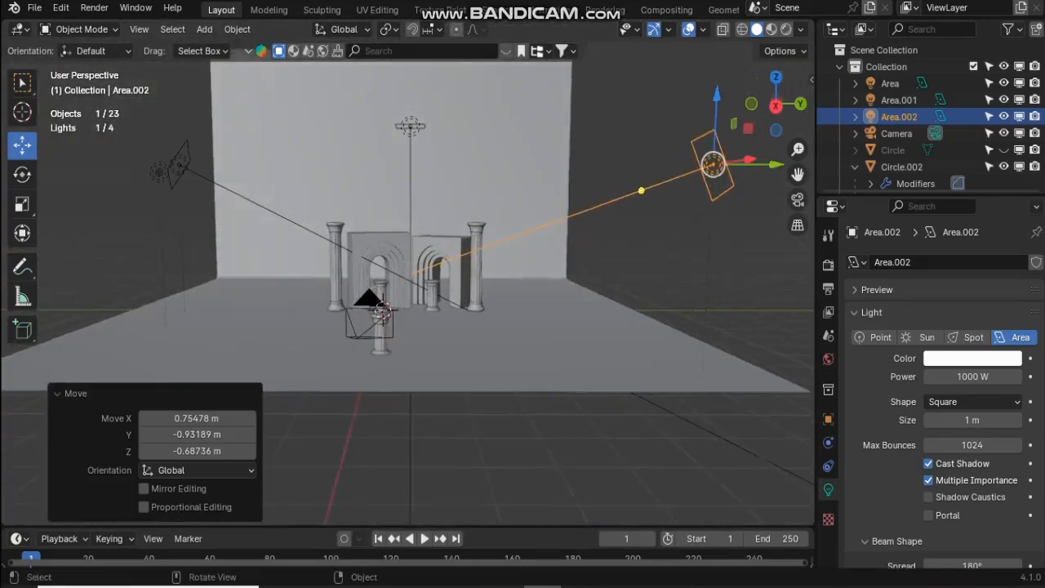
Give the left arch a new material with a light beige base color
{"action": "key", "text": "alt+a"}
{"action": "scroll", "coordinate": [406, 282], "scroll_direction": "up", "scroll_amount": 4}
{"action": "scroll", "coordinate": [354, 351], "scroll_direction": "up", "scroll_amount": 3}
{"action": "left_click", "coordinate": [315, 393]}
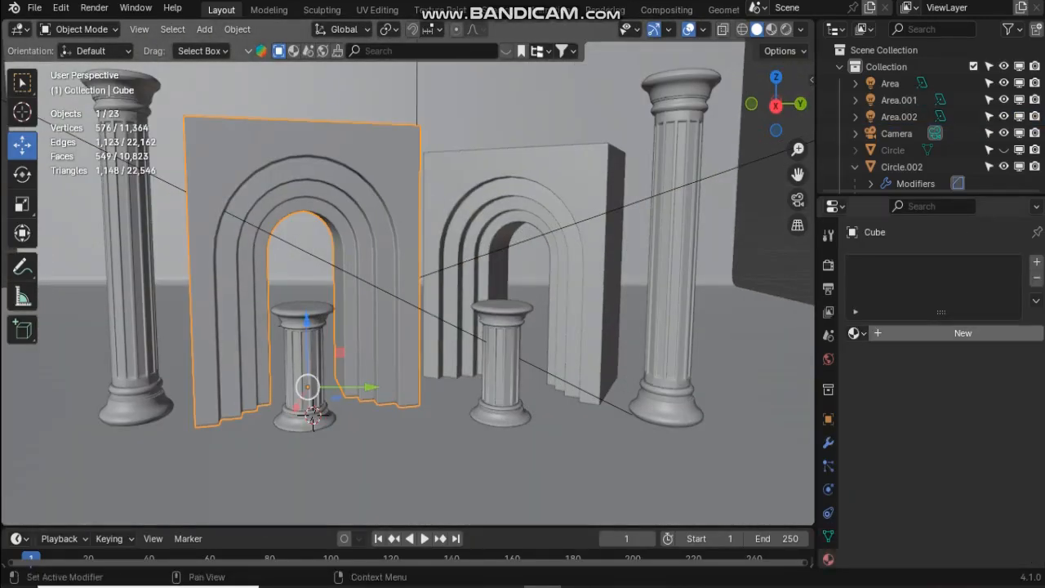
{"action": "left_click", "coordinate": [962, 333]}
{"action": "left_click", "coordinate": [979, 460]}
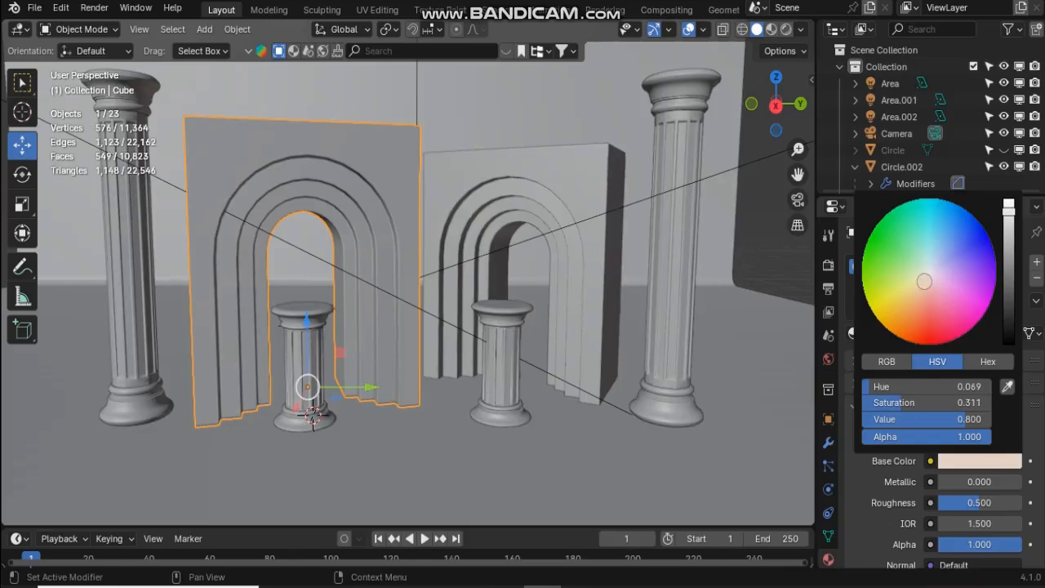
Assign Material.001 to the capital and shaft of the right short column
{"action": "left_click", "coordinate": [503, 309]}
{"action": "left_click", "coordinate": [853, 333]}
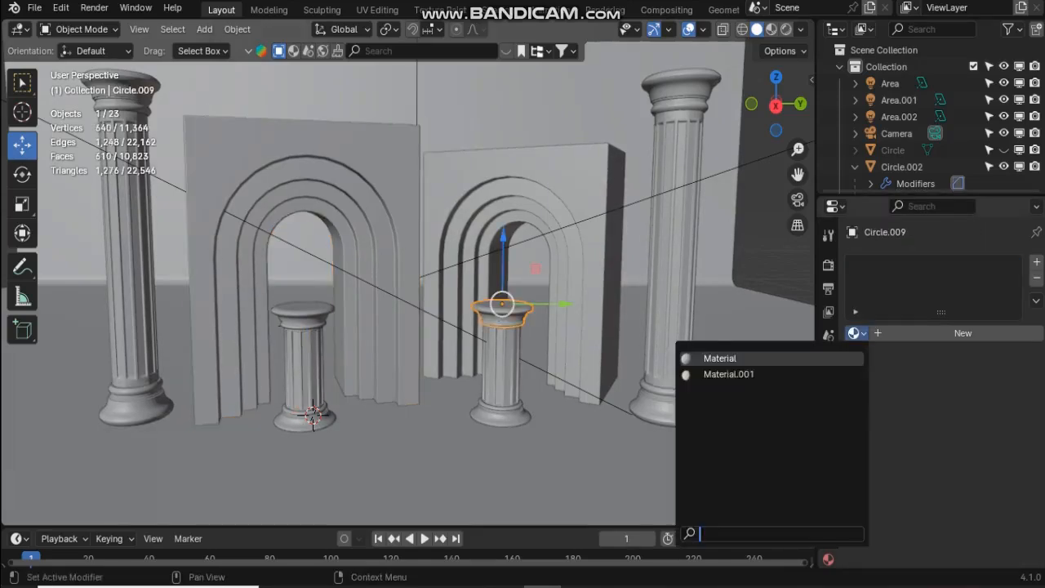
{"action": "left_click", "coordinate": [718, 375]}
{"action": "left_click", "coordinate": [501, 376]}
{"action": "left_click", "coordinate": [853, 333]}
{"action": "left_click", "coordinate": [729, 374]}
Assign Material.001 to the shaft, capital and base of the left short column
{"action": "left_click", "coordinate": [303, 367]}
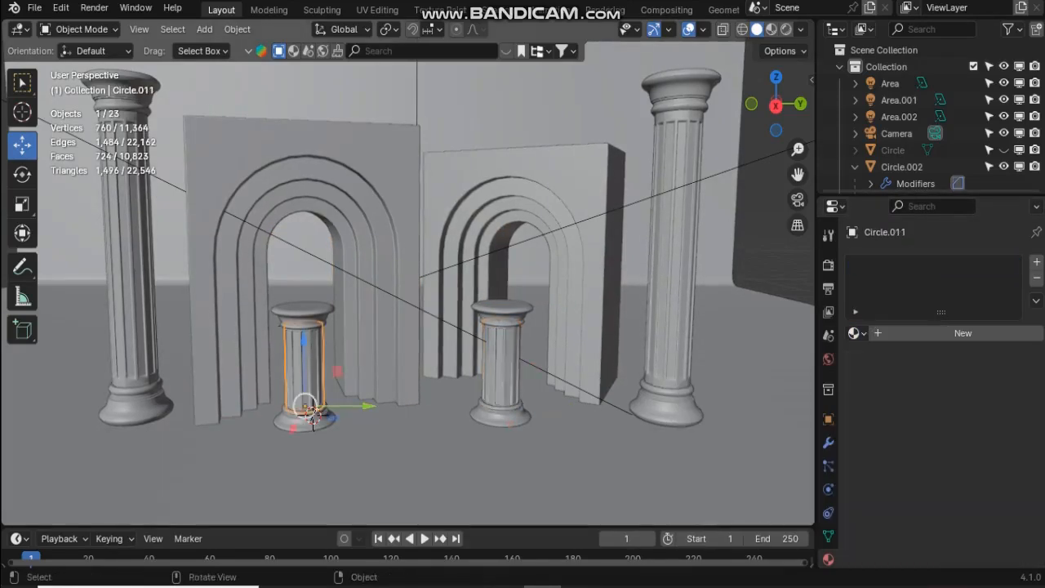
{"action": "left_click", "coordinate": [853, 333]}
{"action": "left_click", "coordinate": [303, 312]}
{"action": "left_click", "coordinate": [853, 333]}
{"action": "left_click", "coordinate": [723, 374]}
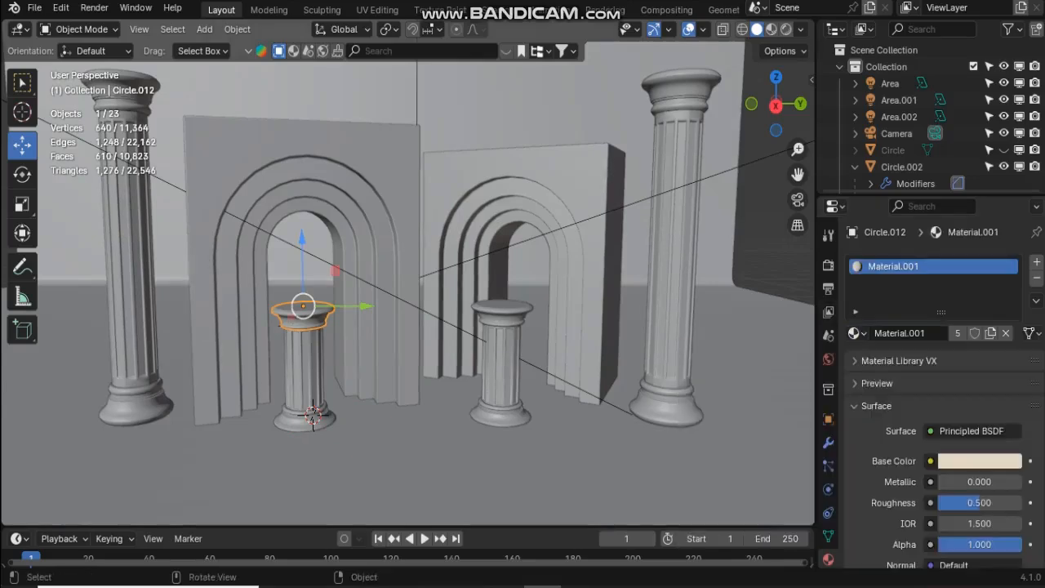
{"action": "left_click", "coordinate": [323, 420]}
{"action": "left_click", "coordinate": [853, 333]}
Assign Material.001 to the right short column's base and to the right arch
{"action": "left_click", "coordinate": [500, 409]}
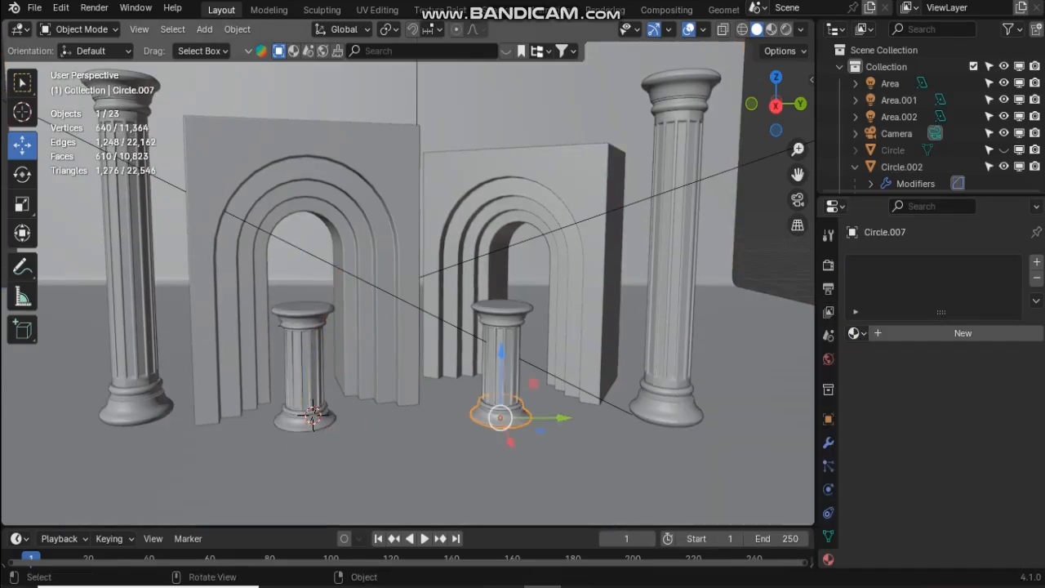
{"action": "left_click", "coordinate": [853, 333]}
{"action": "left_click", "coordinate": [722, 375]}
{"action": "left_click", "coordinate": [596, 270]}
{"action": "left_click", "coordinate": [854, 333]}
{"action": "left_click", "coordinate": [722, 375]}
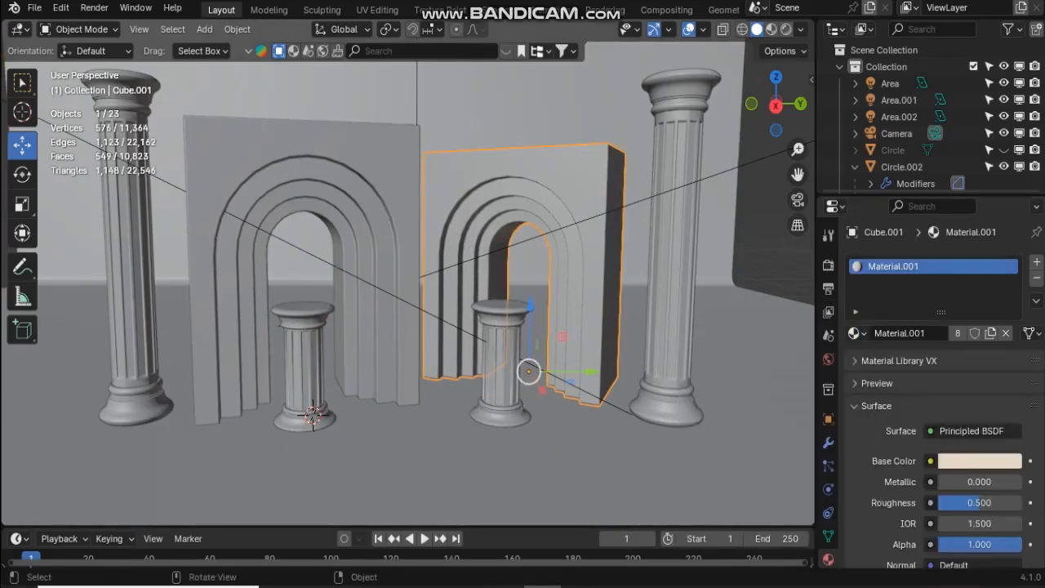
Assign Material.001 to the shaft, base and capital of the right tall column
{"action": "left_click", "coordinate": [671, 286]}
{"action": "left_click", "coordinate": [853, 333]}
{"action": "left_click", "coordinate": [722, 375]}
{"action": "left_click", "coordinate": [666, 405]}
{"action": "left_click", "coordinate": [728, 374]}
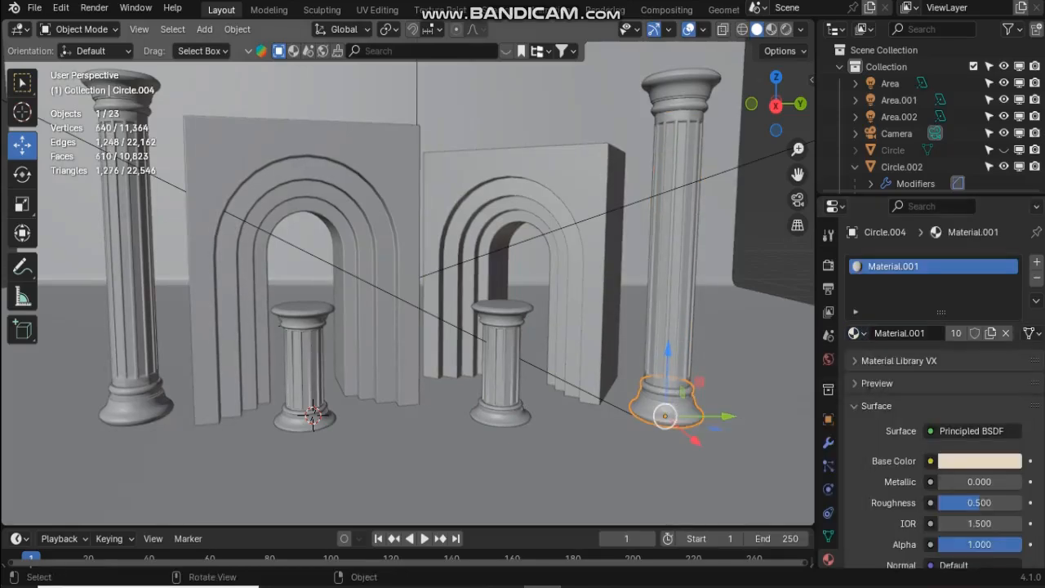
{"action": "left_click", "coordinate": [681, 89]}
{"action": "left_click", "coordinate": [856, 332]}
{"action": "left_click", "coordinate": [728, 374]}
Assign Material.001 to the capital, shaft and base of the left tall column
{"action": "left_click", "coordinate": [127, 94]}
{"action": "left_click", "coordinate": [856, 332]}
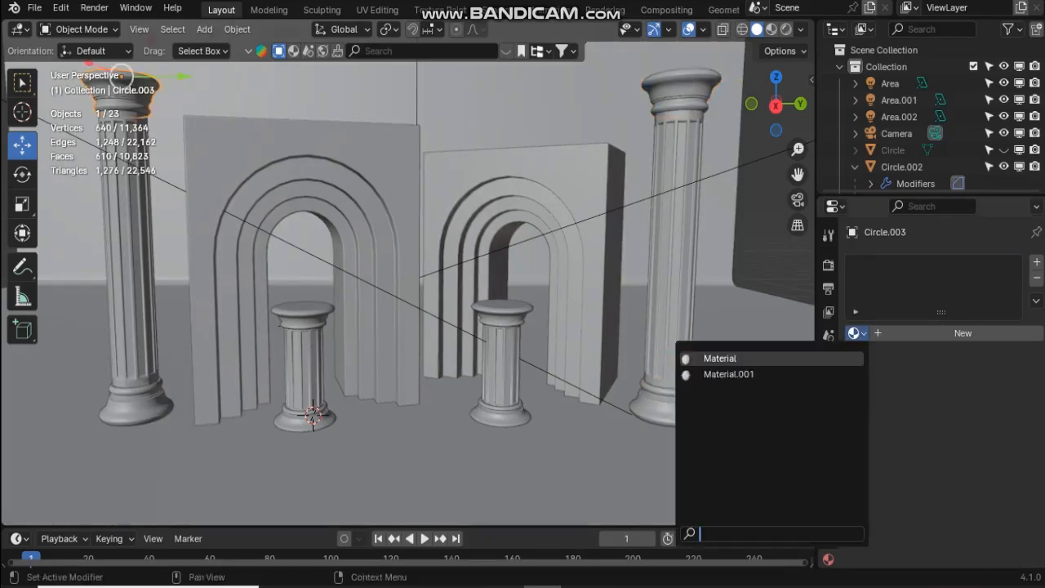
{"action": "left_click", "coordinate": [729, 374]}
{"action": "left_click", "coordinate": [136, 378]}
{"action": "left_click", "coordinate": [855, 332]}
{"action": "left_click", "coordinate": [728, 374]}
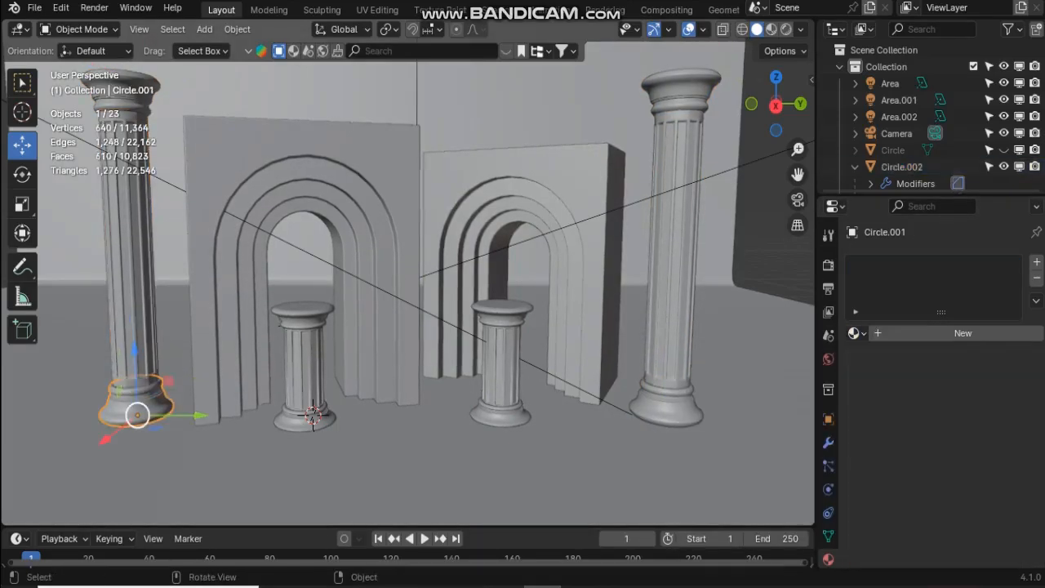
{"action": "left_click", "coordinate": [856, 332]}
{"action": "left_click", "coordinate": [729, 374]}
{"action": "left_click", "coordinate": [528, 371]}
Assign Material.001 to the shaft of the foreground pedestal column
{"action": "scroll", "coordinate": [528, 372], "scroll_direction": "down", "scroll_amount": 5}
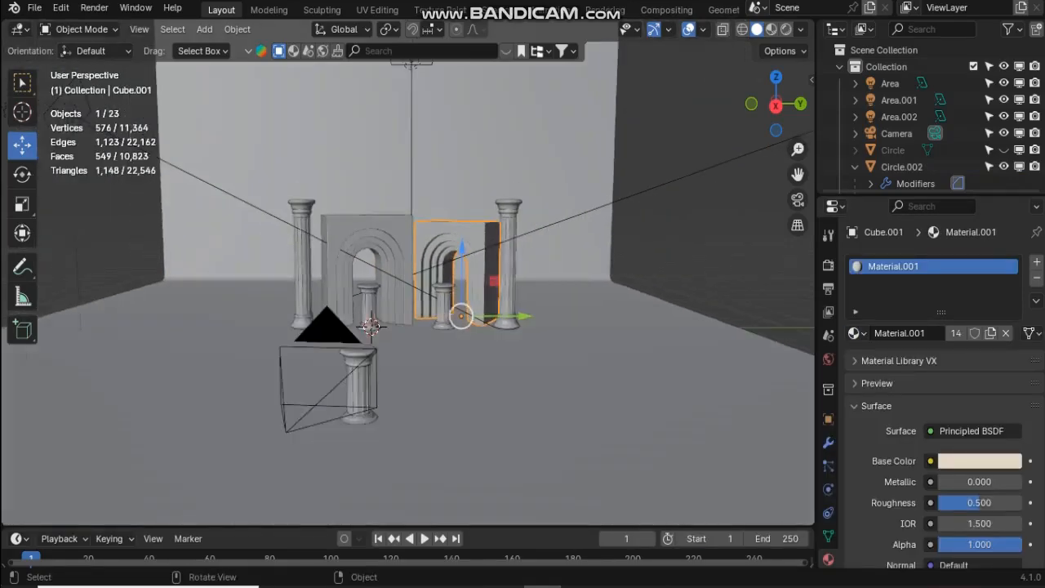
{"action": "left_click", "coordinate": [359, 388]}
{"action": "left_click", "coordinate": [856, 332]}
{"action": "left_click", "coordinate": [719, 374]}
{"action": "middle_click_drag", "start_coordinate": [408, 368], "coordinate": [506, 368]}
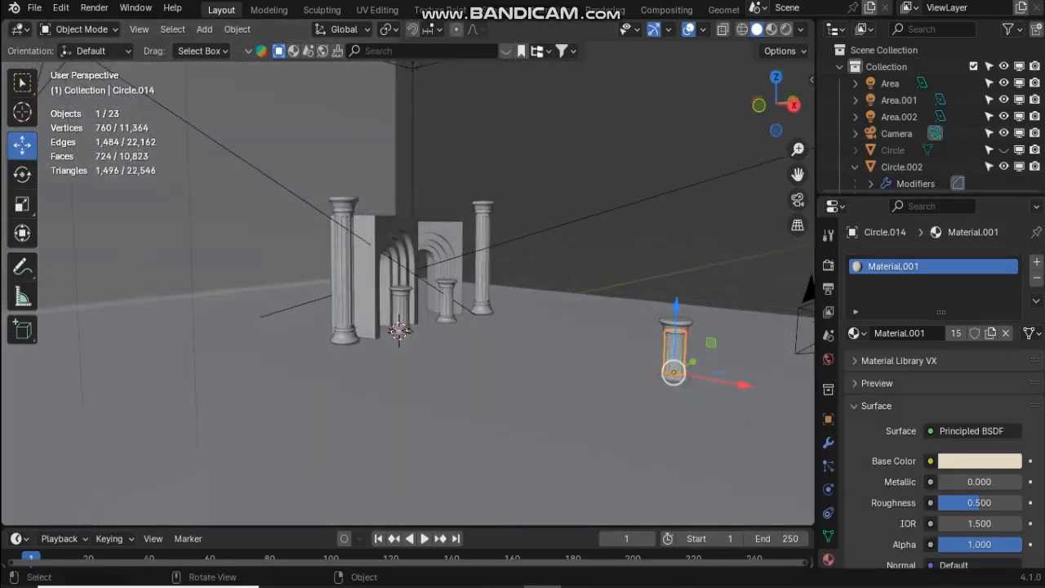
Assign the existing Material.001 to the pedestal column's capital, undoing the new material created there
{"action": "left_click", "coordinate": [676, 325]}
{"action": "left_click", "coordinate": [962, 334]}
{"action": "key", "text": "ctrl+z"}
{"action": "left_click", "coordinate": [855, 332]}
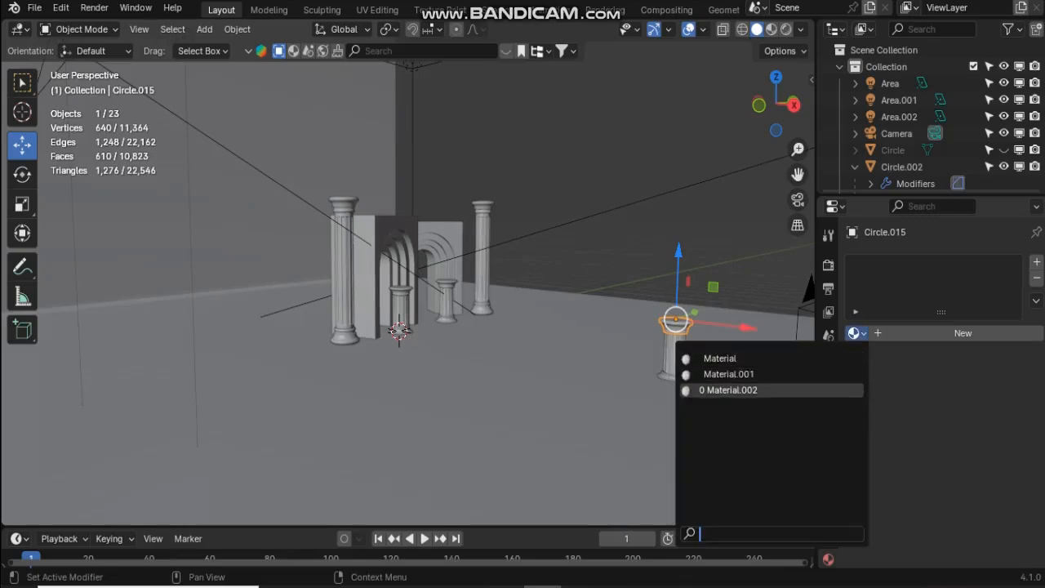
{"action": "left_click", "coordinate": [718, 374]}
Reapply Material.001 to the pedestal column's shaft and assign it to the base
{"action": "left_click_drag", "start_coordinate": [797, 174], "coordinate": [668, 128]}
{"action": "scroll", "coordinate": [717, 338], "scroll_direction": "up", "scroll_amount": 2}
{"action": "scroll", "coordinate": [717, 338], "scroll_direction": "up", "scroll_amount": 1}
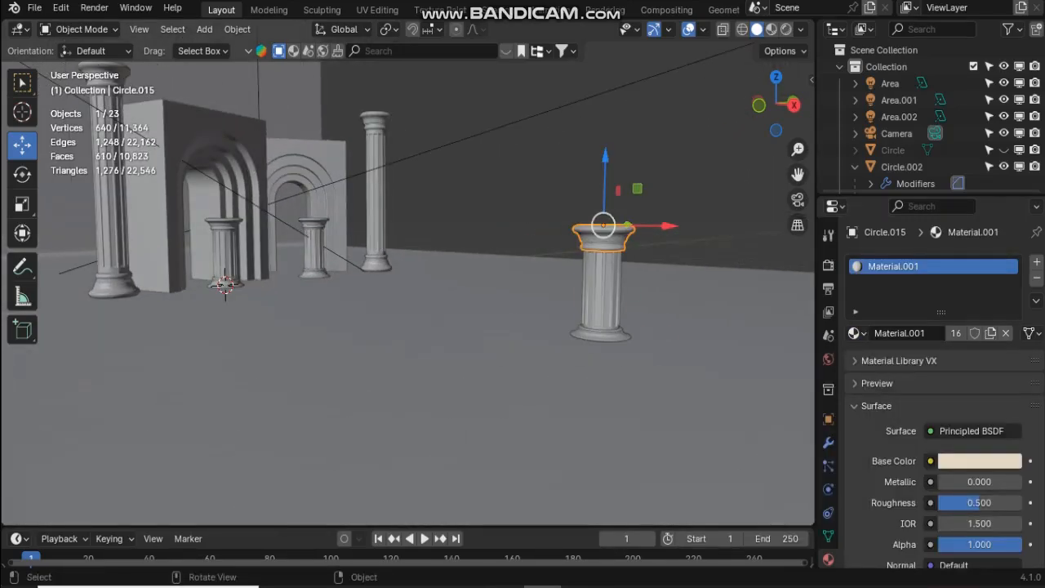
{"action": "left_click", "coordinate": [603, 290]}
{"action": "left_click", "coordinate": [856, 332]}
{"action": "left_click", "coordinate": [718, 374]}
{"action": "left_click", "coordinate": [600, 330]}
{"action": "left_click", "coordinate": [856, 332]}
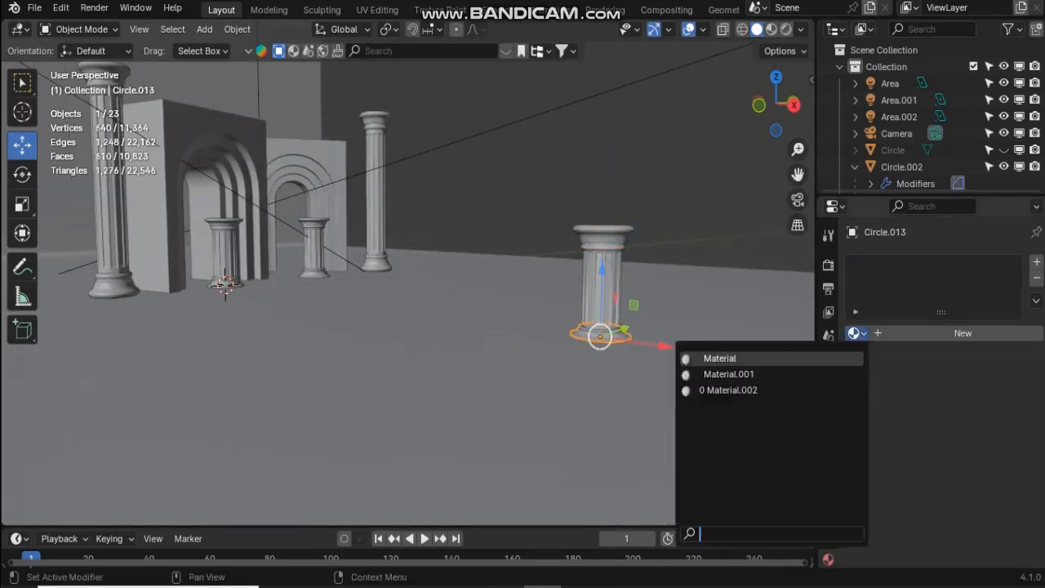
{"action": "left_click", "coordinate": [719, 371]}
Switch to the camera view and save the file
{"action": "left_click", "coordinate": [797, 198]}
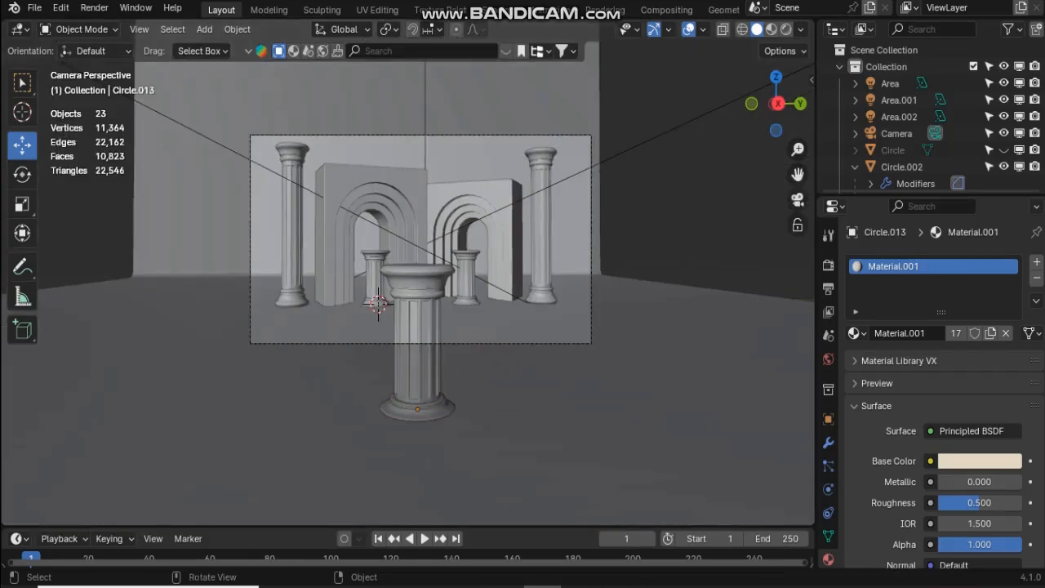
{"action": "left_click", "coordinate": [34, 7]}
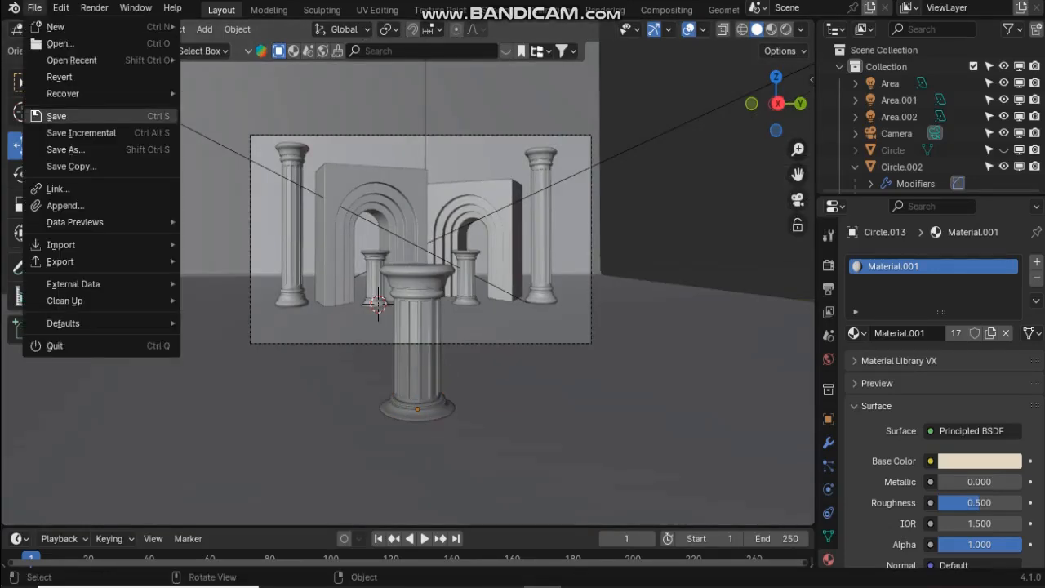
{"action": "left_click", "coordinate": [57, 116]}
{"action": "left_click", "coordinate": [94, 7]}
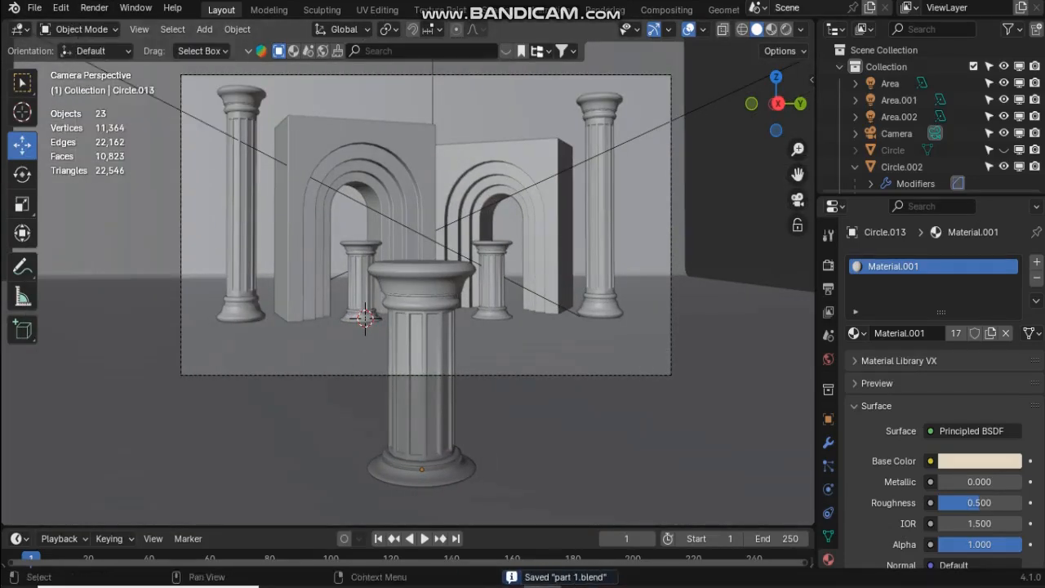
Display the viewport in rendered shading and set the final render's max samples to 10
{"action": "left_click", "coordinate": [786, 28]}
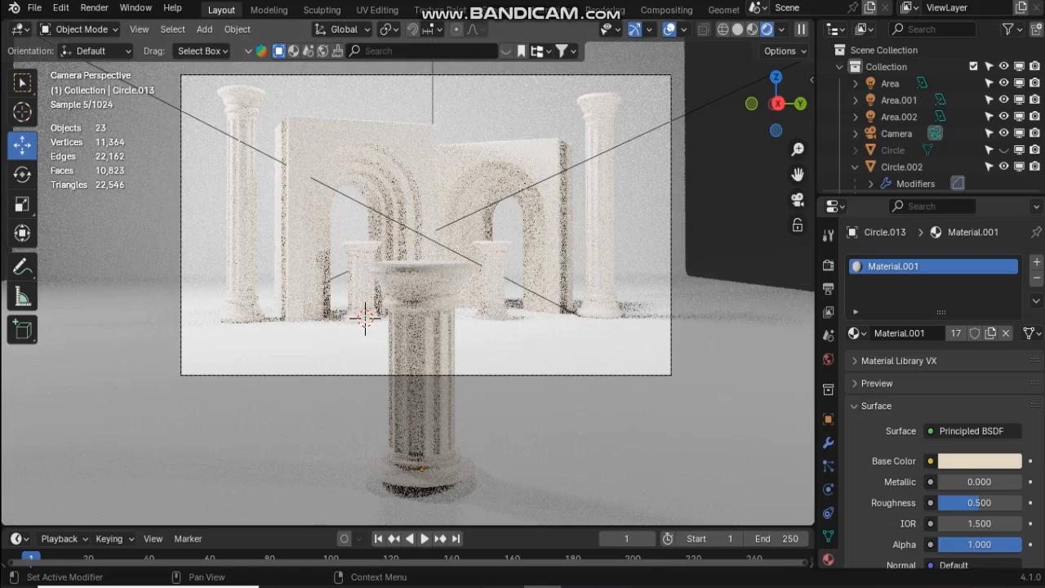
{"action": "left_click", "coordinate": [828, 265]}
{"action": "double_click", "coordinate": [984, 529]}
{"action": "key", "text": "Return"}
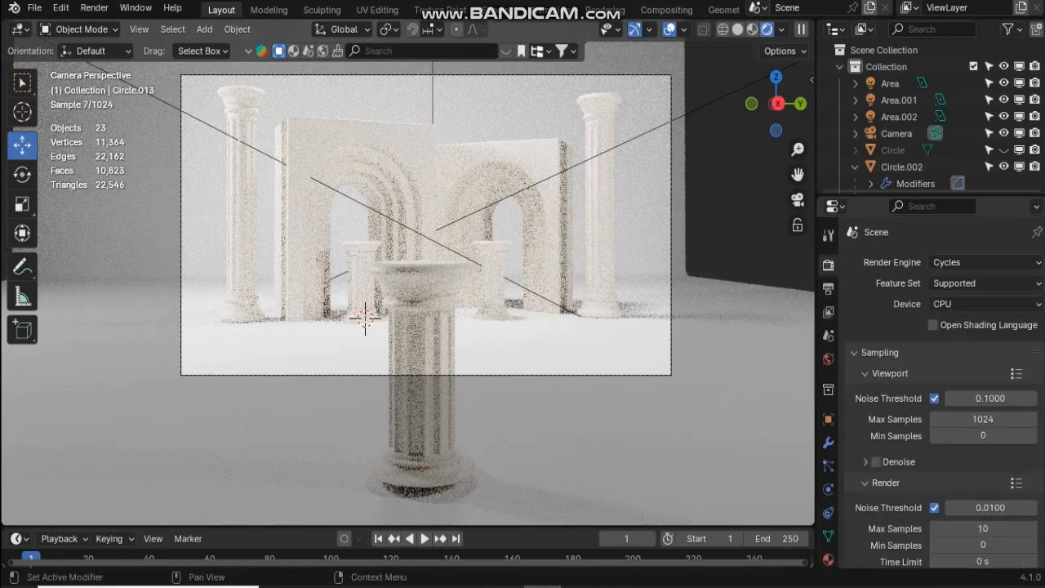
Set the viewport max samples to 10 and enable viewport denoising
{"action": "left_click", "coordinate": [983, 419]}
{"action": "type", "text": "10"}
{"action": "key", "text": "Return"}
{"action": "left_click", "coordinate": [876, 462]}
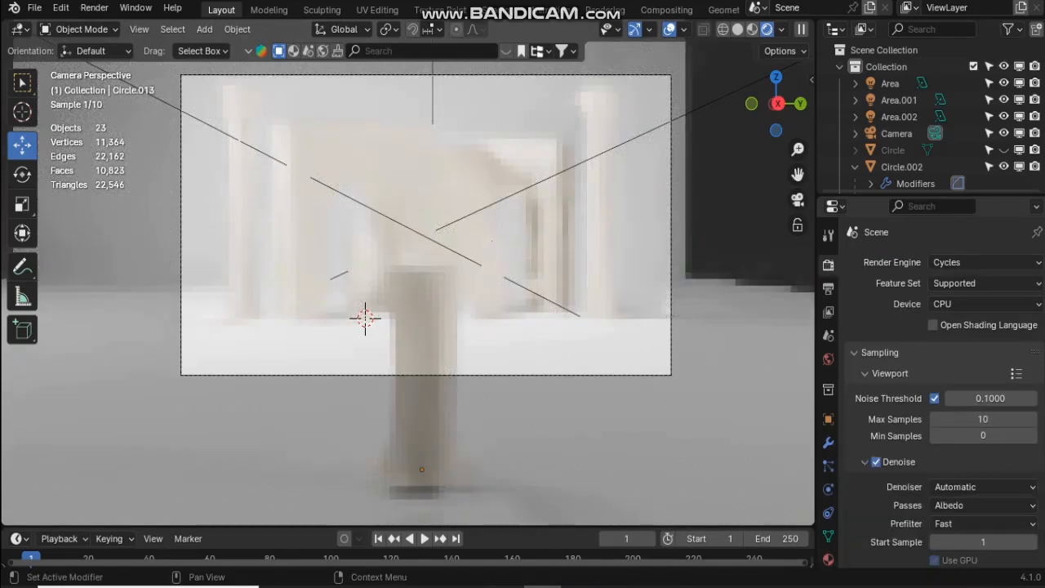
Raise the viewport denoiser's start sample to 10
{"action": "left_click", "coordinate": [1030, 542]}
{"action": "left_click", "coordinate": [1031, 541]}
{"action": "left_click", "coordinate": [1031, 541]}
{"action": "left_click", "coordinate": [1031, 542]}
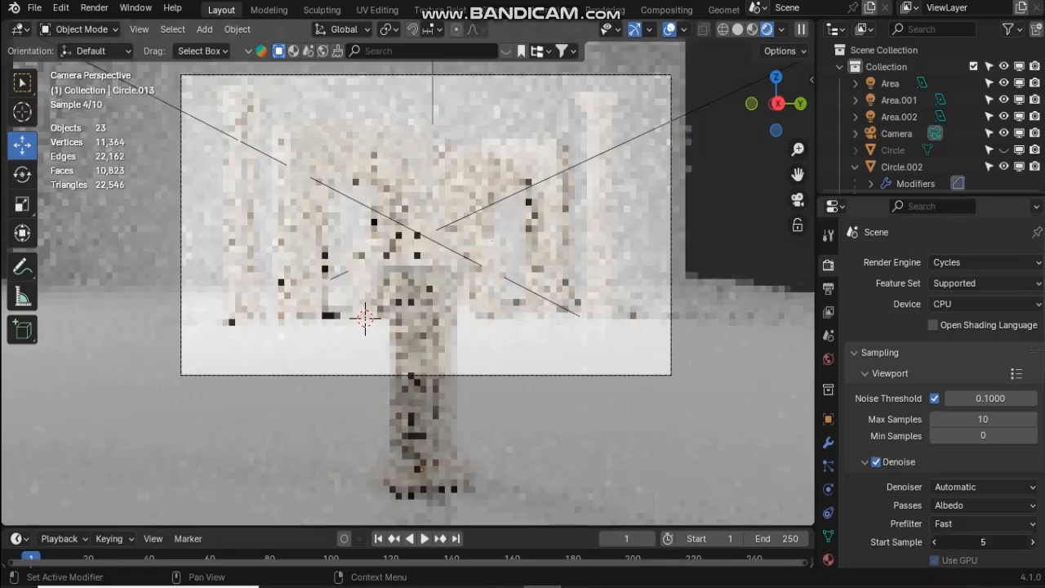
{"action": "left_click", "coordinate": [1031, 541]}
{"action": "left_click", "coordinate": [1030, 542]}
{"action": "left_click", "coordinate": [1031, 541]}
{"action": "left_click", "coordinate": [1031, 541]}
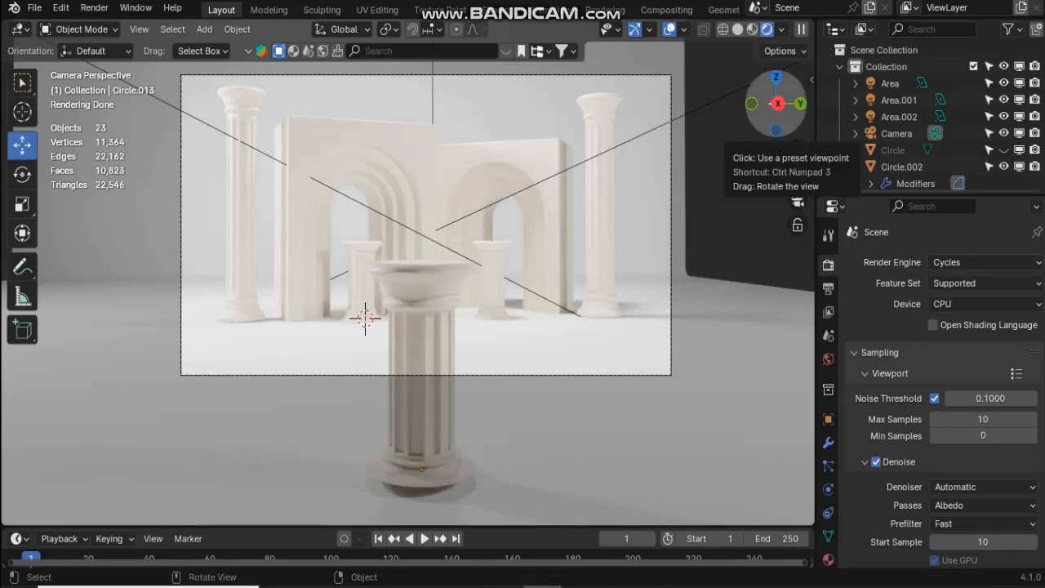
Lock the camera to the view and reframe it around the two arches and background columns
{"action": "left_click_drag", "start_coordinate": [776, 105], "coordinate": [788, 107]}
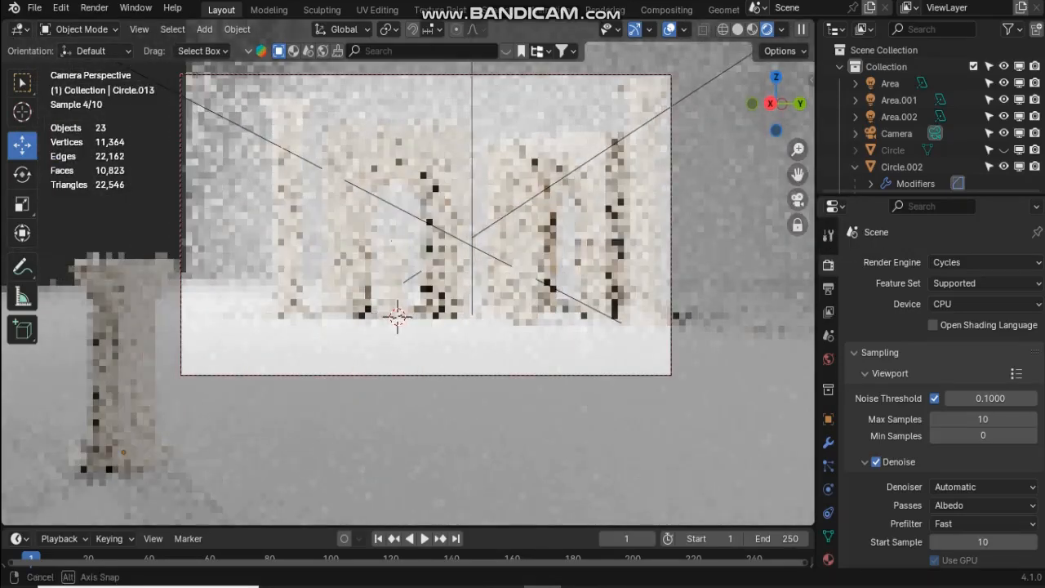
{"action": "left_click_drag", "start_coordinate": [797, 175], "coordinate": [790, 174]}
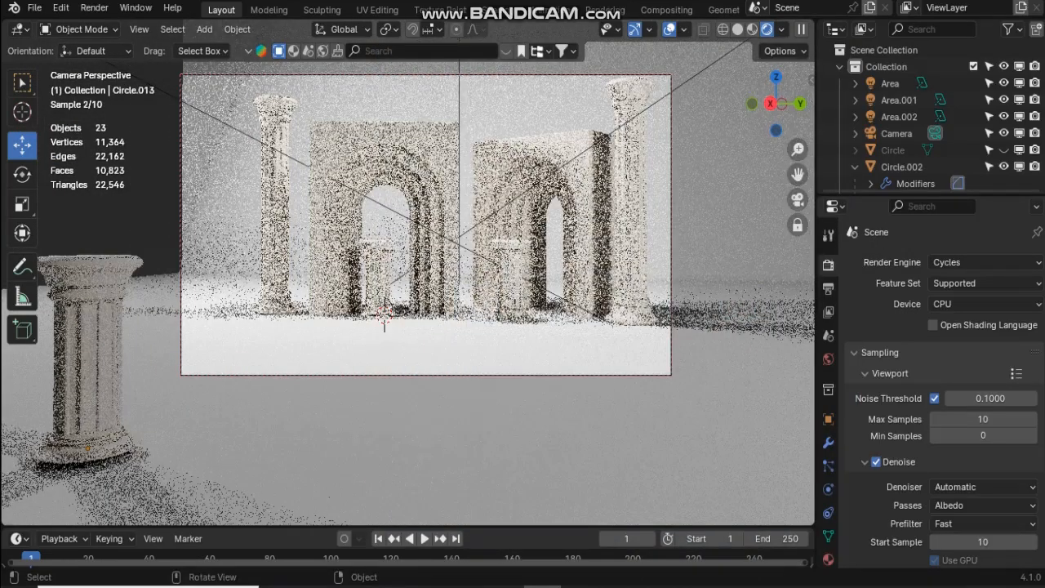
{"action": "mouse_move", "coordinate": [798, 175]}
{"action": "left_mouse_down"}
{"action": "mouse_move", "coordinate": [798, 159]}
{"action": "mouse_move", "coordinate": [792, 175]}
{"action": "left_mouse_up"}
{"action": "left_click", "coordinate": [735, 245]}
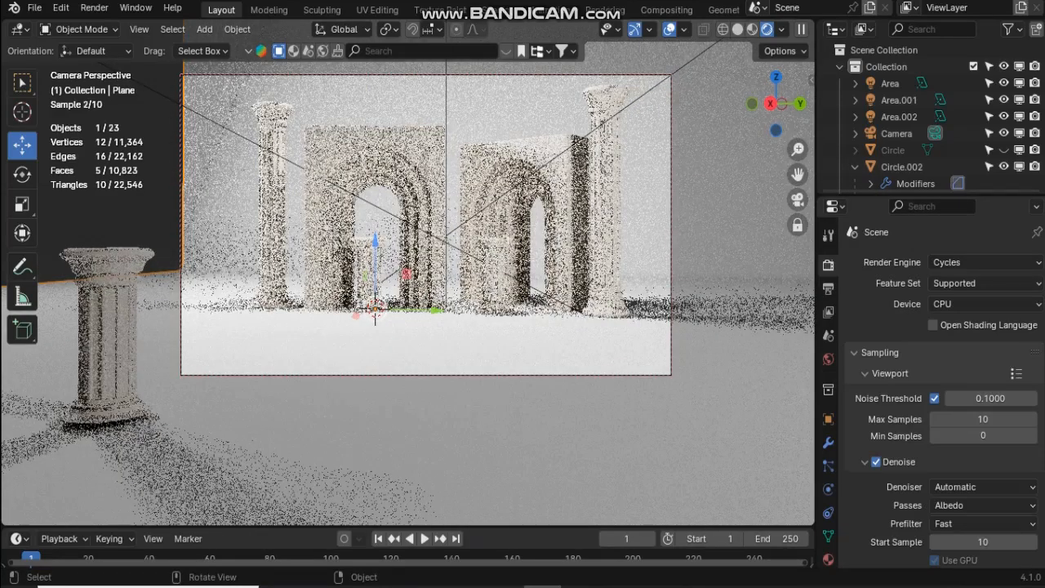
{"action": "key", "text": "g"}
{"action": "key", "text": "x"}
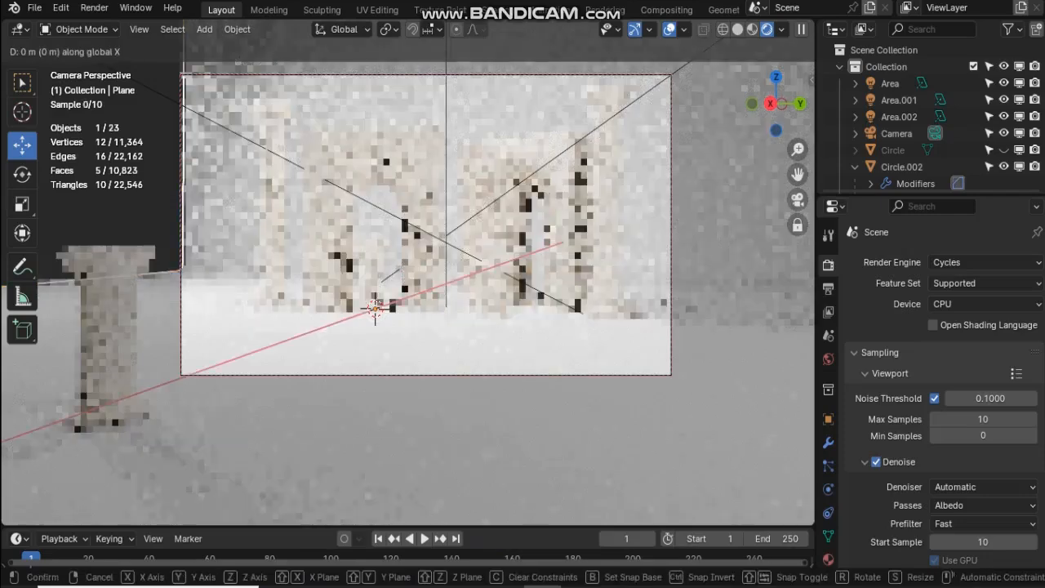
{"action": "key", "text": "Return"}
{"action": "key", "text": "alt+a"}
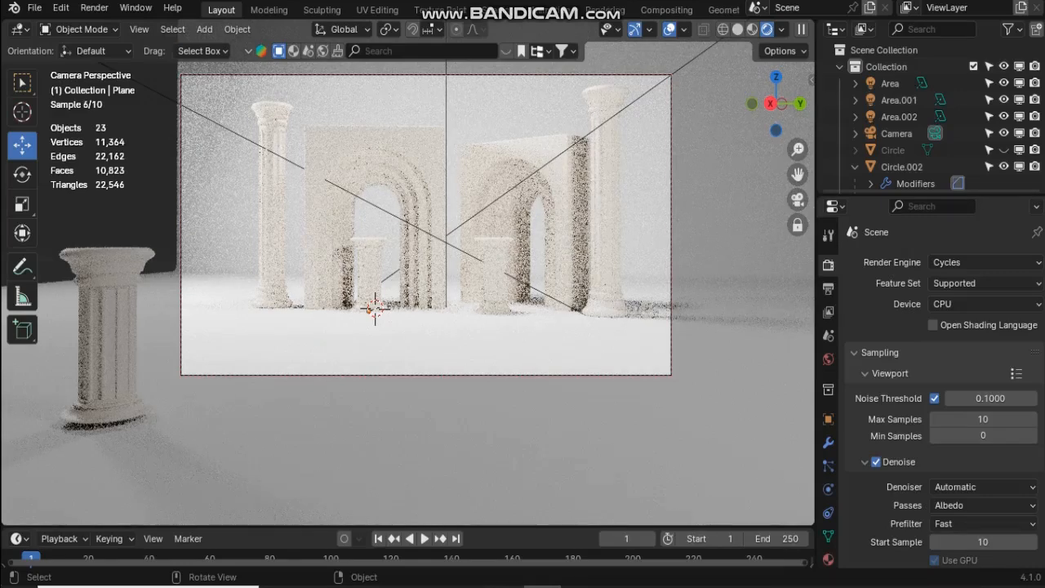
Move the foreground pedestal sideways so it stands centrally in front of the arches
{"action": "left_click", "coordinate": [107, 343]}
{"action": "left_click_drag", "start_coordinate": [162, 401], "coordinate": [490, 421]}
{"action": "key", "text": "alt+a"}
{"action": "left_click", "coordinate": [433, 413]}
{"action": "key", "text": "alt+a"}
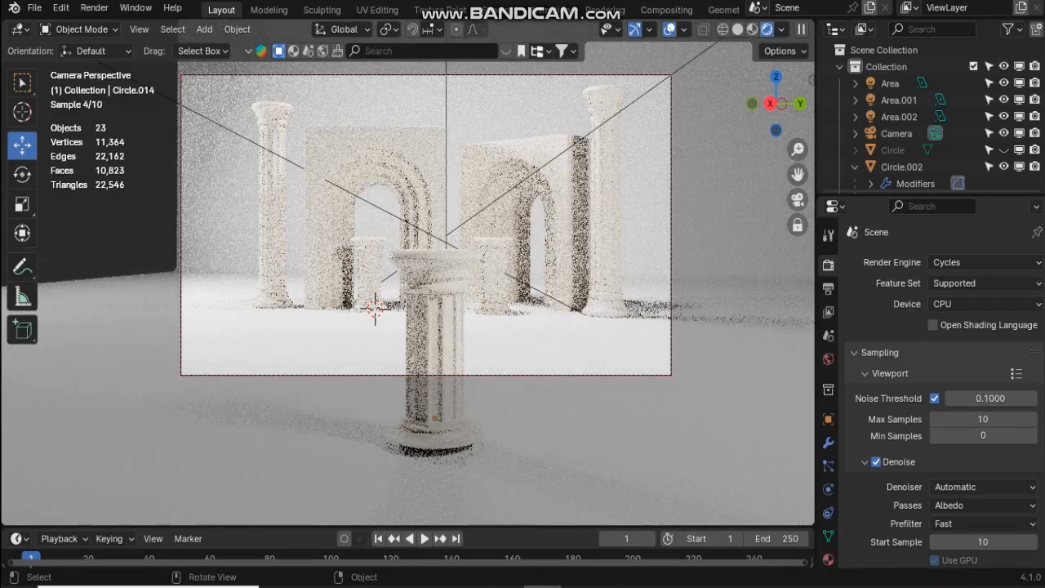
Reframe the locked camera from a lower and closer angle on the pedestal, arches and columns
{"action": "left_click_drag", "start_coordinate": [771, 104], "coordinate": [766, 85]}
{"action": "left_click_drag", "start_coordinate": [797, 174], "coordinate": [789, 197]}
{"action": "scroll", "coordinate": [408, 272], "scroll_direction": "up", "scroll_amount": 2}
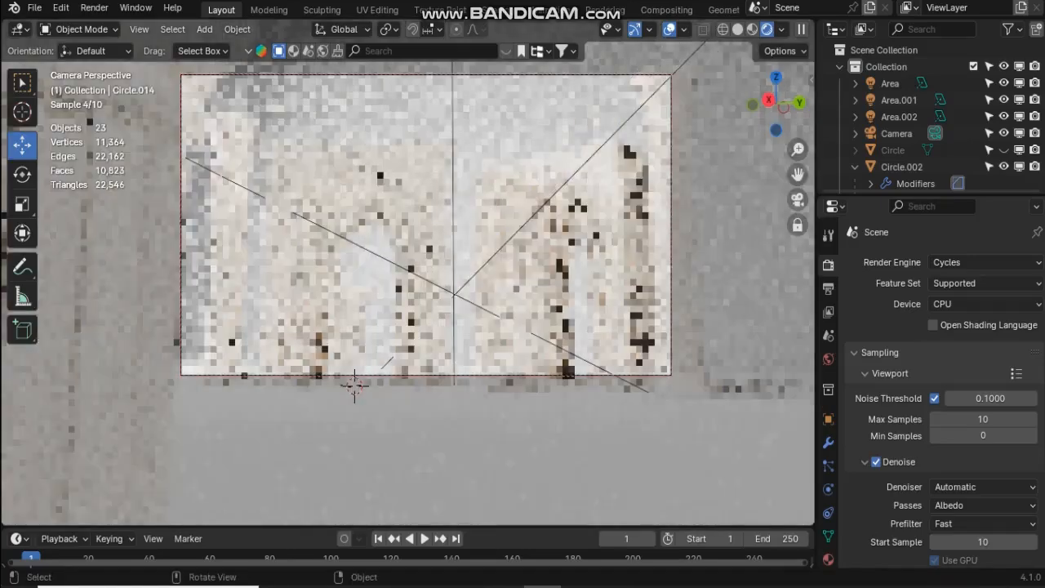
{"action": "scroll", "coordinate": [407, 272], "scroll_direction": "down", "scroll_amount": 1}
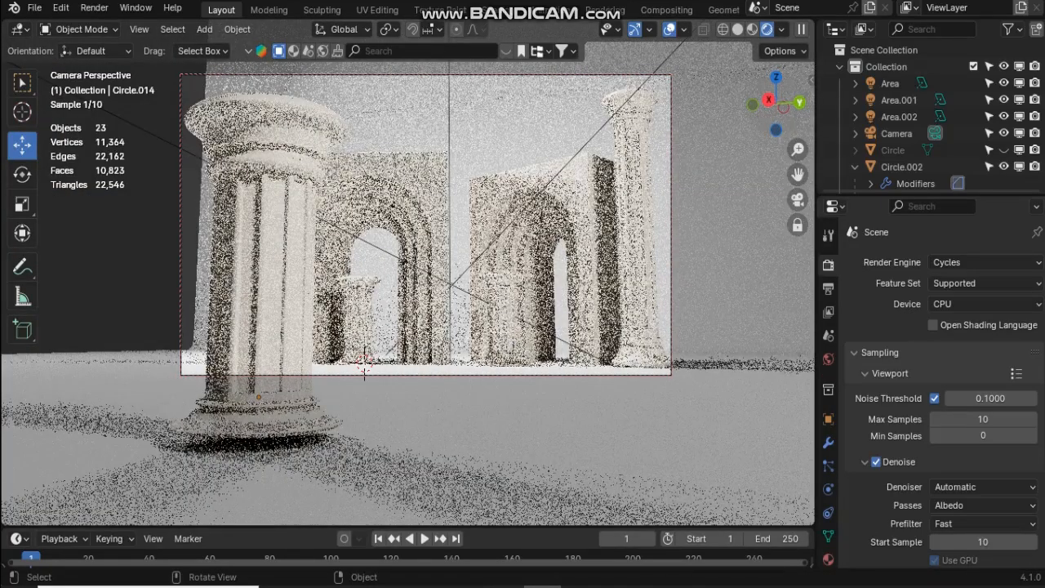
{"action": "left_click_drag", "start_coordinate": [798, 174], "coordinate": [742, 226]}
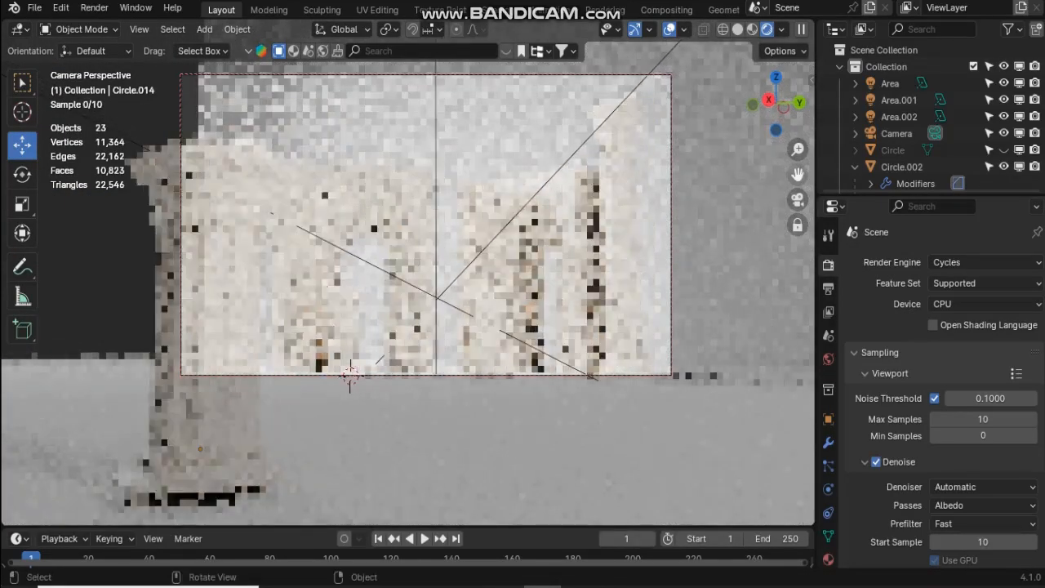
{"action": "middle_click_drag", "start_coordinate": [742, 226], "coordinate": [798, 149]}
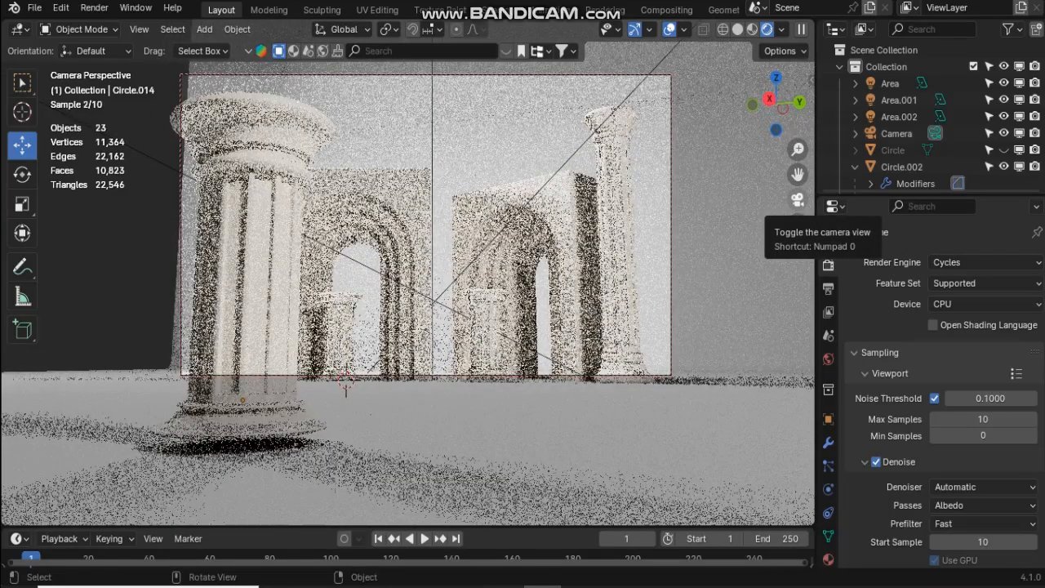
Move the foreground pedestal to the middle of the frame, about 0.45 m along Y and -0.42 m along Z
{"action": "left_click", "coordinate": [245, 286]}
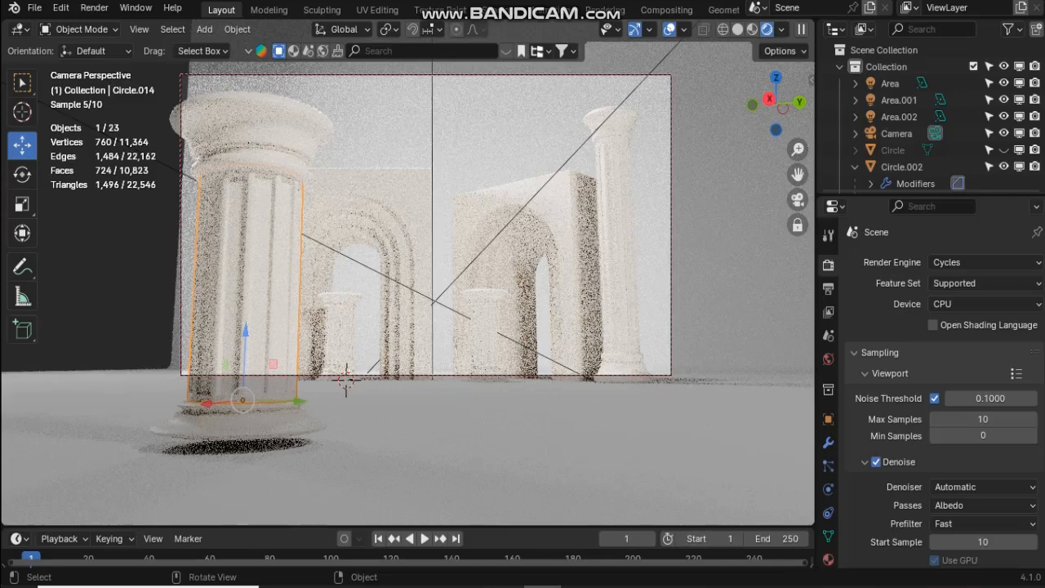
{"action": "key", "text": "g"}
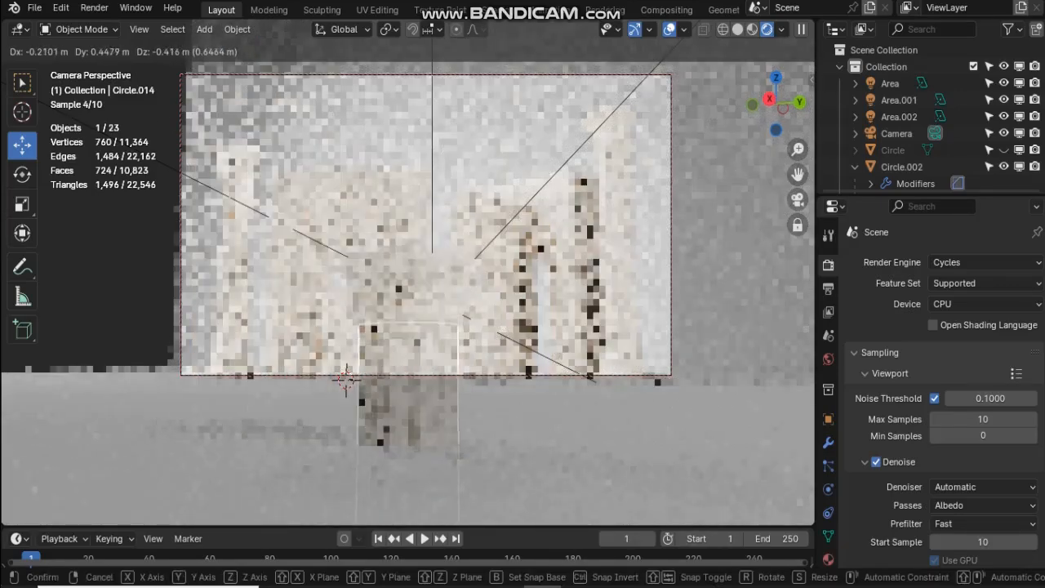
{"action": "key", "text": "Return"}
{"action": "key", "text": "alt+a"}
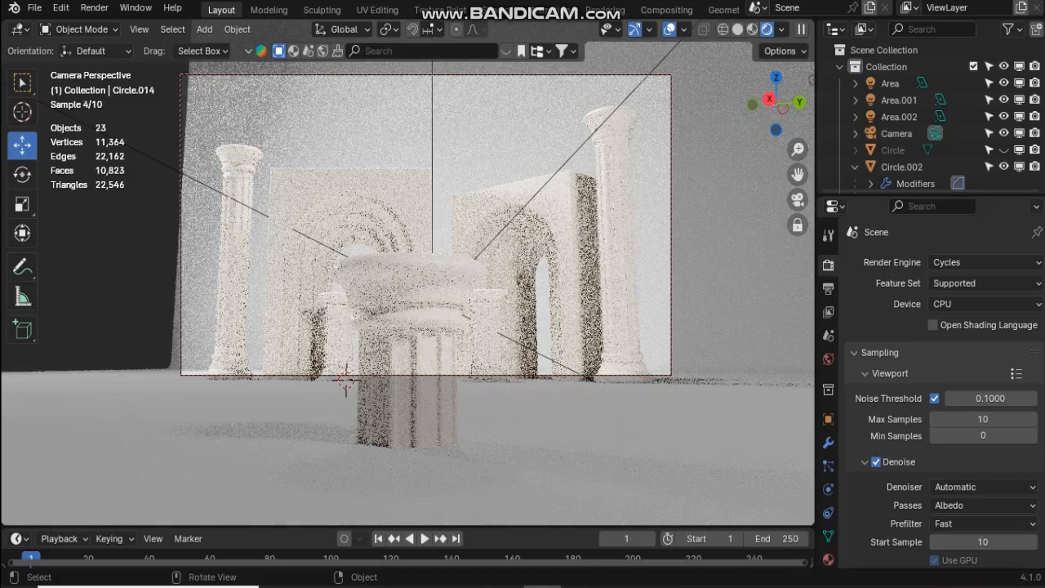
Pull the camera back slightly and raise the foreground pedestal so its capital sits higher in the frame
{"action": "scroll", "coordinate": [426, 294], "scroll_direction": "down", "scroll_amount": 1}
{"action": "middle_click_drag", "start_coordinate": [425, 294], "coordinate": [427, 304]}
{"action": "left_click", "coordinate": [448, 388]}
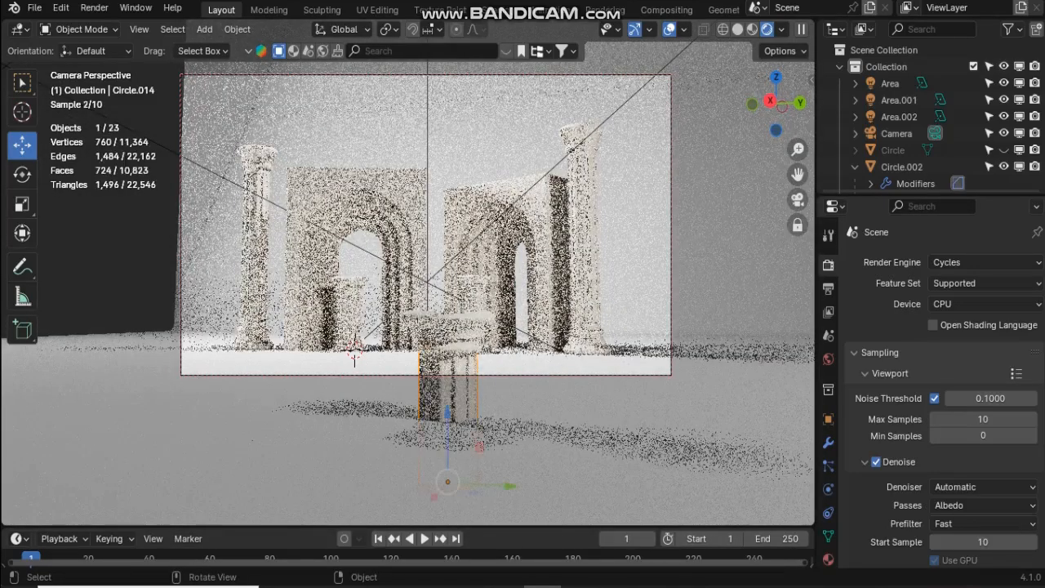
{"action": "key", "text": "g"}
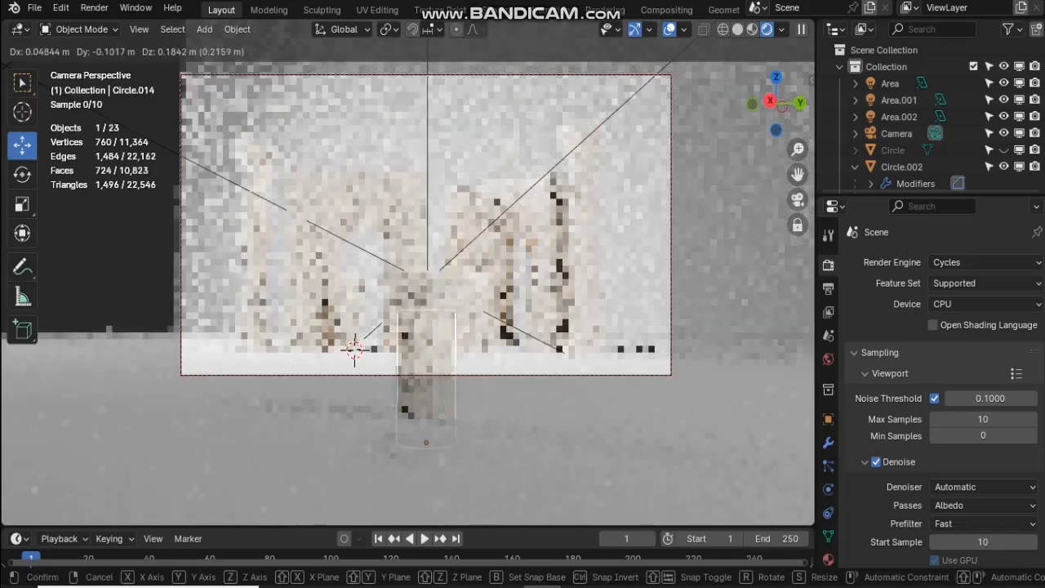
{"action": "key", "text": "Return"}
{"action": "key", "text": "alt+a"}
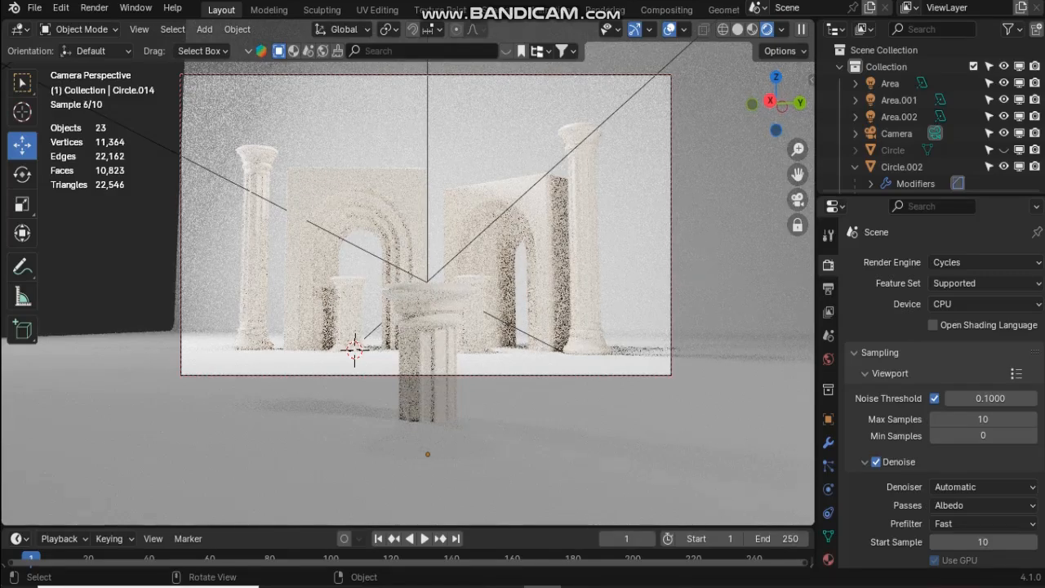
Set the camera's viewport passepartout opacity to 1.000
{"action": "left_click", "coordinate": [671, 351]}
{"action": "left_click", "coordinate": [828, 489]}
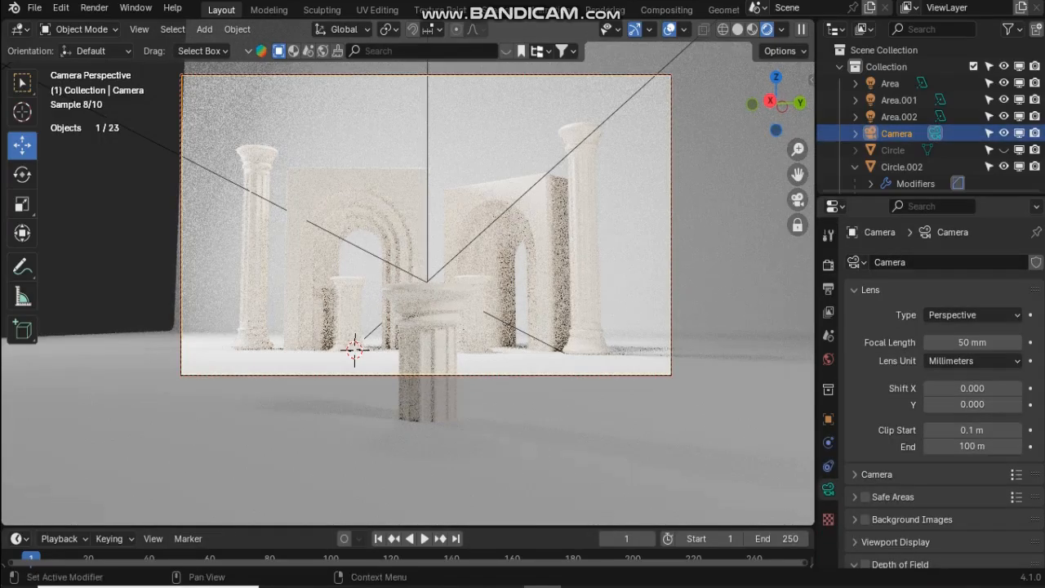
{"action": "scroll", "coordinate": [939, 384], "scroll_direction": "down", "scroll_amount": 4}
{"action": "left_click_drag", "start_coordinate": [968, 530], "coordinate": [1020, 530]}
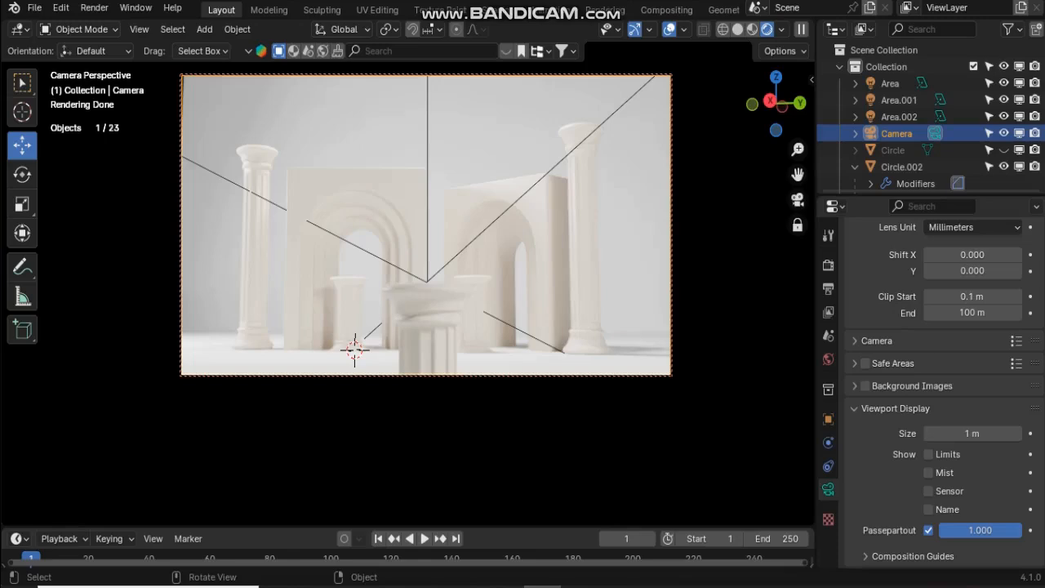
Open the recent file presets 4.blend without saving the changes to part 1.blend
{"action": "left_click", "coordinate": [34, 8]}
{"action": "mouse_move", "coordinate": [71, 60]}
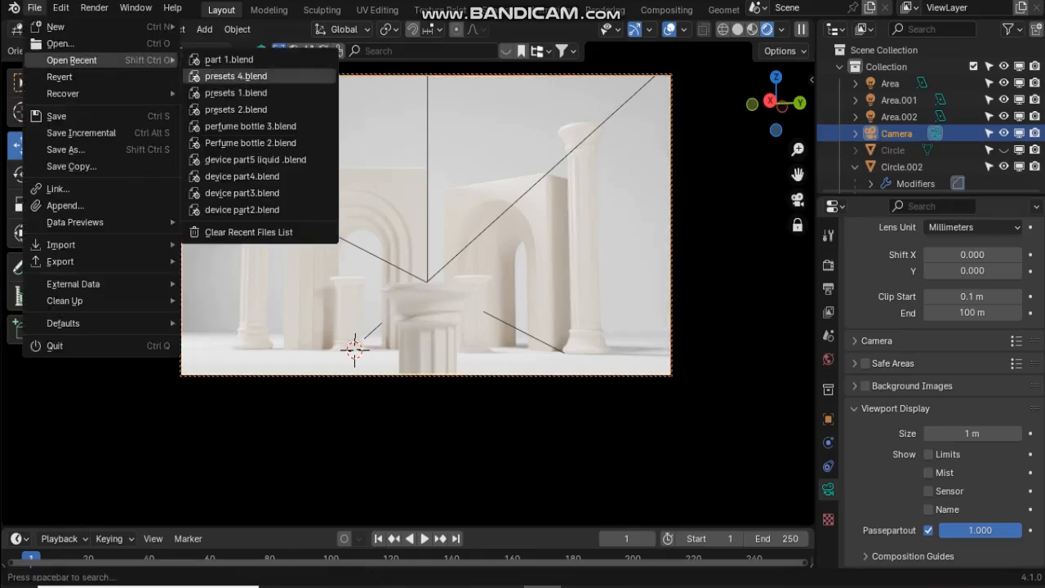
{"action": "left_click", "coordinate": [236, 75]}
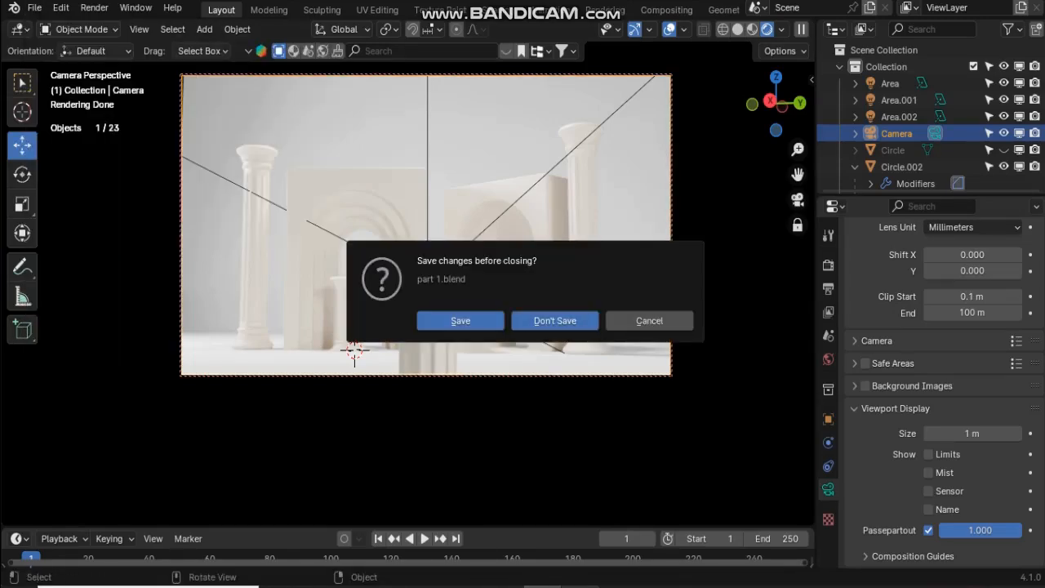
{"action": "key", "text": "alt+Tab"}
{"action": "key", "text": "alt+Tab"}
{"action": "left_click", "coordinate": [553, 319]}
Start appending data from another Blender file and browse to the D:\3D Softwares folder
{"action": "left_click", "coordinate": [35, 8]}
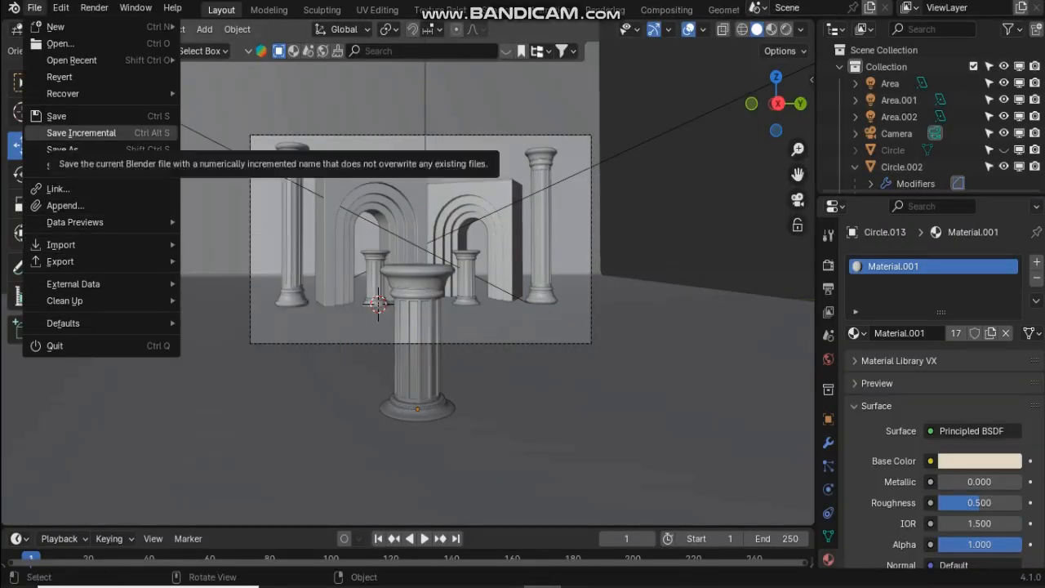
{"action": "left_click", "coordinate": [65, 205]}
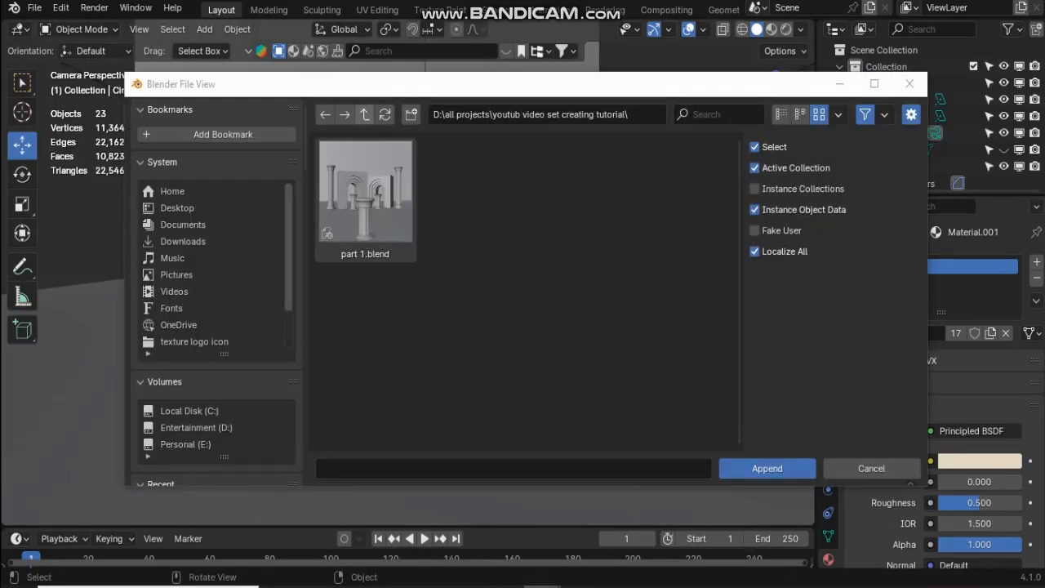
{"action": "left_click", "coordinate": [364, 114]}
{"action": "left_click", "coordinate": [365, 115]}
{"action": "double_click", "coordinate": [365, 200]}
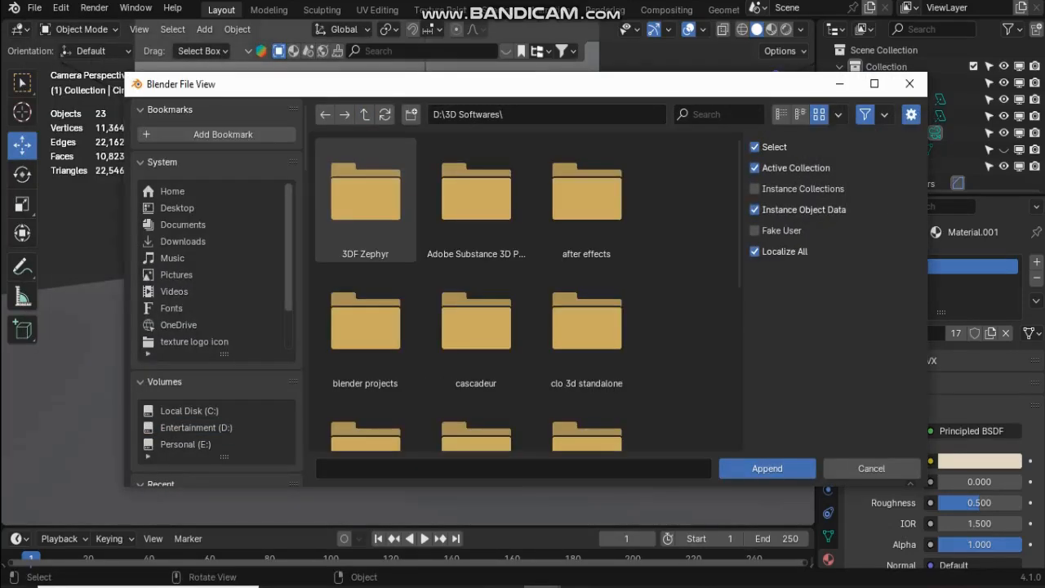
Search the perfume cg trater files folder in D:\3D Softwares Setups for a perfume bottle file to append
{"action": "left_click", "coordinate": [365, 115]}
{"action": "double_click", "coordinate": [476, 200]}
{"action": "scroll", "coordinate": [476, 225], "scroll_direction": "down", "scroll_amount": 3}
{"action": "scroll", "coordinate": [476, 216], "scroll_direction": "down", "scroll_amount": 2}
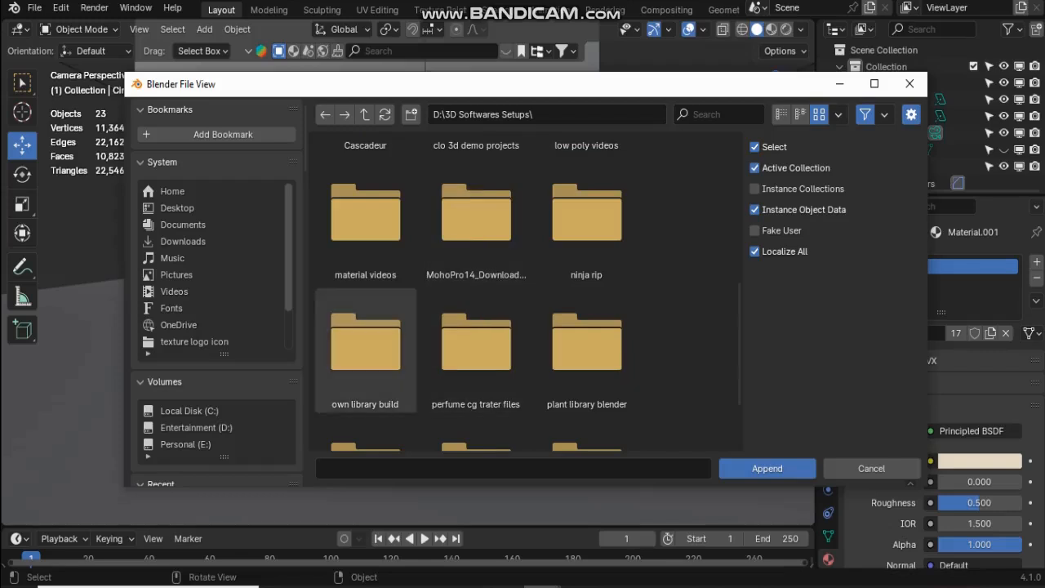
{"action": "double_click", "coordinate": [477, 347]}
{"action": "double_click", "coordinate": [476, 200]}
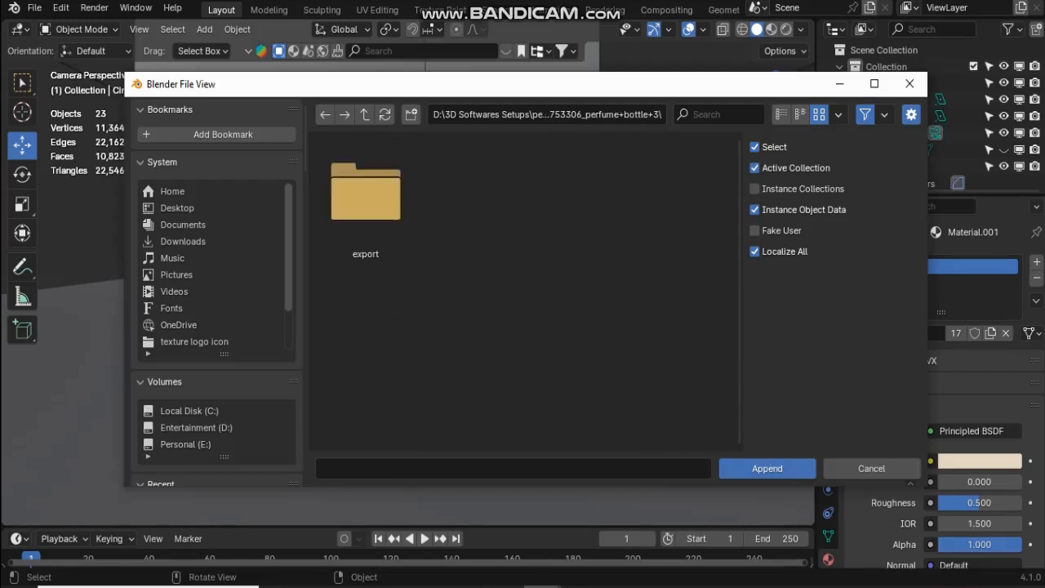
{"action": "double_click", "coordinate": [363, 192]}
{"action": "left_click", "coordinate": [364, 114]}
{"action": "left_click", "coordinate": [364, 114]}
{"action": "left_click", "coordinate": [364, 114]}
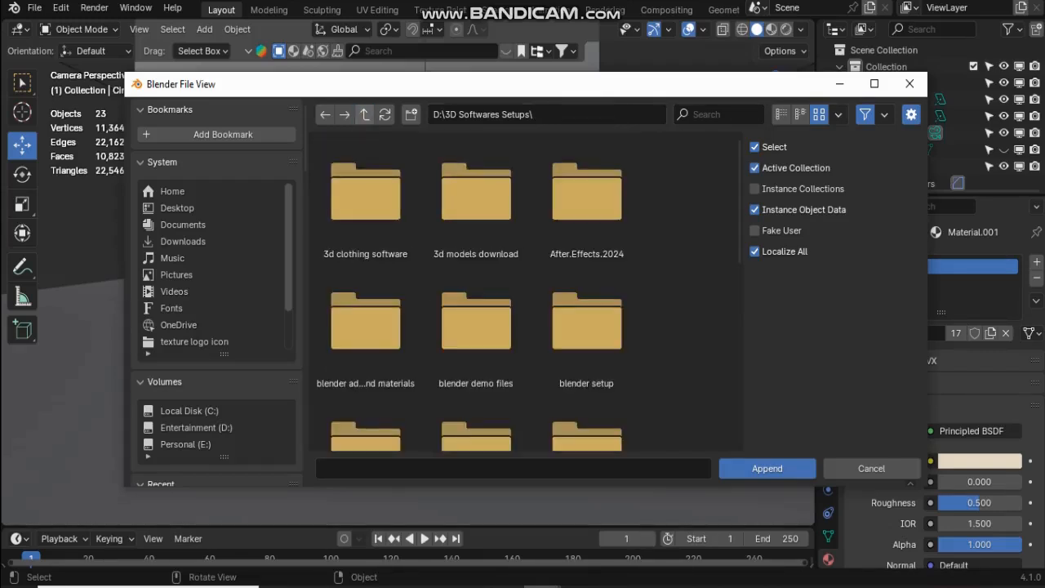
{"action": "left_click", "coordinate": [364, 115]}
Append the perfume.001 collection from presets 1.blend in the D:\all projects\perfume sresets folder
{"action": "scroll", "coordinate": [365, 319], "scroll_direction": "down", "scroll_amount": 1}
{"action": "double_click", "coordinate": [365, 302]}
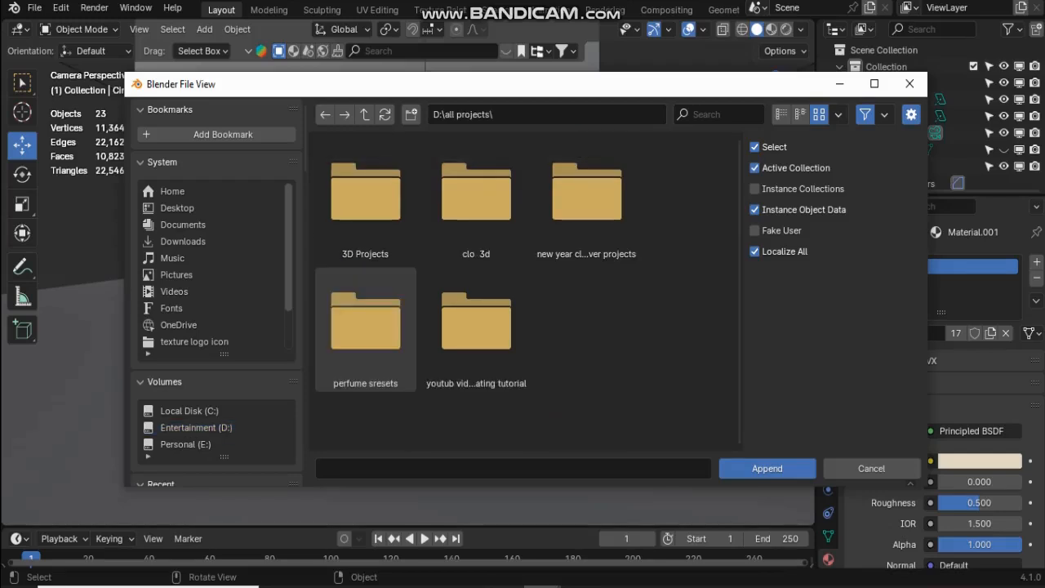
{"action": "double_click", "coordinate": [365, 318]}
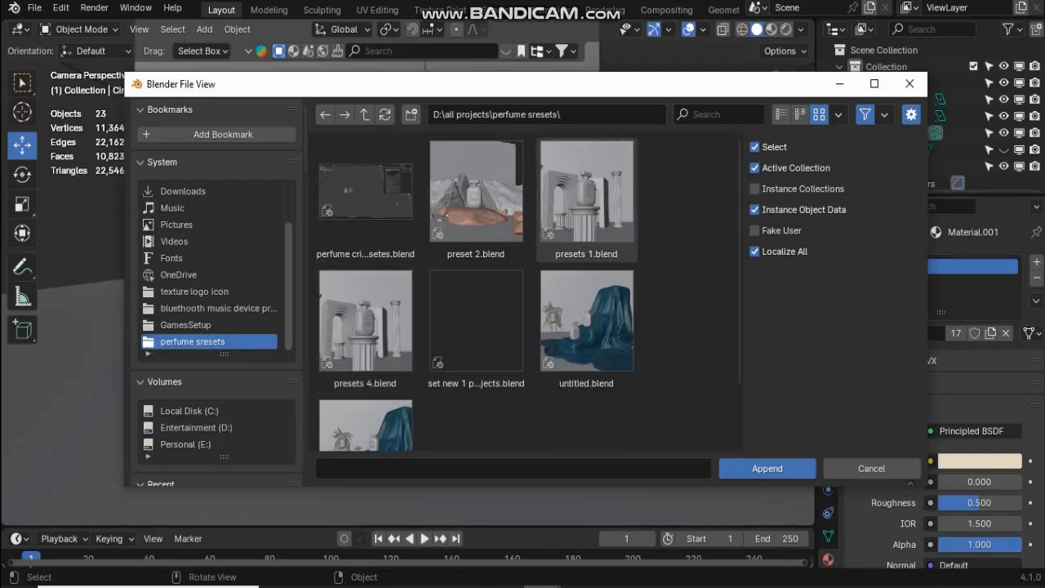
{"action": "double_click", "coordinate": [586, 196]}
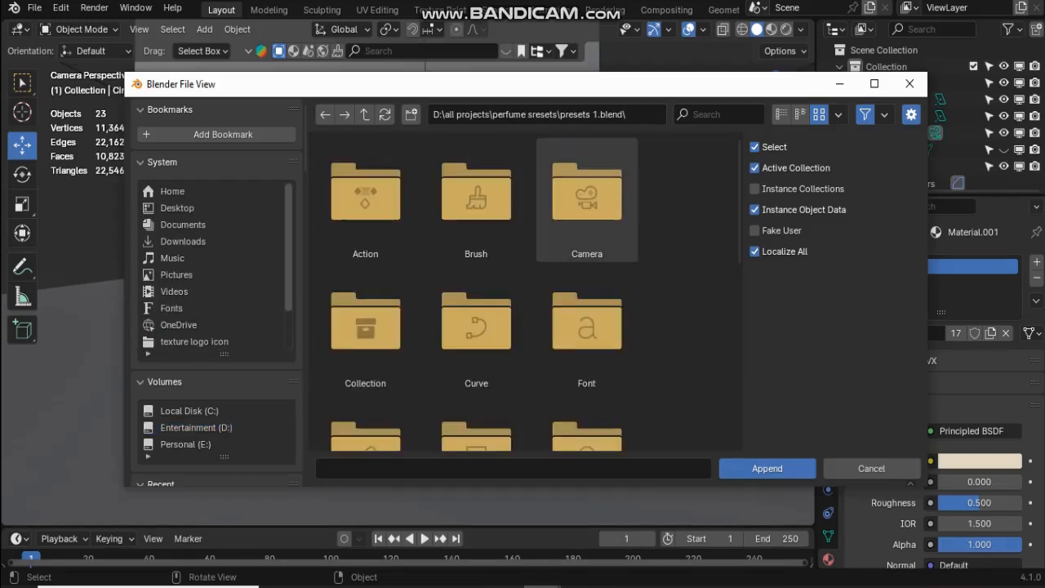
{"action": "double_click", "coordinate": [365, 327]}
{"action": "left_click", "coordinate": [365, 327]}
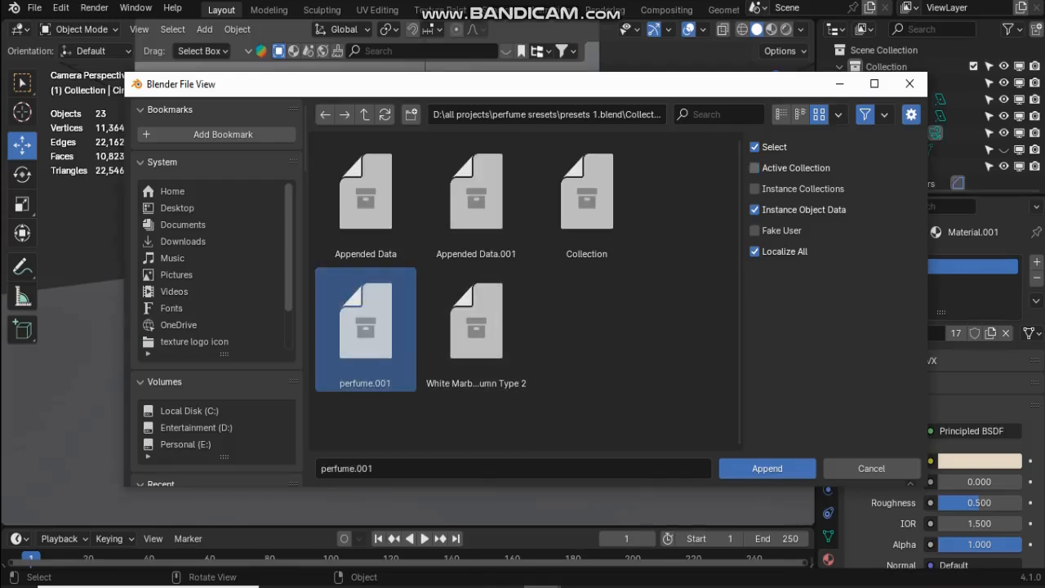
{"action": "left_click", "coordinate": [767, 468]}
Move the appended perfume bottle group along X to the foreground pedestal and shift it about -0.083 m along Y
{"action": "scroll", "coordinate": [408, 271], "scroll_direction": "down", "scroll_amount": 3}
{"action": "scroll", "coordinate": [407, 271], "scroll_direction": "up", "scroll_amount": 2}
{"action": "left_click", "coordinate": [797, 199]}
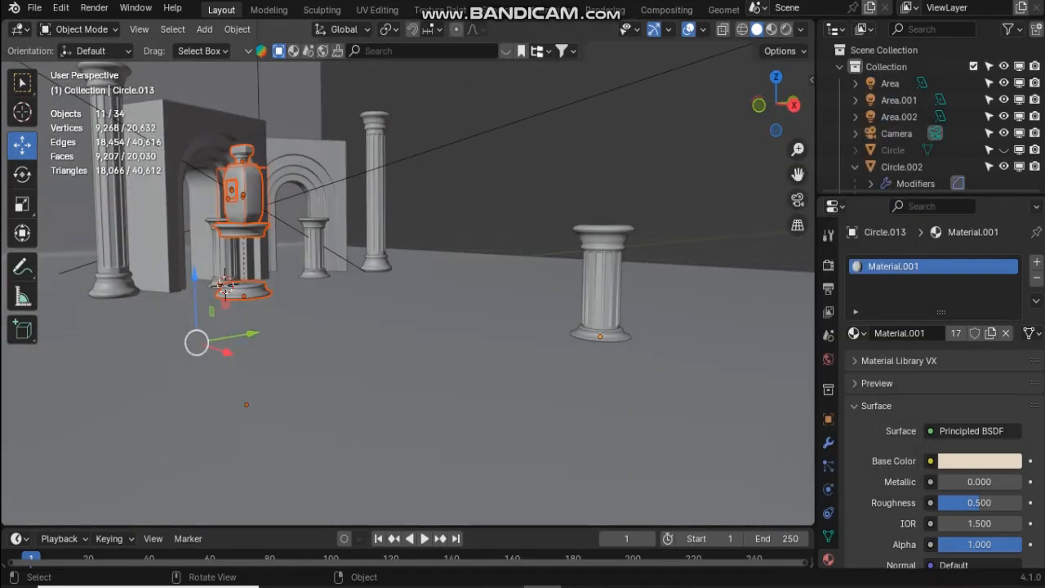
{"action": "left_click_drag", "start_coordinate": [227, 352], "coordinate": [714, 411]}
{"action": "left_click_drag", "start_coordinate": [733, 446], "coordinate": [812, 474]}
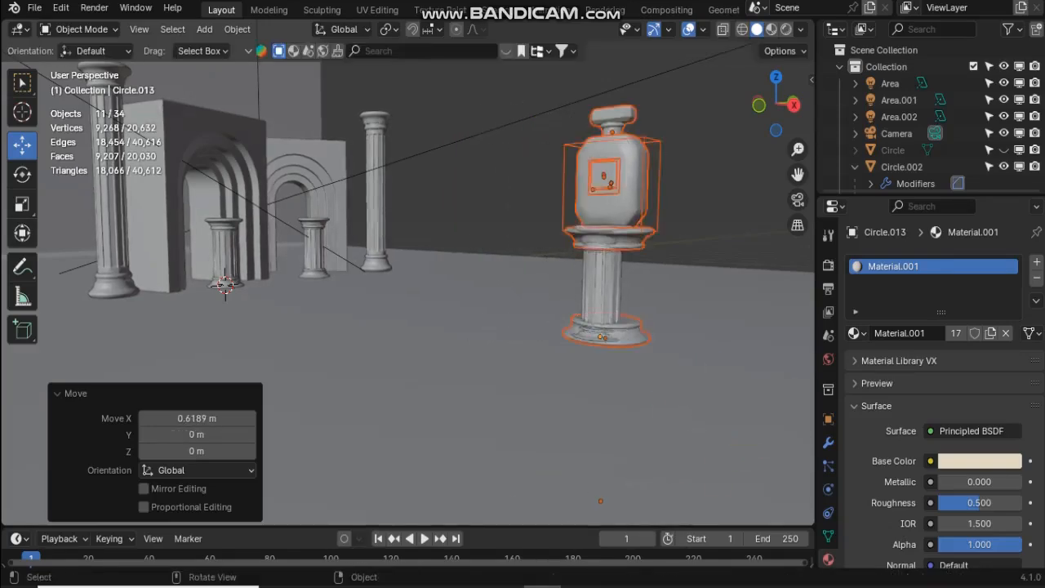
{"action": "scroll", "coordinate": [523, 327], "scroll_direction": "down", "scroll_amount": 3}
{"action": "middle_click_drag", "start_coordinate": [523, 326], "coordinate": [535, 351]}
{"action": "left_click_drag", "start_coordinate": [541, 416], "coordinate": [535, 420]}
{"action": "scroll", "coordinate": [536, 420], "scroll_direction": "up", "scroll_amount": 3}
Scale the appended perfume group down slightly and delete its duplicate pedestal capital and base
{"action": "key", "text": "s"}
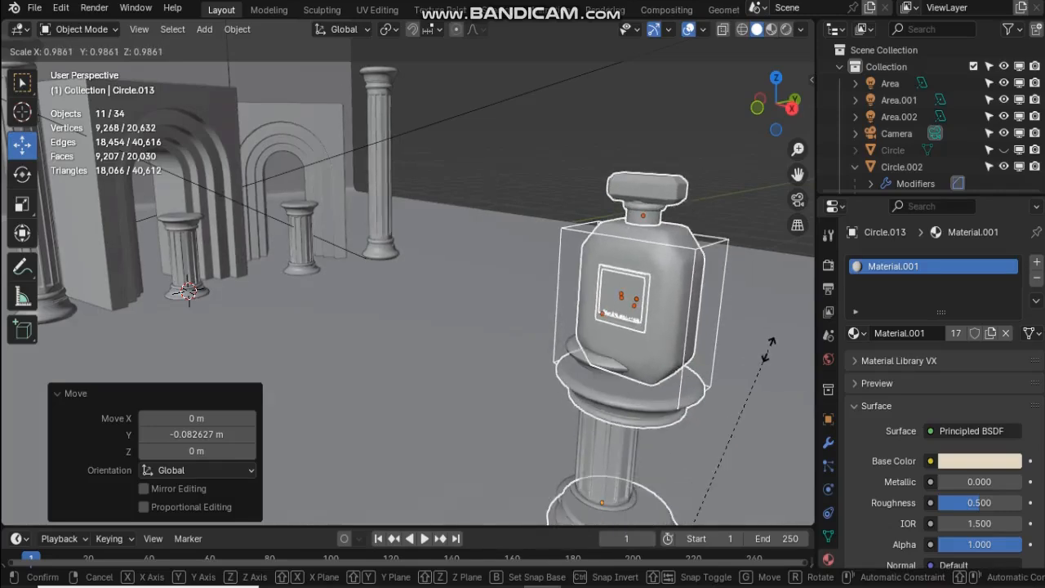
{"action": "left_click", "coordinate": [768, 354]}
{"action": "left_click", "coordinate": [674, 392]}
{"action": "key", "text": "Delete"}
{"action": "left_click", "coordinate": [653, 508]}
{"action": "key", "text": "Delete"}
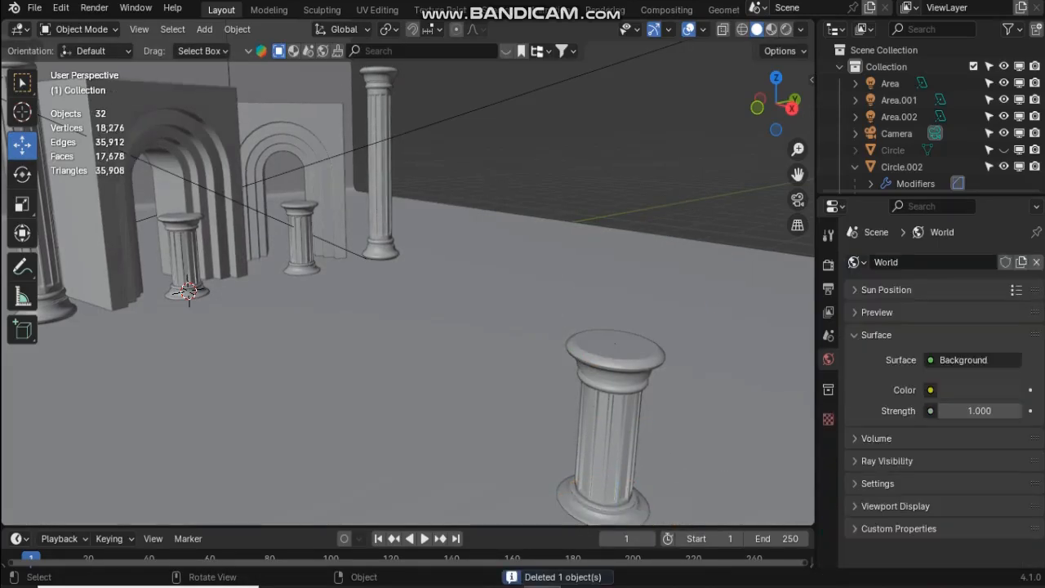
Select the perfume bottle's parent empty and move it about 1.124 m along Y
{"action": "scroll", "coordinate": [409, 294], "scroll_direction": "down", "scroll_amount": 8}
{"action": "scroll", "coordinate": [409, 294], "scroll_direction": "up", "scroll_amount": 2}
{"action": "left_click", "coordinate": [490, 343]}
{"action": "left_click", "coordinate": [284, 258]}
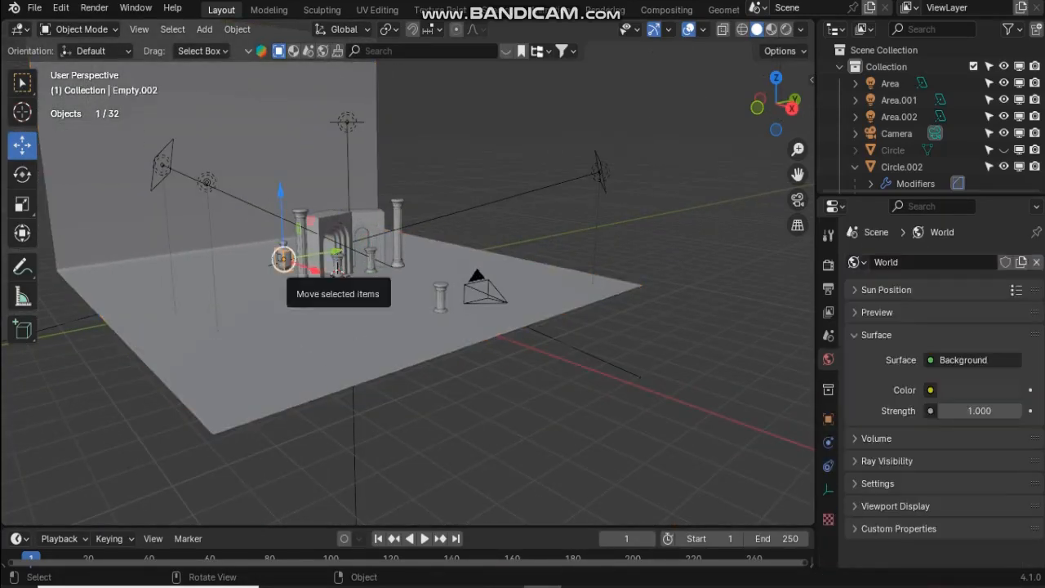
{"action": "left_click_drag", "start_coordinate": [328, 278], "coordinate": [499, 285]}
{"action": "scroll", "coordinate": [499, 285], "scroll_direction": "up", "scroll_amount": 7}
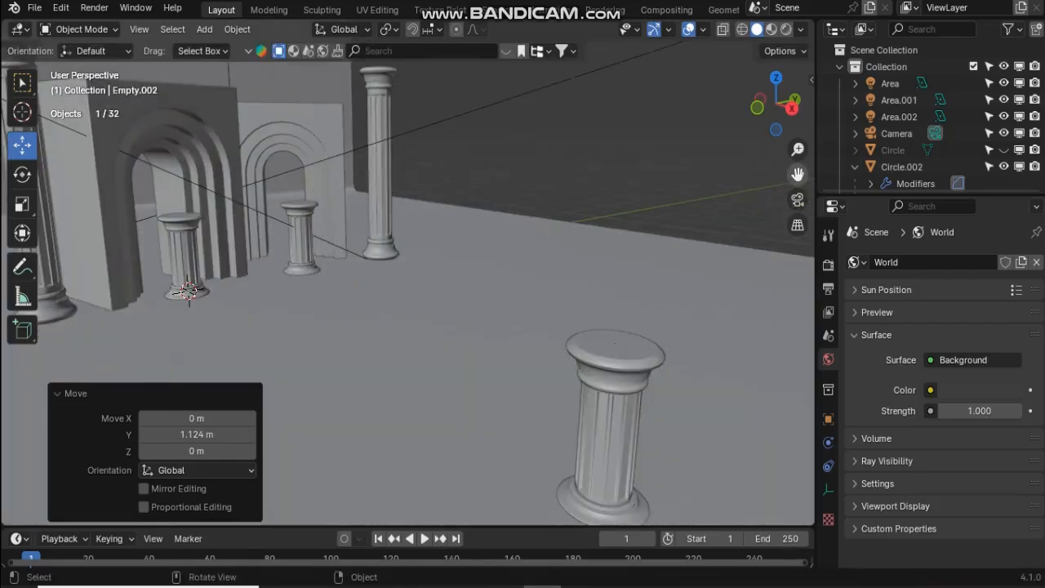
Move the perfume bottle about -2.342 m along X and -0.117 m along Z above the foreground pedestal, and scale it to about 0.57
{"action": "middle_click_drag", "start_coordinate": [499, 285], "coordinate": [571, 281]}
{"action": "left_click", "coordinate": [760, 107]}
{"action": "middle_click_drag", "start_coordinate": [696, 241], "coordinate": [434, 269], "text": "shift"}
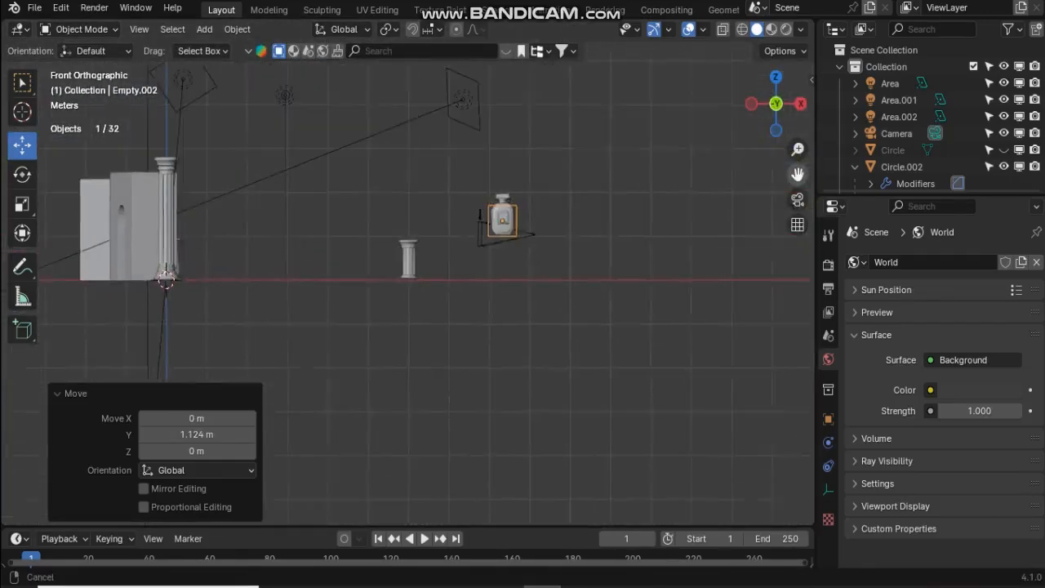
{"action": "scroll", "coordinate": [434, 269], "scroll_direction": "up", "scroll_amount": 7}
{"action": "key", "text": "g"}
{"action": "left_click", "coordinate": [649, 280]}
{"action": "key", "text": "s"}
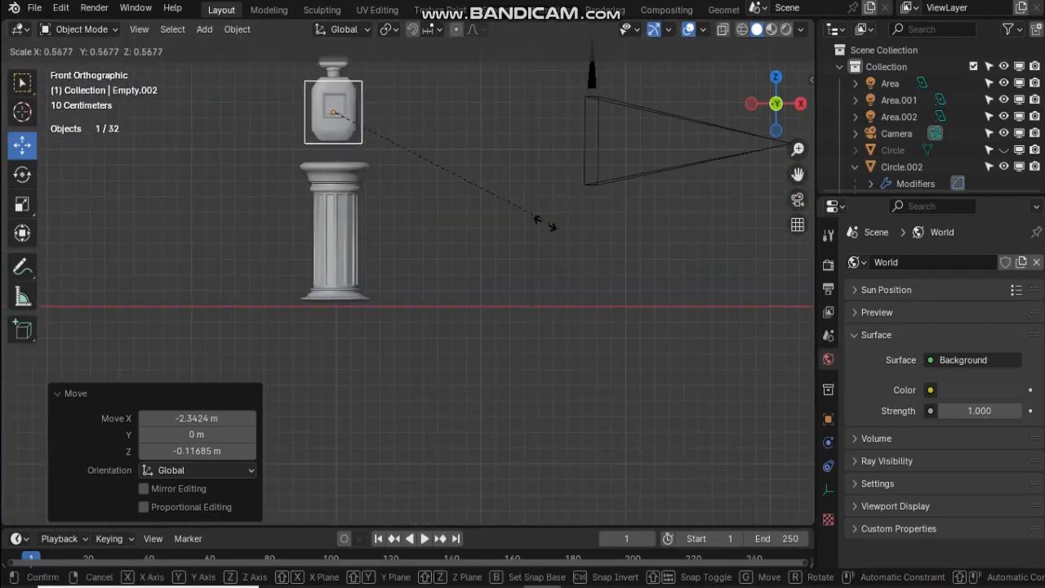
{"action": "left_click", "coordinate": [535, 219]}
Lower the perfume bottle about 0.143 m toward the pedestal top and shift it about 2.151 m along Y to centre it
{"action": "key", "text": "g"}
{"action": "left_click", "coordinate": [538, 239]}
{"action": "left_click", "coordinate": [801, 104]}
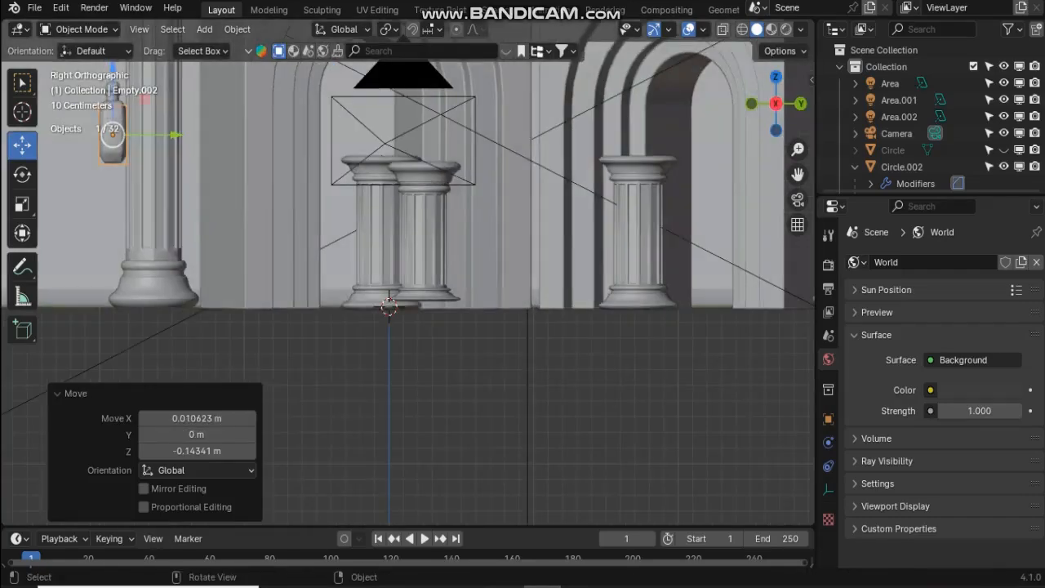
{"action": "key", "text": "g"}
{"action": "left_click", "coordinate": [298, 109]}
Rotate the perfume bottle about 70.4° around the global Z axis so its label faces the camera
{"action": "middle_click_drag", "start_coordinate": [298, 109], "coordinate": [668, 431]}
{"action": "scroll", "coordinate": [518, 196], "scroll_direction": "up", "scroll_amount": 4}
{"action": "scroll", "coordinate": [523, 294], "scroll_direction": "up", "scroll_amount": 3}
{"action": "left_click", "coordinate": [22, 173]}
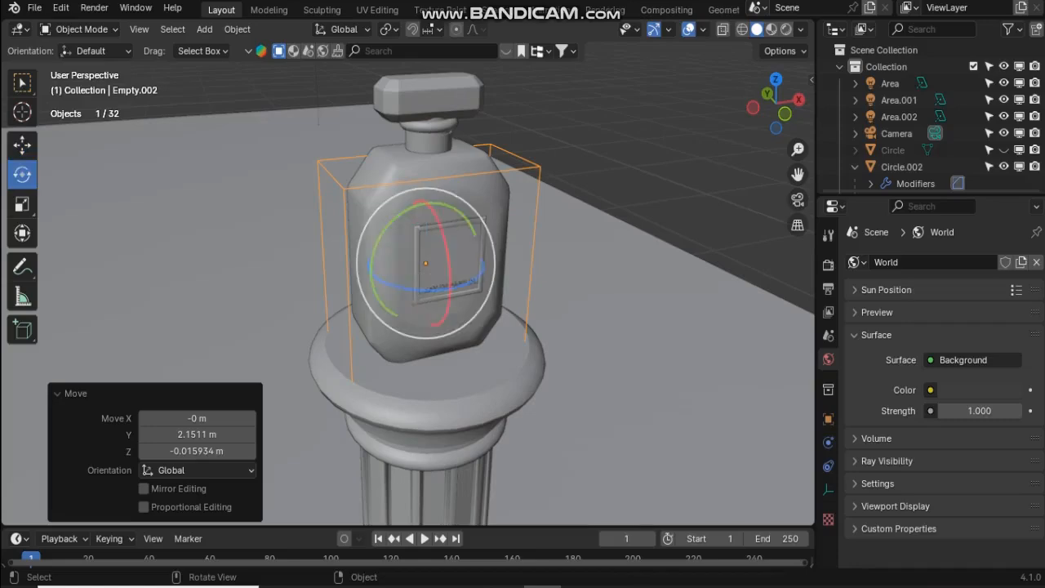
{"action": "left_click_drag", "start_coordinate": [378, 278], "coordinate": [451, 305]}
Nudge the perfume bottle about -0.006 m along Y and 0.014 m along Z in the camera view, deselect it and open the file commands
{"action": "left_click", "coordinate": [797, 199]}
{"action": "scroll", "coordinate": [425, 245], "scroll_direction": "up", "scroll_amount": 5}
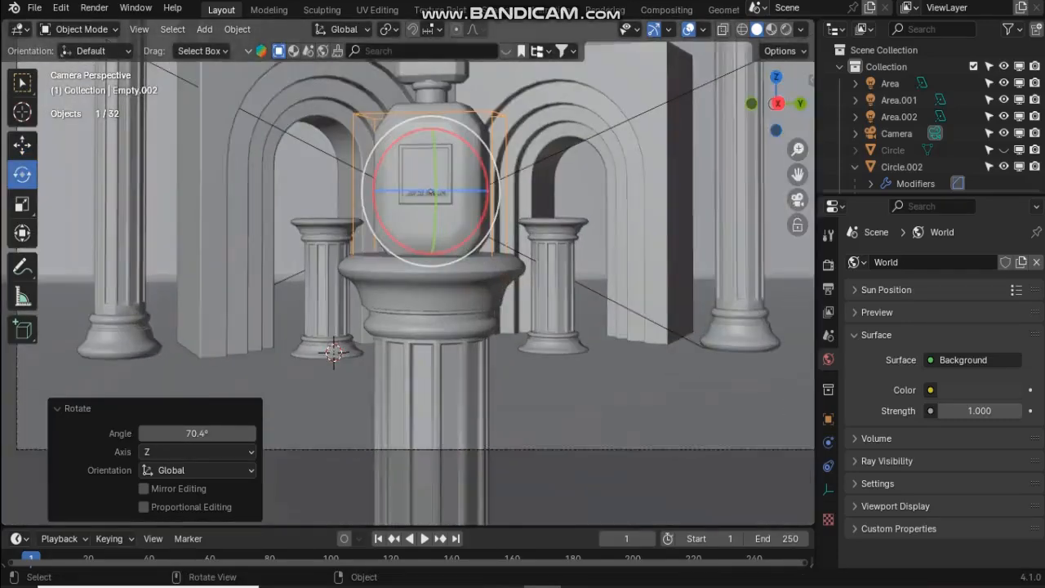
{"action": "key", "text": "g"}
{"action": "left_click", "coordinate": [437, 143]}
{"action": "scroll", "coordinate": [424, 269], "scroll_direction": "down", "scroll_amount": 6}
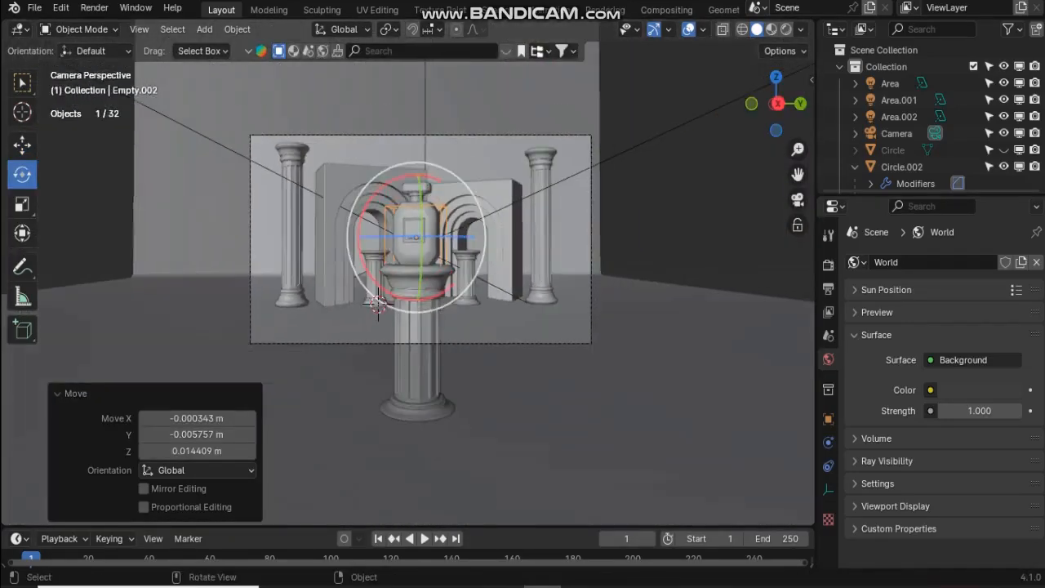
{"action": "key", "text": "alt+a"}
{"action": "left_click", "coordinate": [34, 8]}
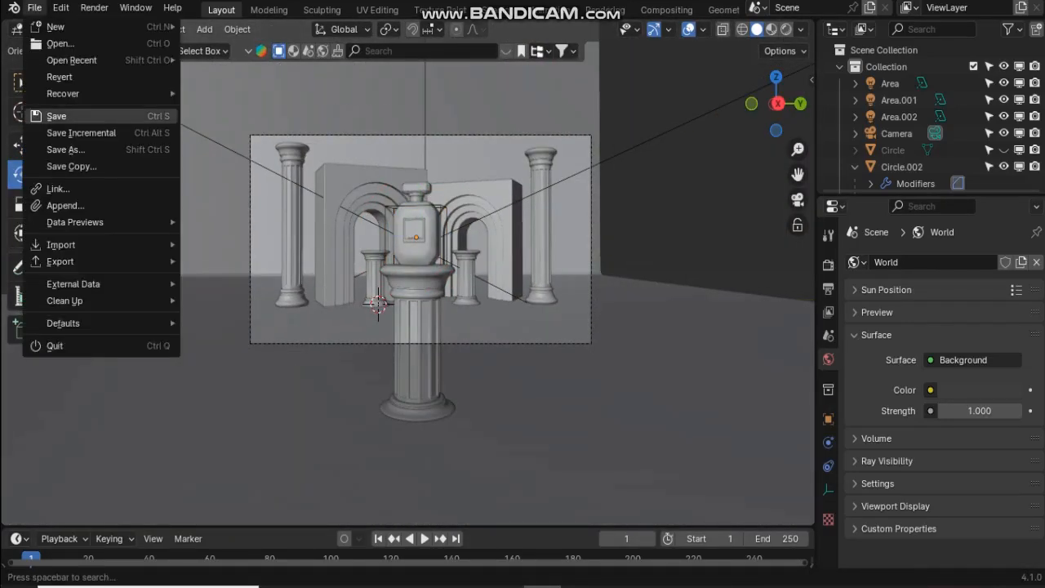